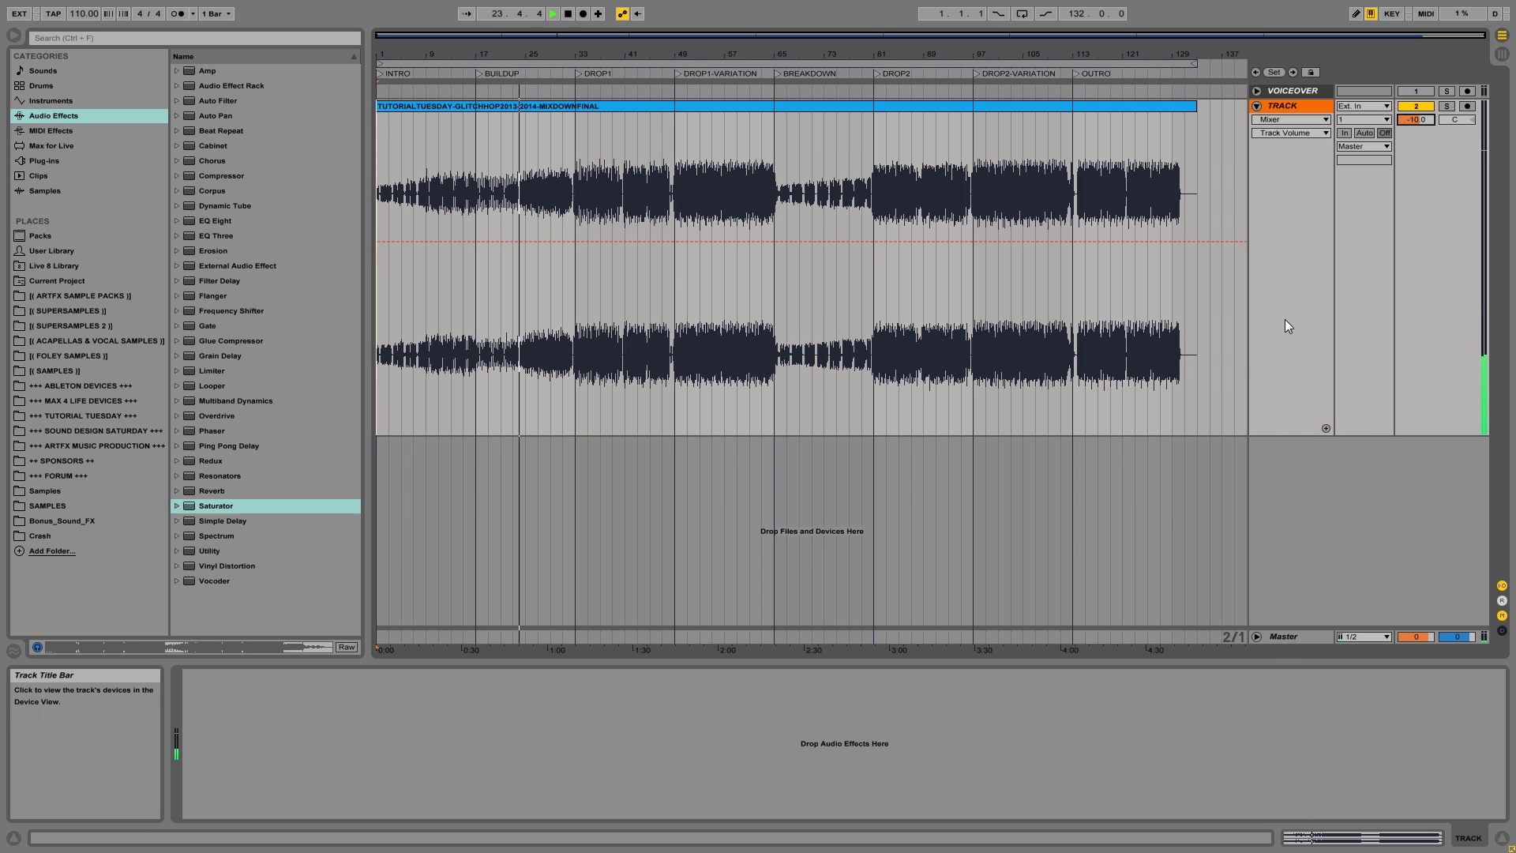
left_click(1277, 636)
left_click(1257, 636)
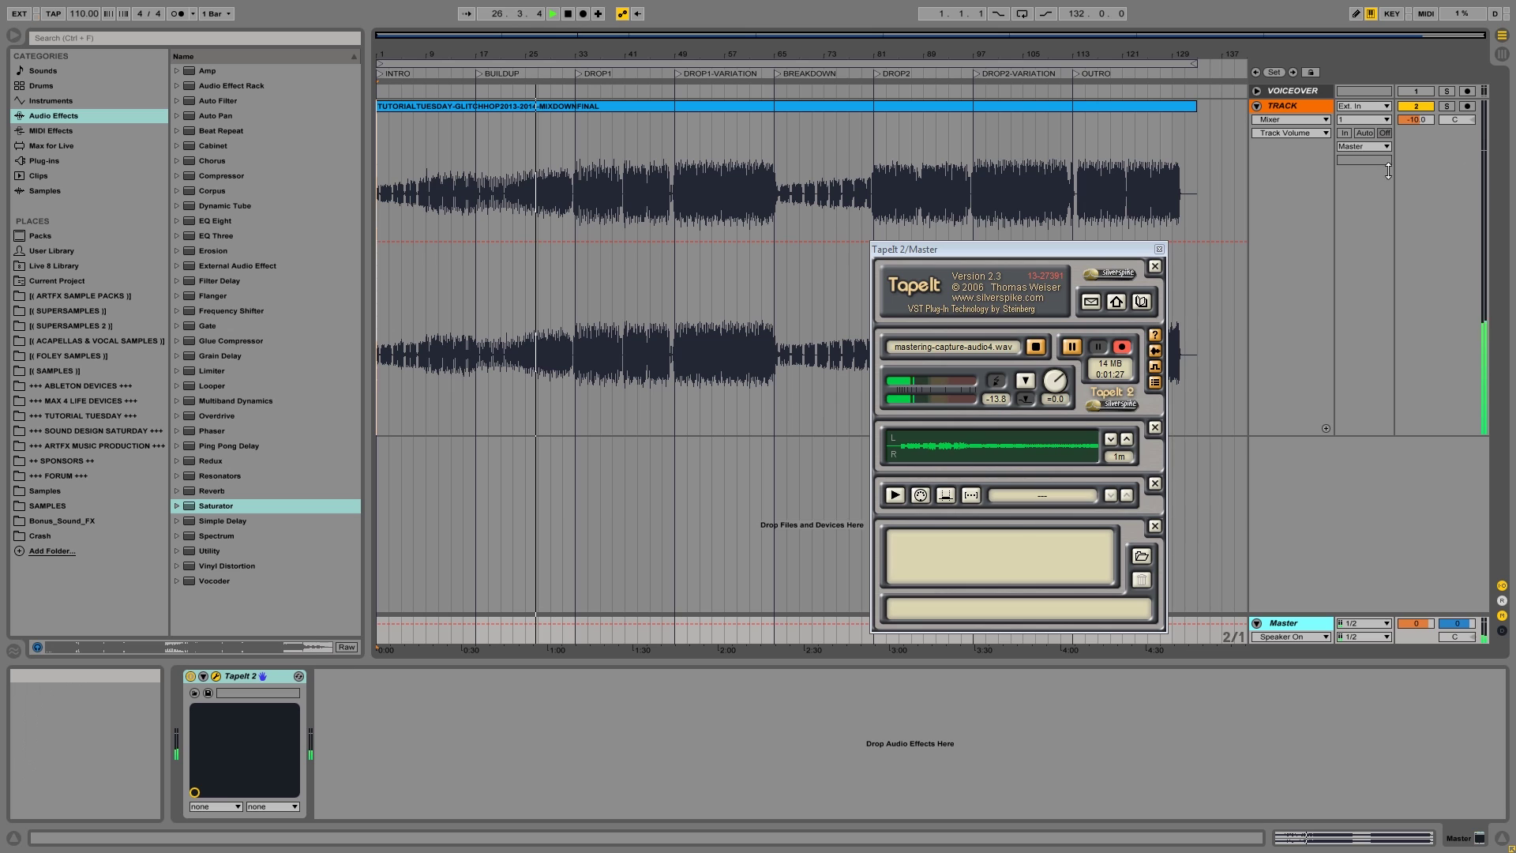
left_click(1256, 623)
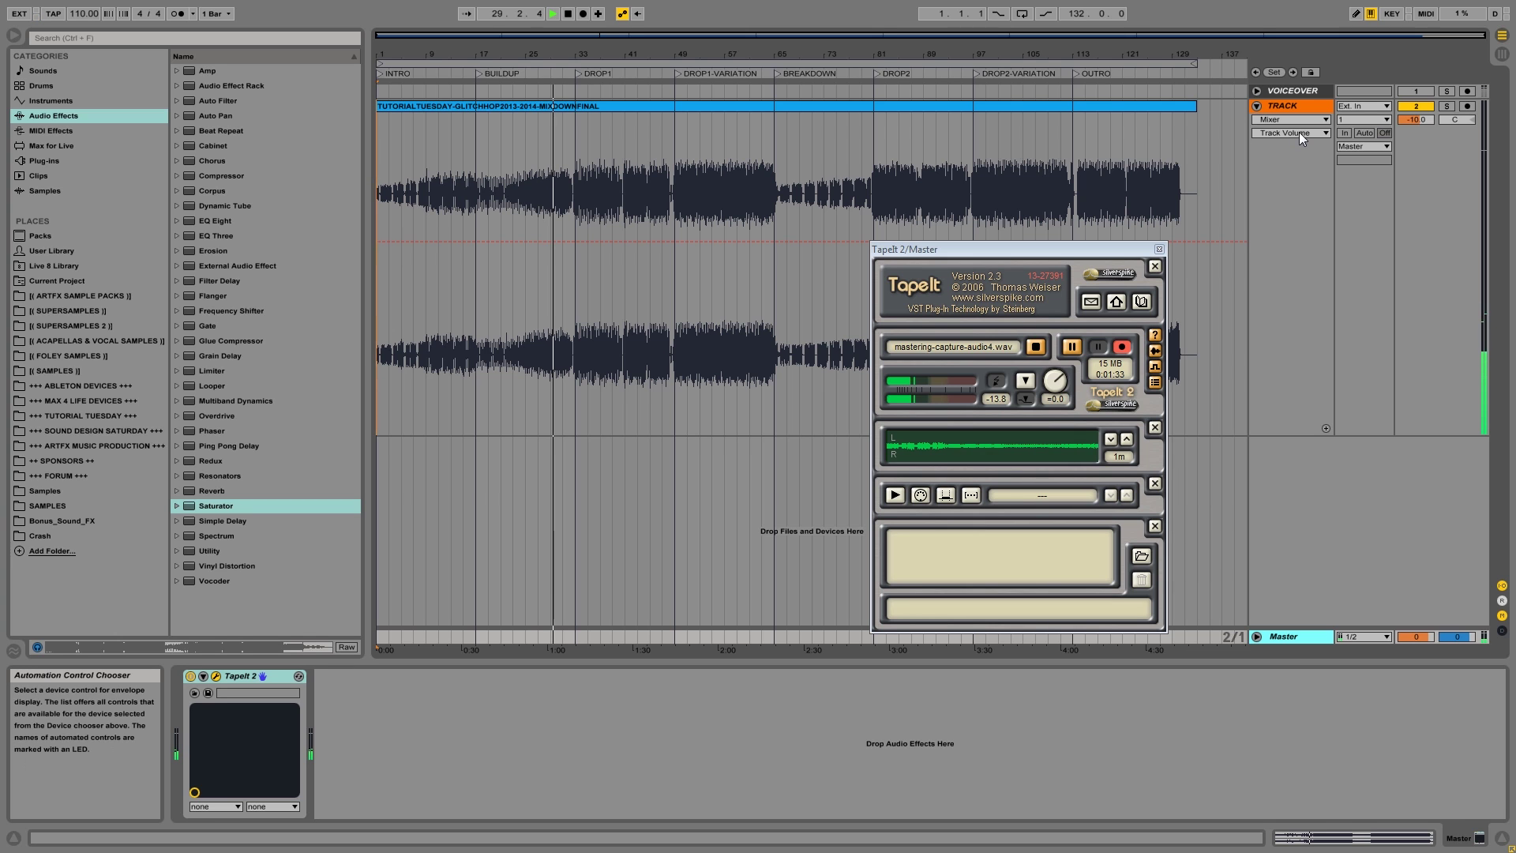
left_click(1301, 106)
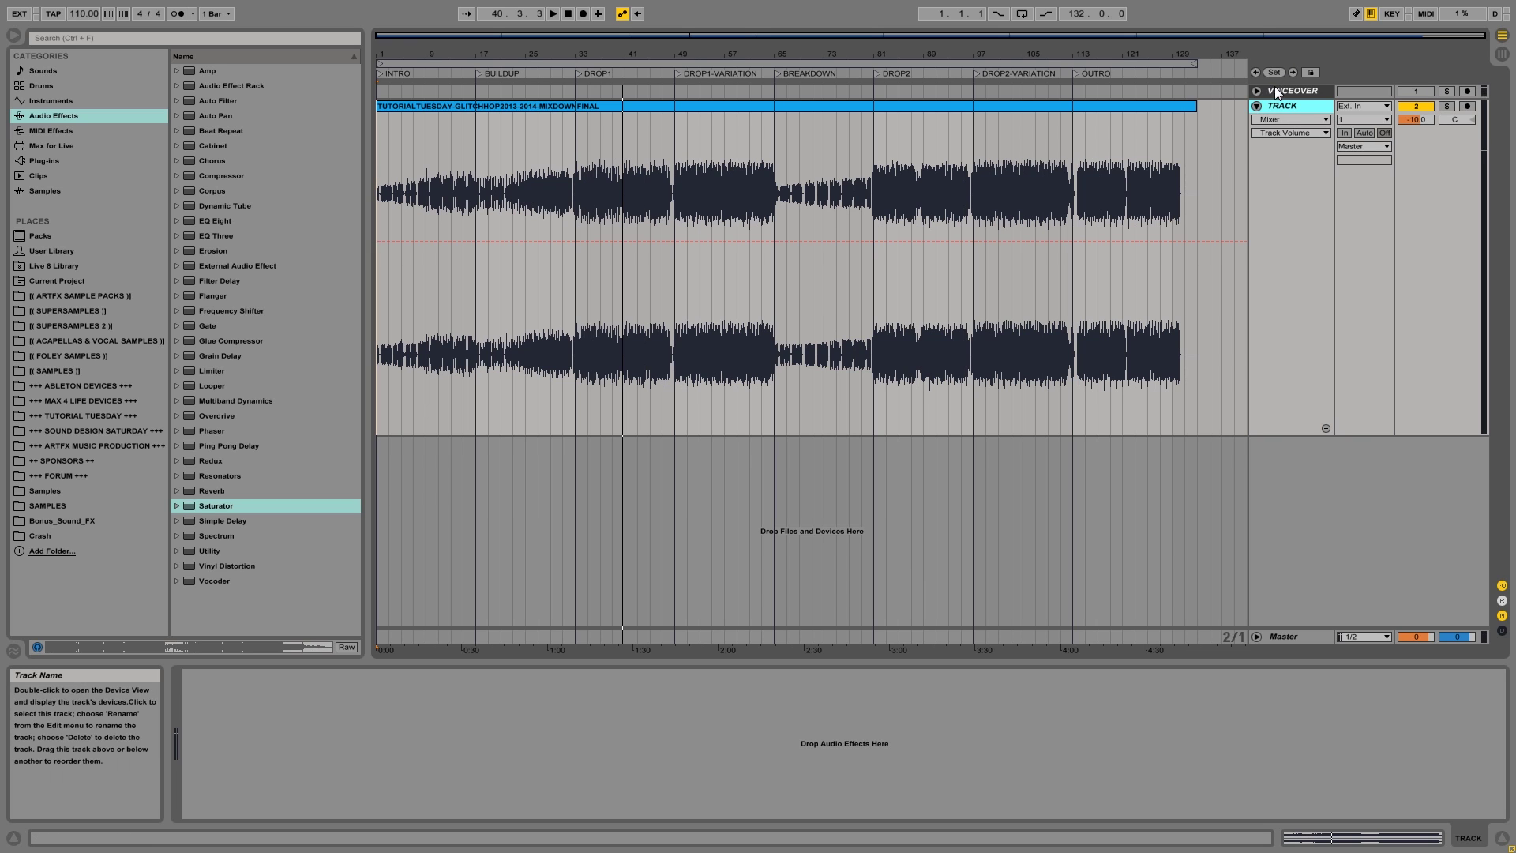
left_click(1256, 106)
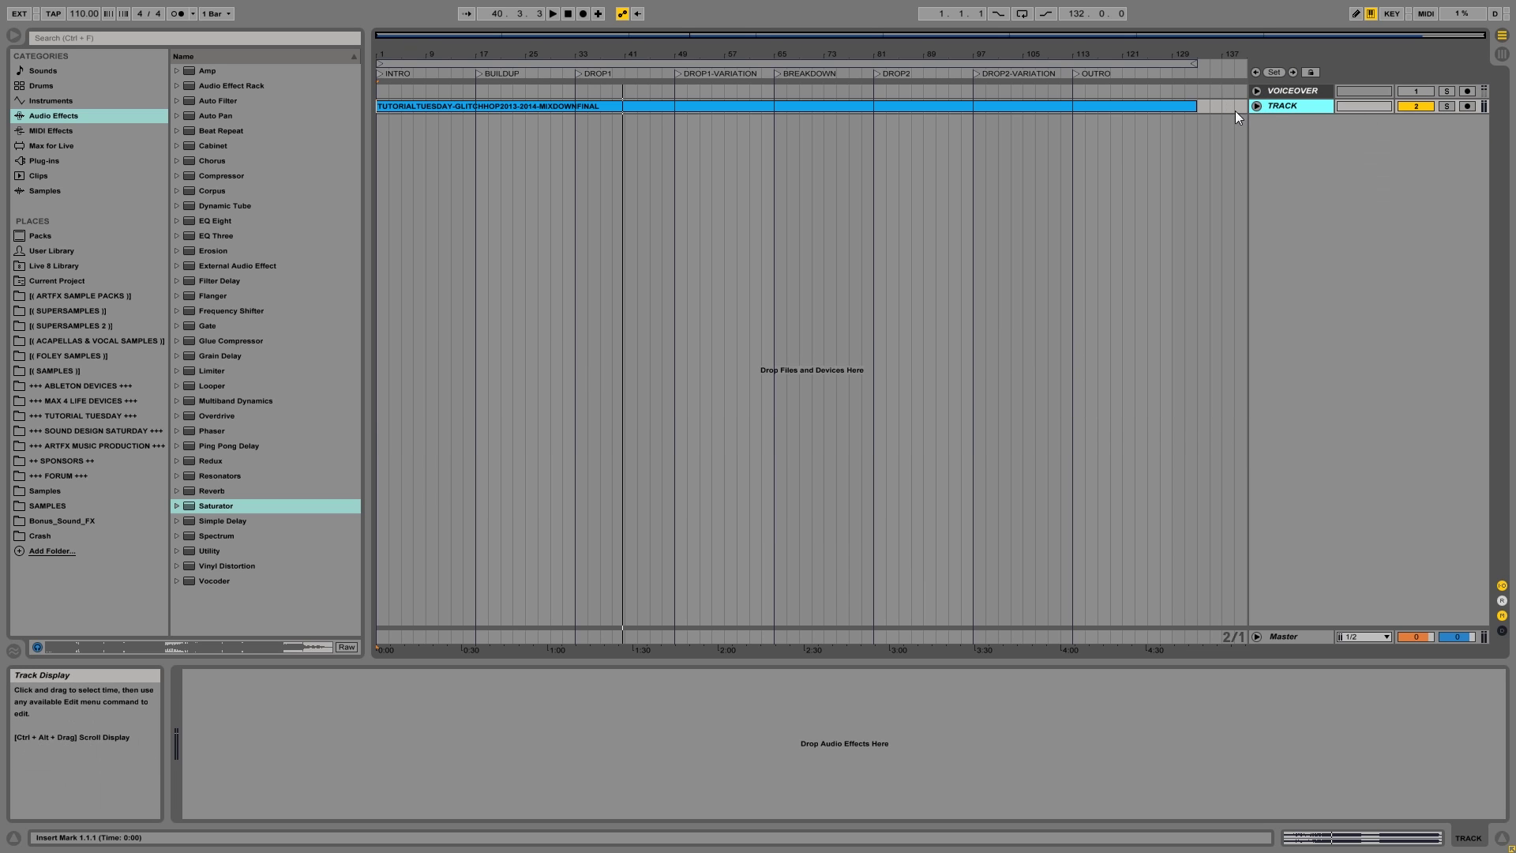
left_click(1257, 106)
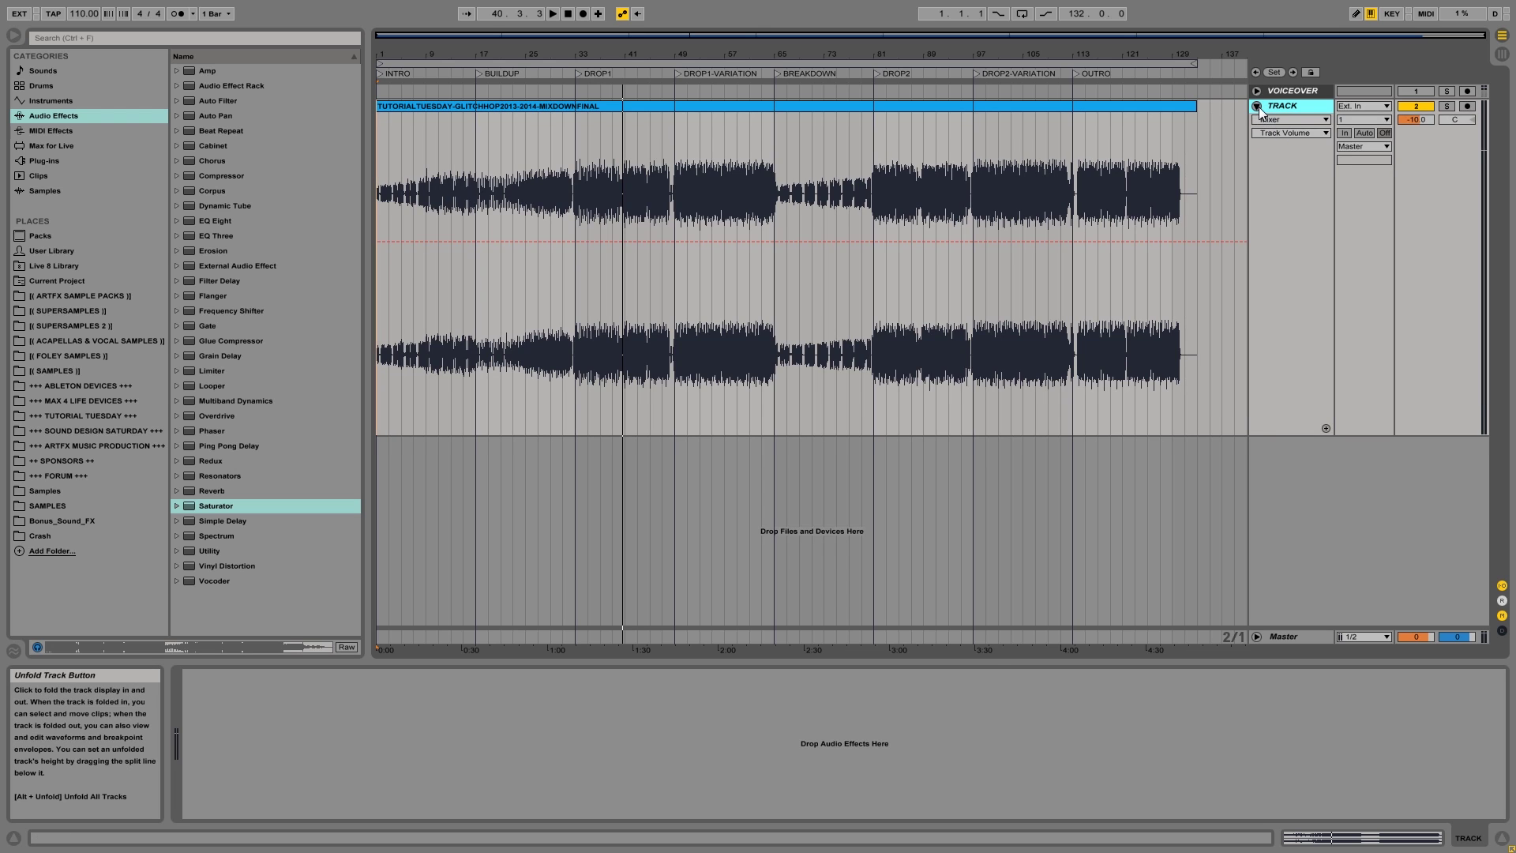
left_click(1256, 106)
left_click(1281, 92)
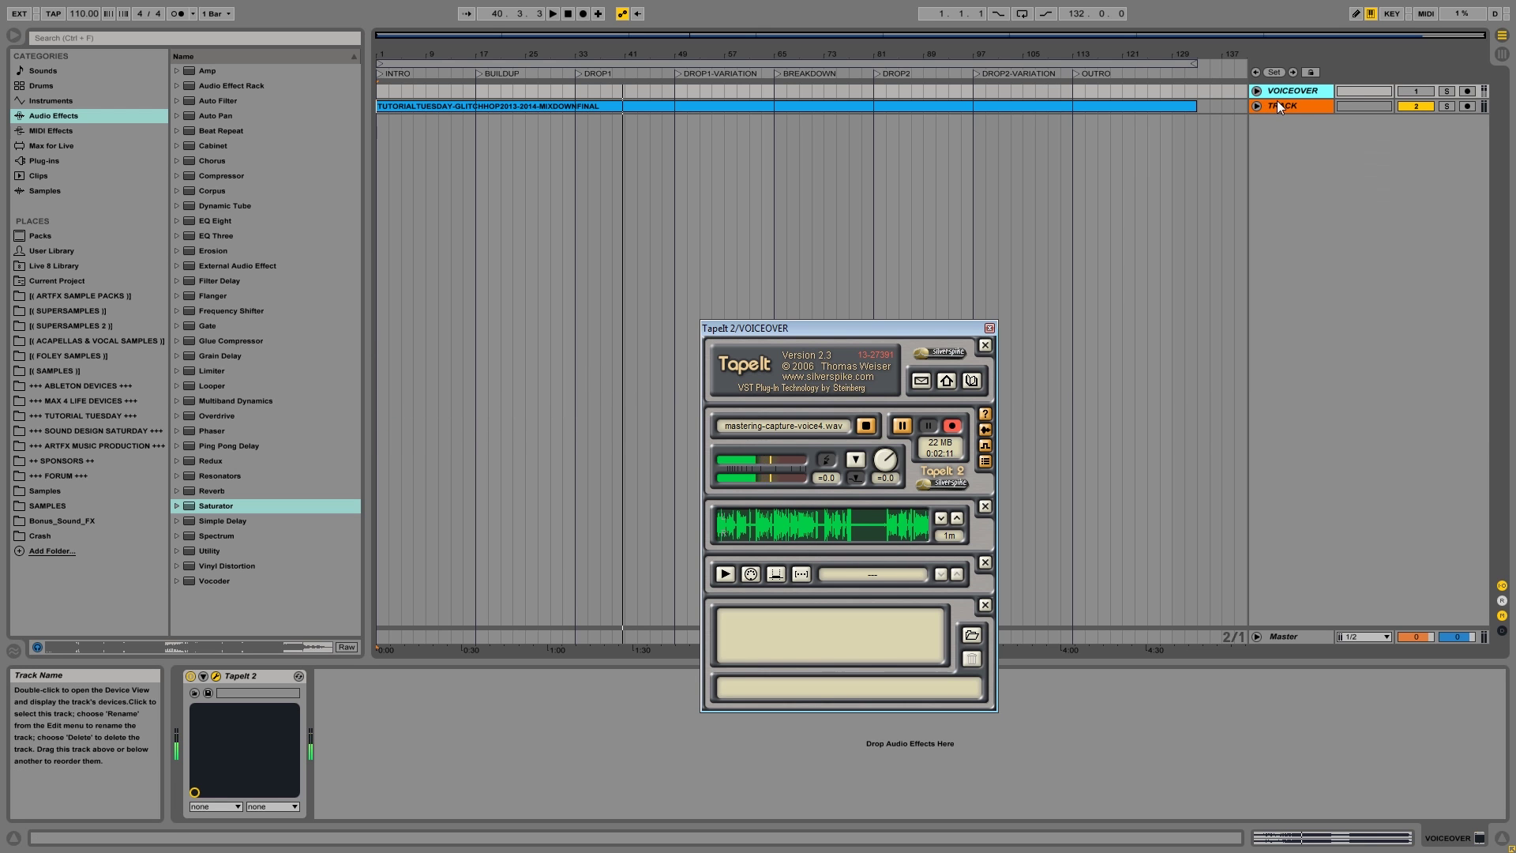
left_click(1277, 101)
left_click(1256, 106)
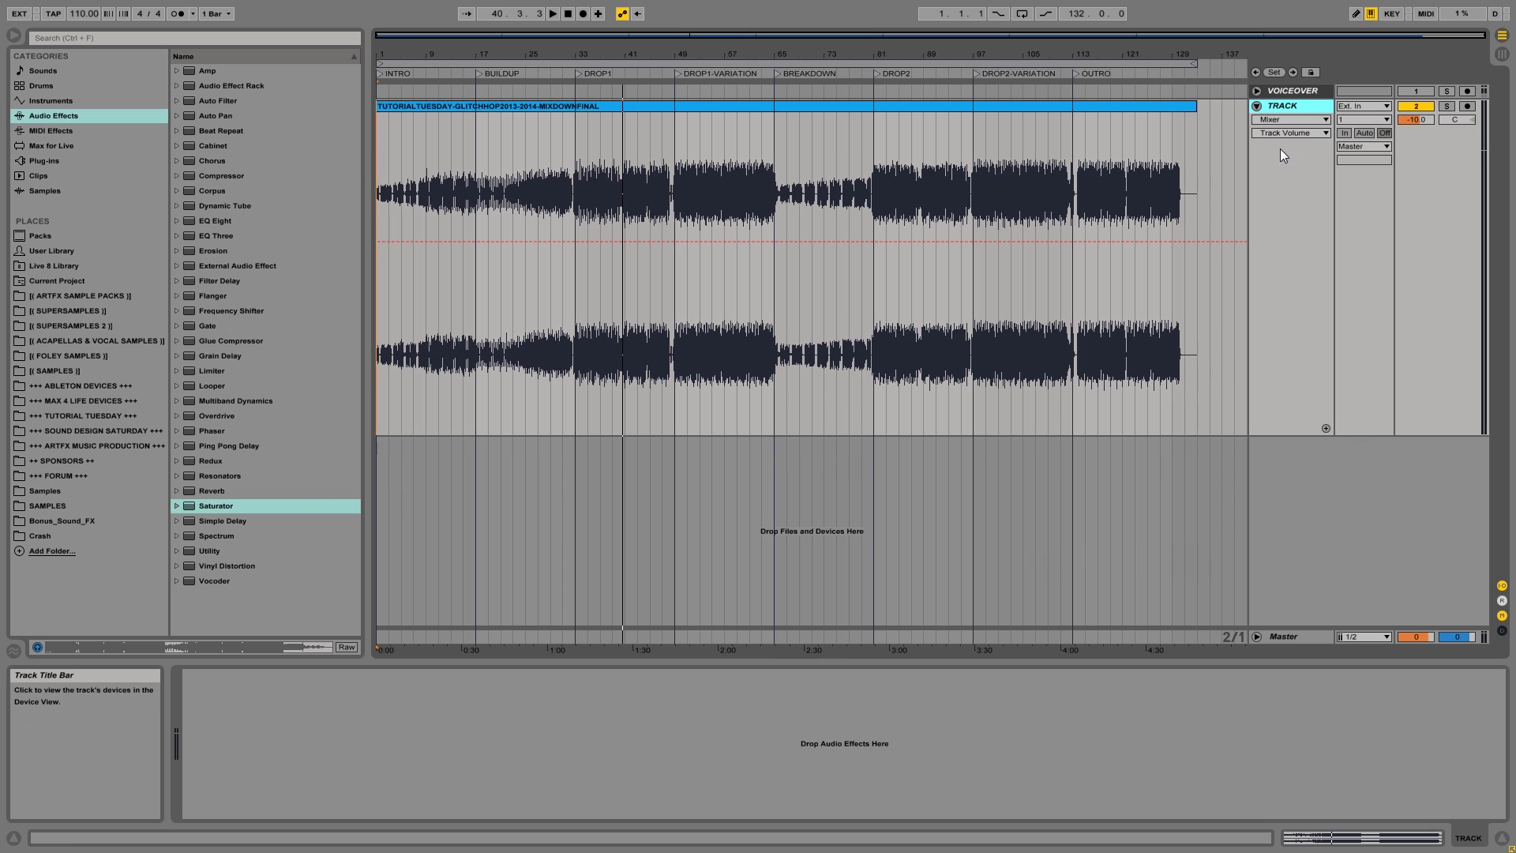
Play the mixdown briefly from the start of the DROP1 section at bar 33, and stop playback.
left_click(574, 153)
key("space")
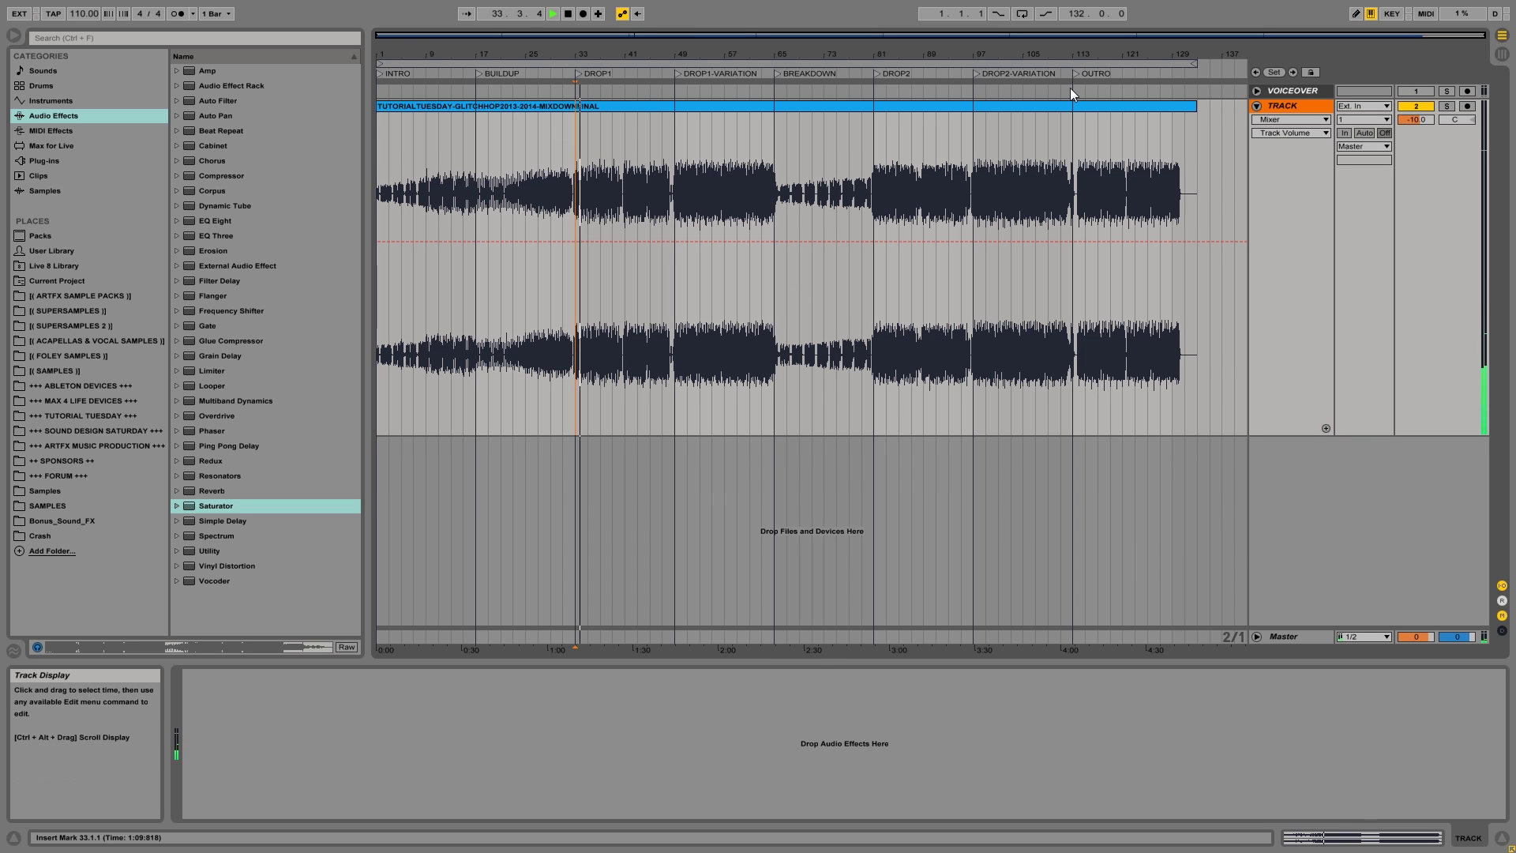
key("space")
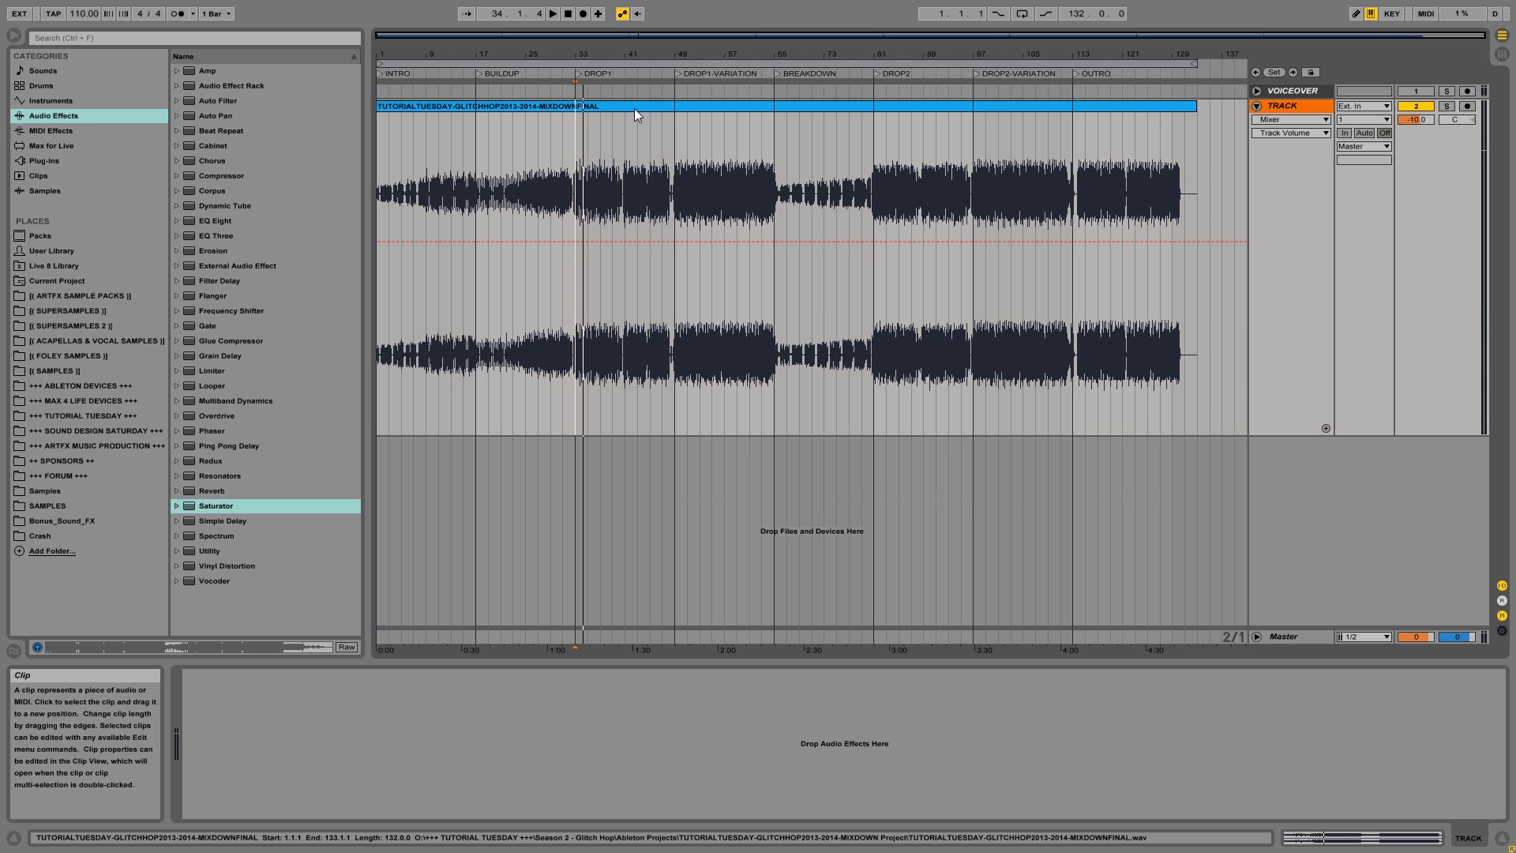
Add Cytomic's The Glue compressor plug-in to the TRACK channel.
left_click(20, 162)
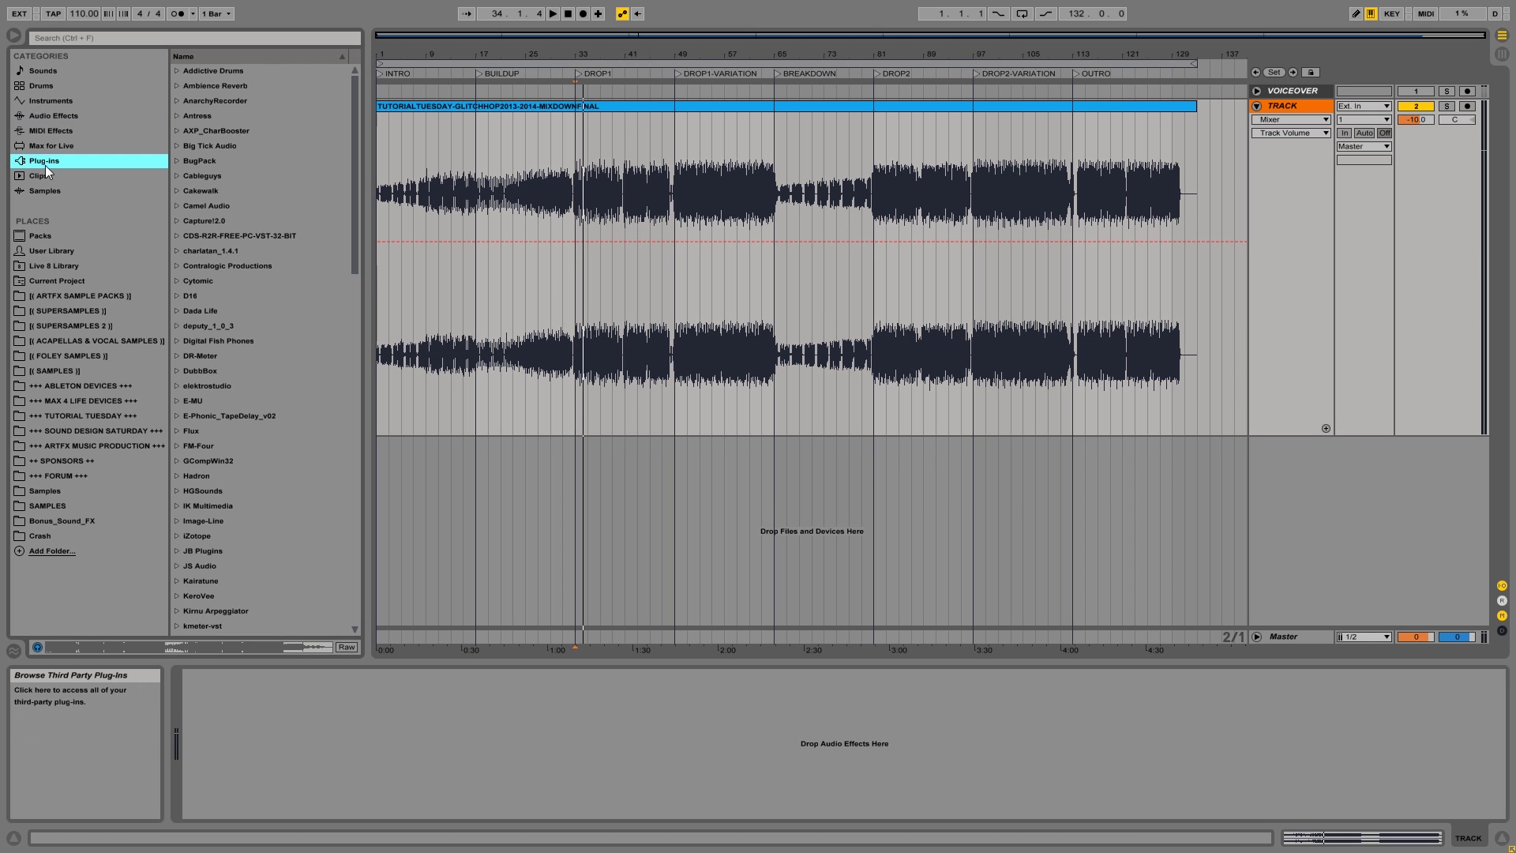
left_click(177, 281)
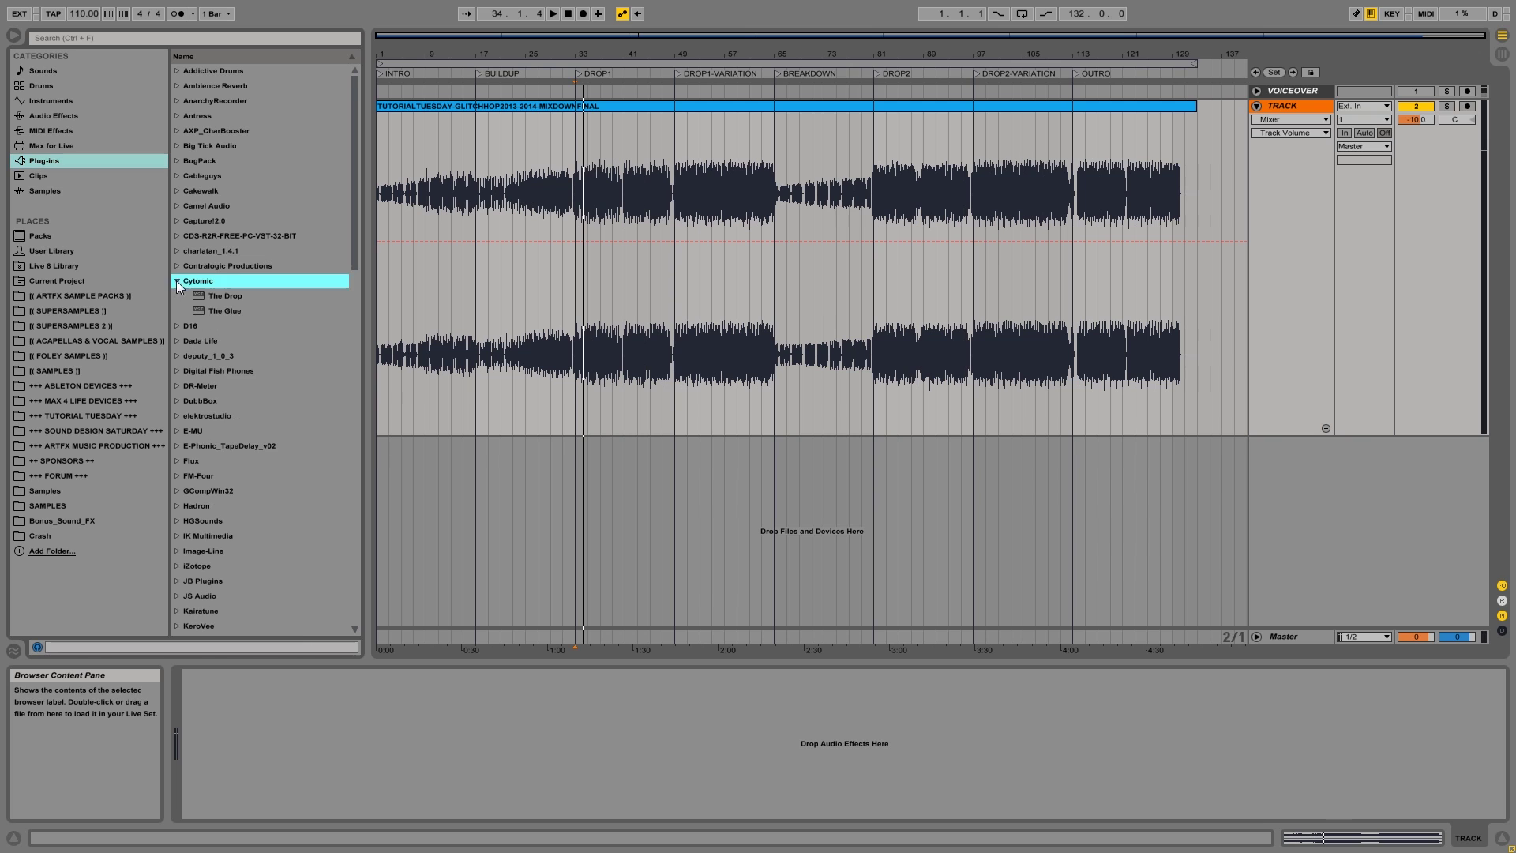
left_click_drag(221, 309, 399, 753)
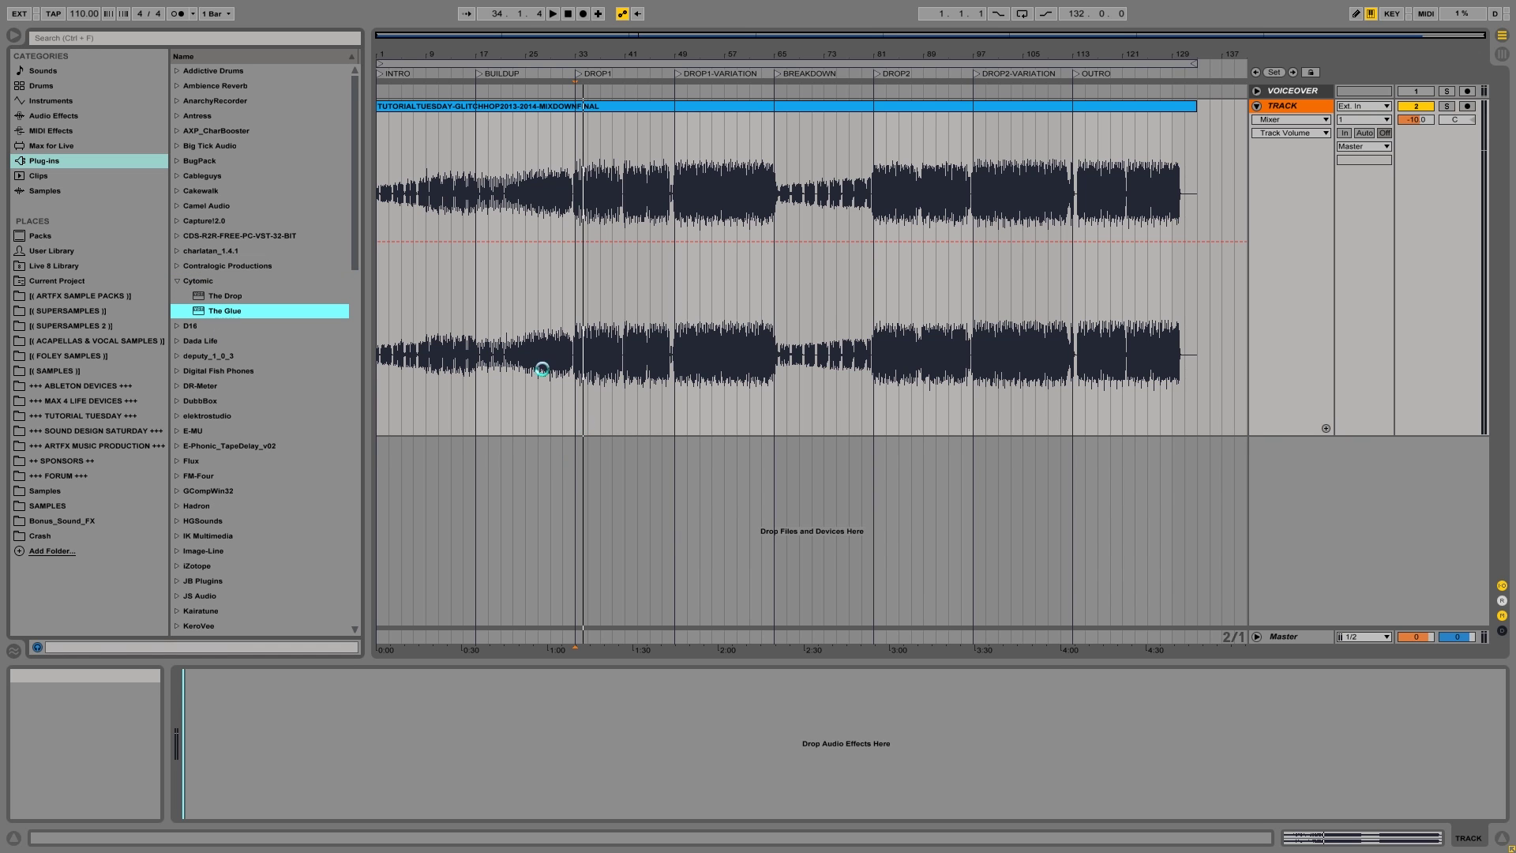
left_click_drag(540, 371, 545, 360)
Load the "Mastering - transparent" factory preset from Factory Bank 1 into The Glue.
left_click(908, 272)
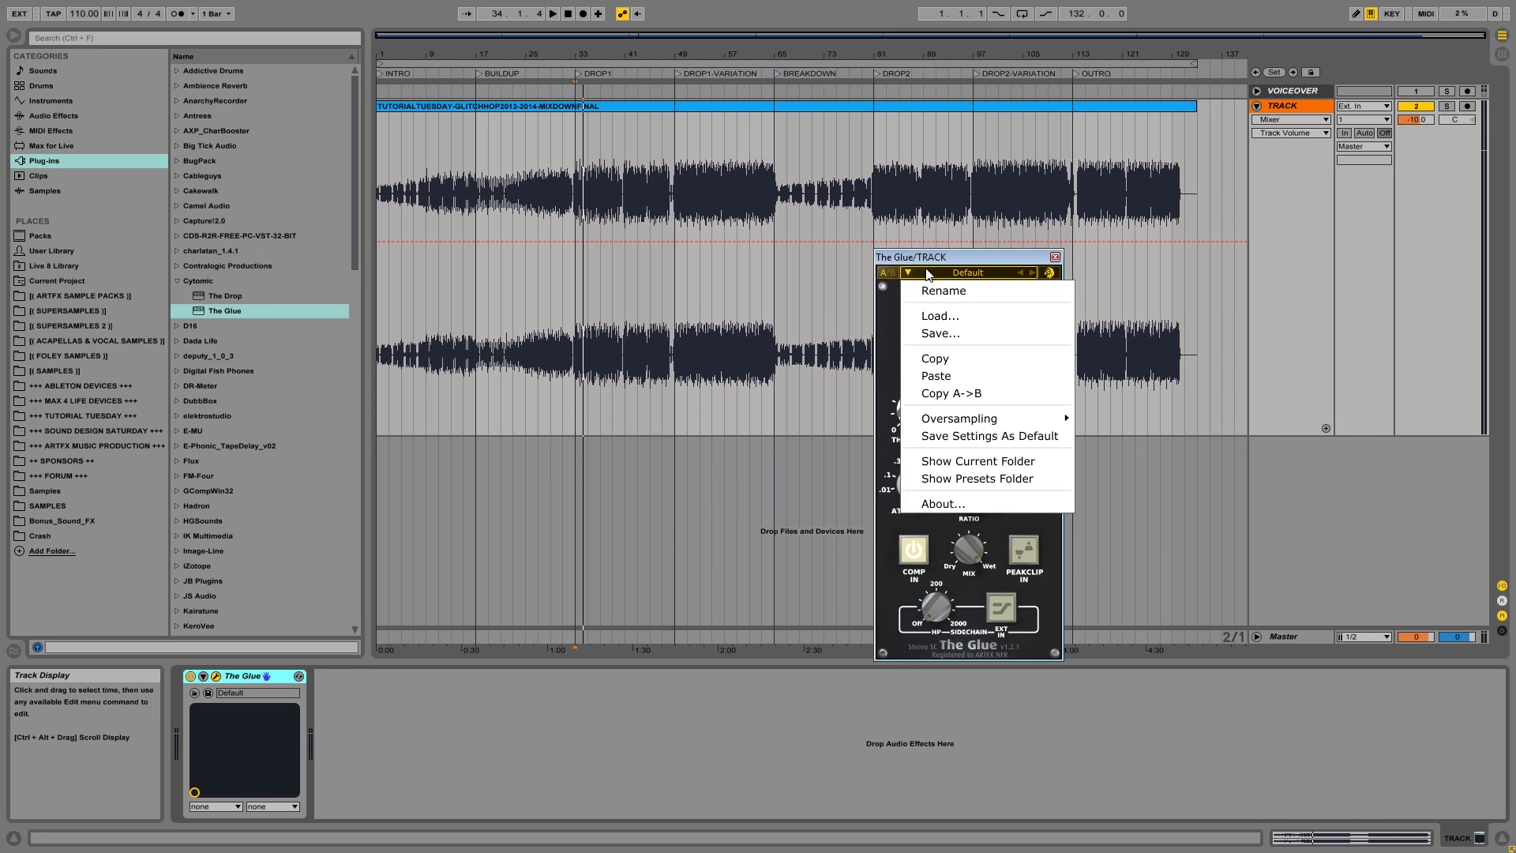
left_click(952, 318)
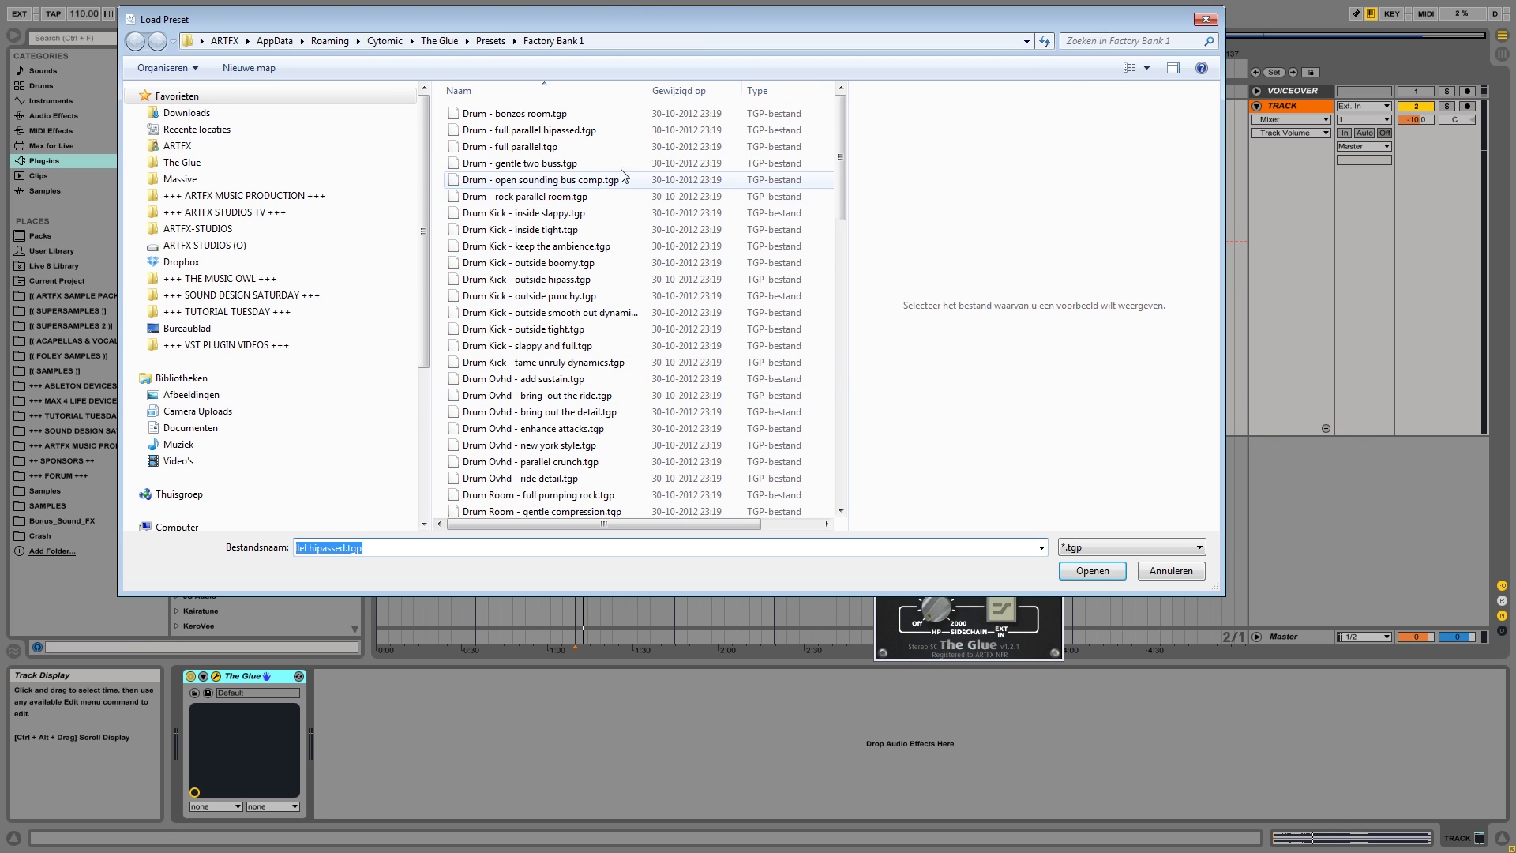
scroll(831, 234, "down", 6)
left_click_drag(831, 233, 831, 382)
double_click(550, 466)
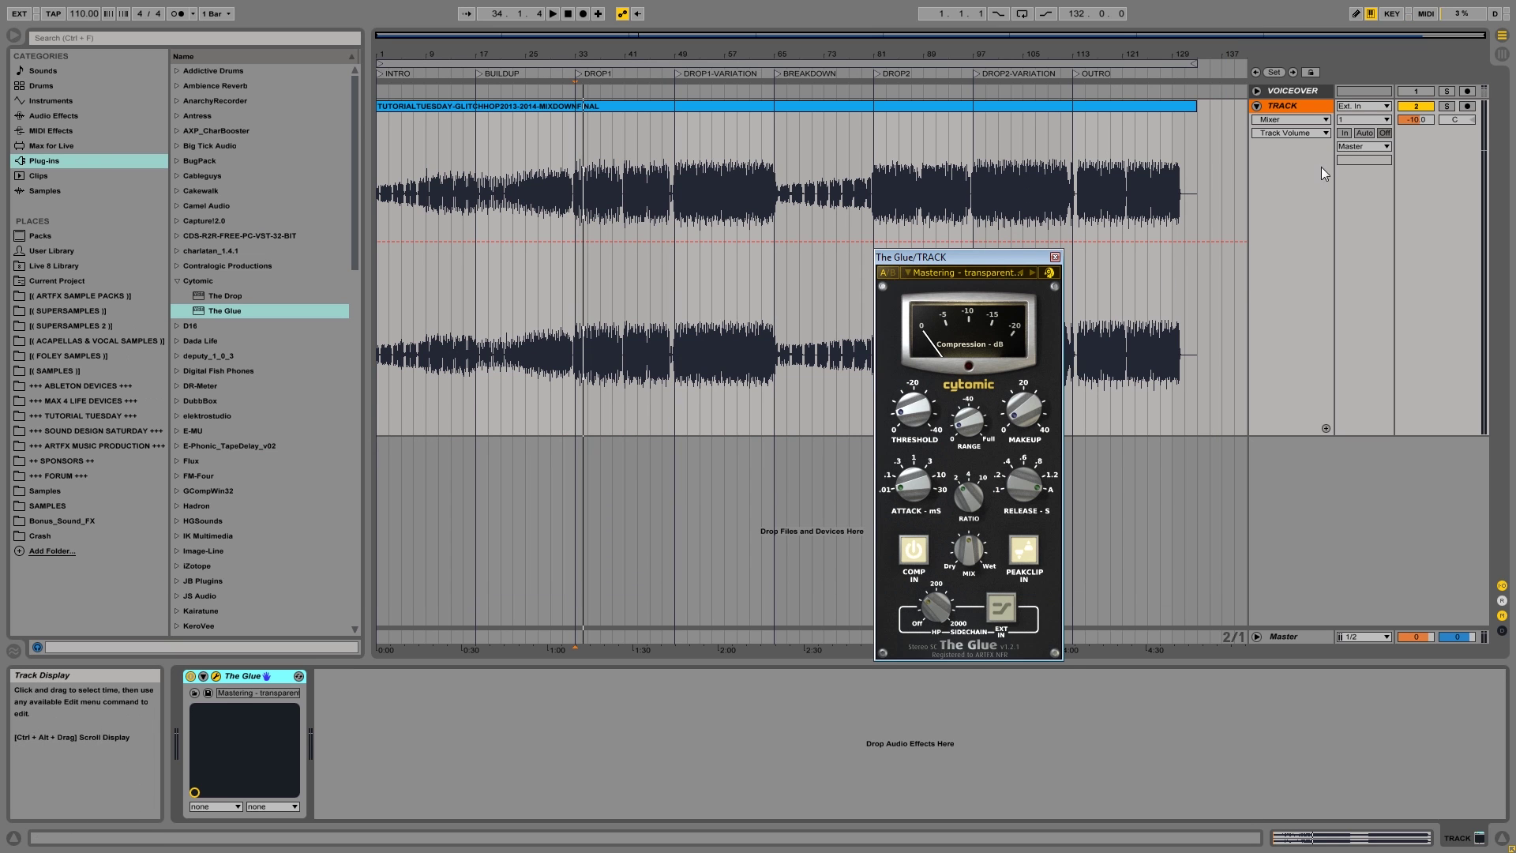
Solo TRACK and play DROP1, switching The Glue off and back on to compare the sound.
left_click(1446, 107)
key("space")
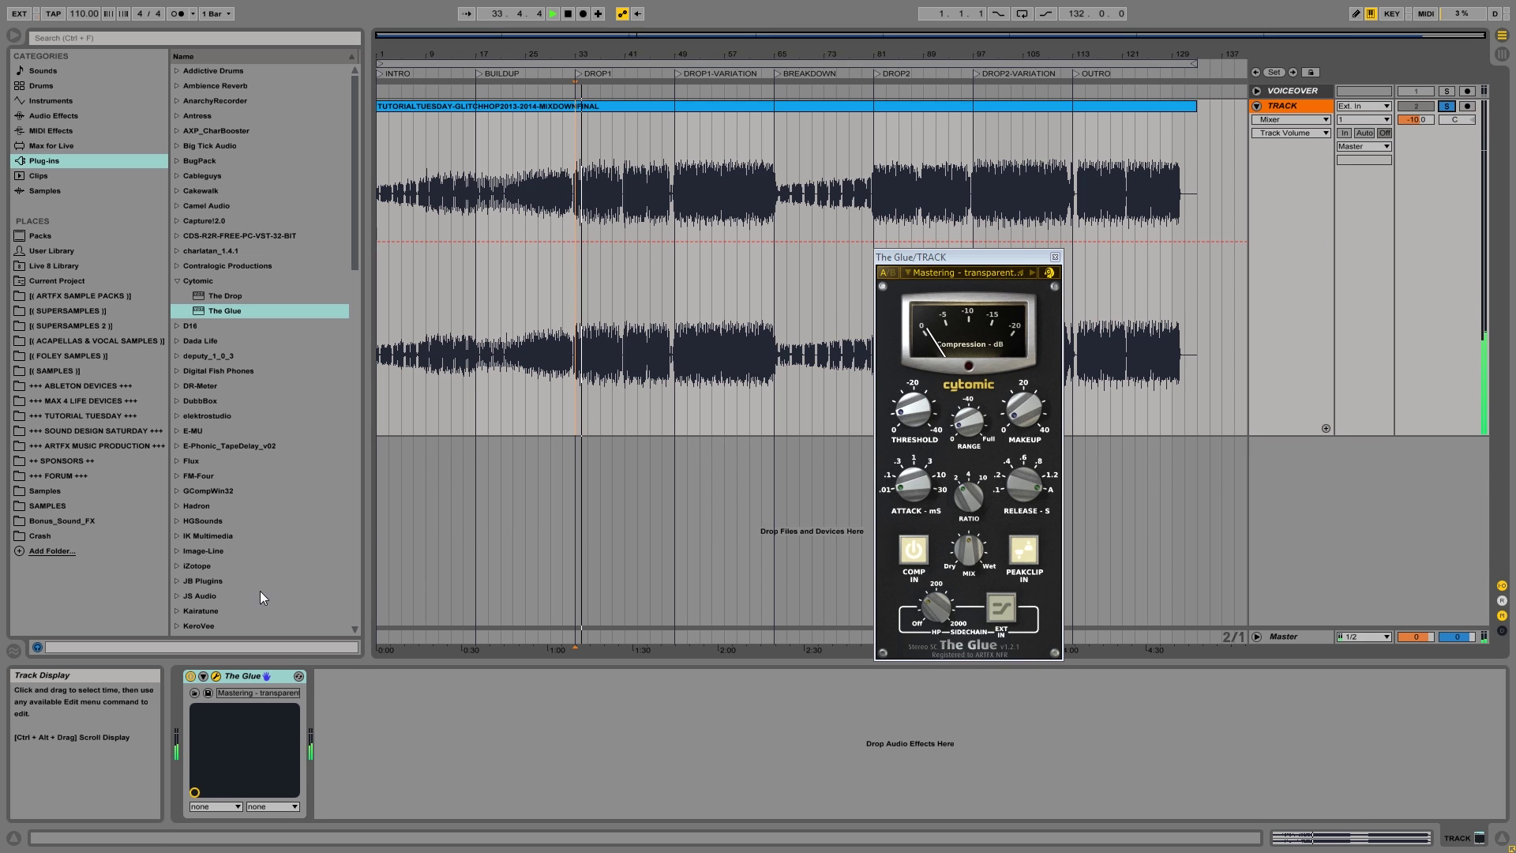
left_click(190, 678)
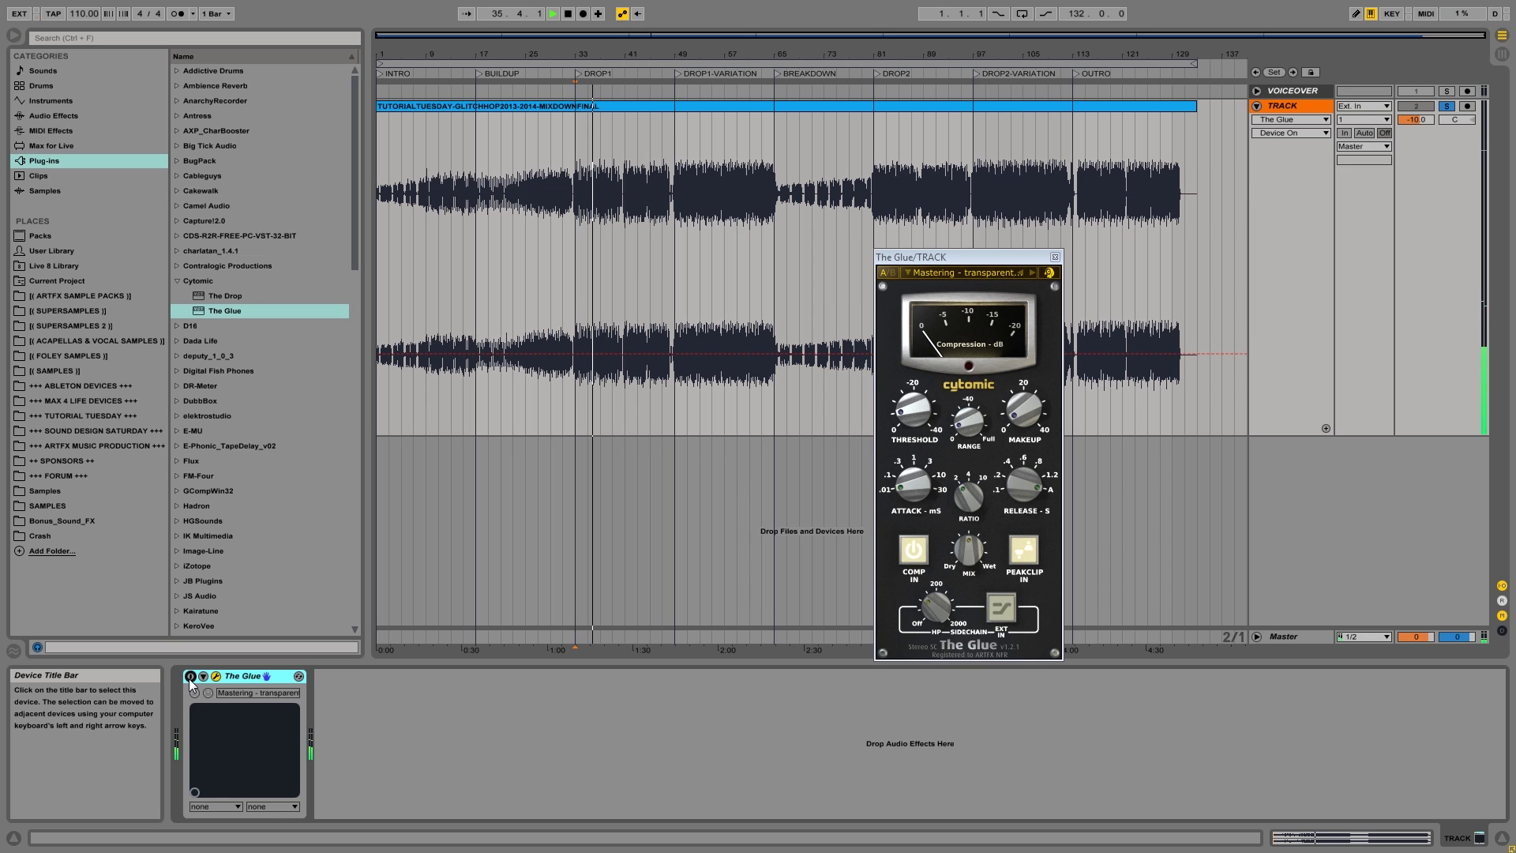
left_click(191, 677)
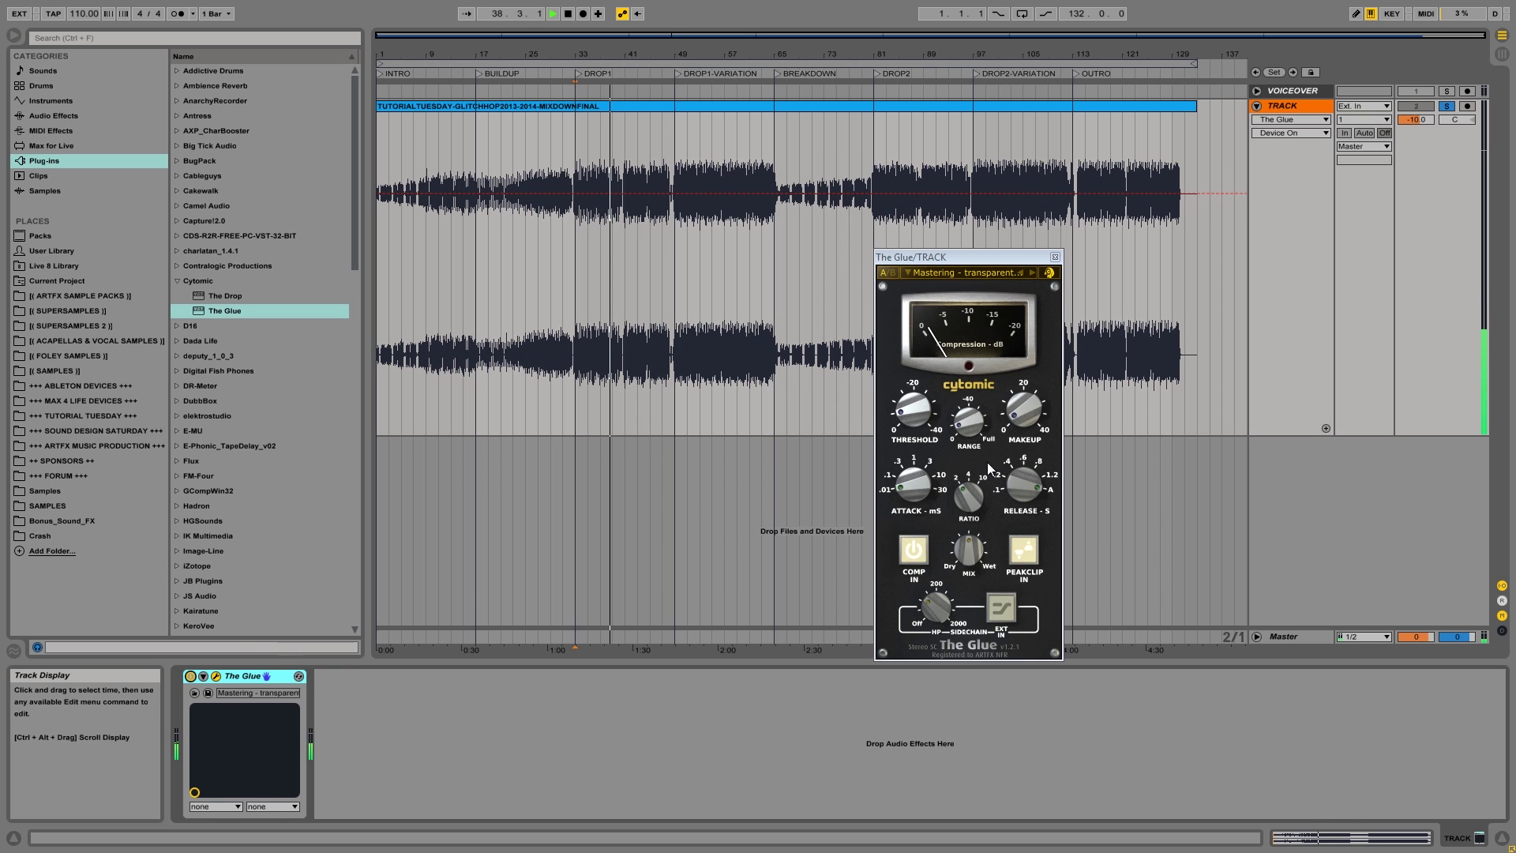
Raise The Glue's attack time and adjust its release during playback, and stop the song.
left_click(916, 494)
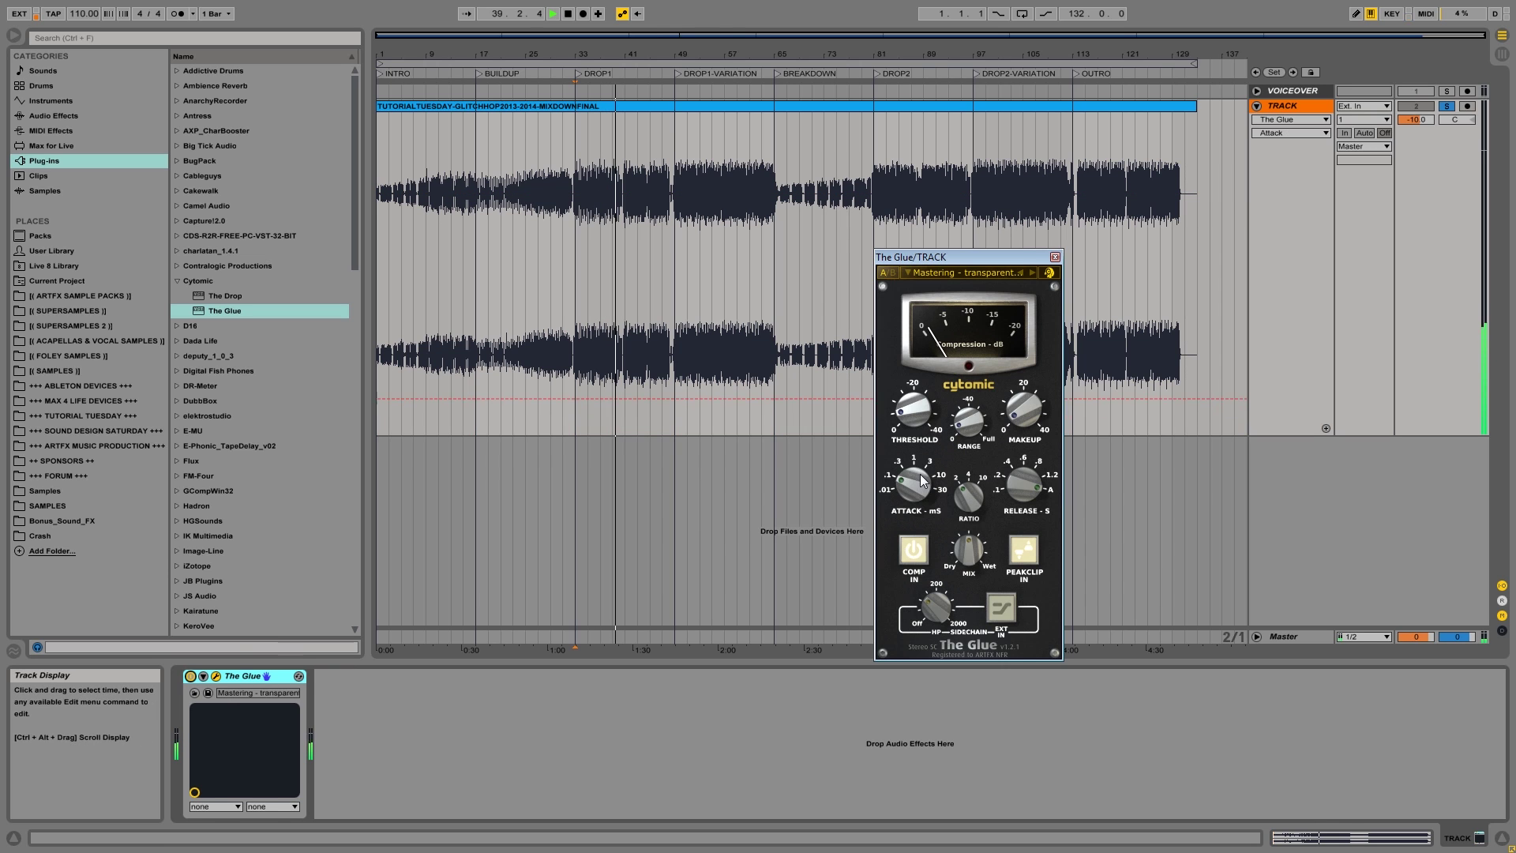
left_click_drag(927, 464, 964, 354)
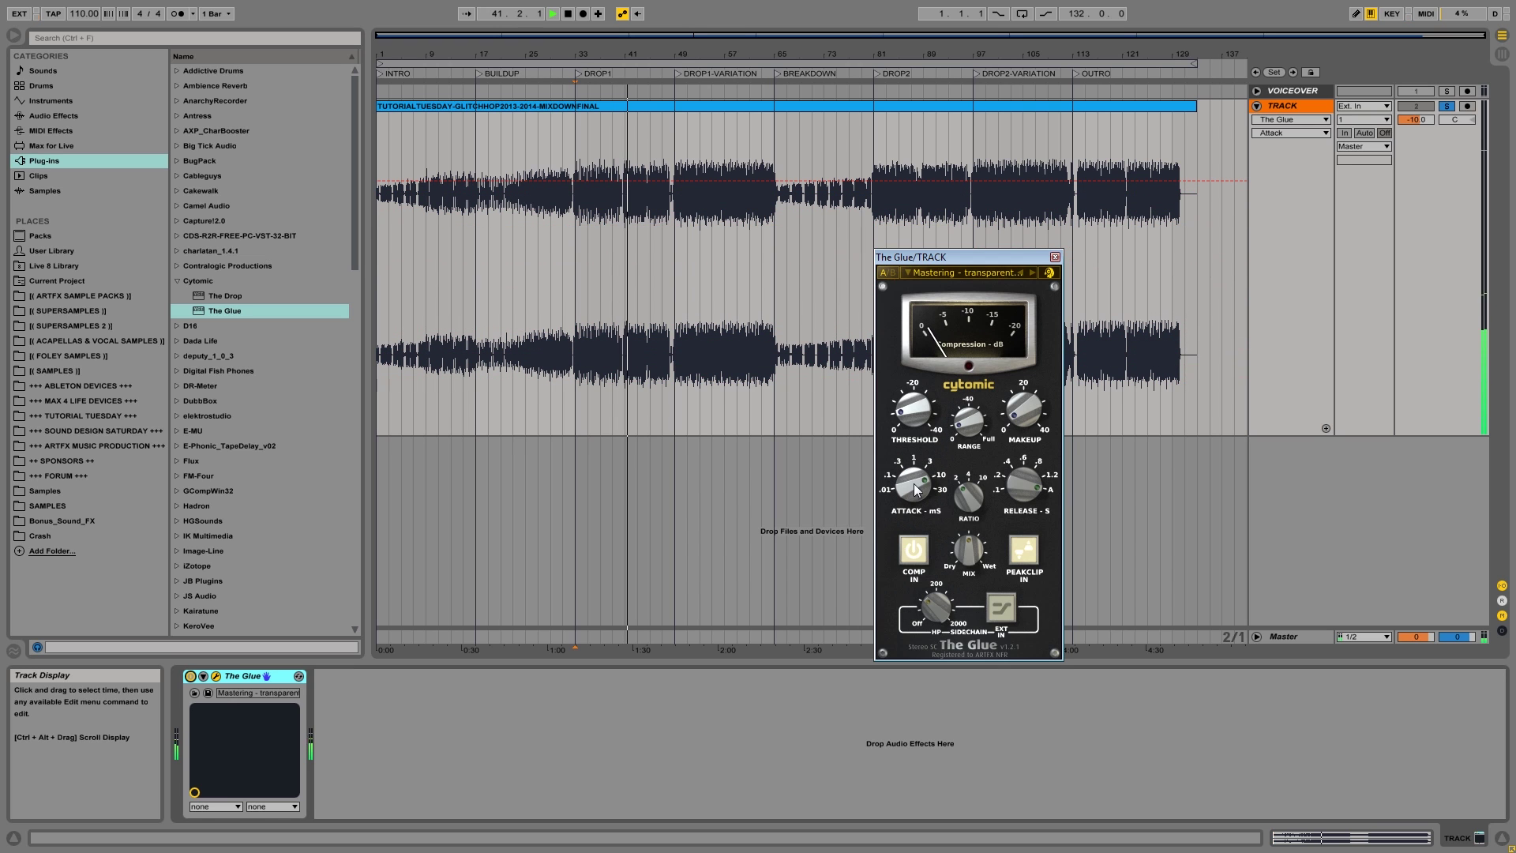
left_click(1017, 495)
mouse_move(1006, 524)
left_mouse_down()
mouse_move(993, 567)
mouse_move(995, 466)
mouse_move(1011, 501)
left_mouse_up()
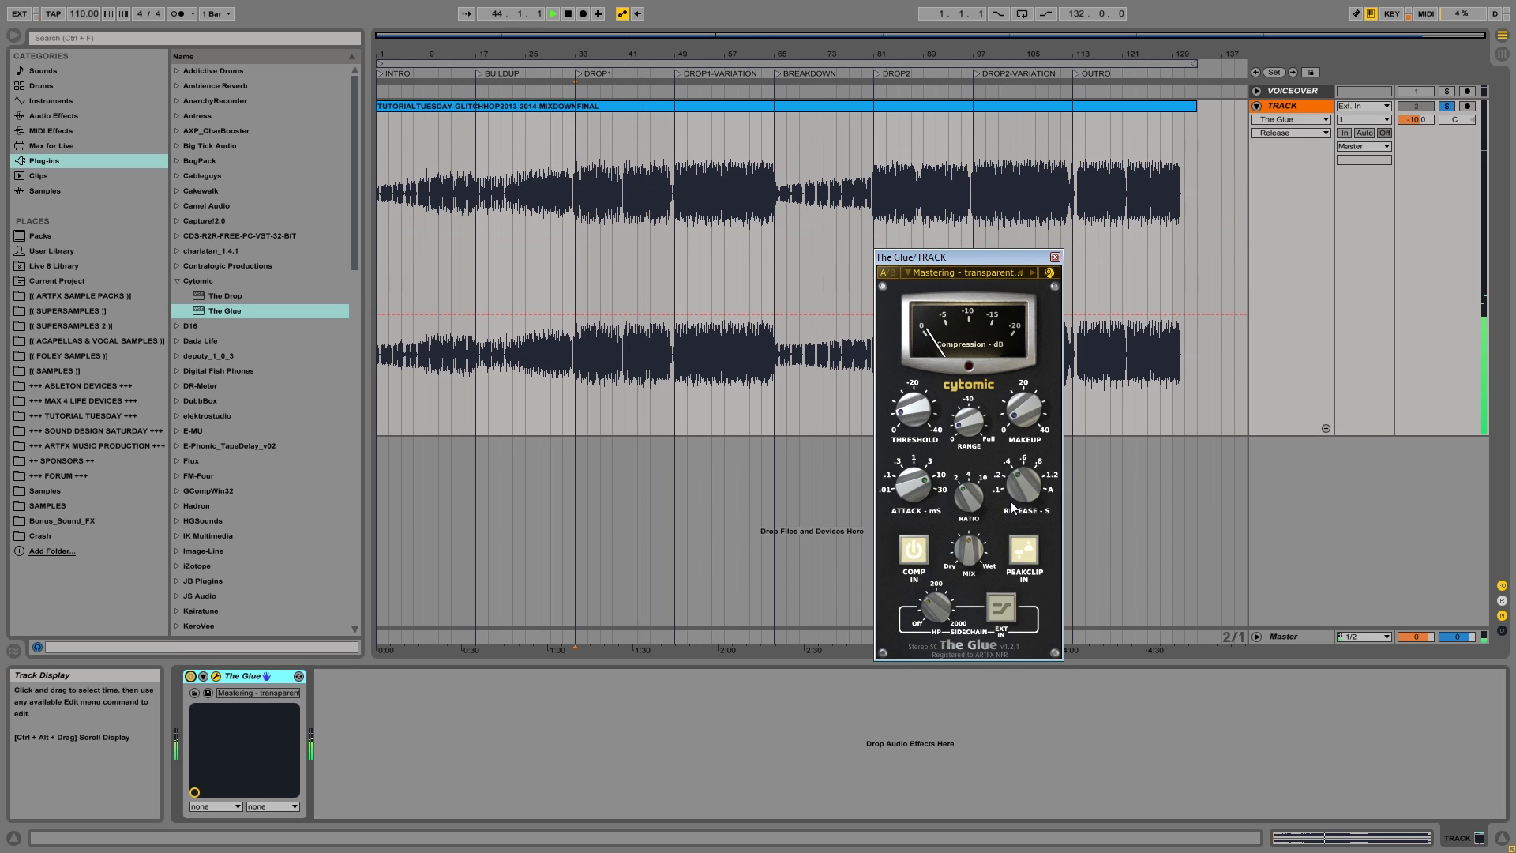
key("space")
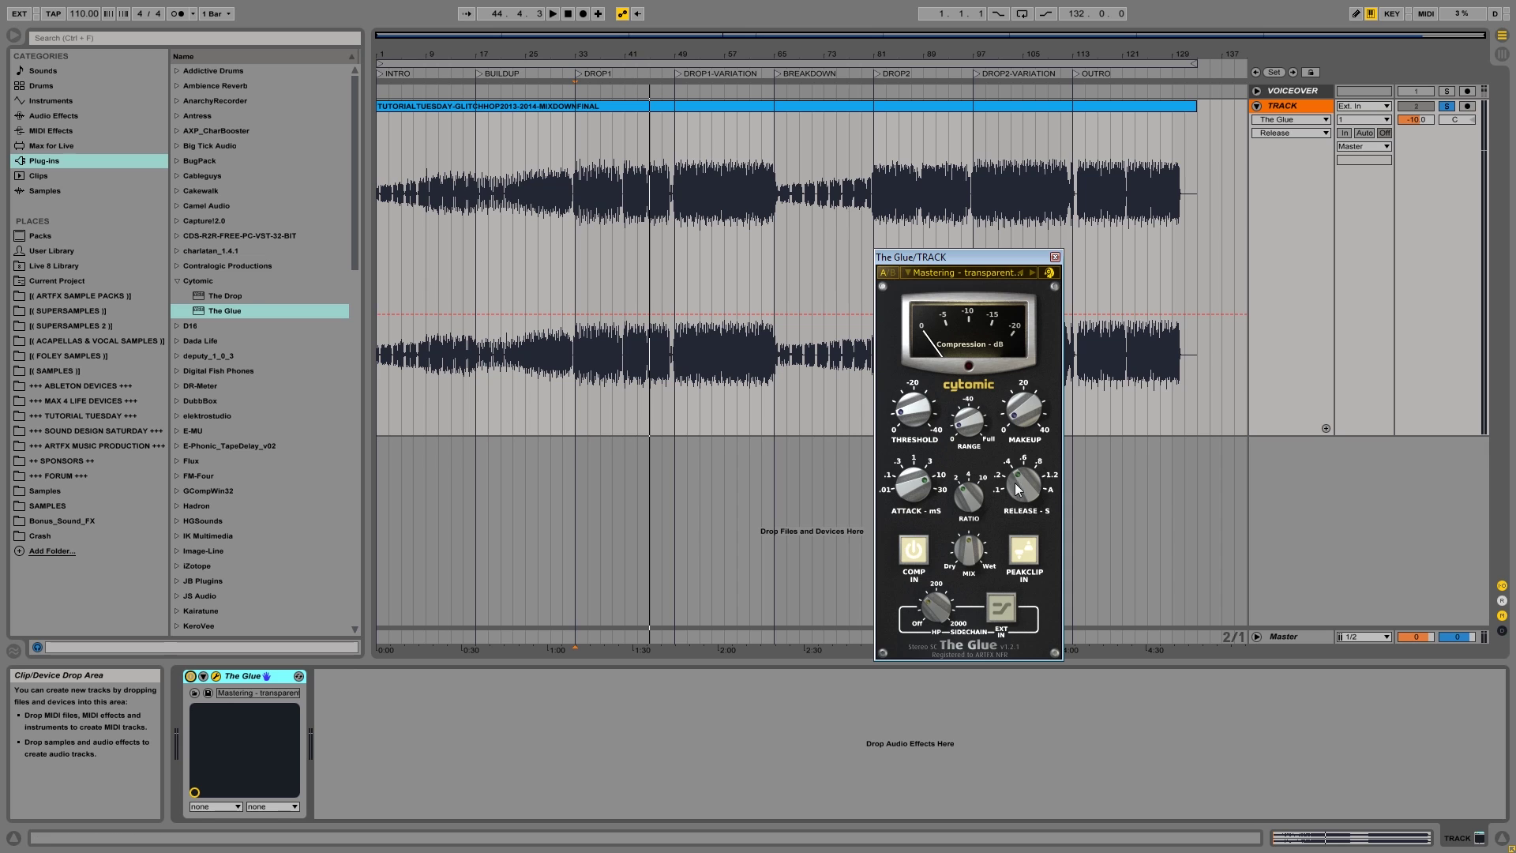
Set The Glue's sidechain high-pass filter to 120 Hz, checking it briefly against DROP1.
mouse_move(925, 623)
left_click_drag(932, 614, 931, 612)
key("space")
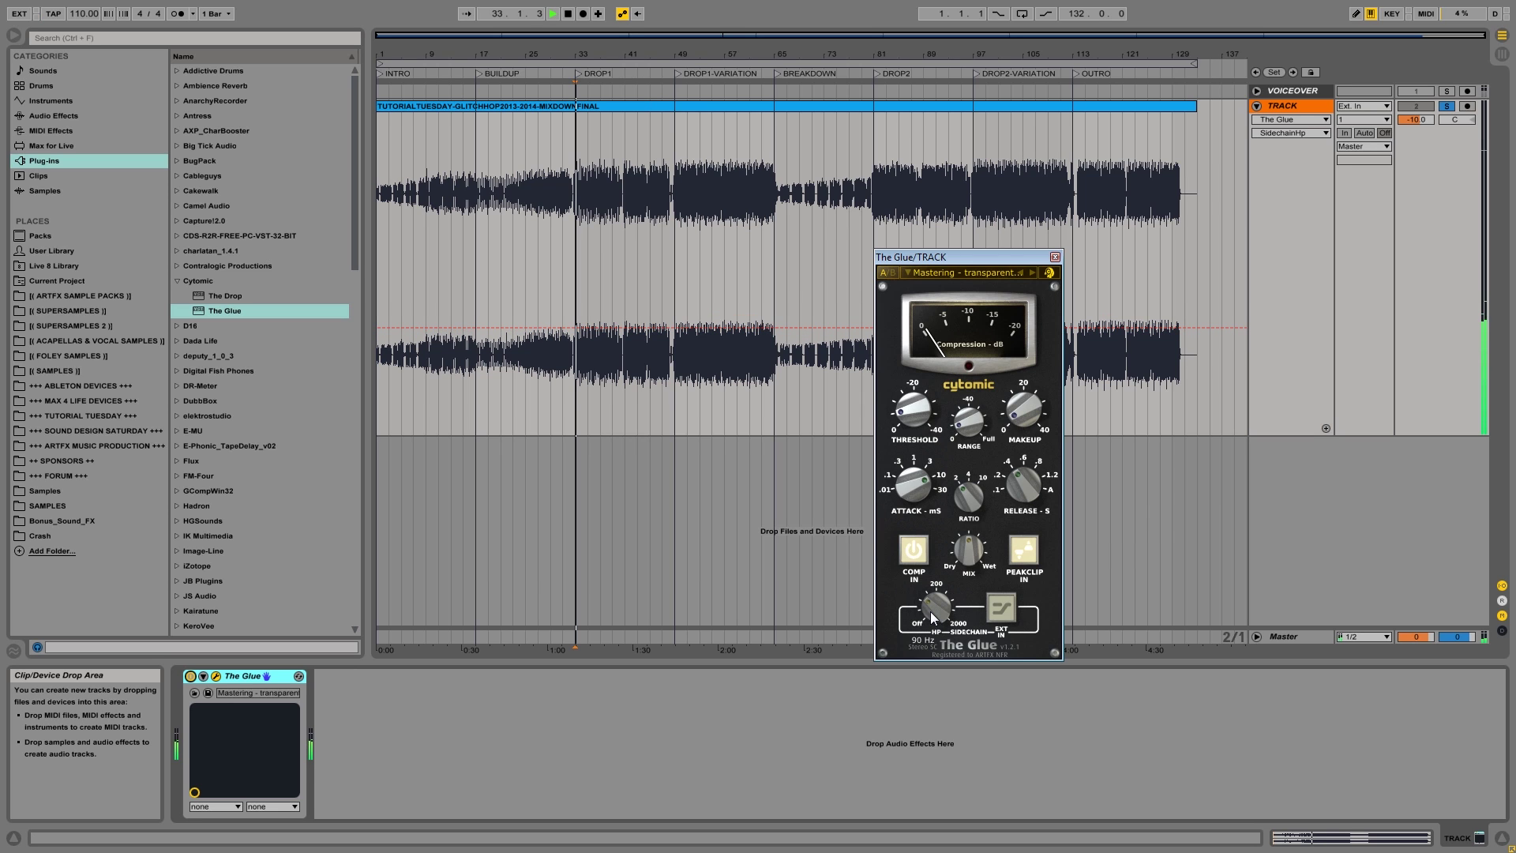
key("space")
left_click_drag(939, 618, 940, 607)
Play DROP1 with the filtered sidechain, compare The Glue bypassed and active, and stop playback.
key("space")
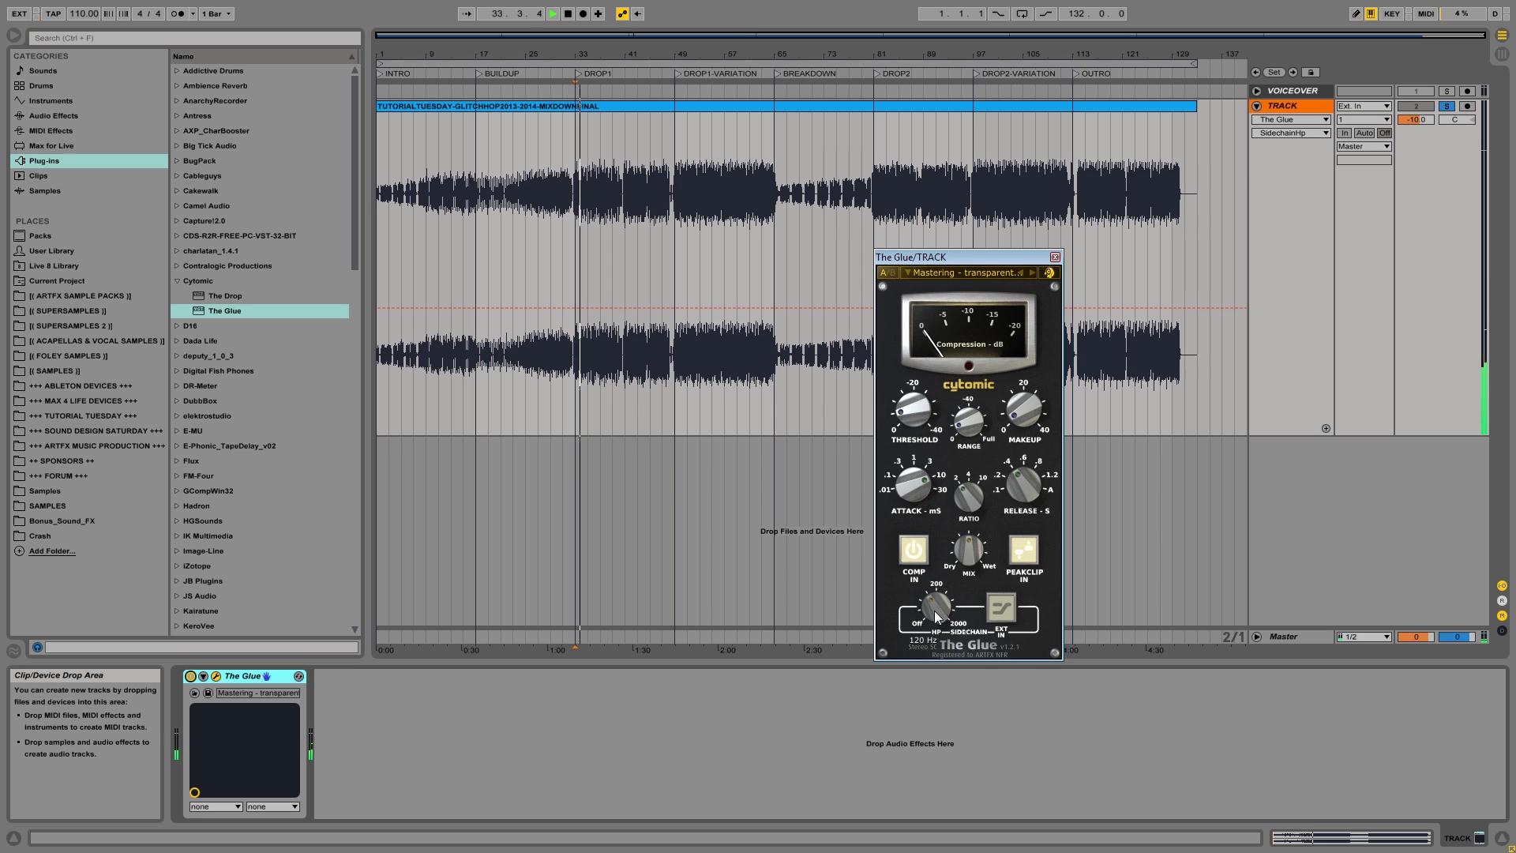
left_click(190, 676)
left_click(190, 676)
key("space")
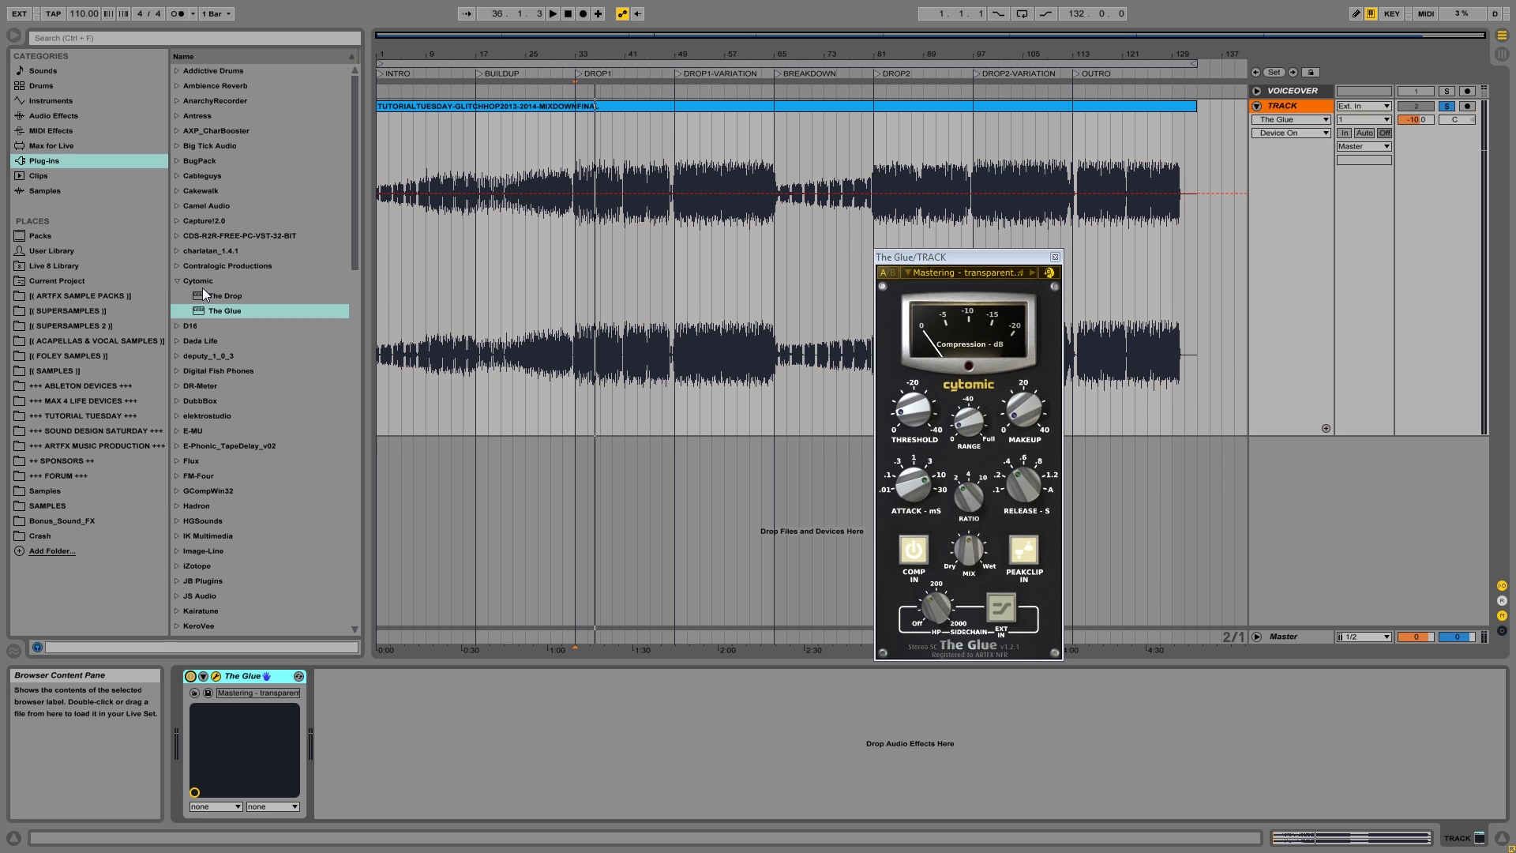
Find iZotope Ozone 5 among the third-party plug-ins and add it after The Glue on TRACK.
left_click(175, 281)
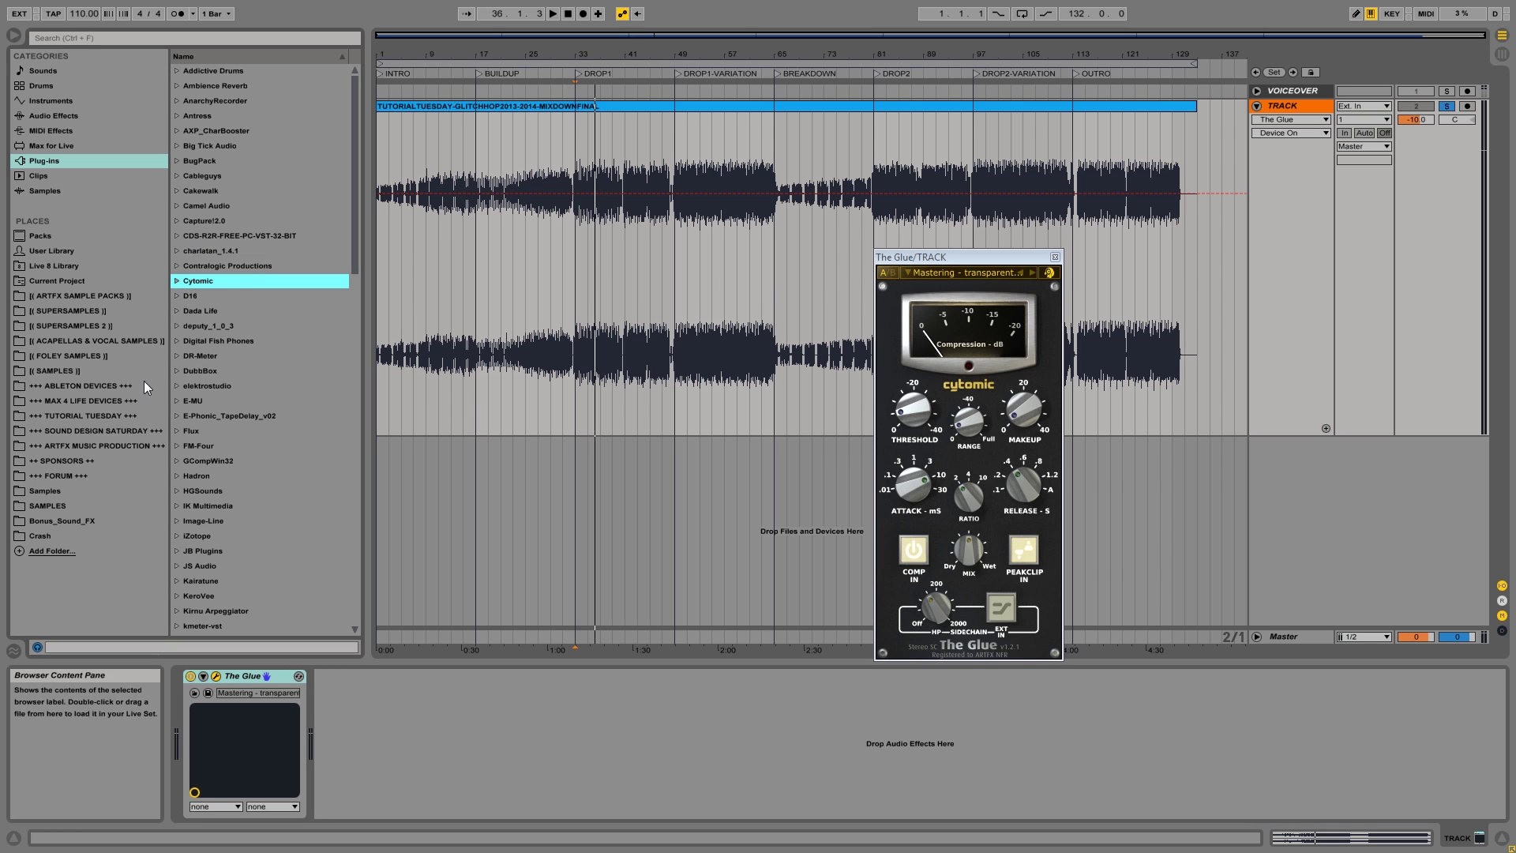
left_click(177, 236)
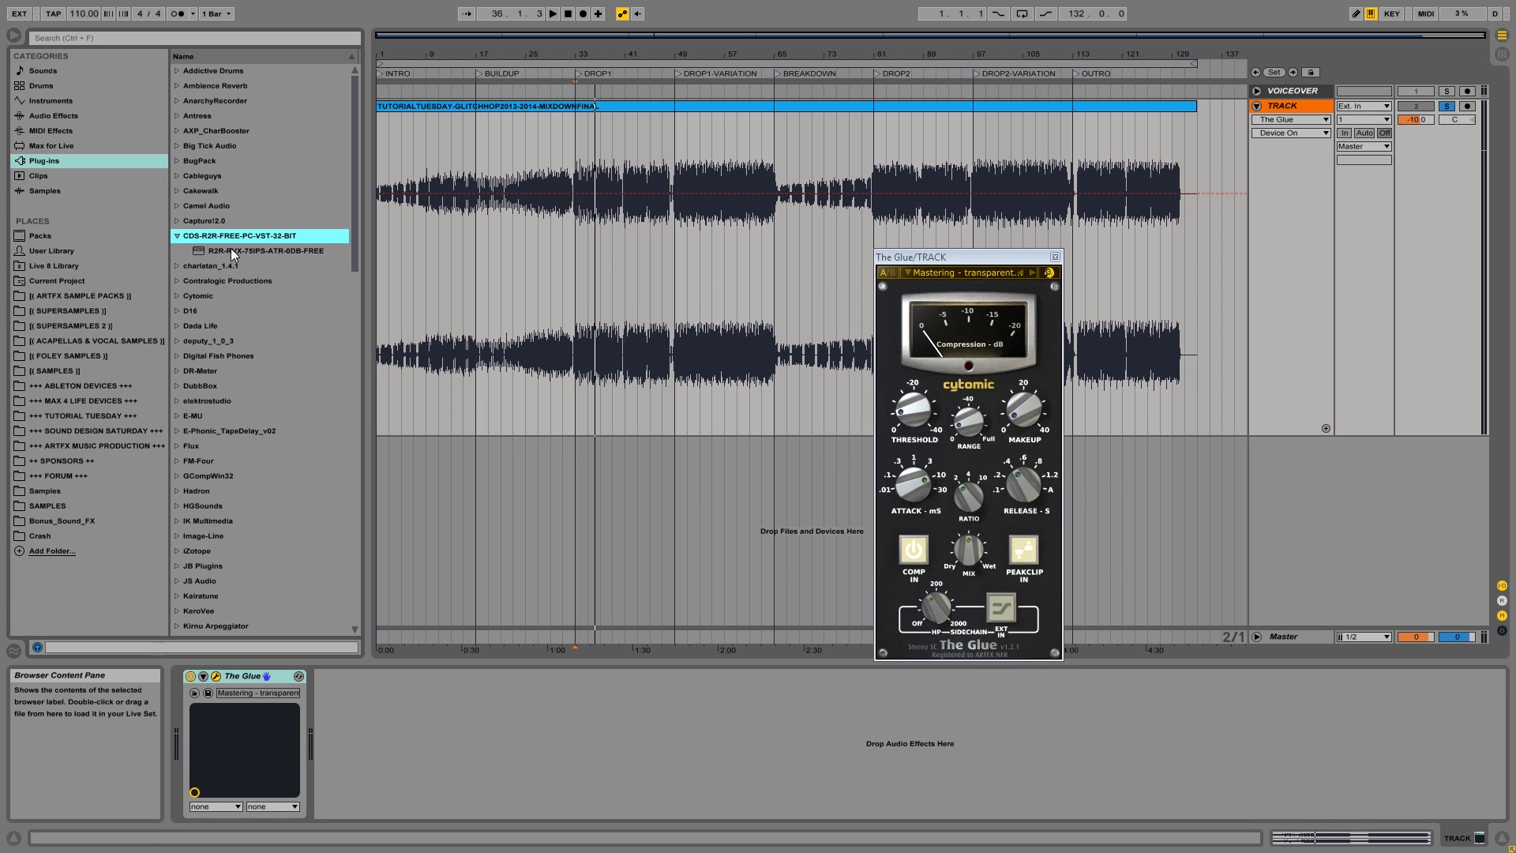
scroll(202, 367, "down", 5)
scroll(216, 391, "down", 10)
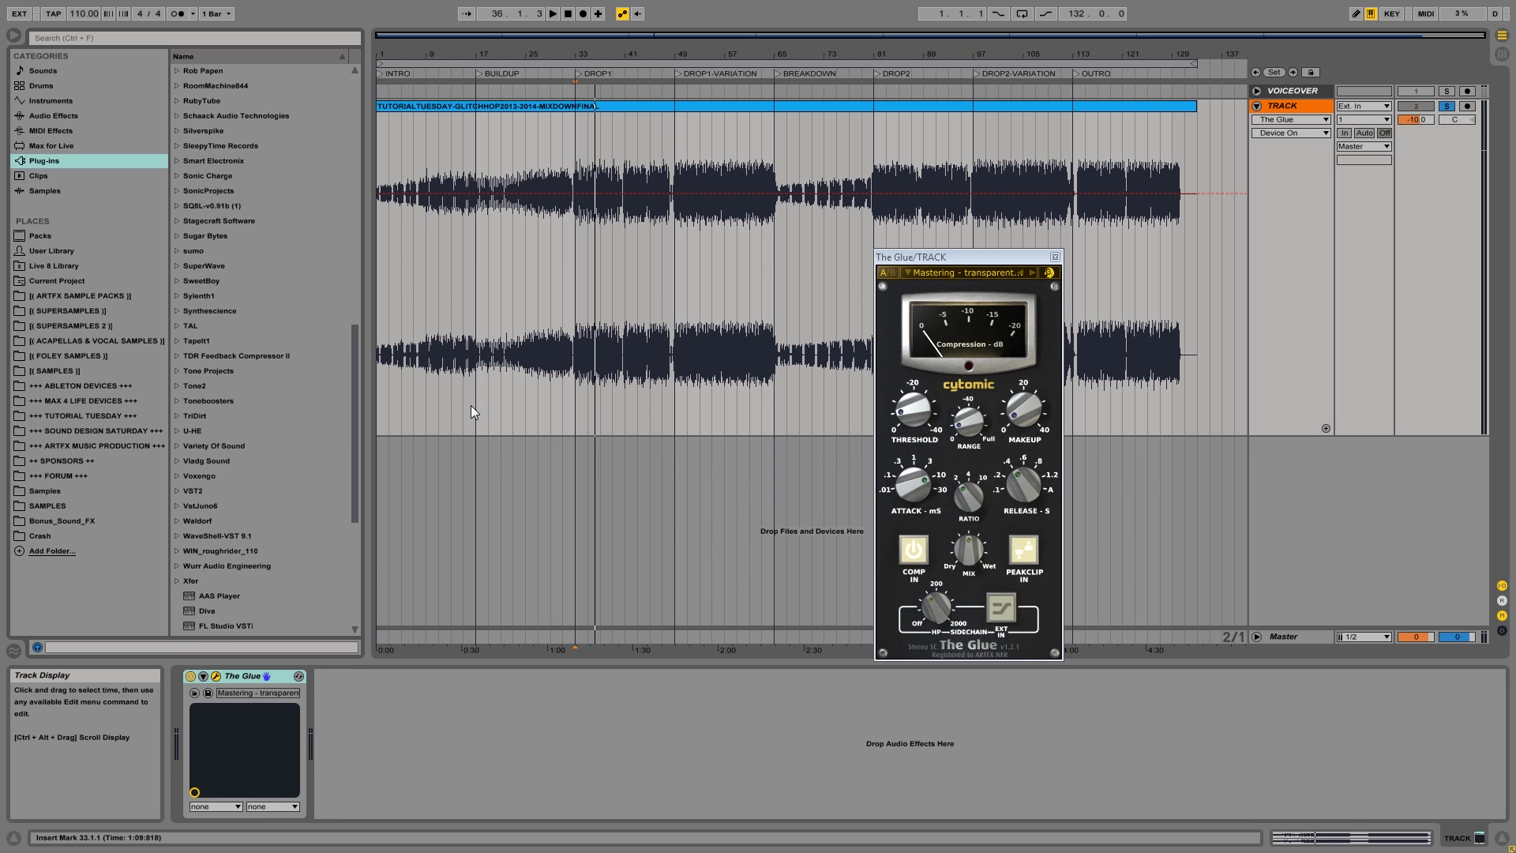
left_click_drag(349, 423, 353, 477)
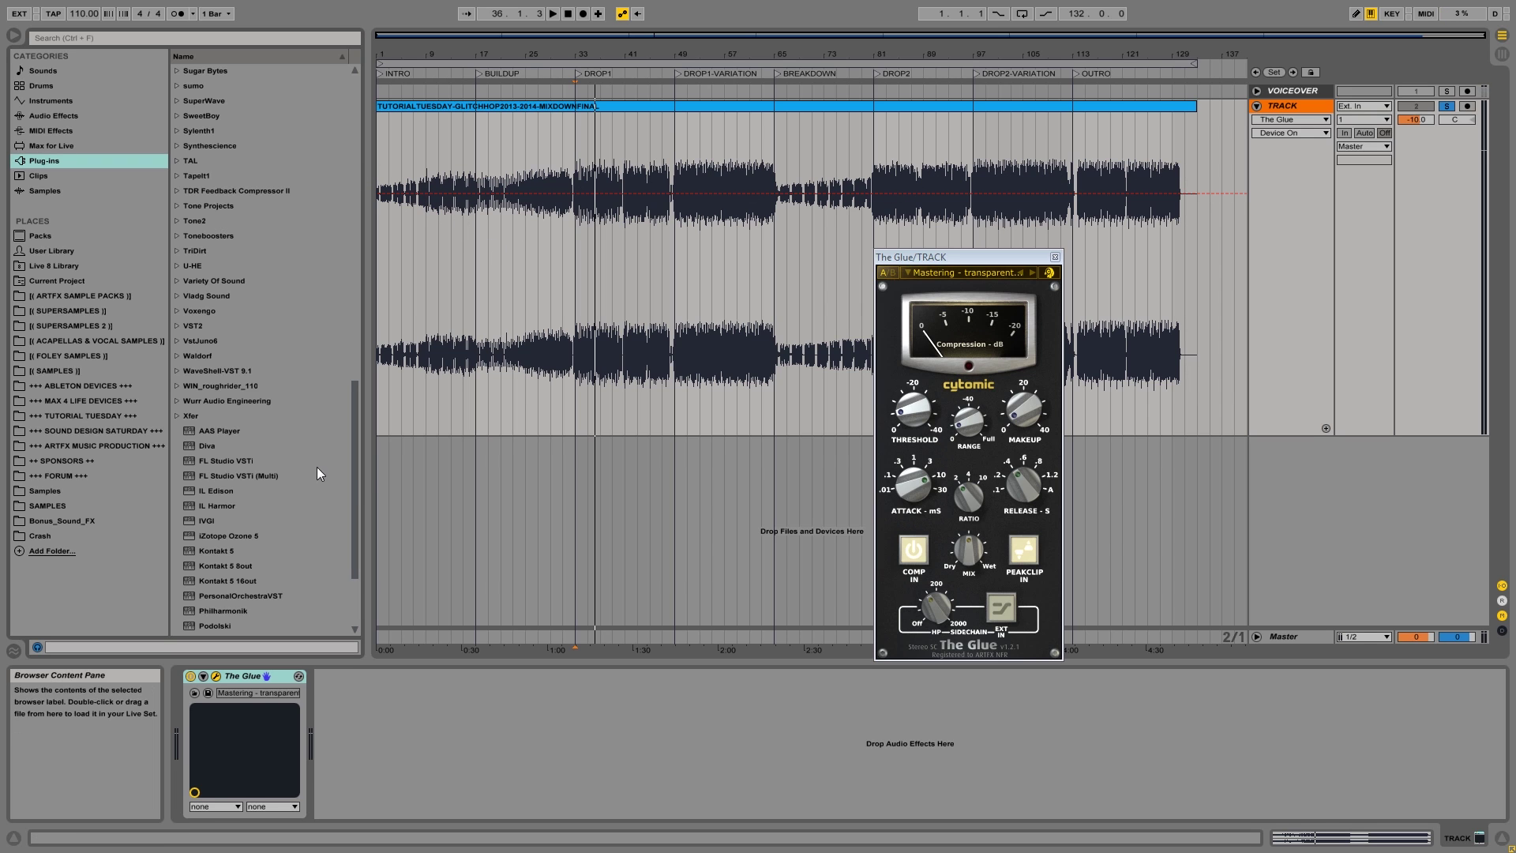
left_click_drag(357, 467, 355, 531)
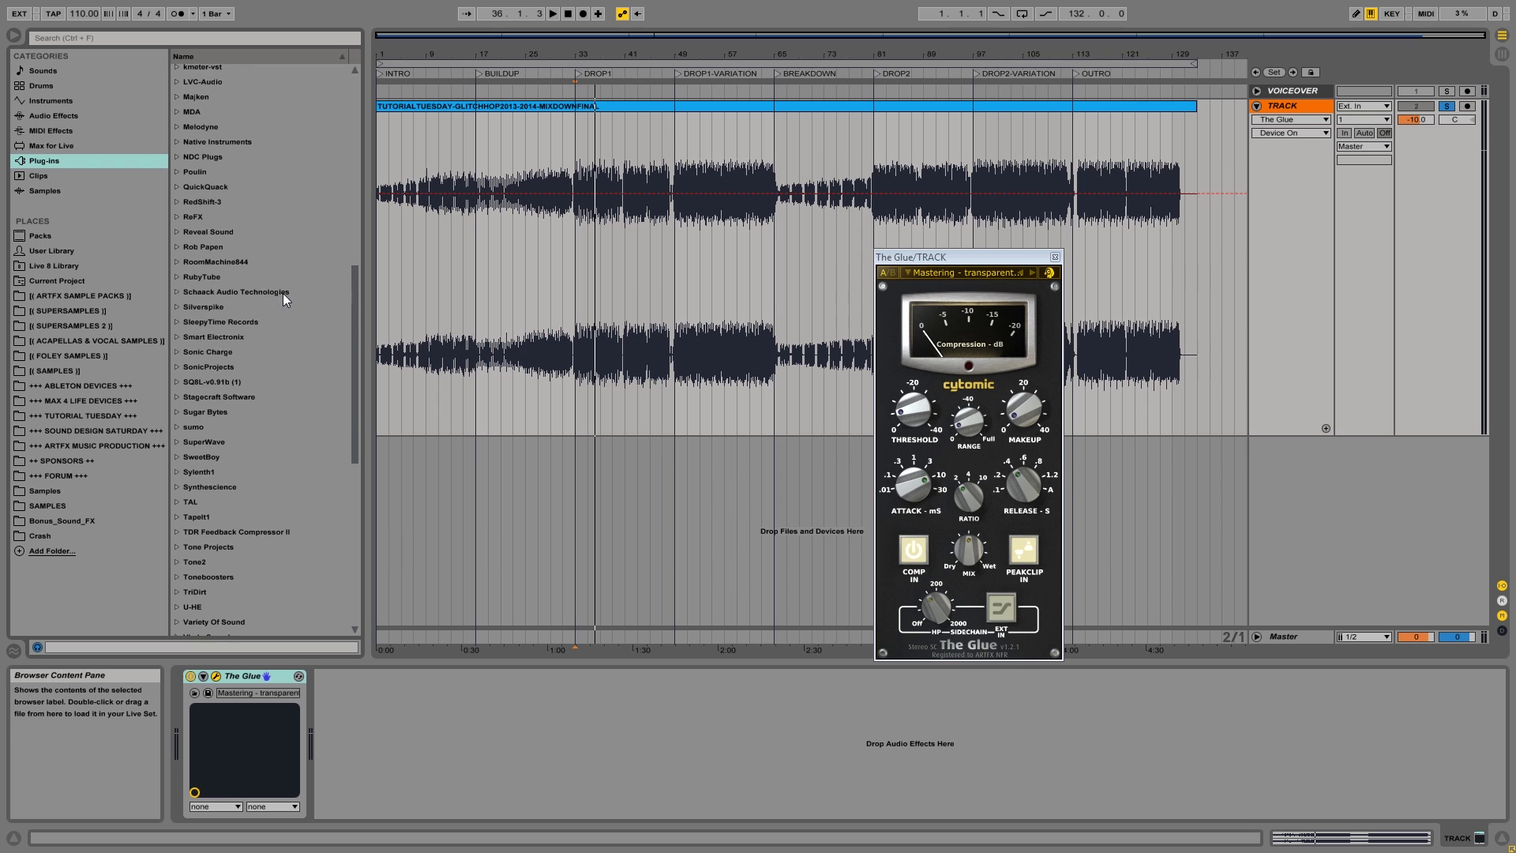
scroll(357, 366, "up", 10)
scroll(343, 314, "up", 5)
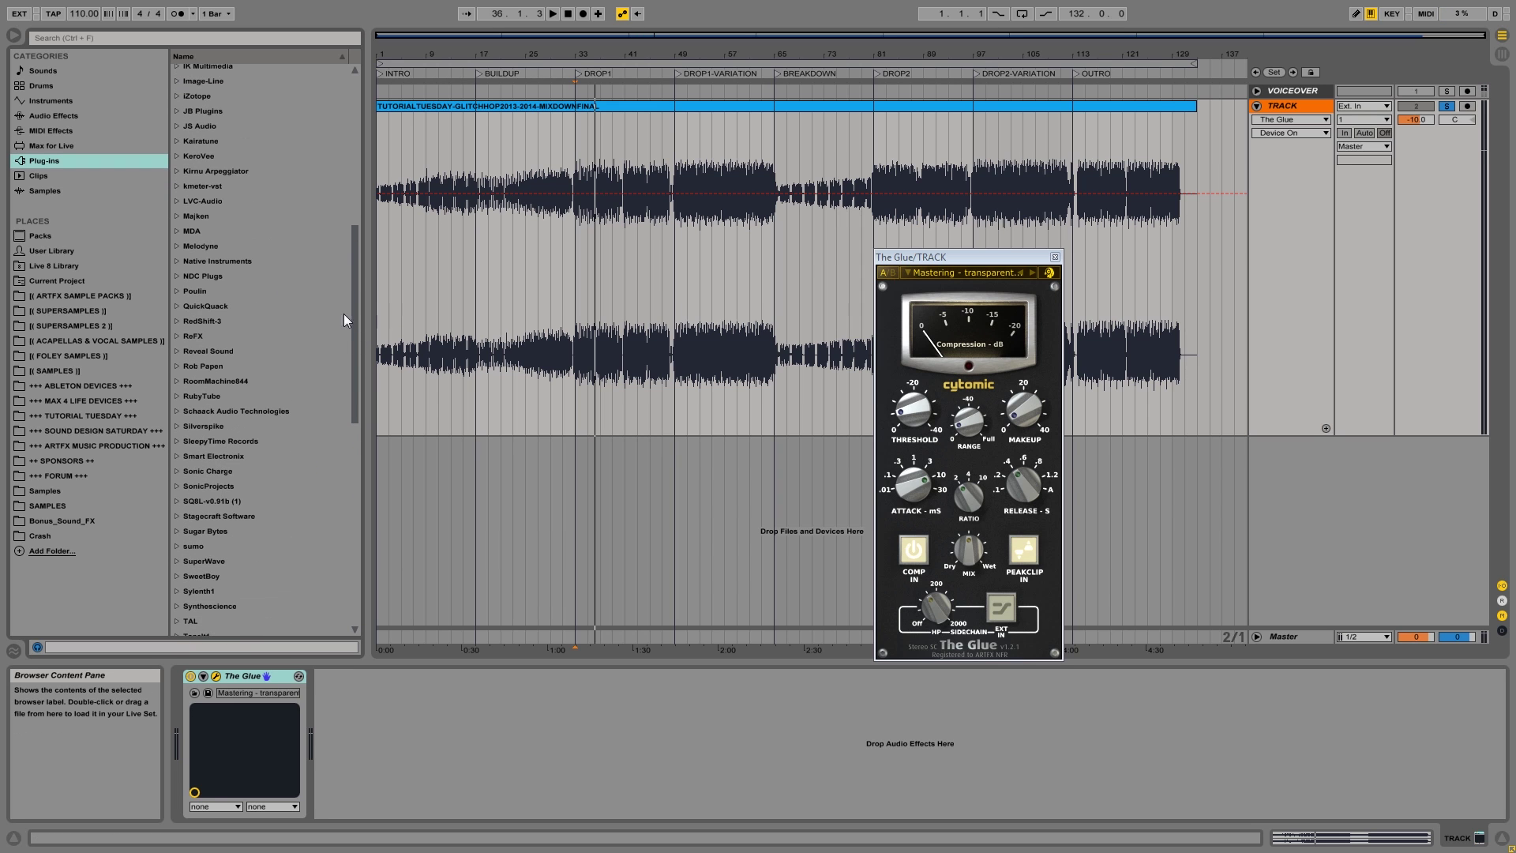
left_click(183, 231)
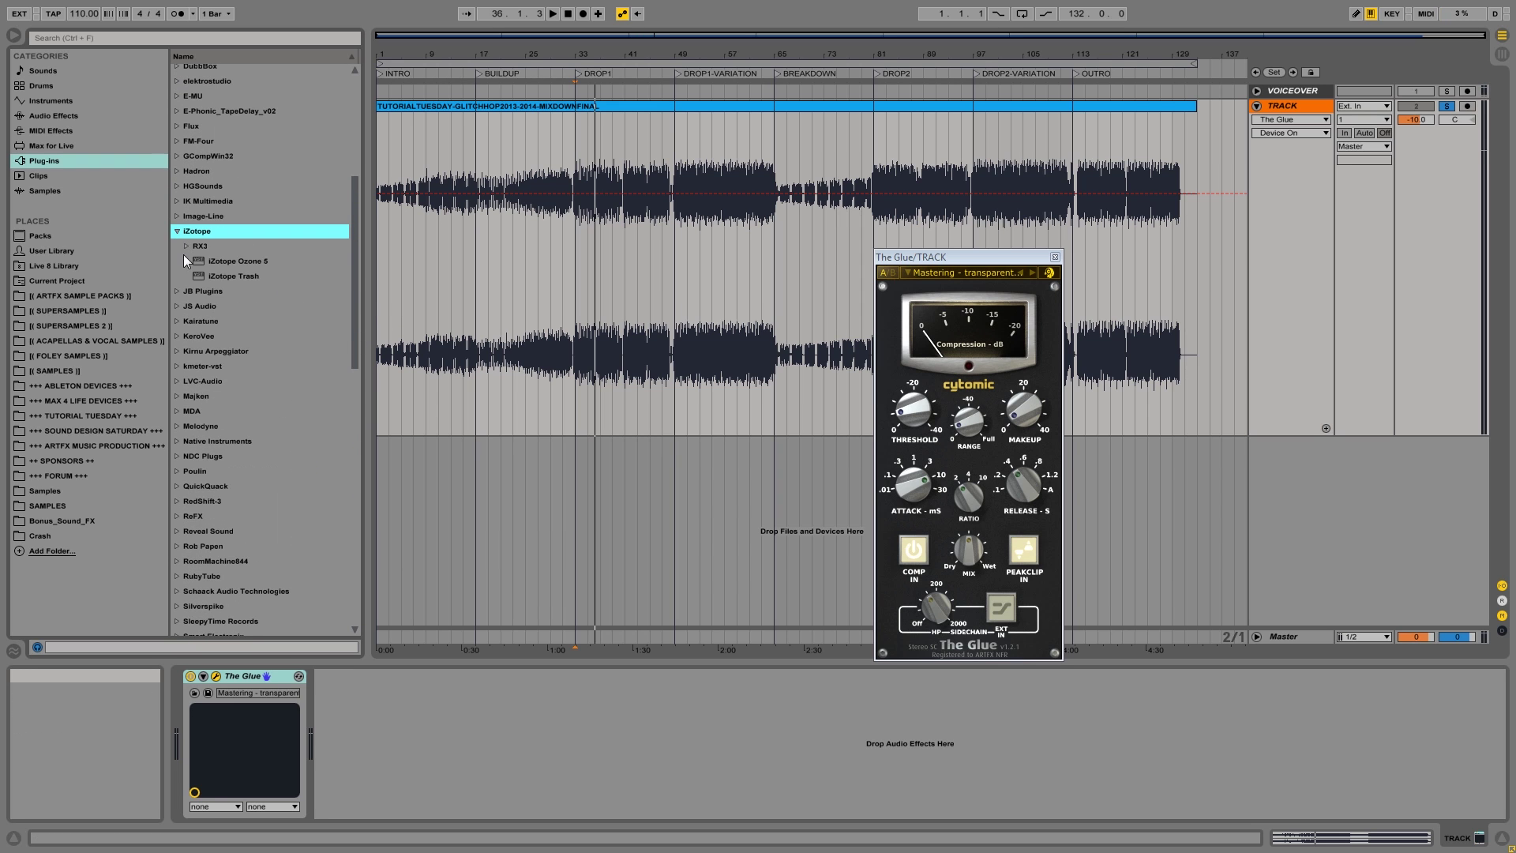
left_click_drag(224, 261, 484, 721)
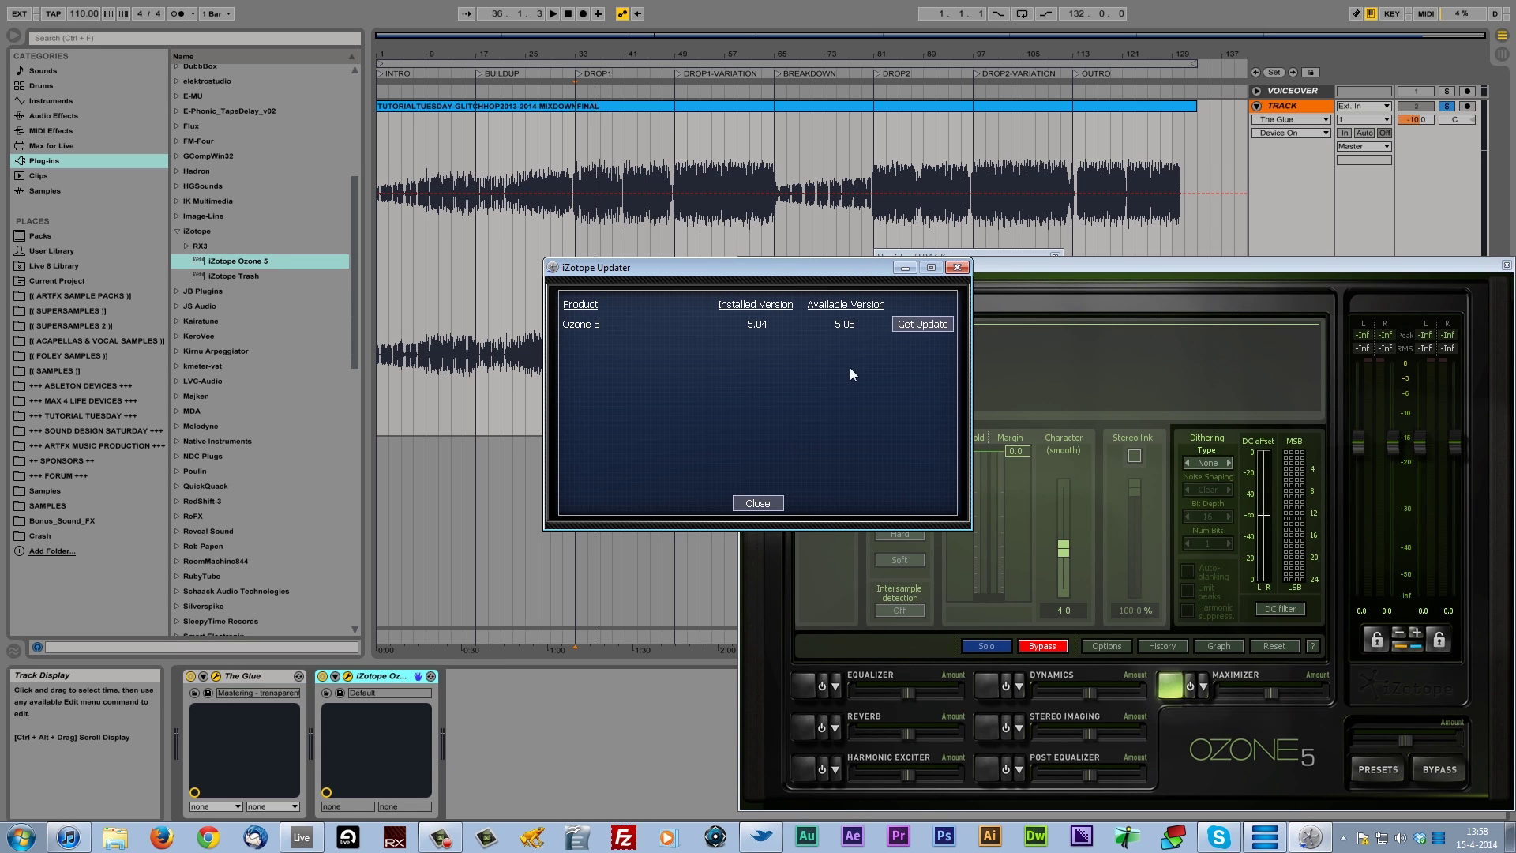
Dismiss the iZotope Updater and enable the Equalizer module in Ozone 5.
left_click(757, 503)
left_click_drag(899, 264, 571, 145)
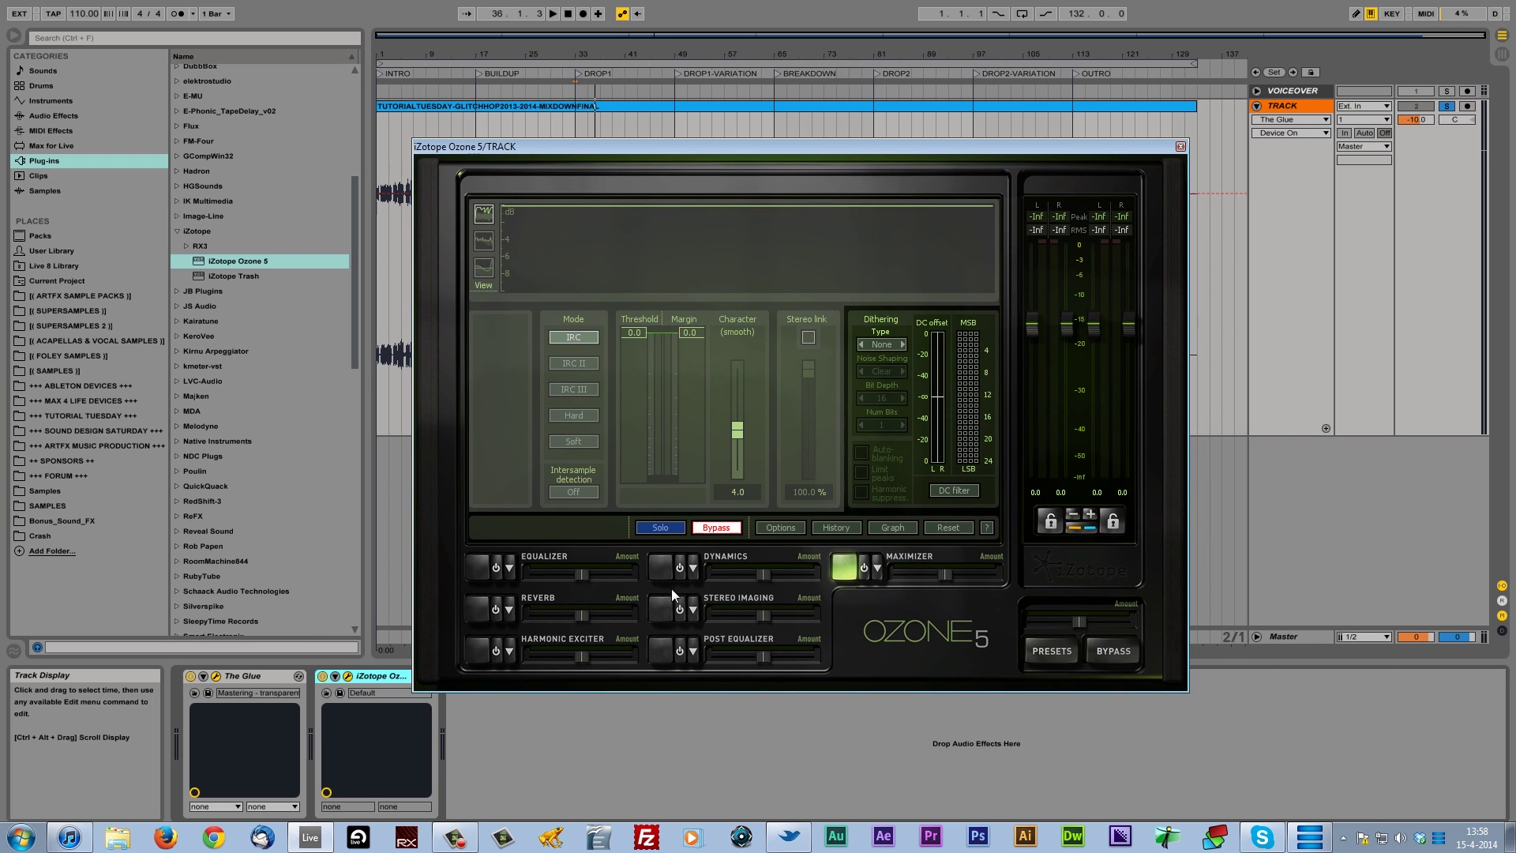
left_click(496, 569)
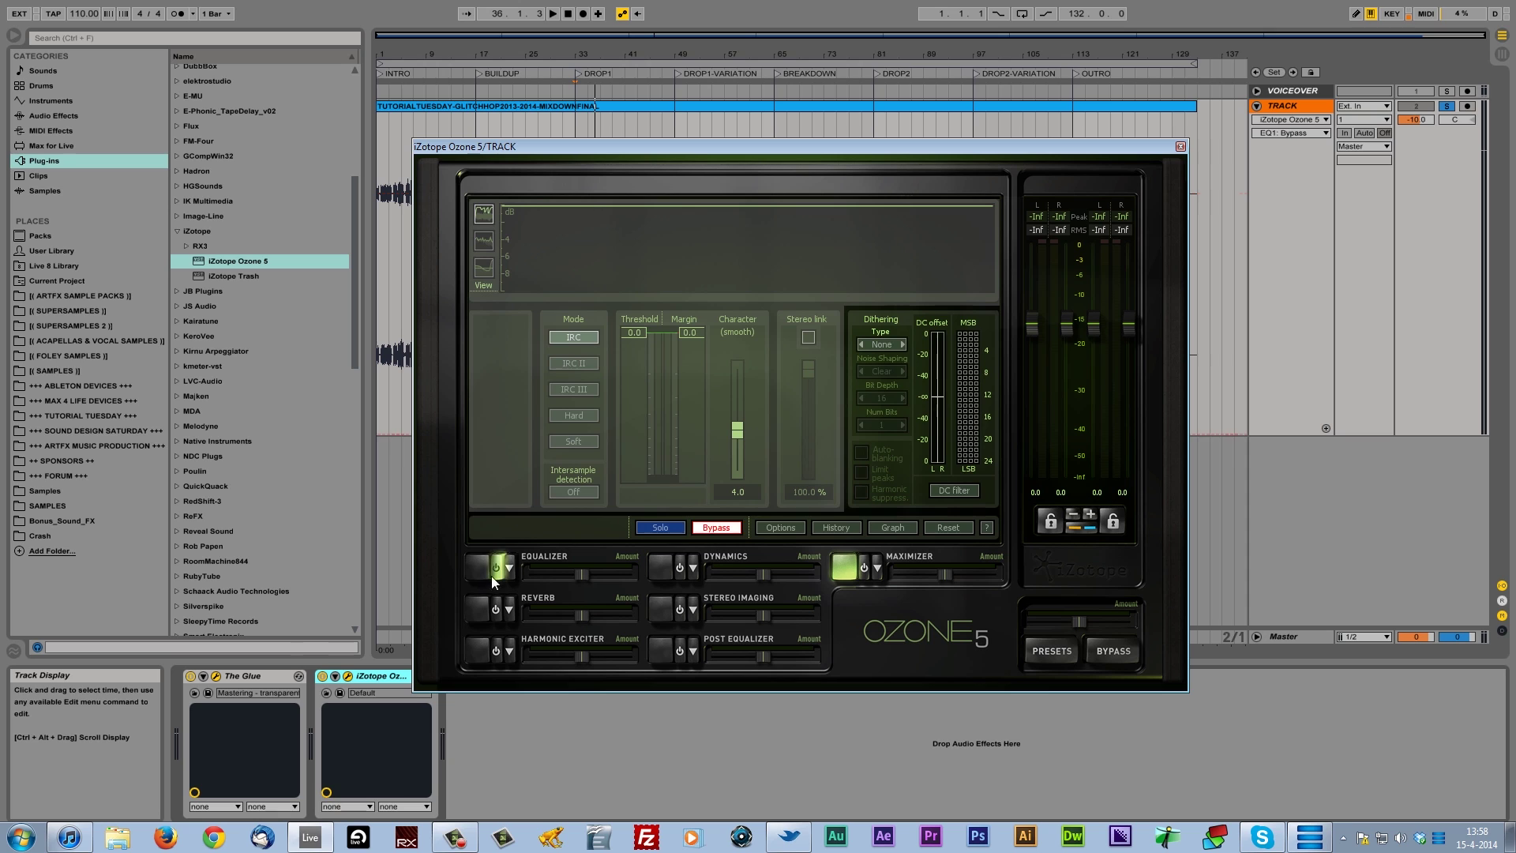
Show the Equalizer module's EQ bands in Ozone 5 with the module enabled.
left_click(496, 568)
left_click(499, 568)
left_click(477, 565)
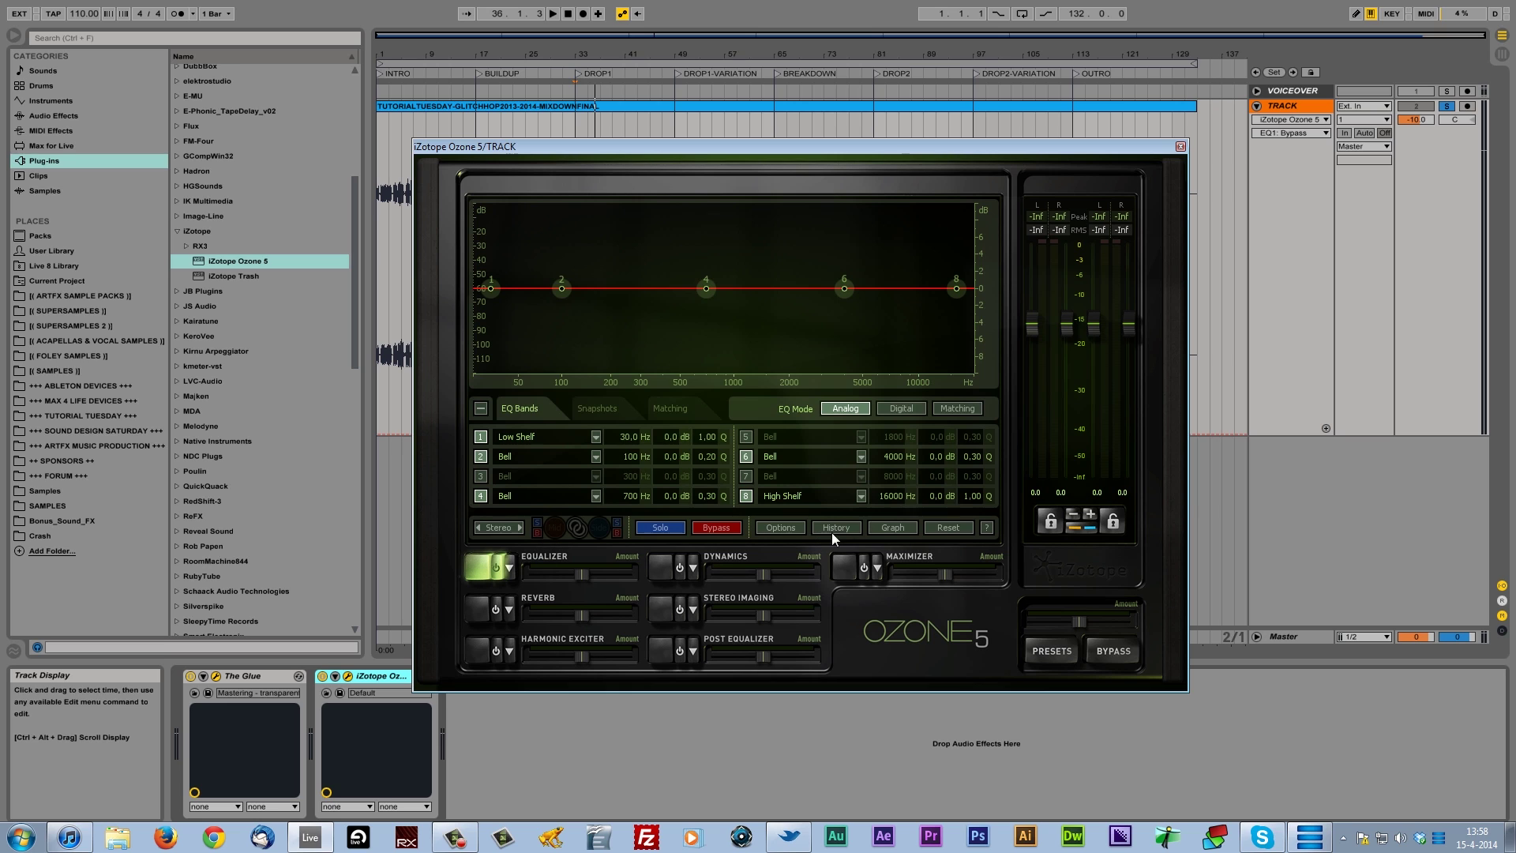
Review Ozone's module processing order in the Filter Graph, look at the Maximizer, and return to the Equalizer.
left_click(900, 529)
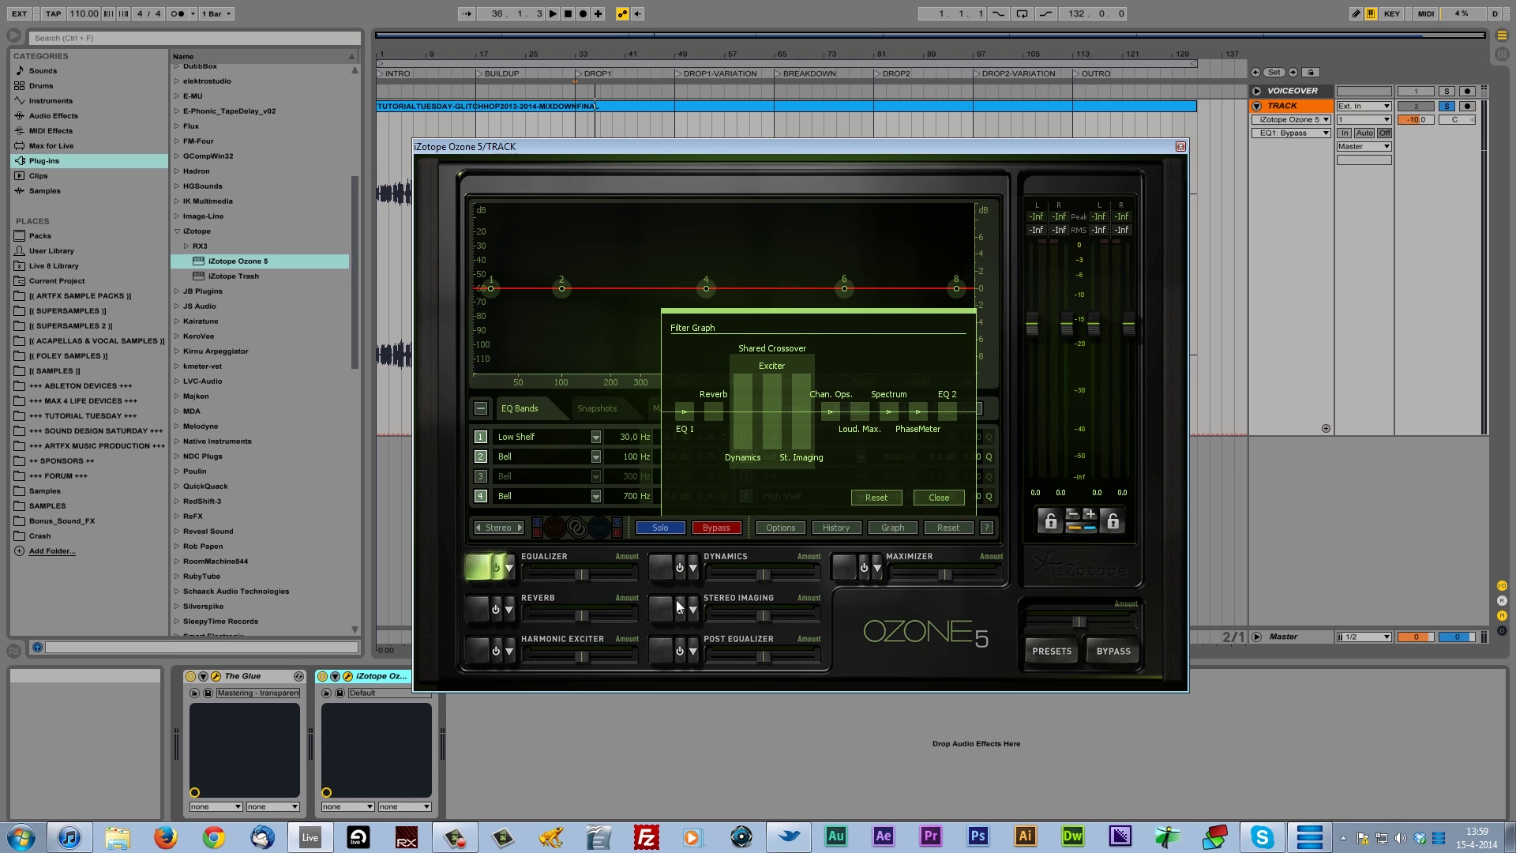
left_click(841, 565)
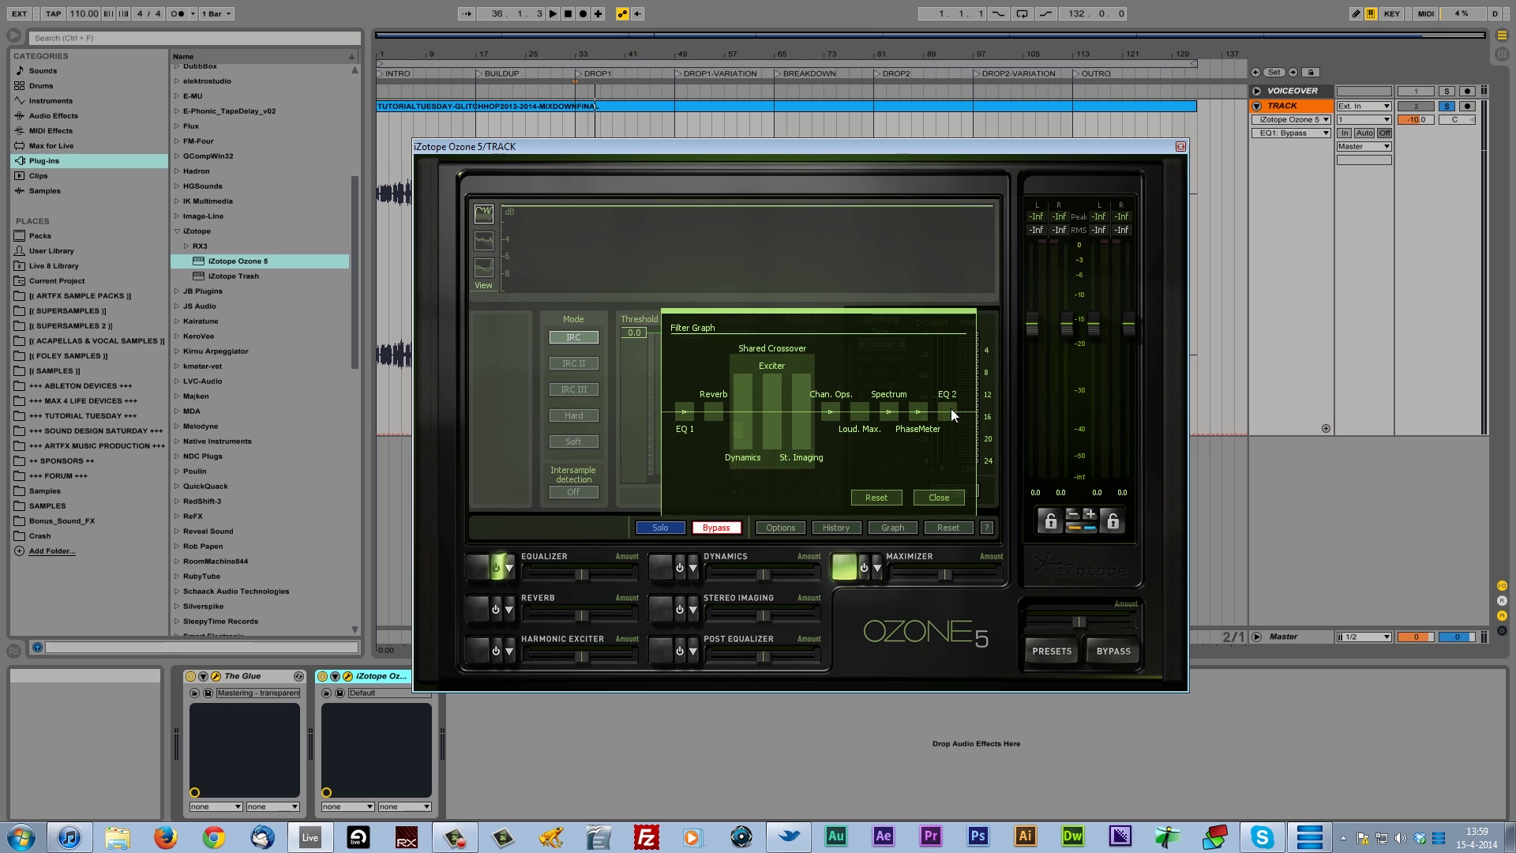
left_click_drag(954, 381, 862, 409)
left_click(944, 494)
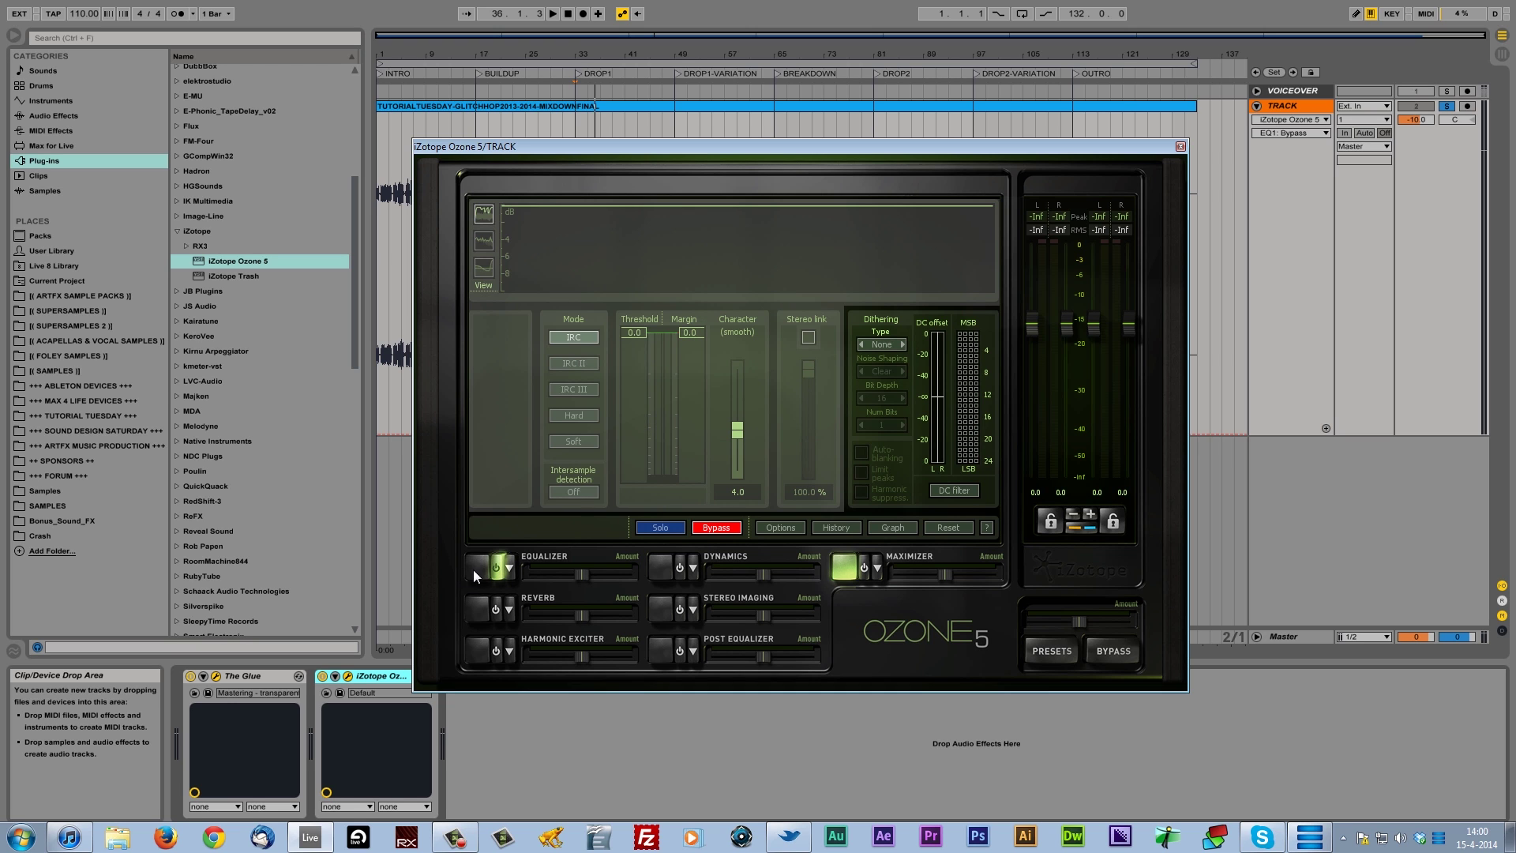
left_click(472, 570)
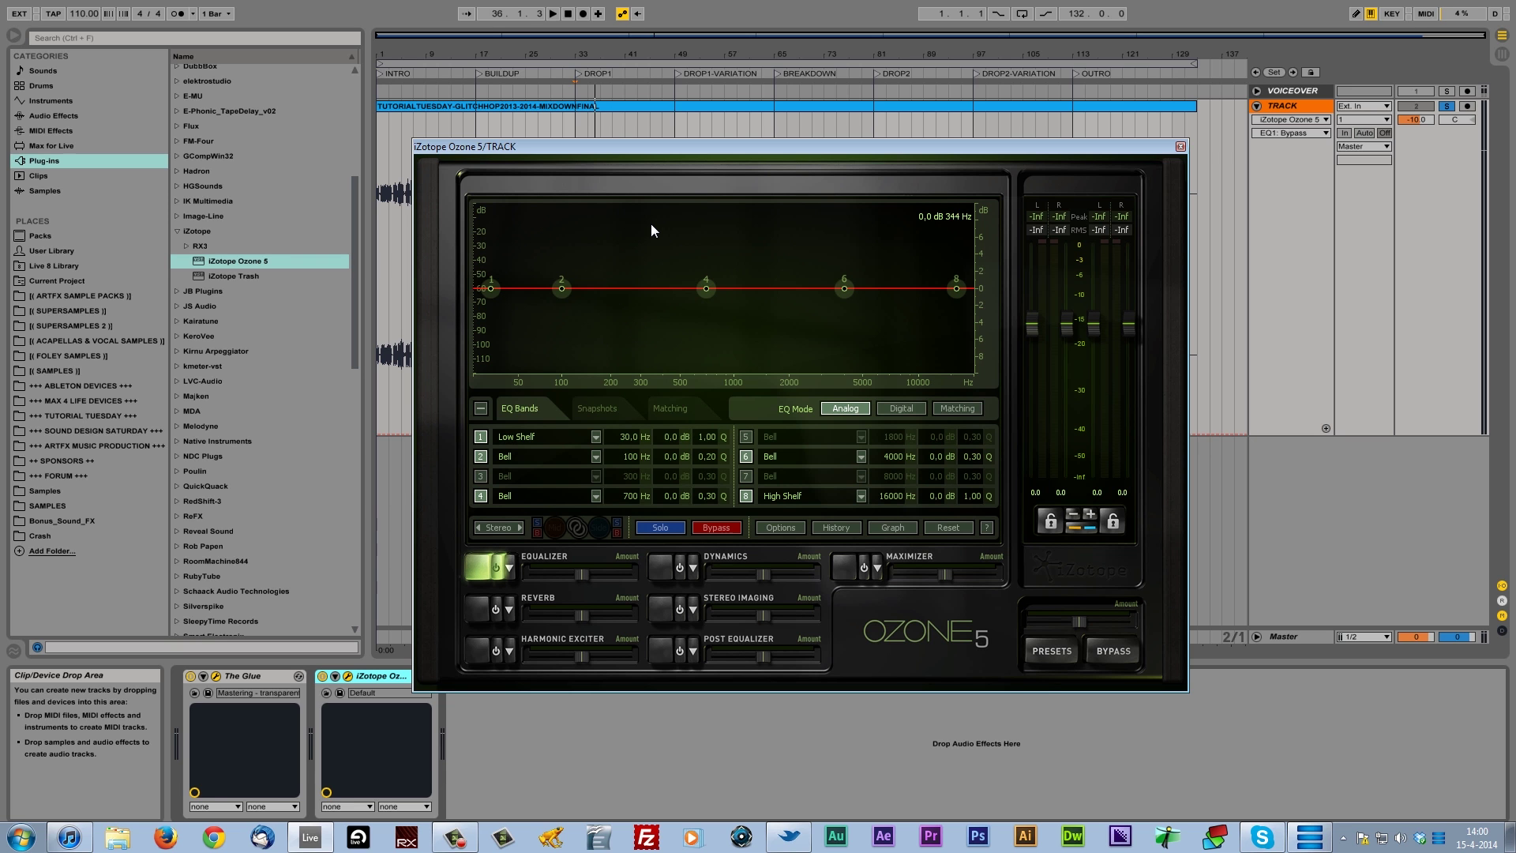
Boost EQ band 2 by 1.0 dB at 100 Hz with a Q of 0.59, checking it against DROP1.
key("space")
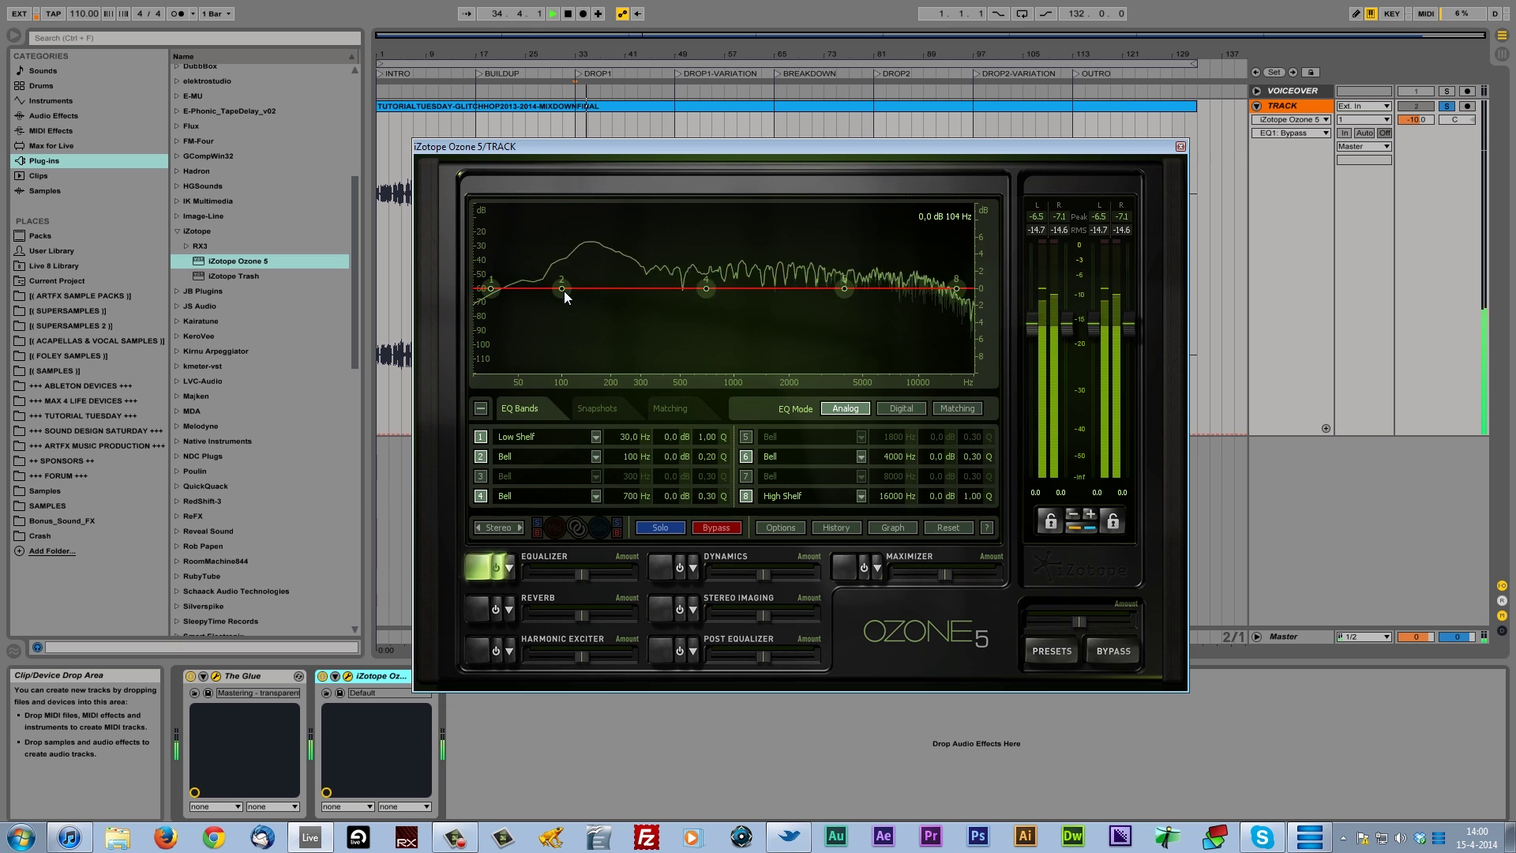
key("space")
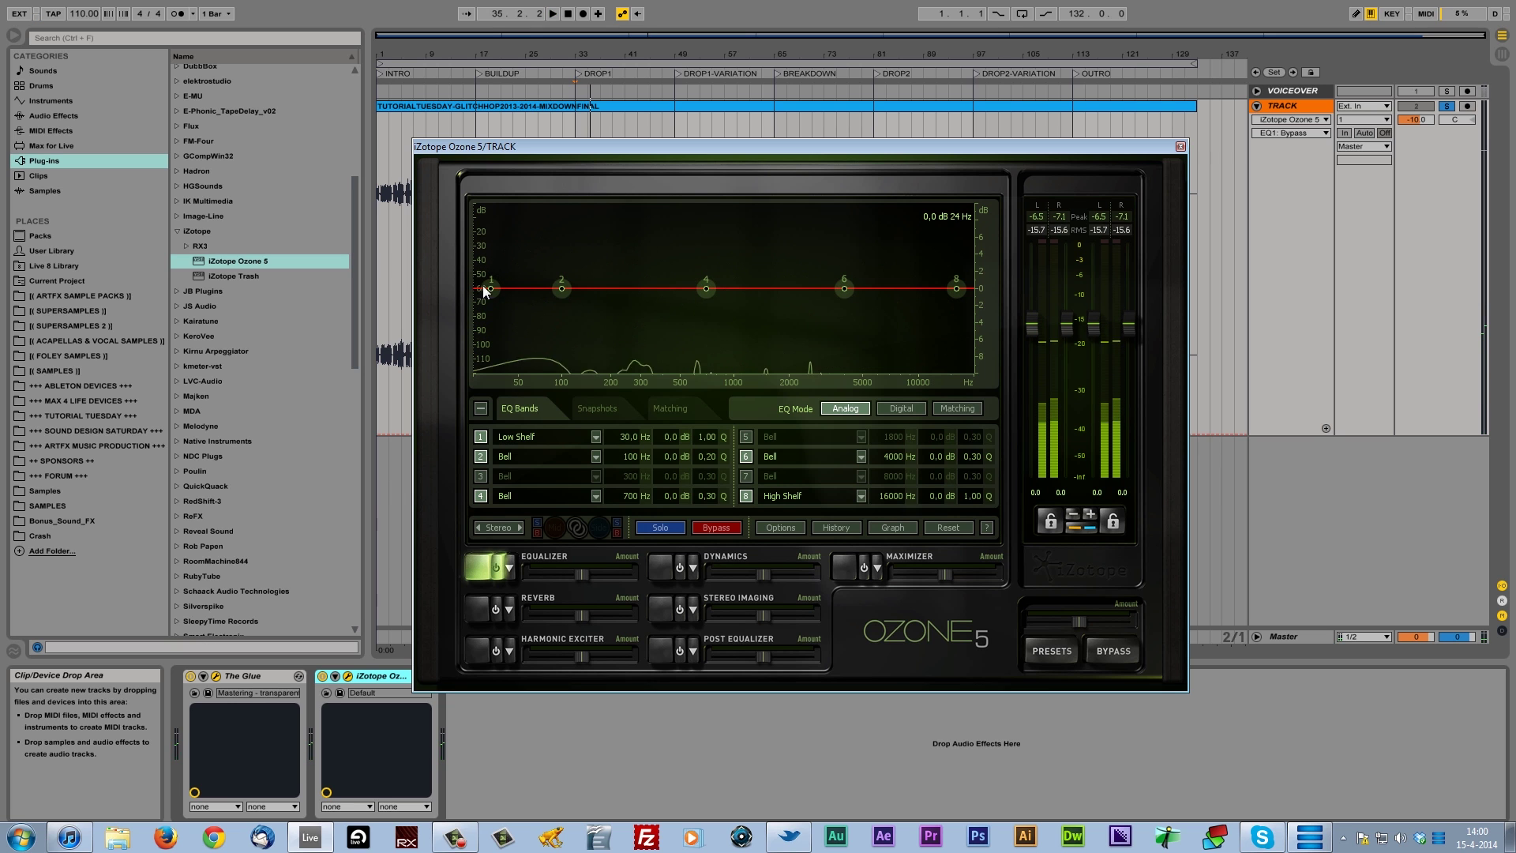
left_click_drag(559, 289, 559, 281)
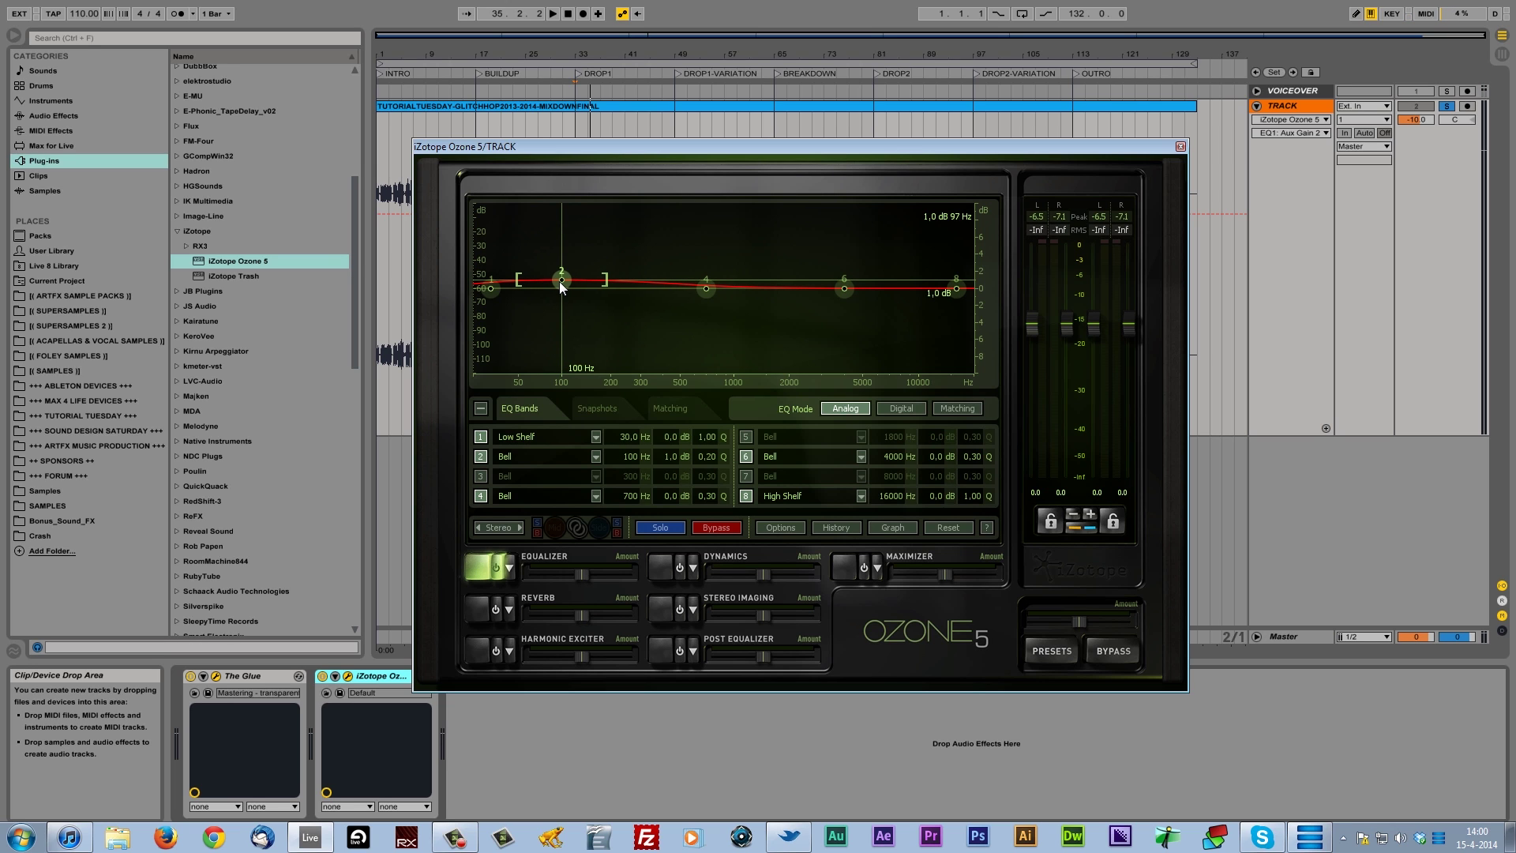
key("space")
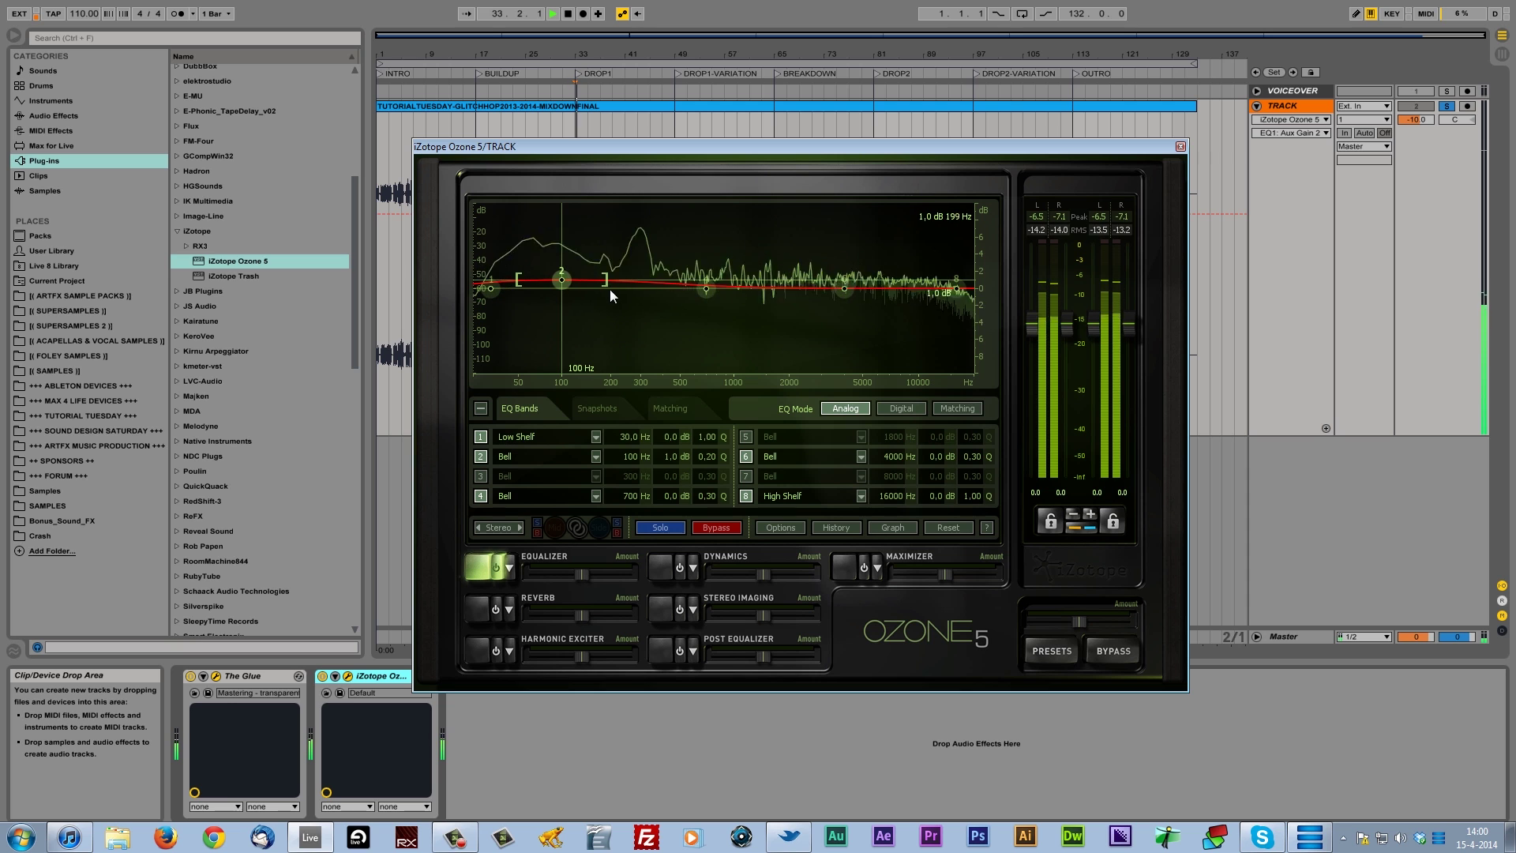
key("space")
left_click_drag(608, 282, 590, 282)
key("space")
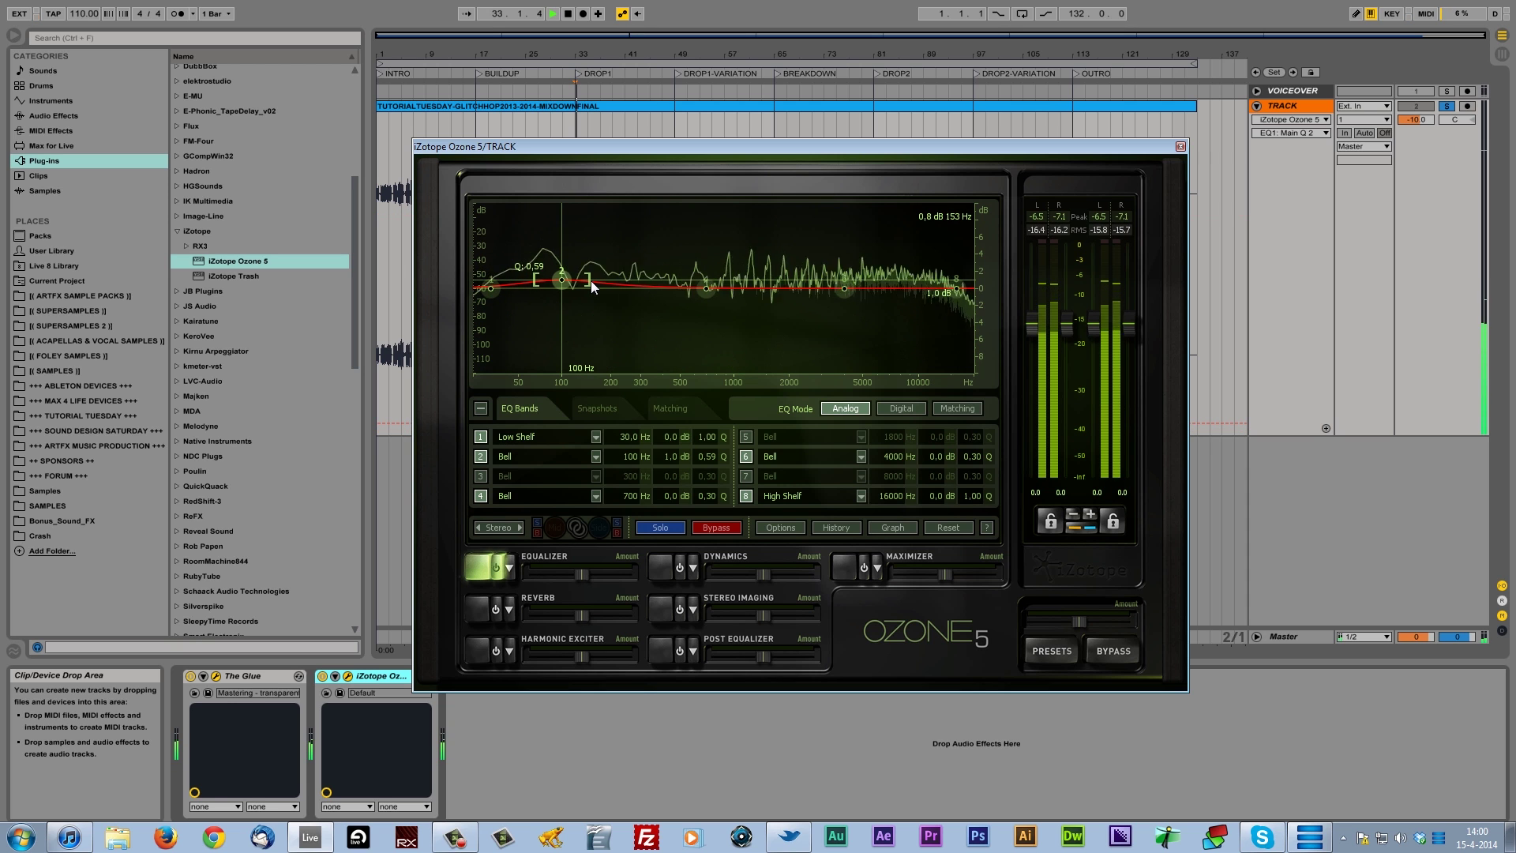
key("space")
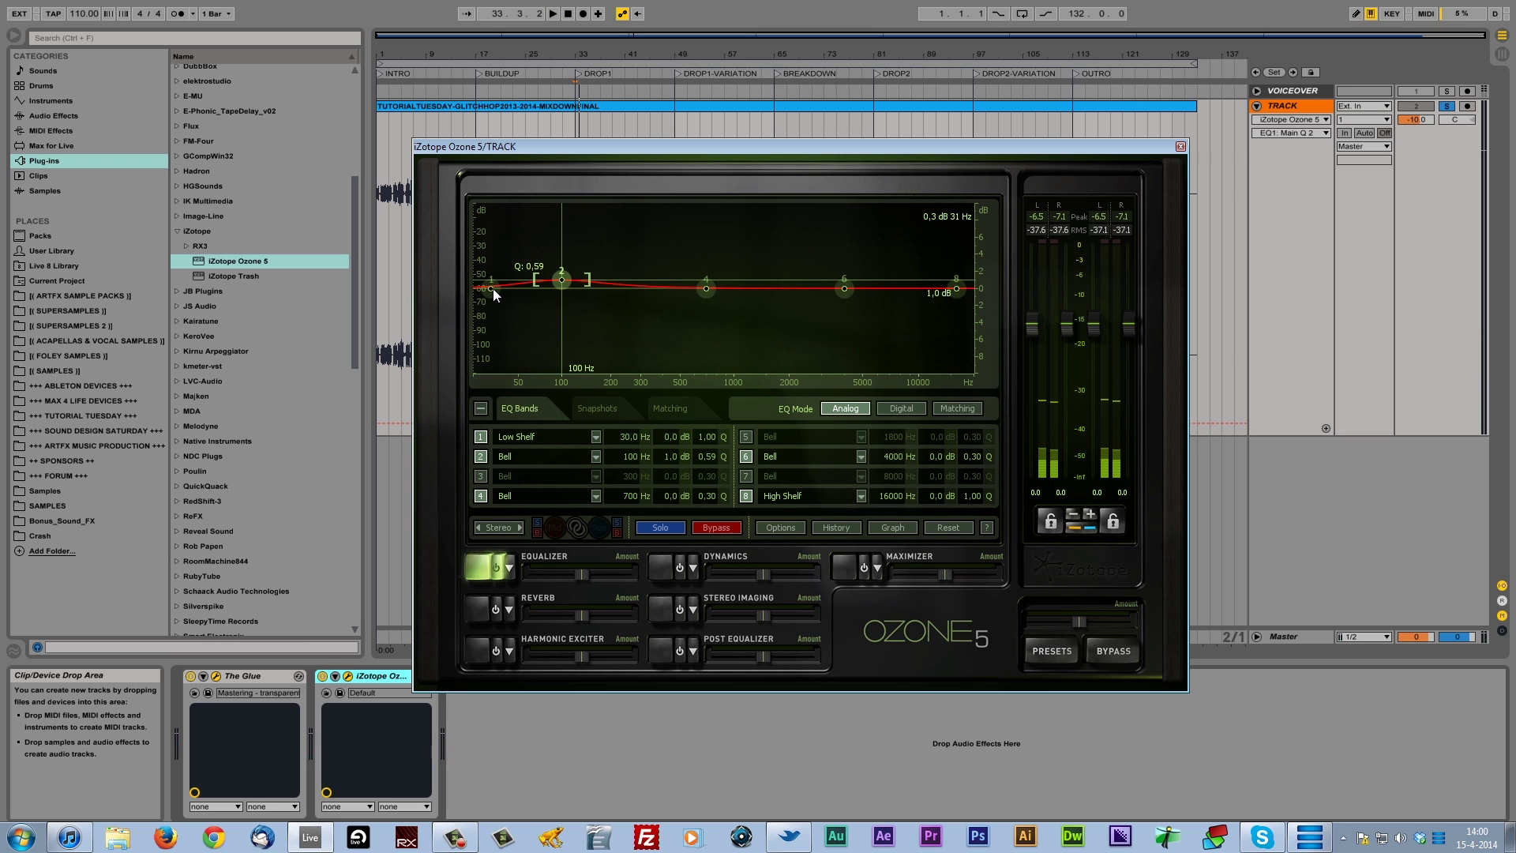
Set the band 1 low shelf to 40 Hz, 1.0 dB gain and a Q of 4.5, and audition DROP1.
left_click_drag(493, 289, 535, 273)
key("space")
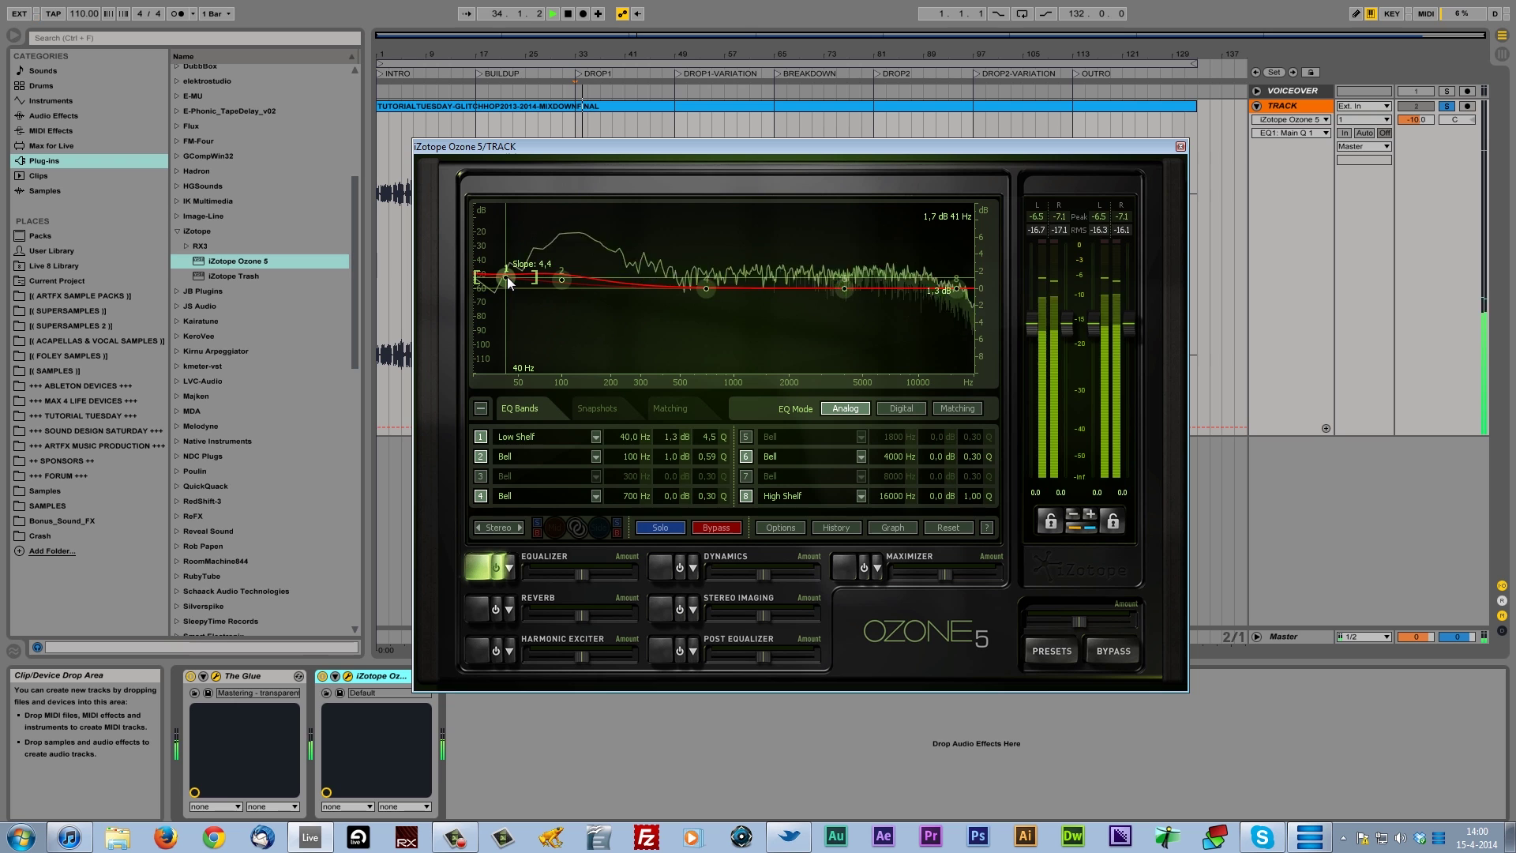
key("space")
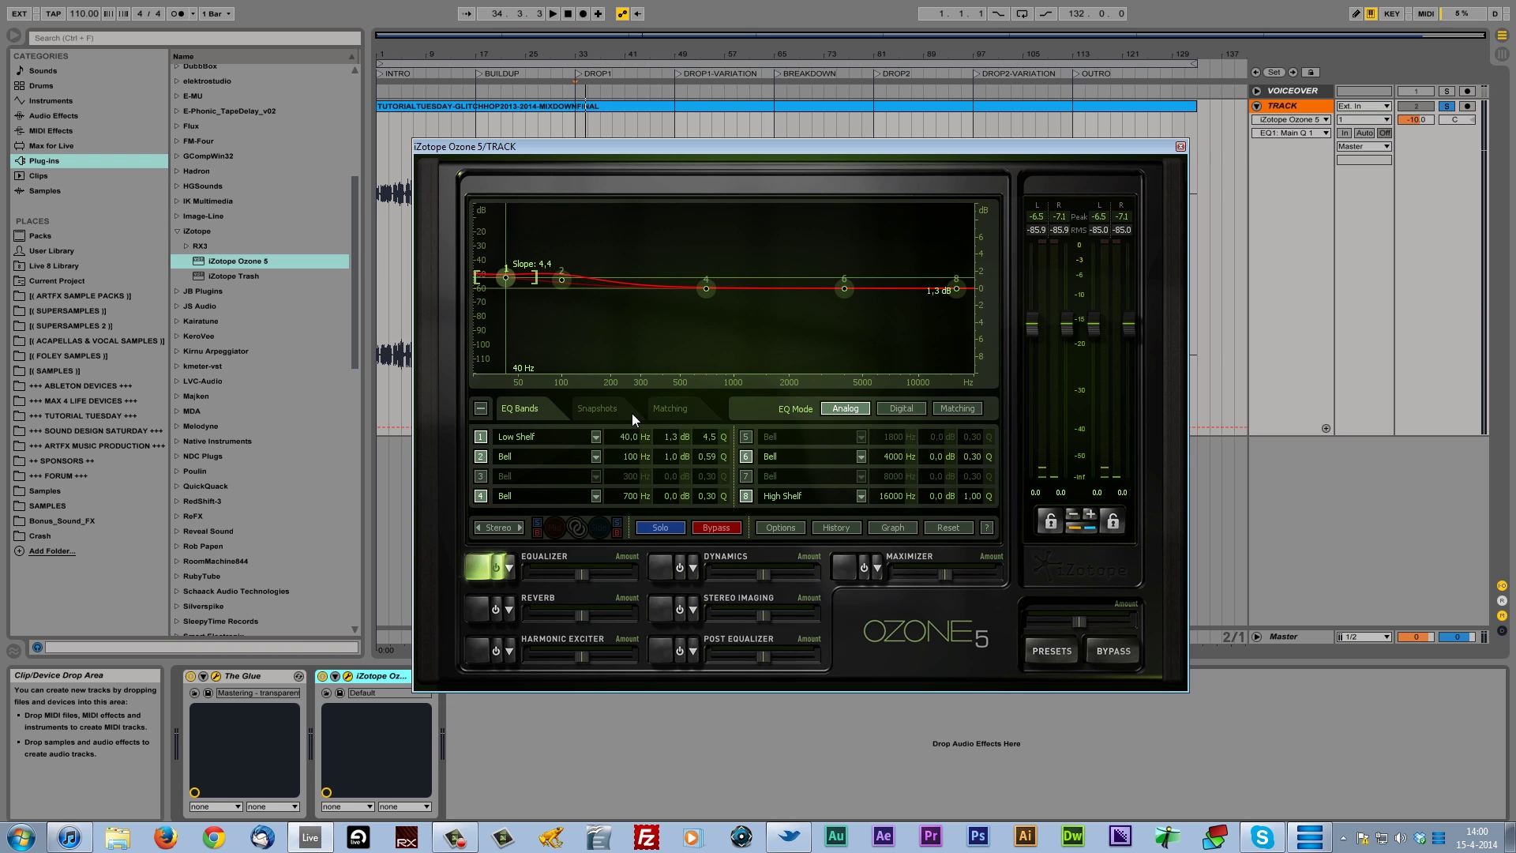
scroll(672, 446, "down", 6)
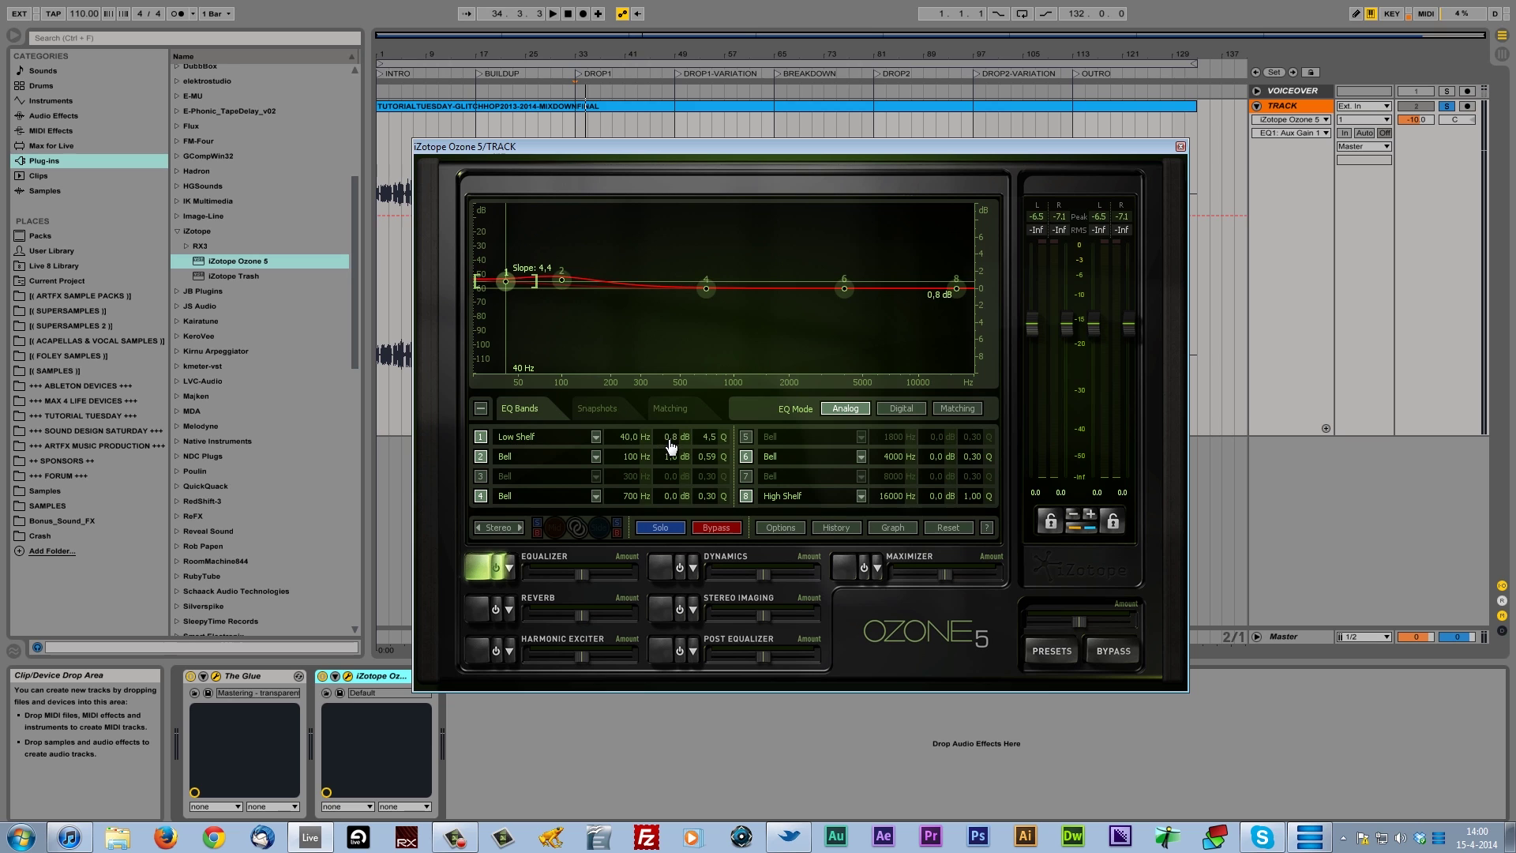
scroll(674, 447, "up", 3)
key("space")
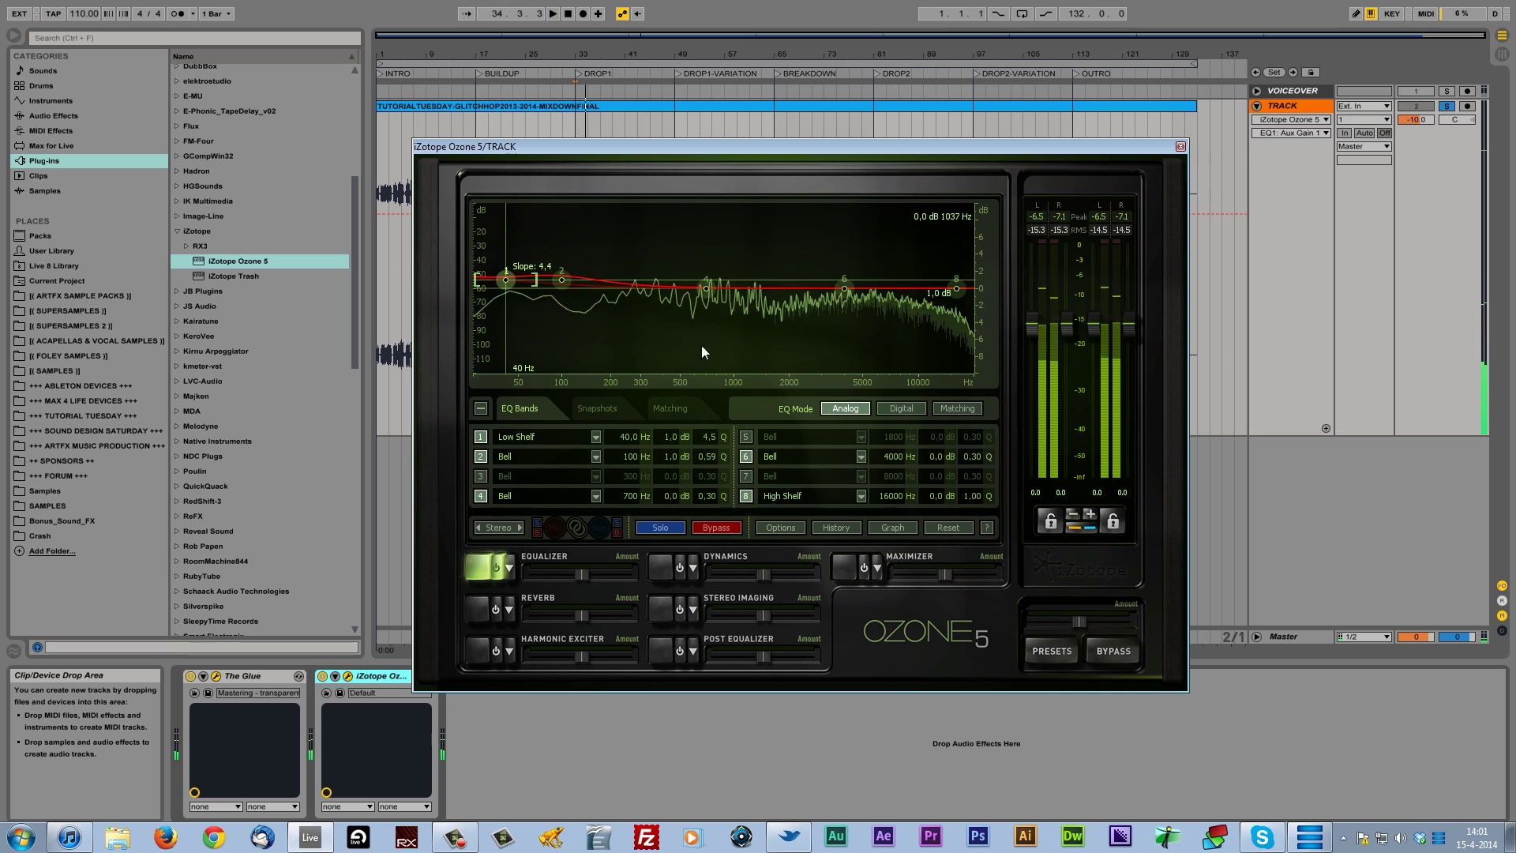
key("space")
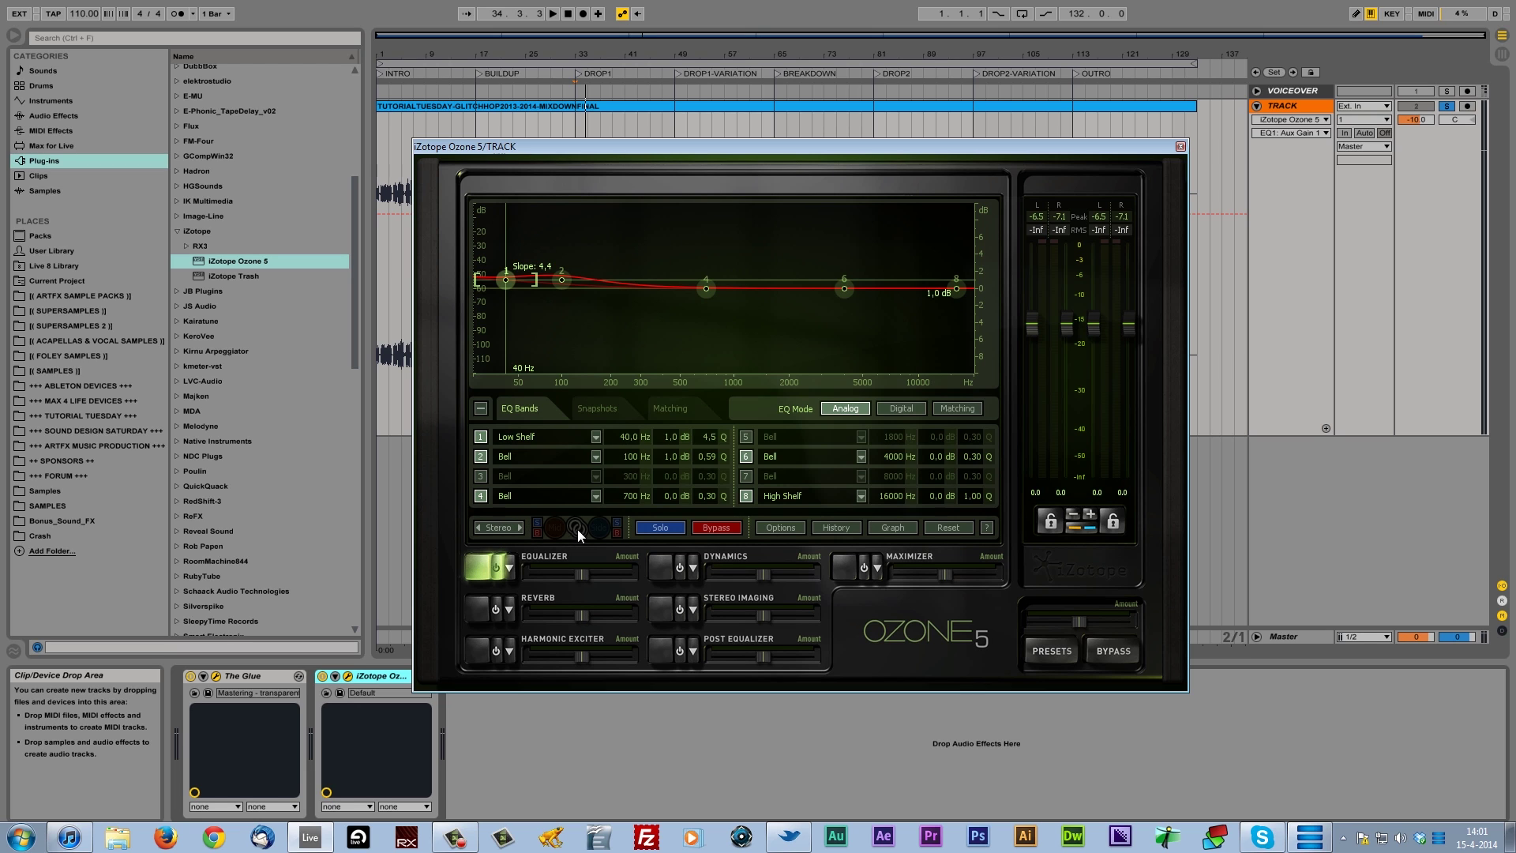
Switch the EQ to Mid/Side and set the Side low shelf to -2.0 dB at 39.5 Hz, Q 7.0, during playback.
left_click(517, 531)
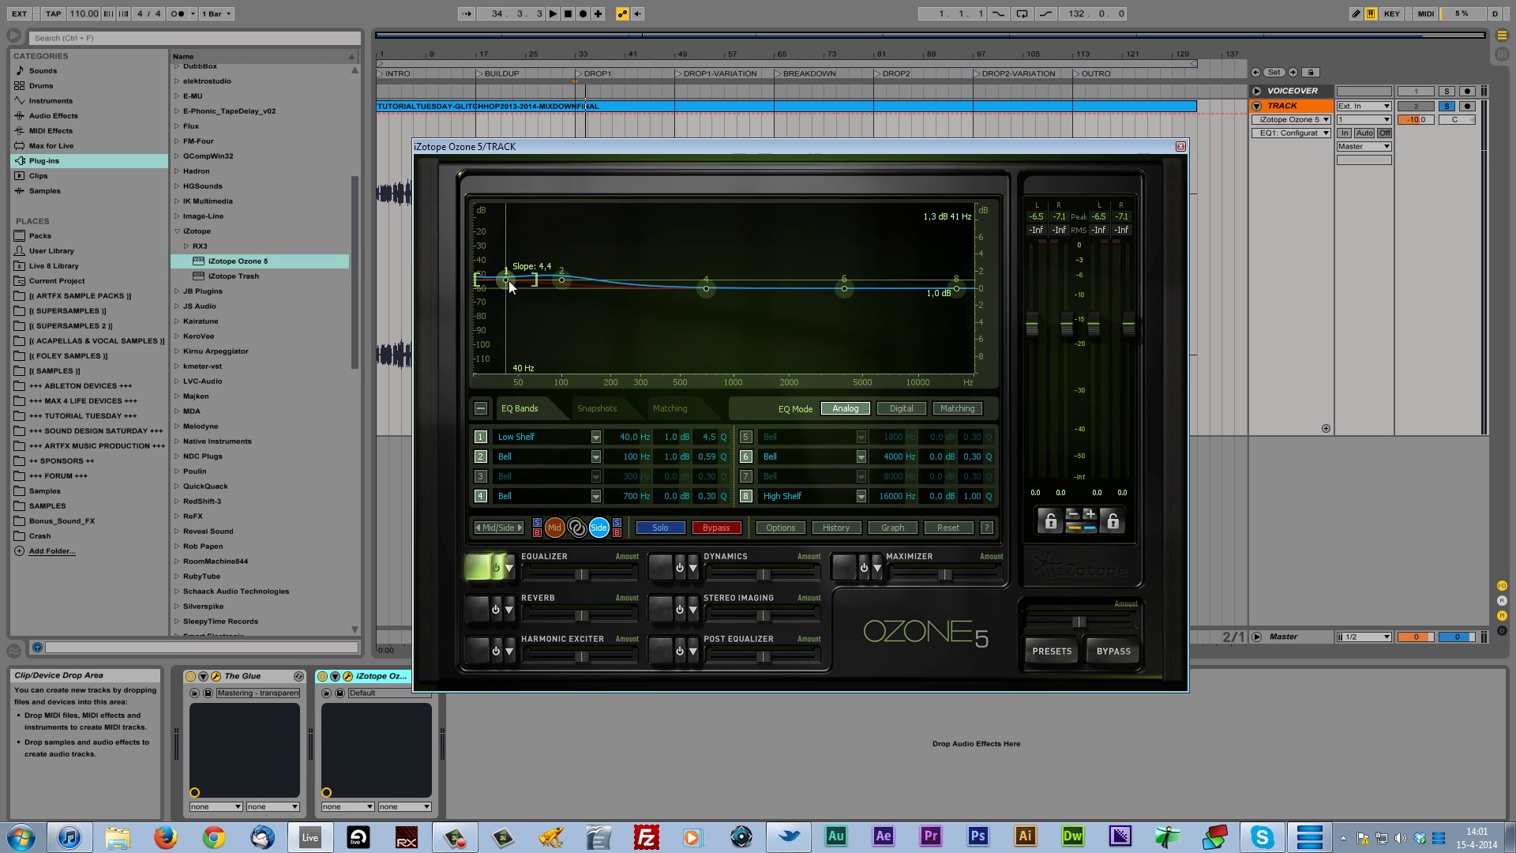
left_click_drag(507, 278, 505, 303)
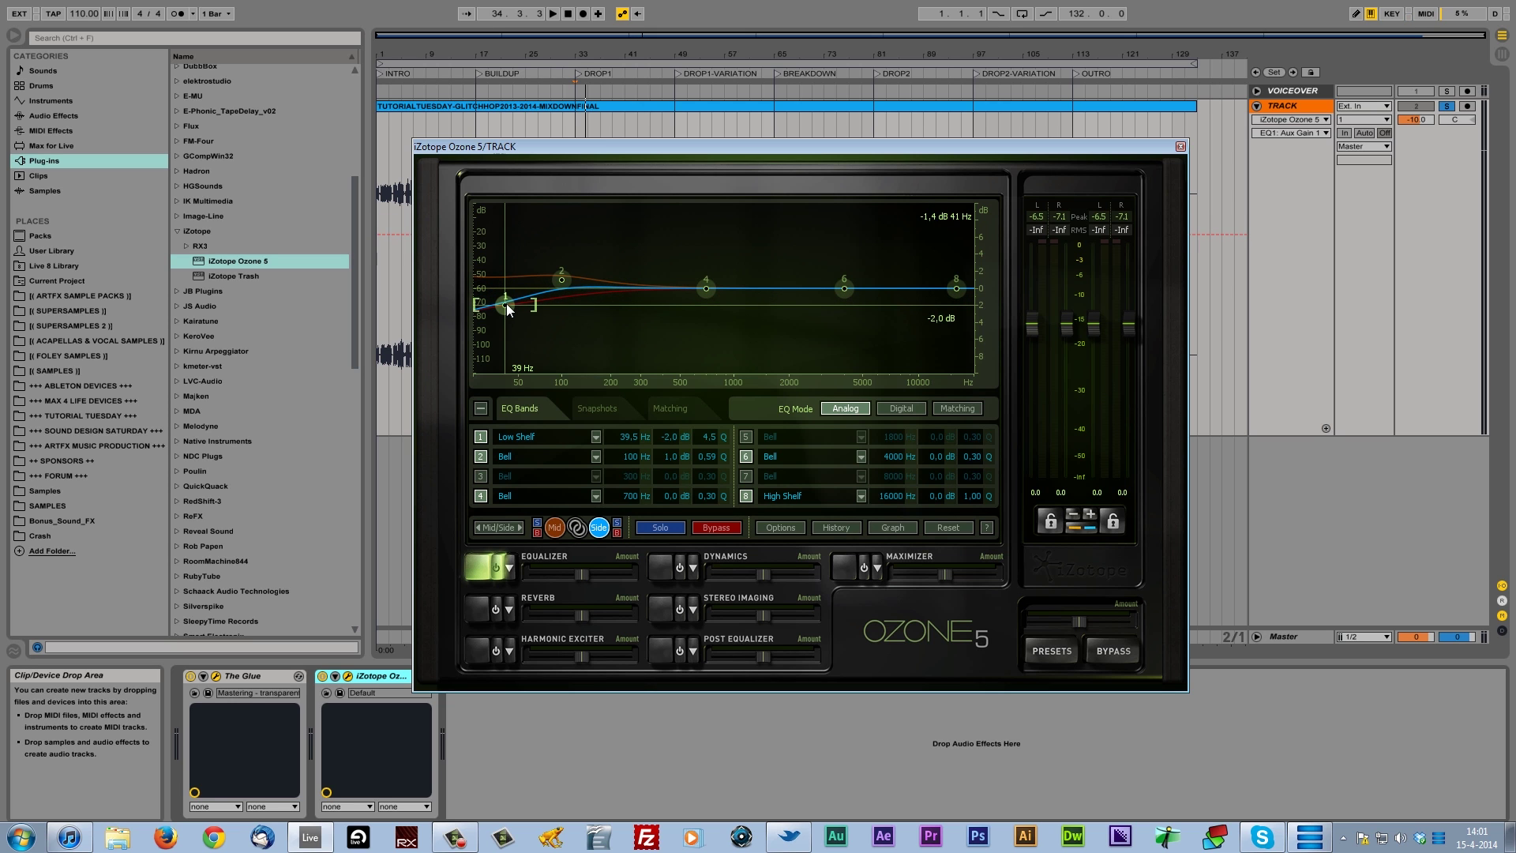
key("space")
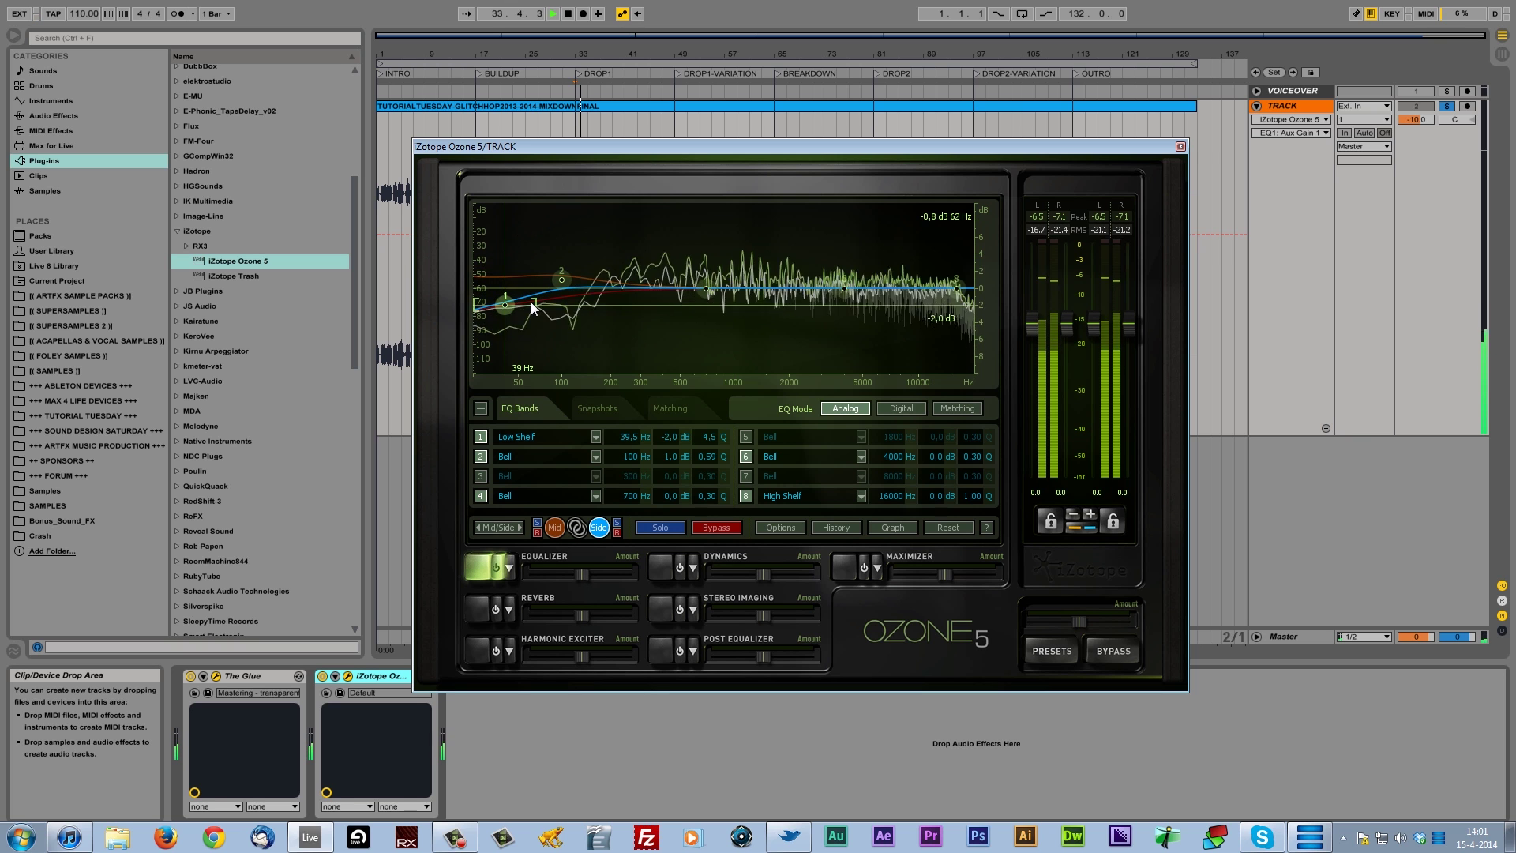
left_click_drag(525, 308, 527, 312)
key("space")
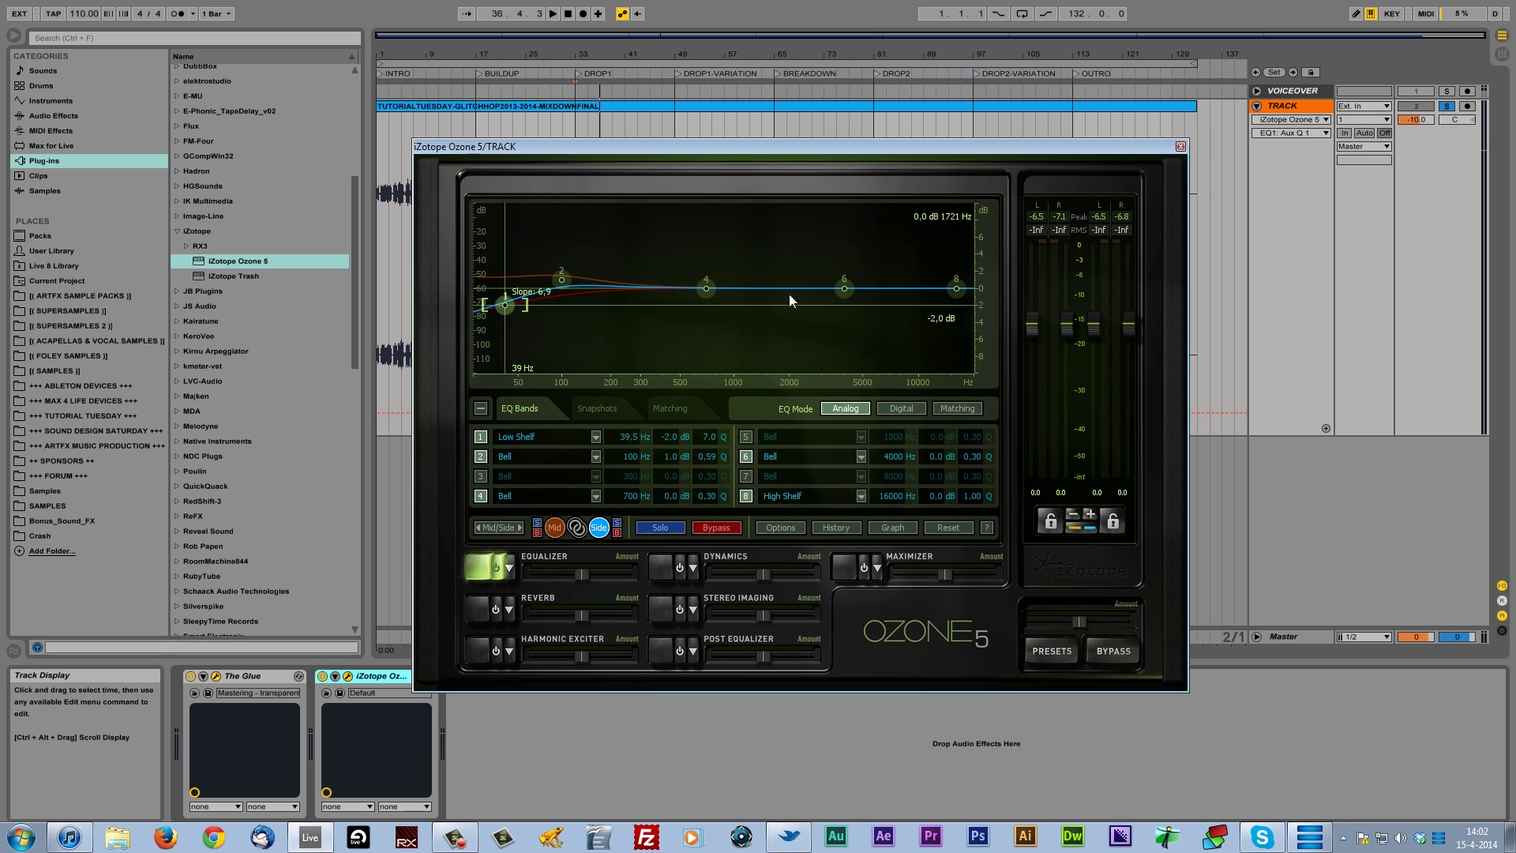
Set the Side high shelf to 7108 Hz with 1.0 dB gain and a Q of 8.2, auditioning DROP1.
left_click_drag(956, 291, 953, 286)
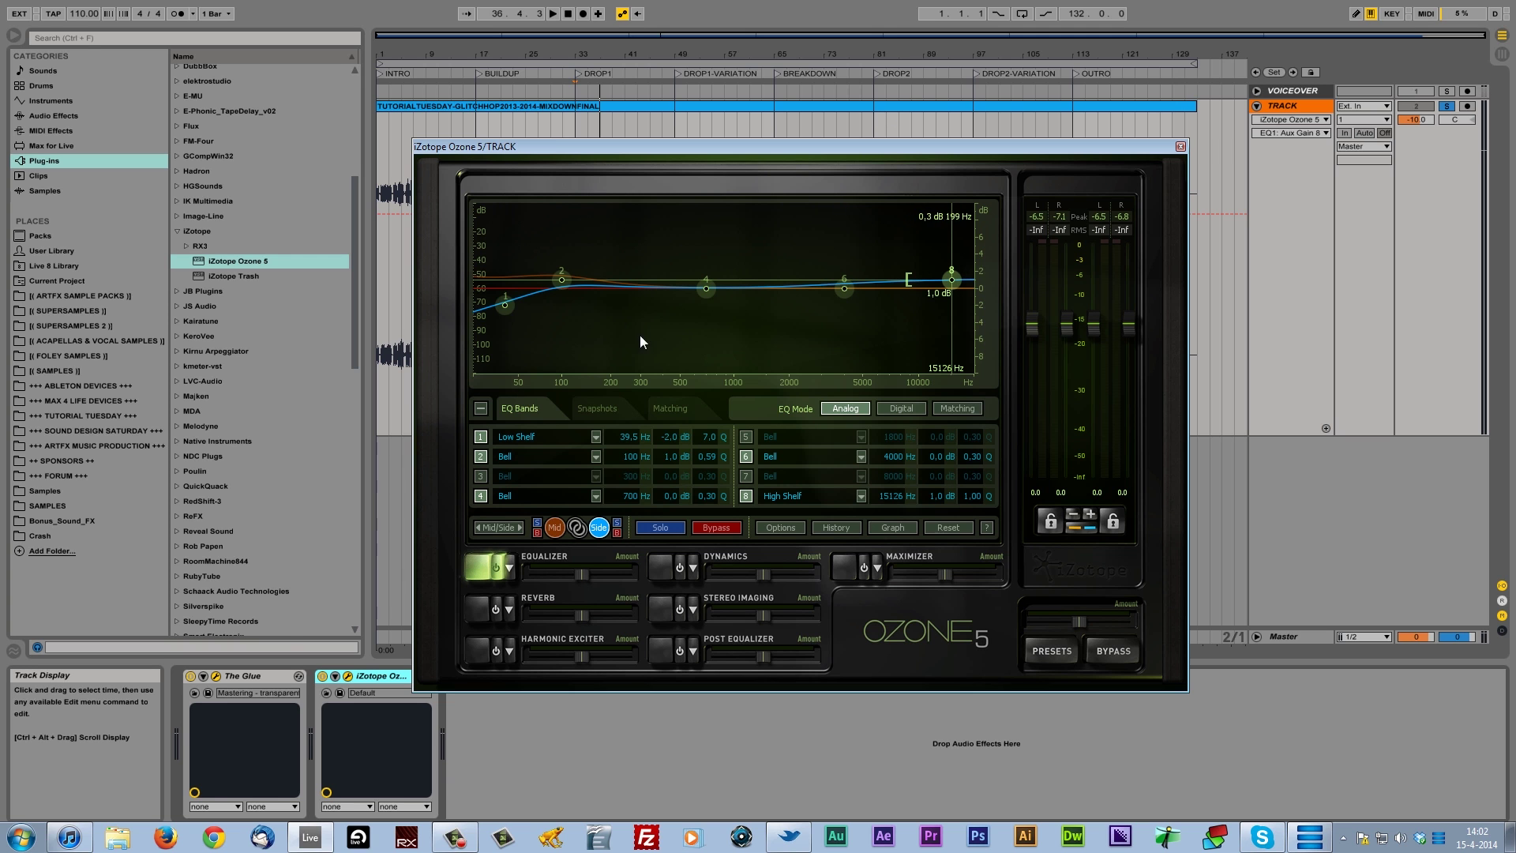
key("space")
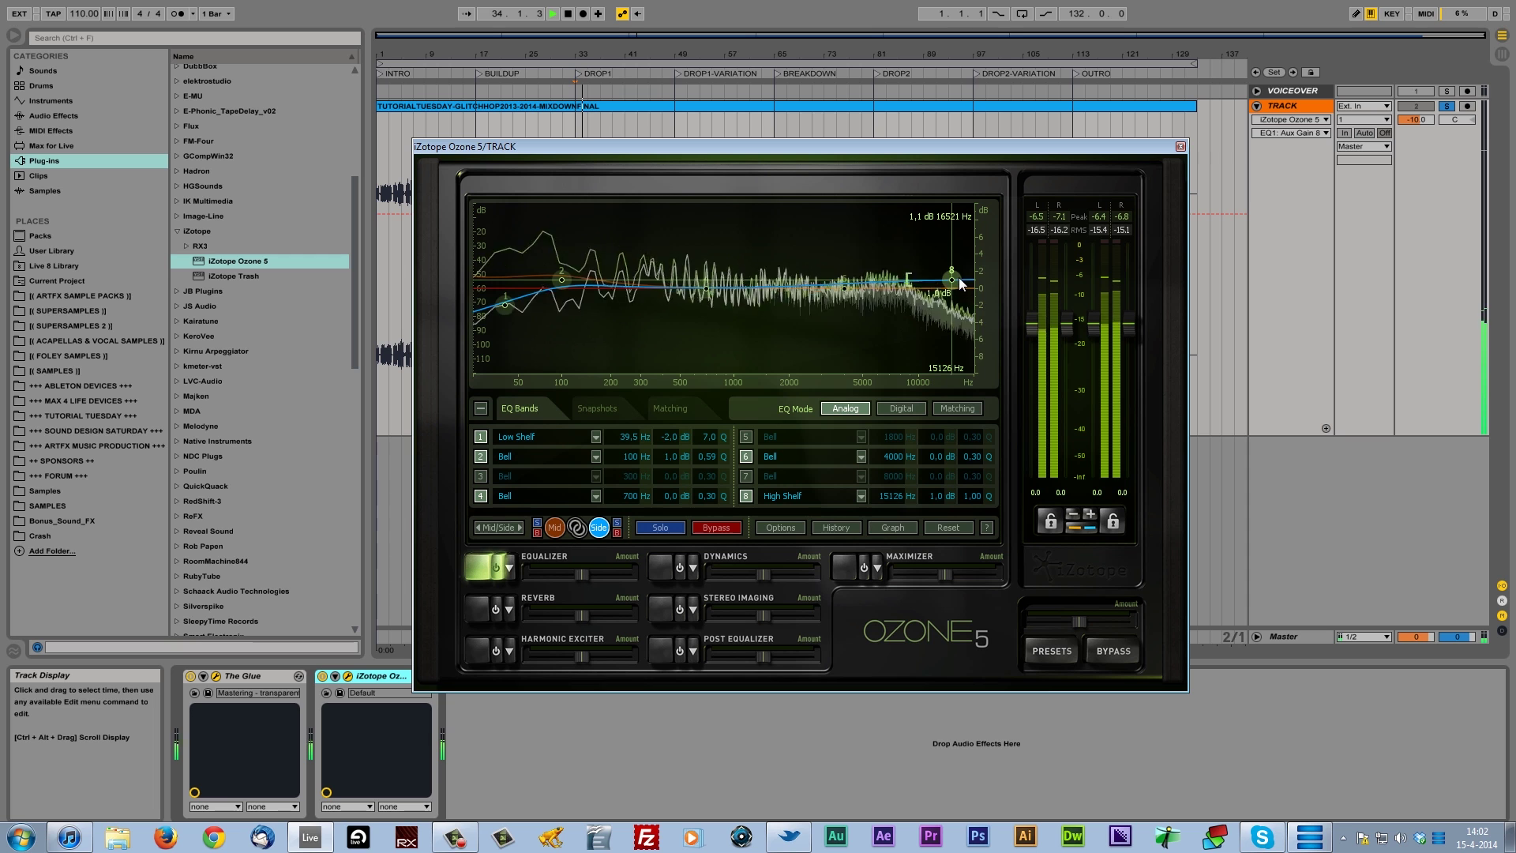
key("space")
left_click_drag(954, 281, 894, 281)
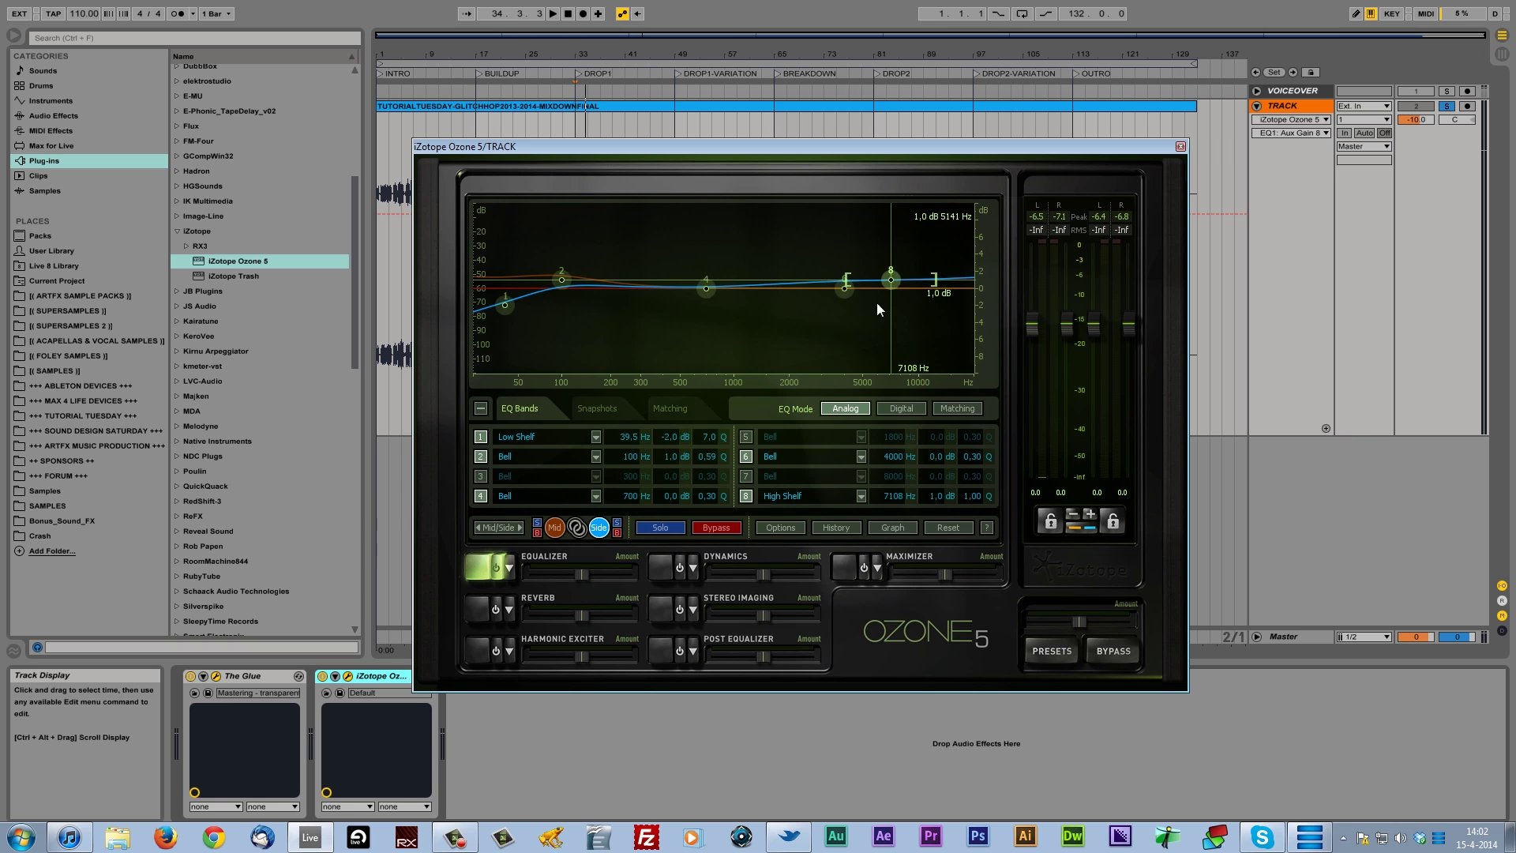
key("space")
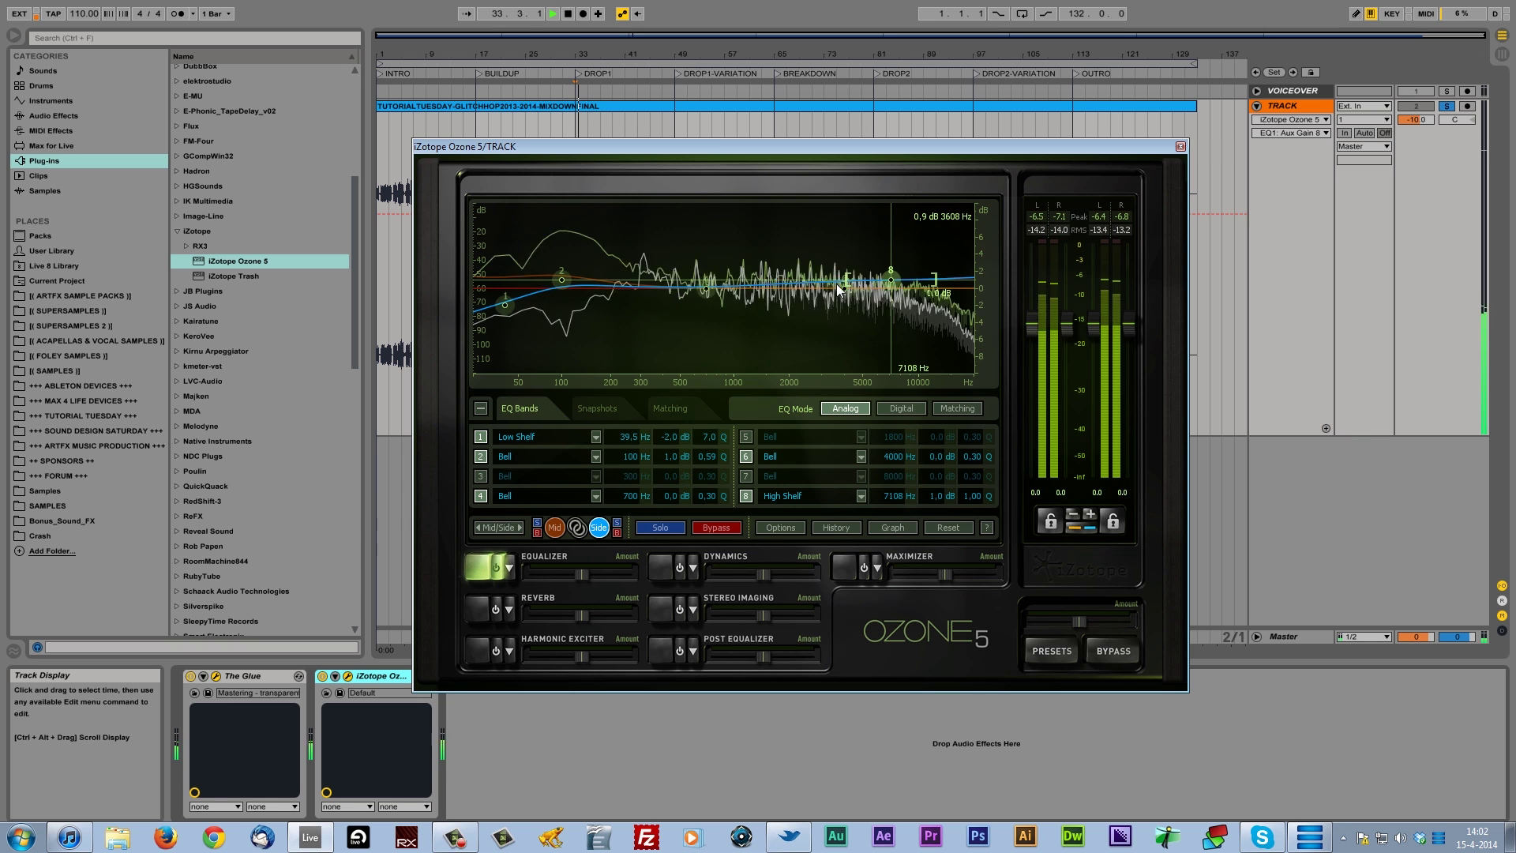
left_click_drag(844, 286, 870, 285)
key("space")
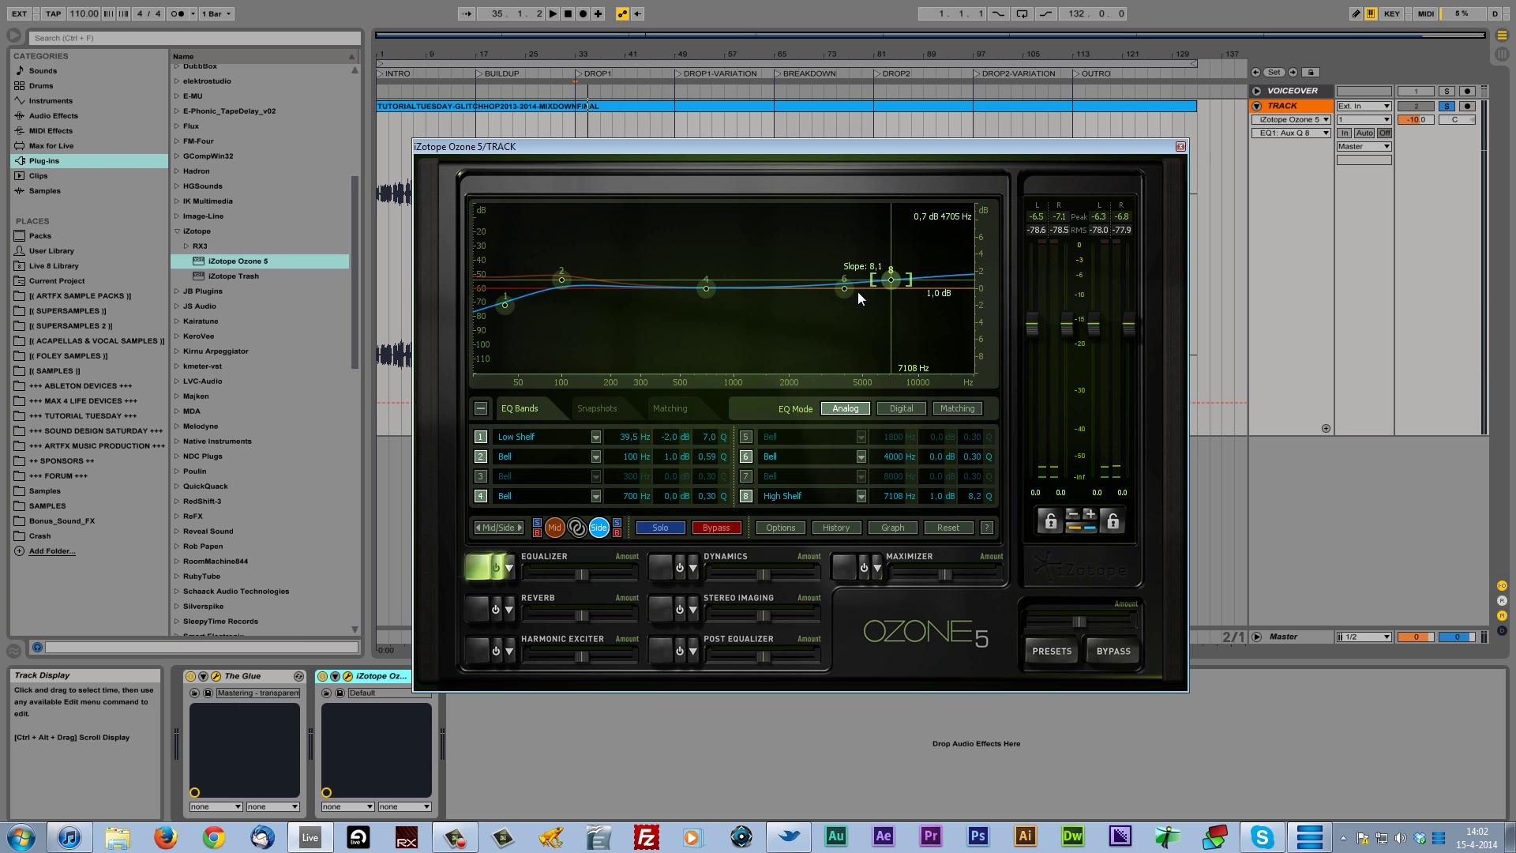
Set the Side band 6 bell to 4020 Hz, -0.2 dB and a Q of 0.20, and audition DROP1 briefly.
left_click_drag(843, 291, 890, 292)
key("space")
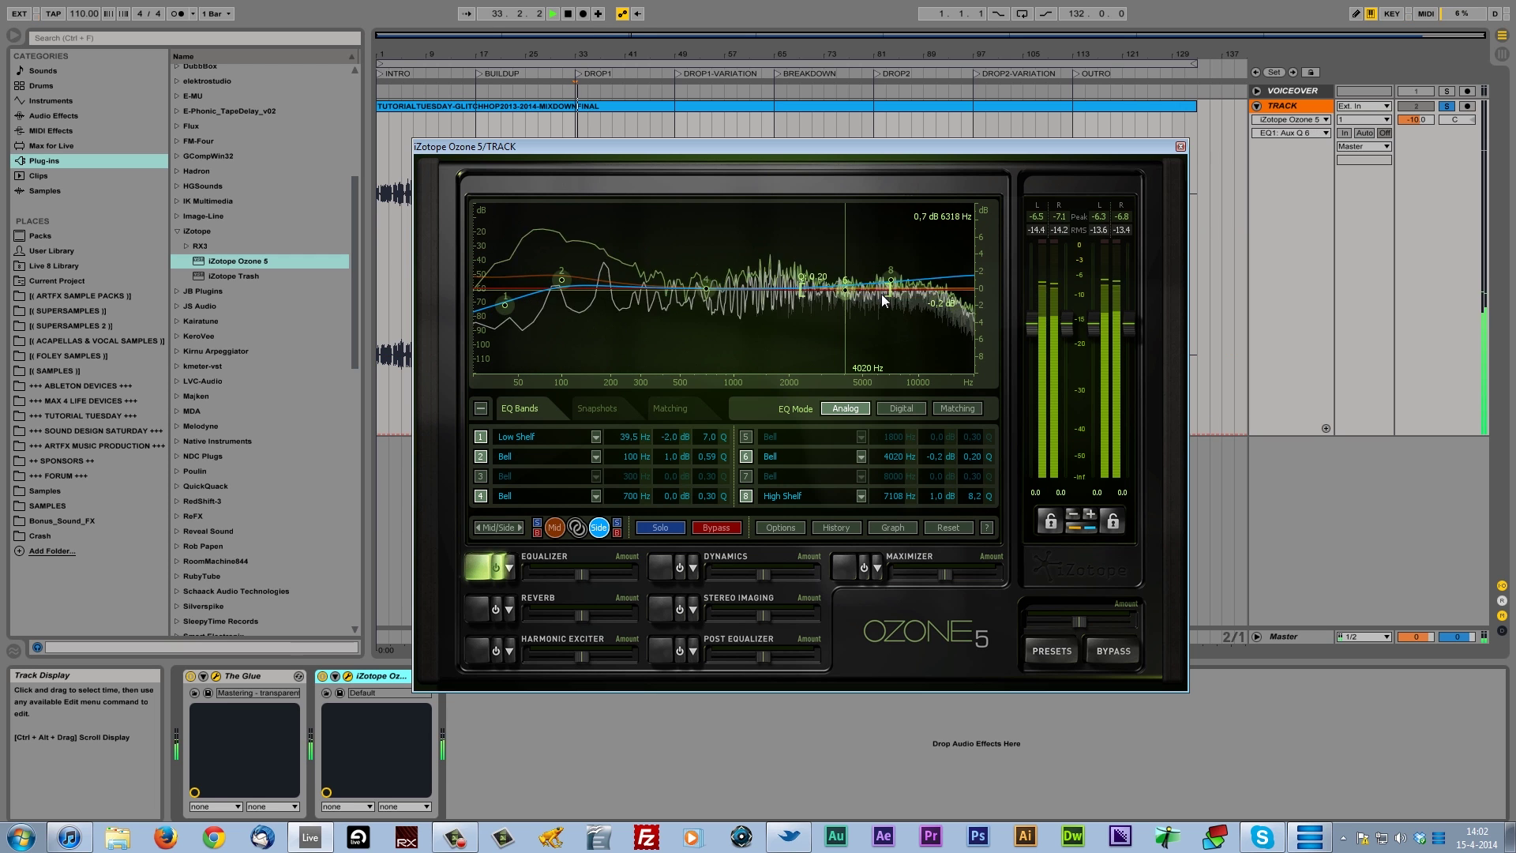
key("space")
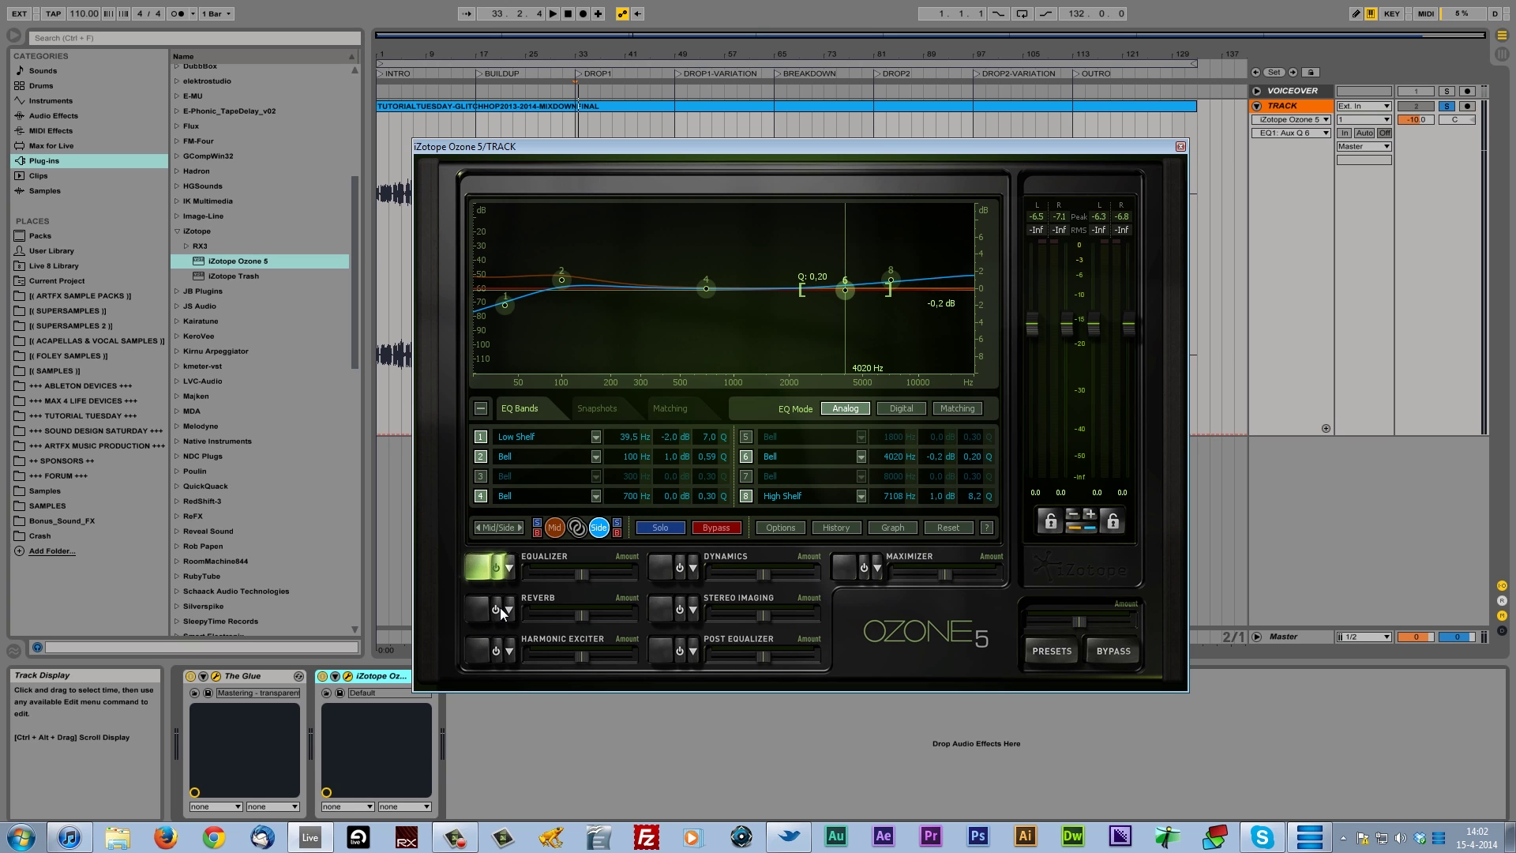
Look over the Reverb module, leaving it off, and show and enable the Dynamics module.
left_click(479, 608)
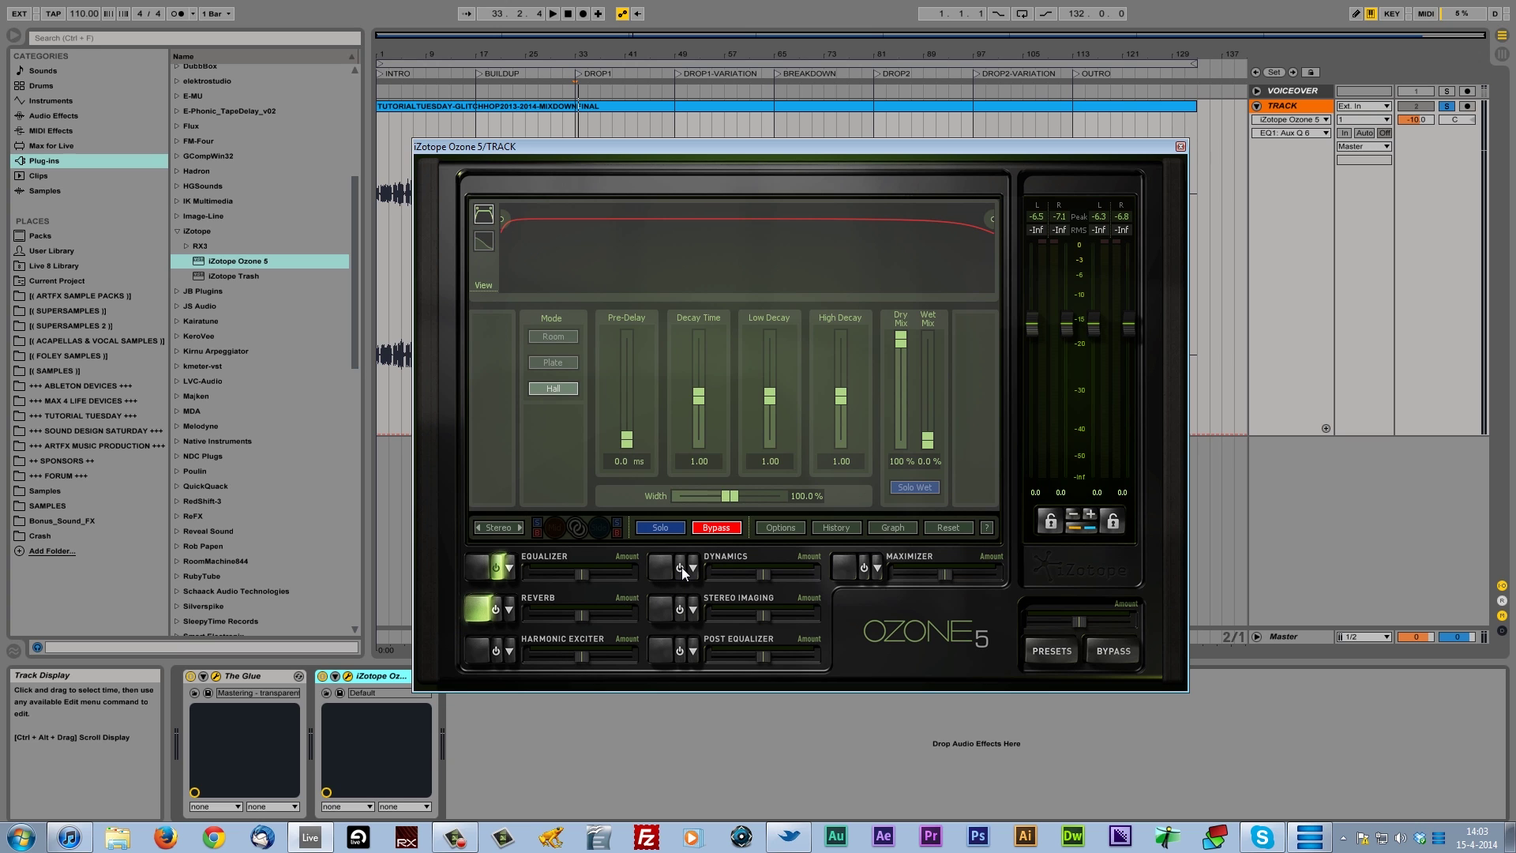
left_click(657, 569)
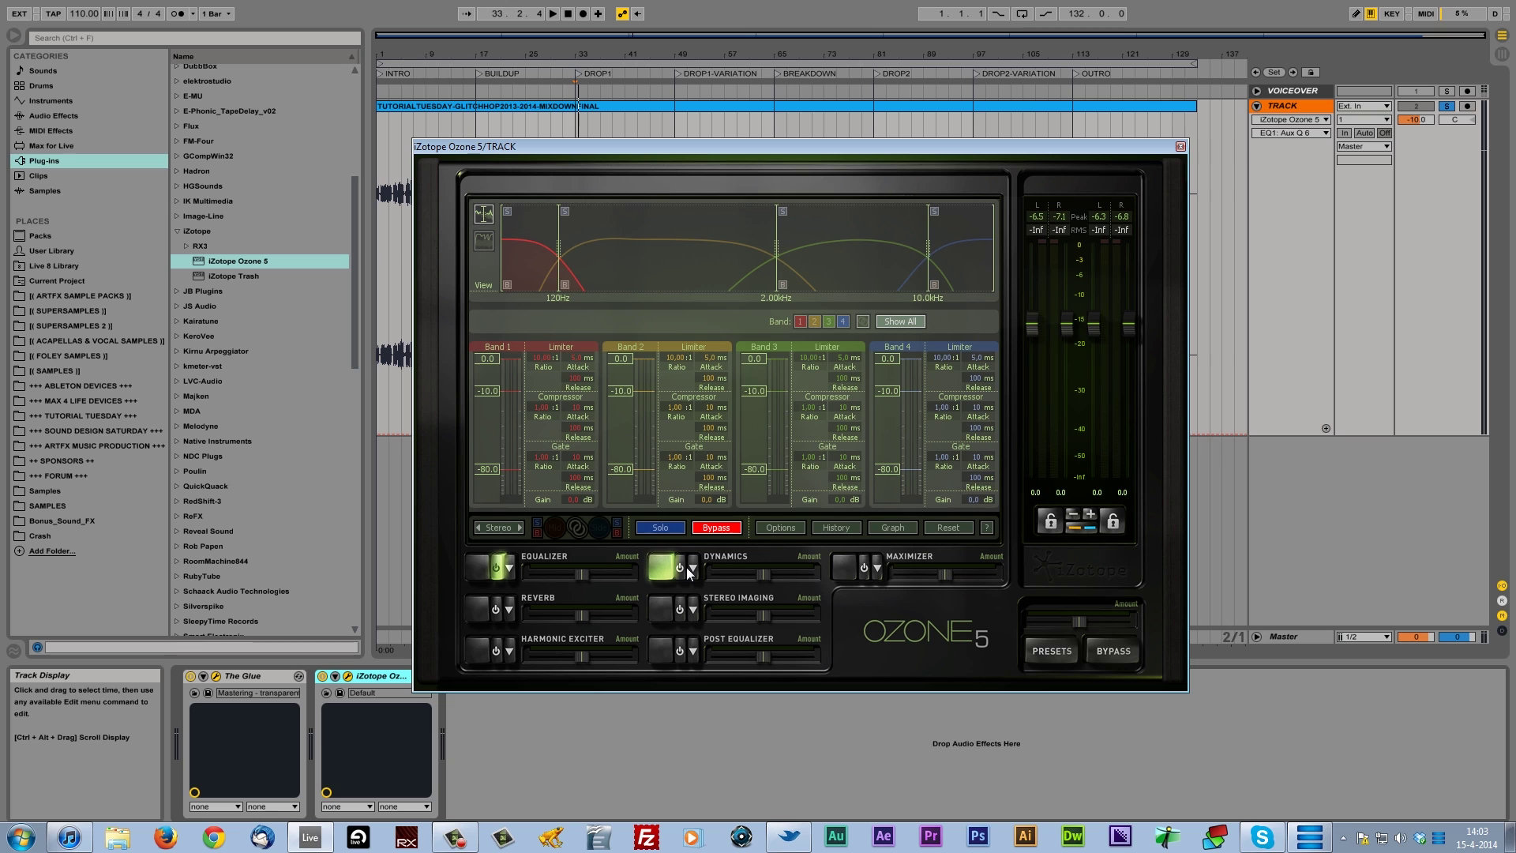
left_click(680, 567)
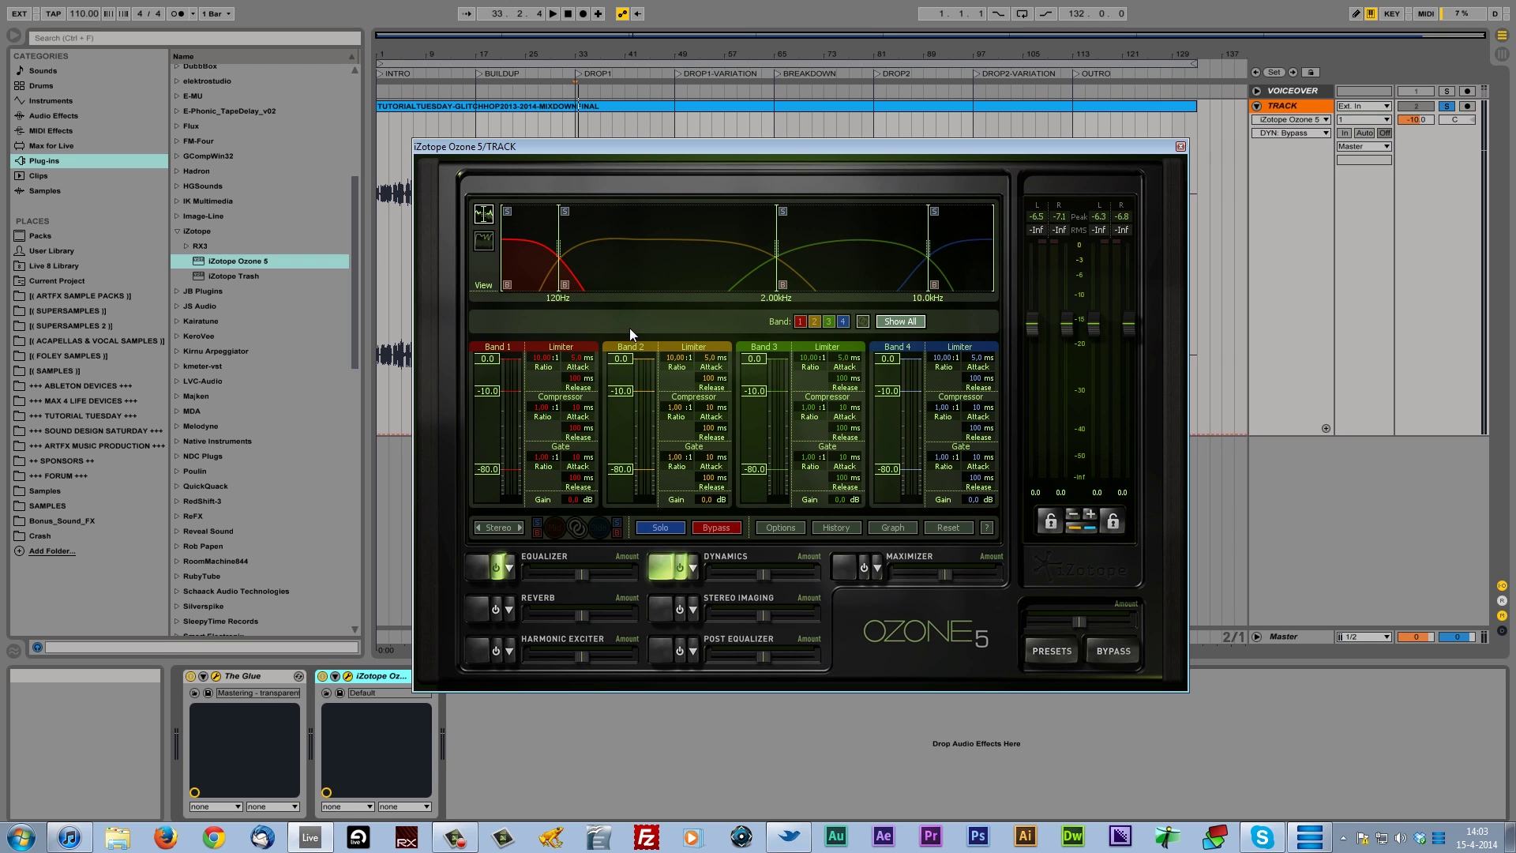
Play DROP1 and examine the signal levels in the four Dynamics bands.
key("space")
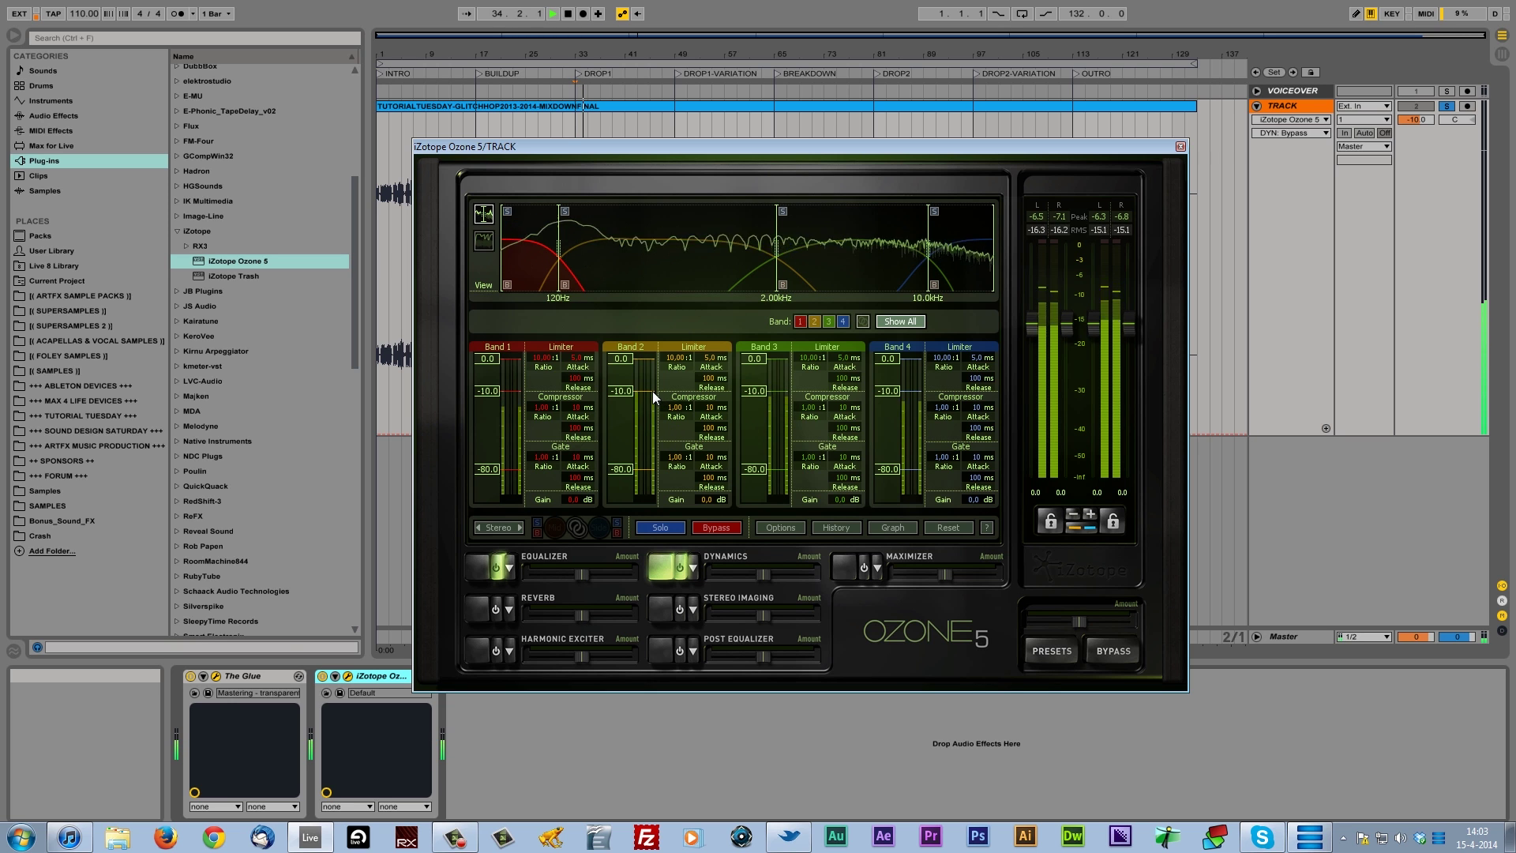
key("space")
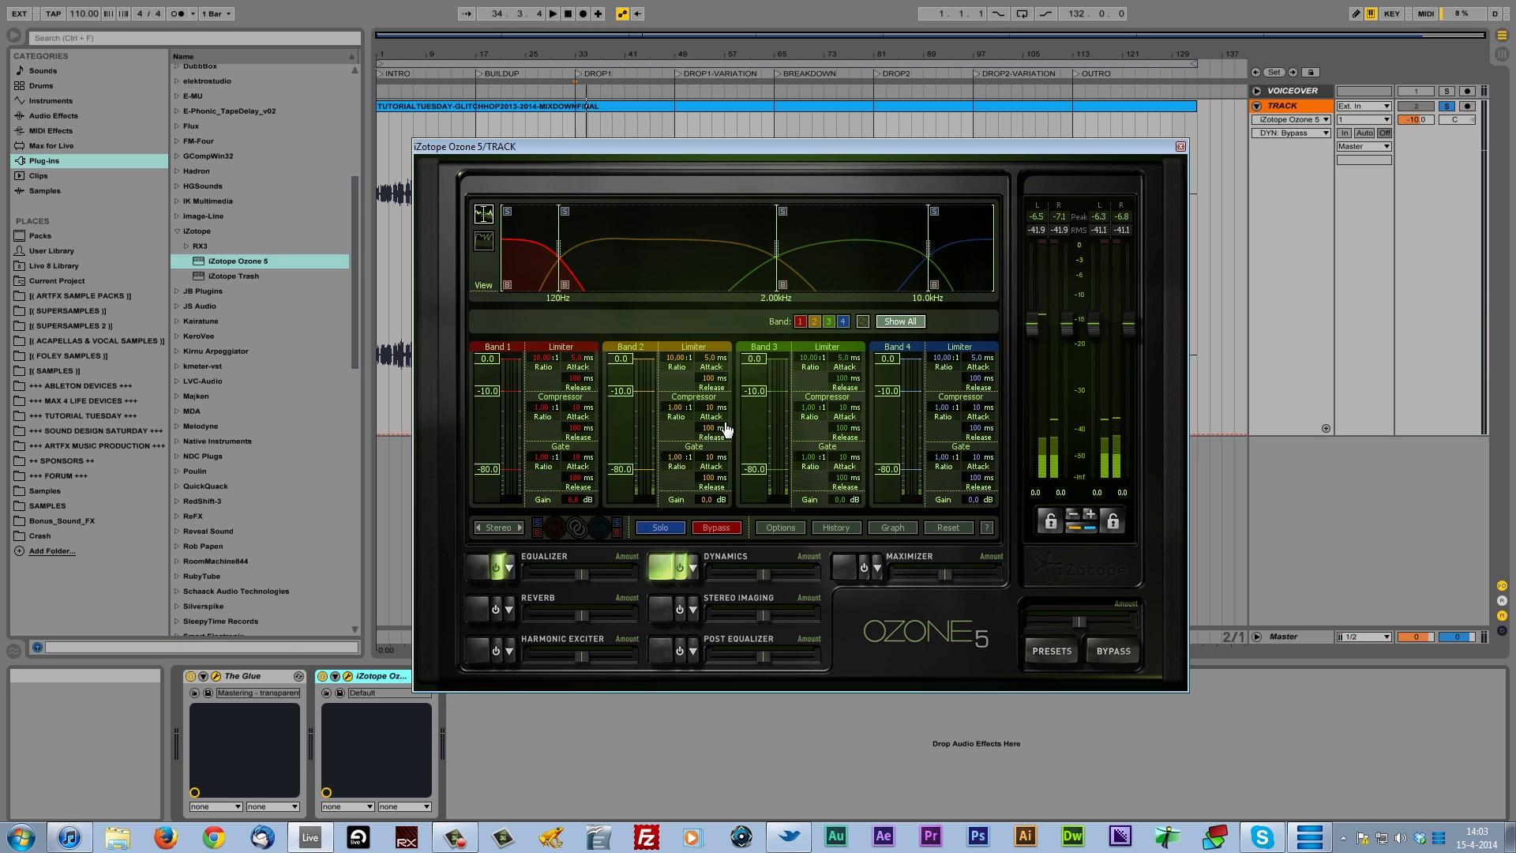
key("space")
key("space")
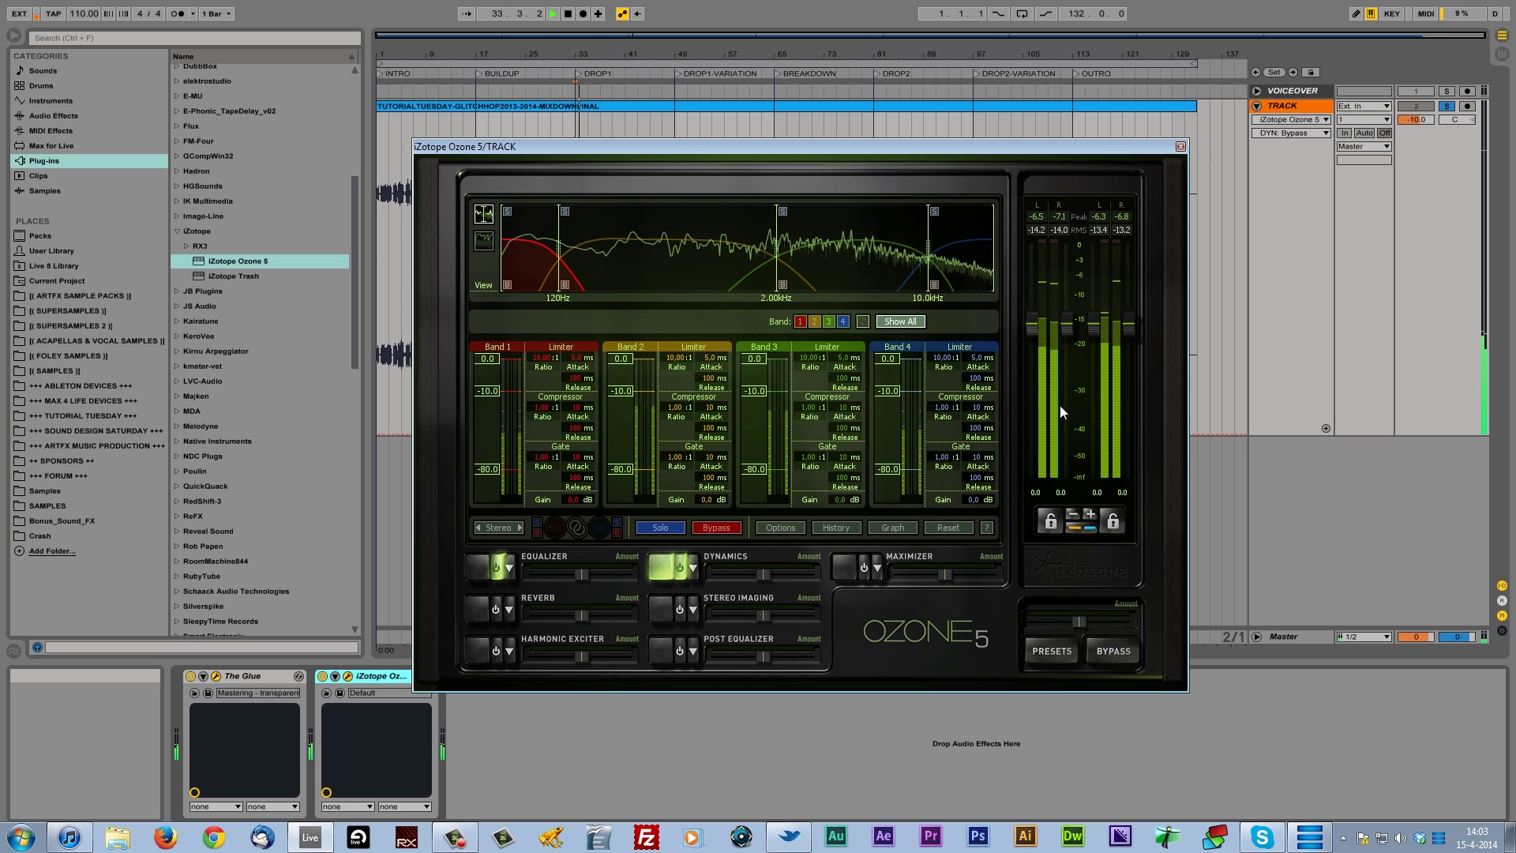
Lower Band 4's limiter threshold to -21.7 dB and compressor threshold to -28.1 dB, auditioning DROP1.
left_click_drag(890, 359, 885, 384)
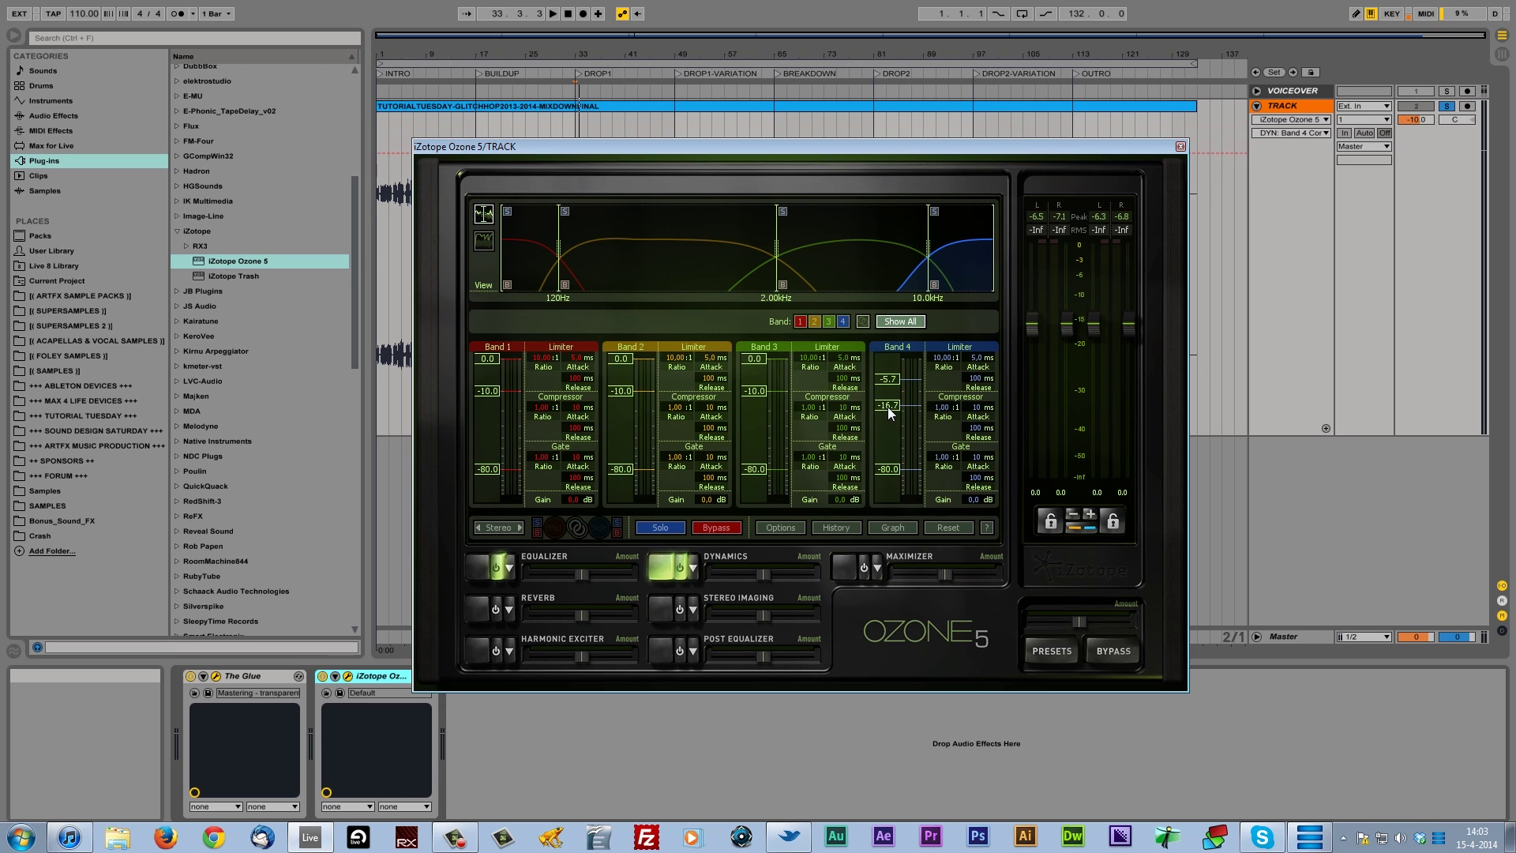
left_click_drag(886, 409, 883, 413)
key("space")
key("space")
key("space")
key("space")
key("space")
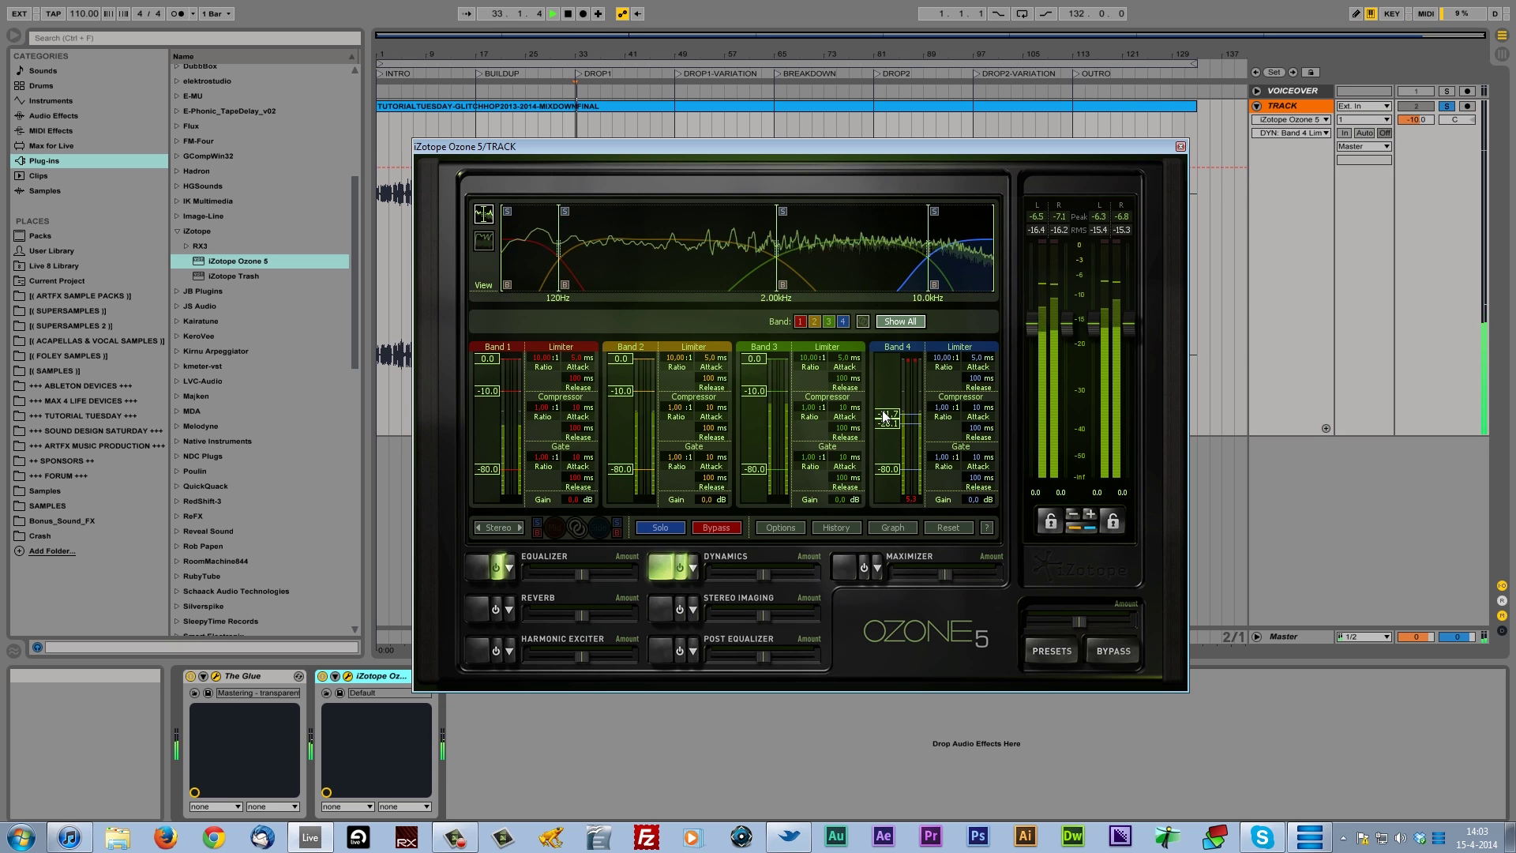
key("space")
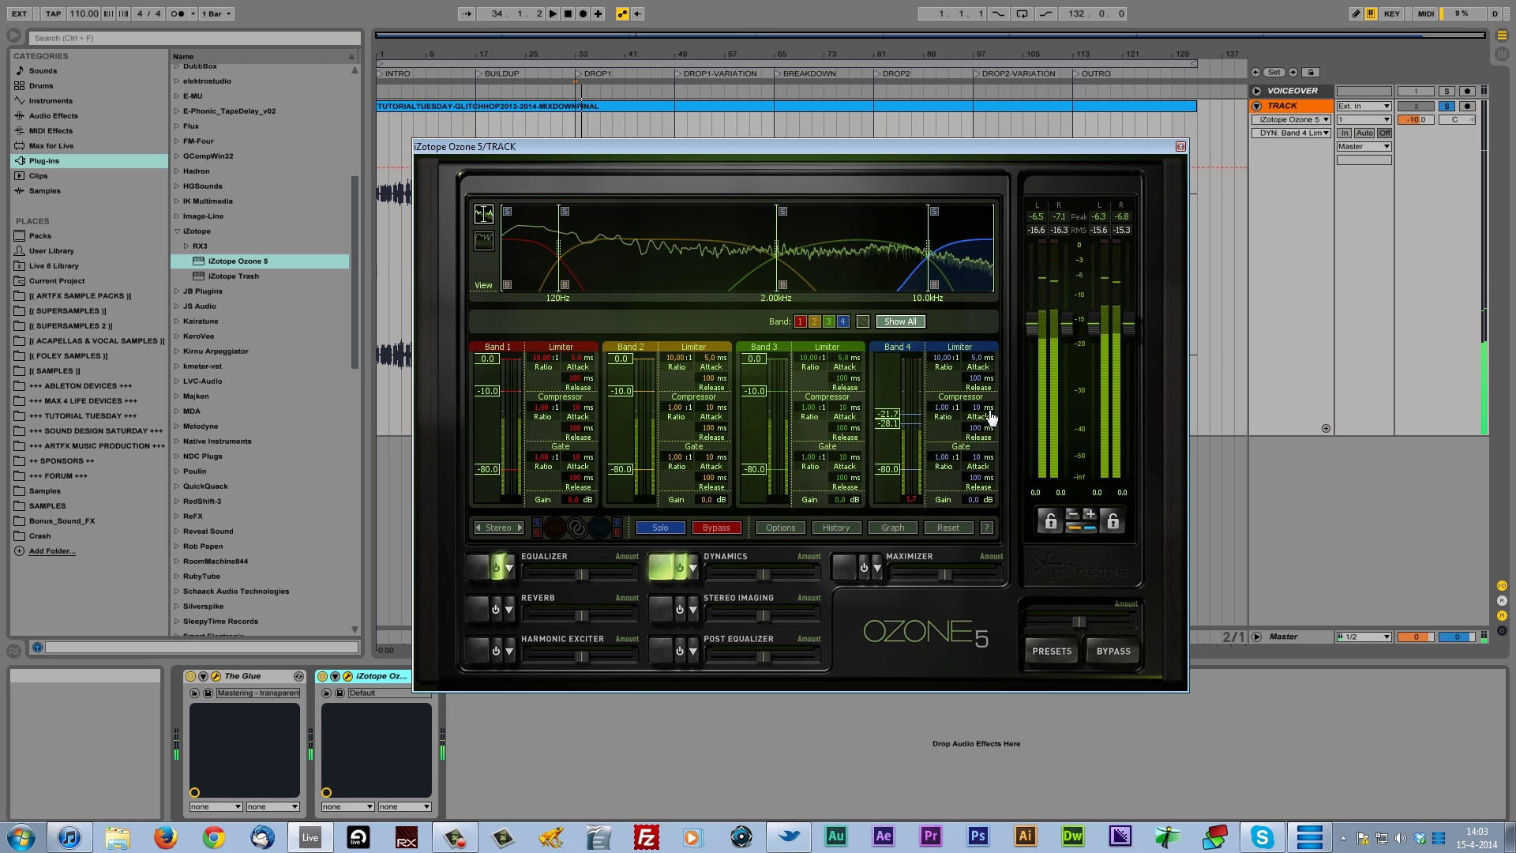
Set Band 4's compressor ratio to 4.00:1 and audition DROP1.
left_click_drag(950, 419, 969, 345)
left_click_drag(985, 284, 1011, 209)
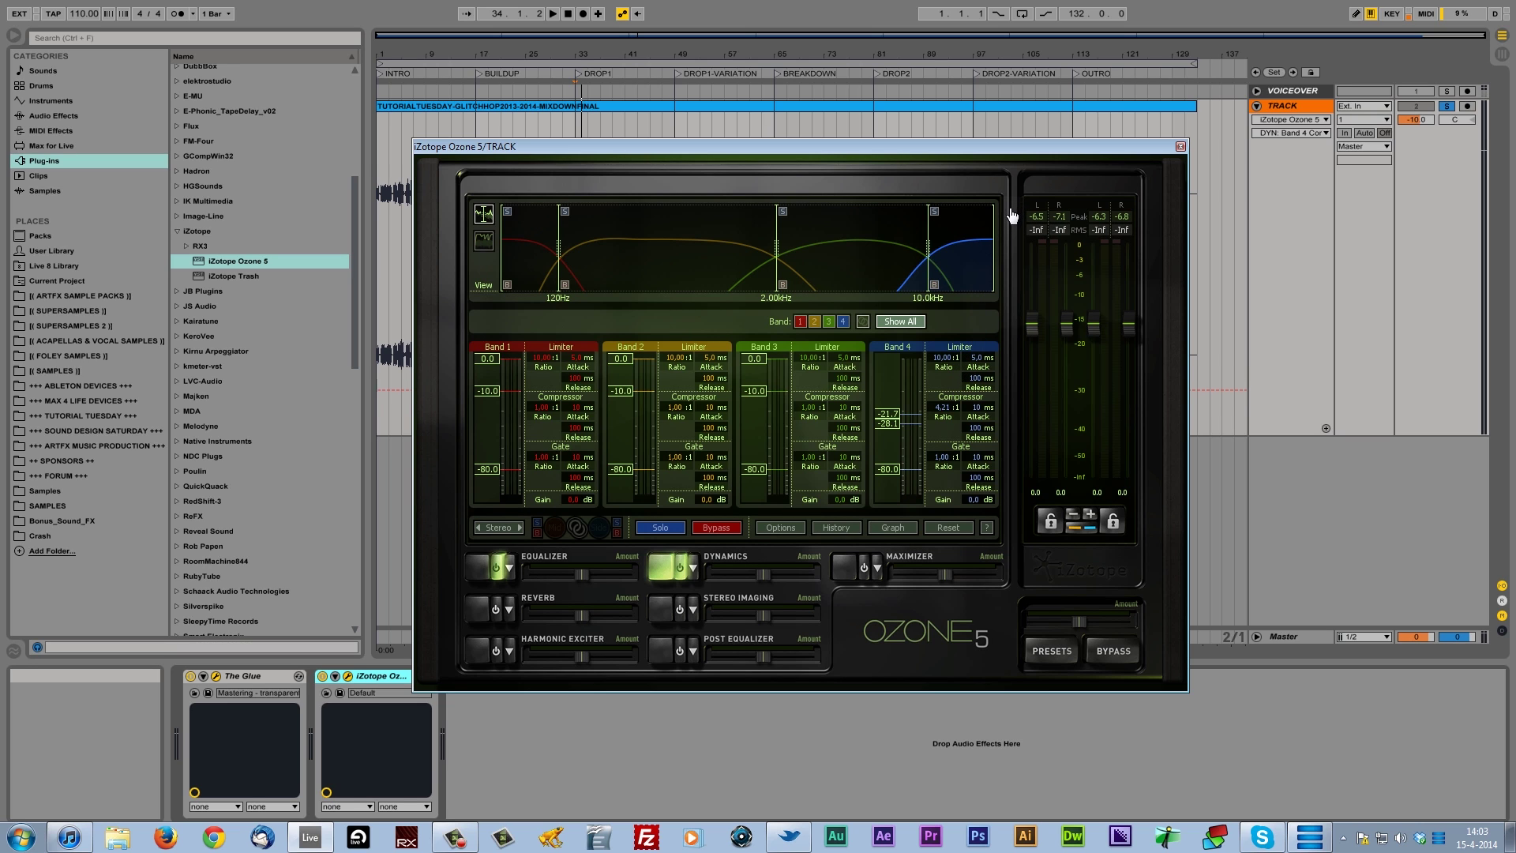
key("space")
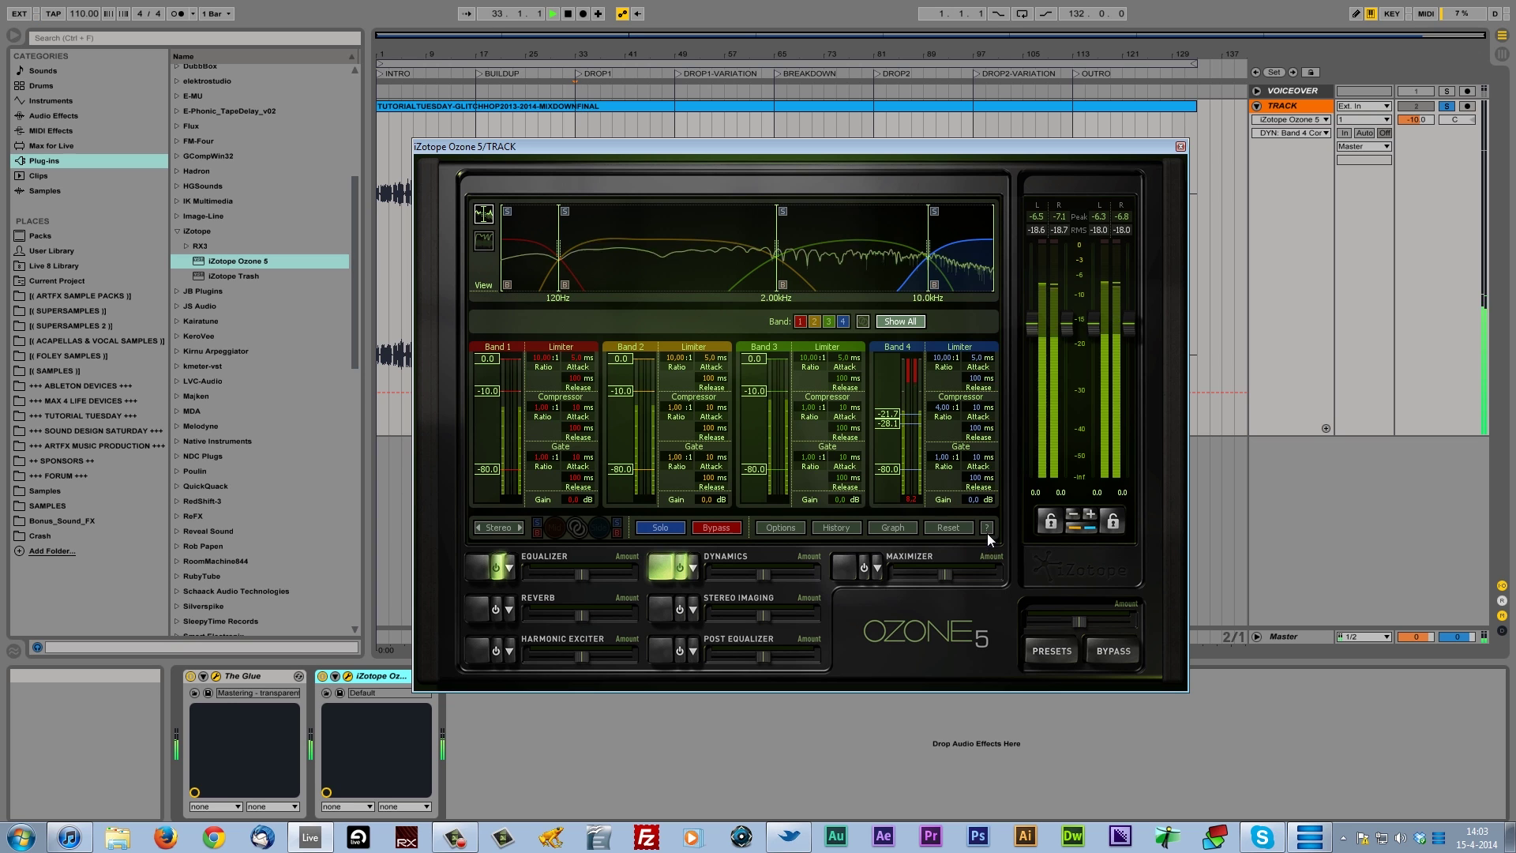
key("space")
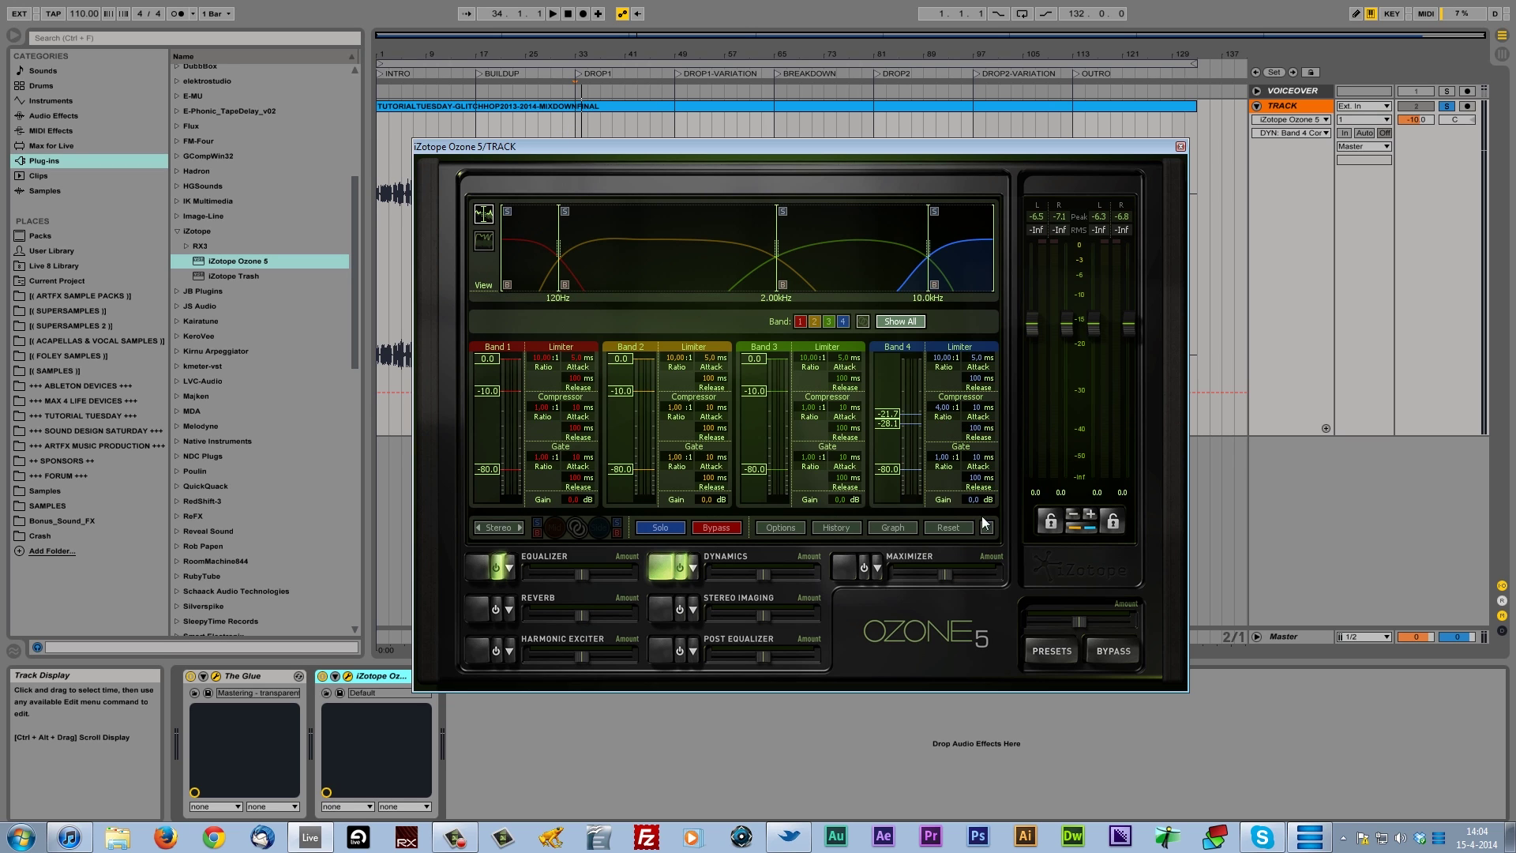
key("space")
key("space")
Raise Band 4's gain to 4.8 dB and play DROP1 to check the level.
mouse_move(977, 501)
left_mouse_down()
mouse_move(989, 493)
mouse_move(982, 506)
left_mouse_up()
key("space")
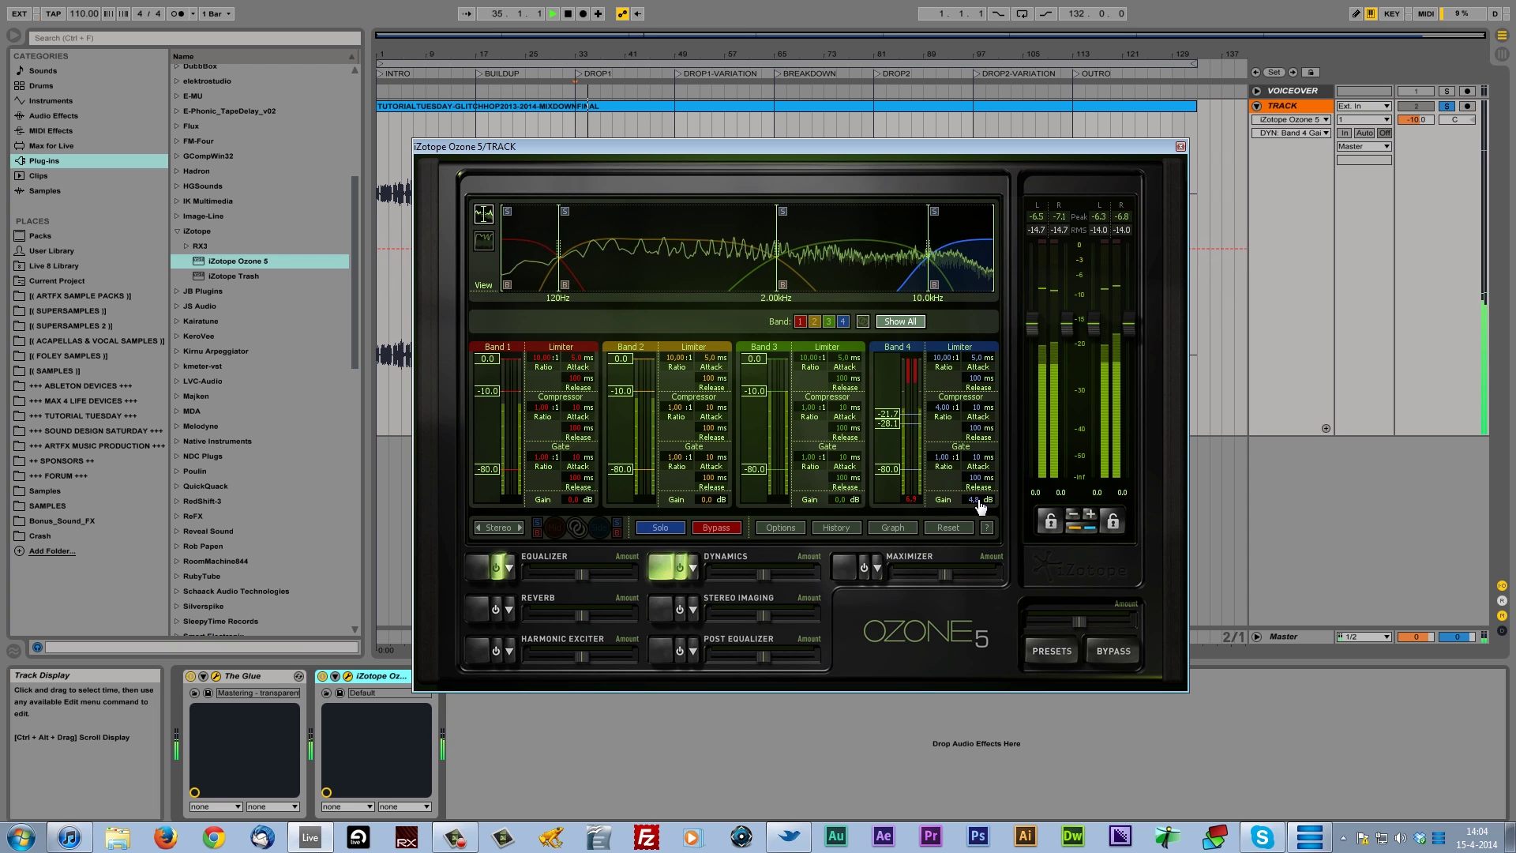
key("space")
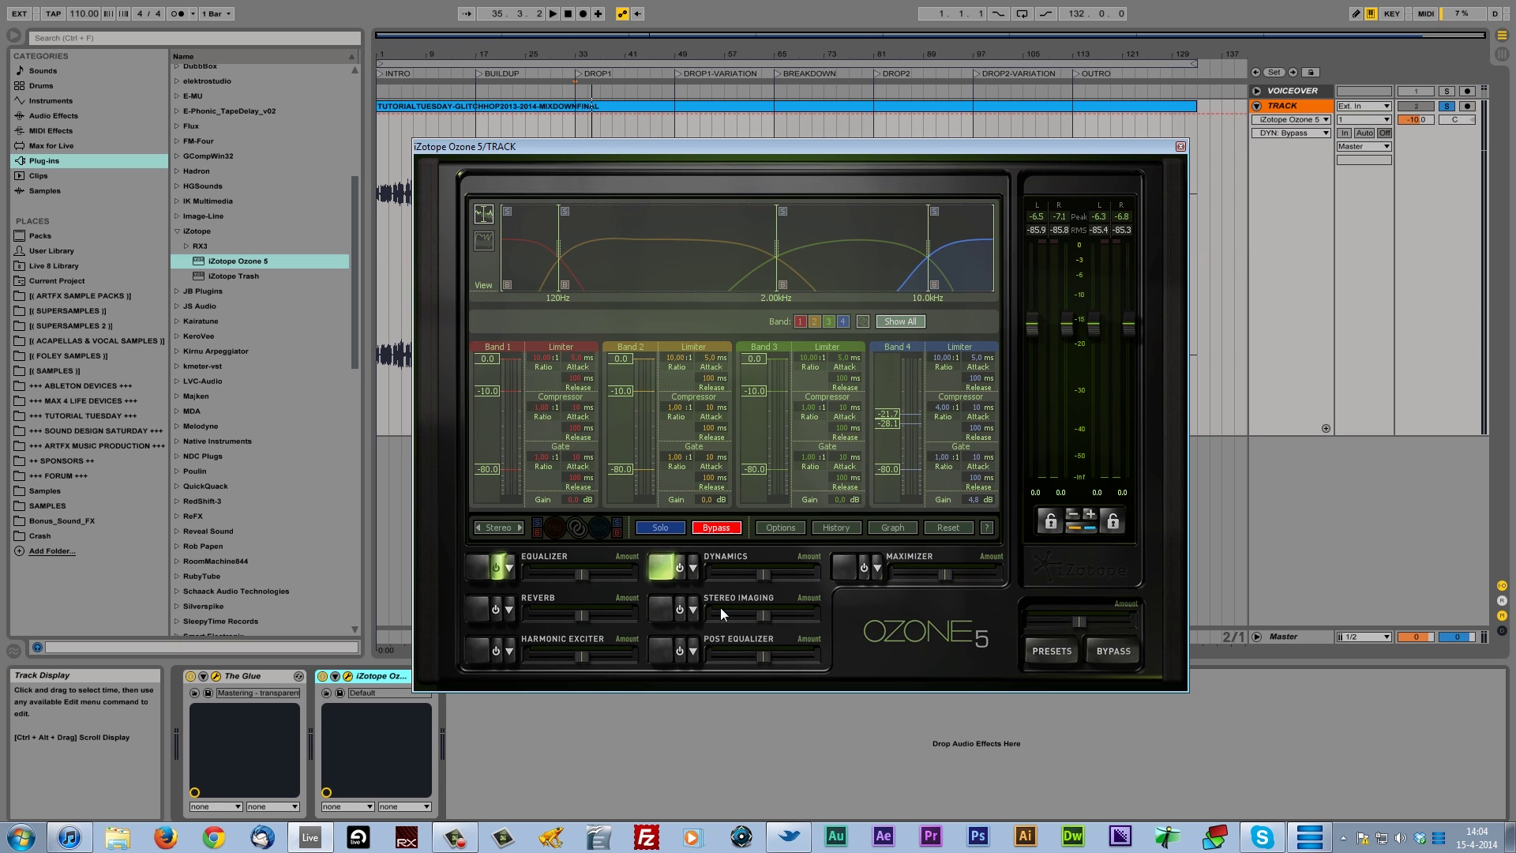
Compare DROP1 with the Dynamics module bypassed and active.
left_click(715, 528)
key("space")
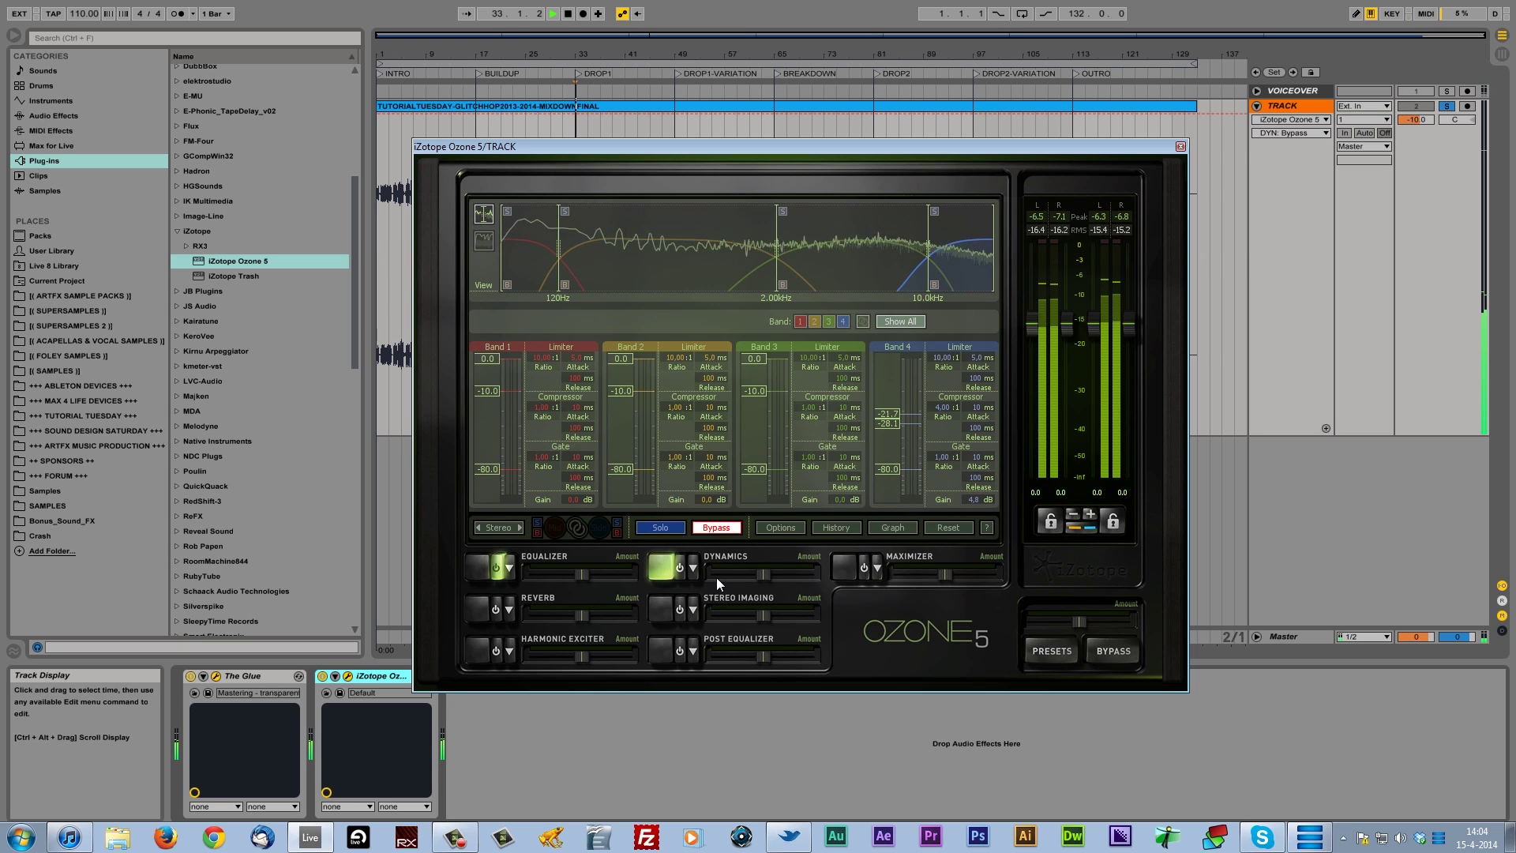
left_click(719, 530)
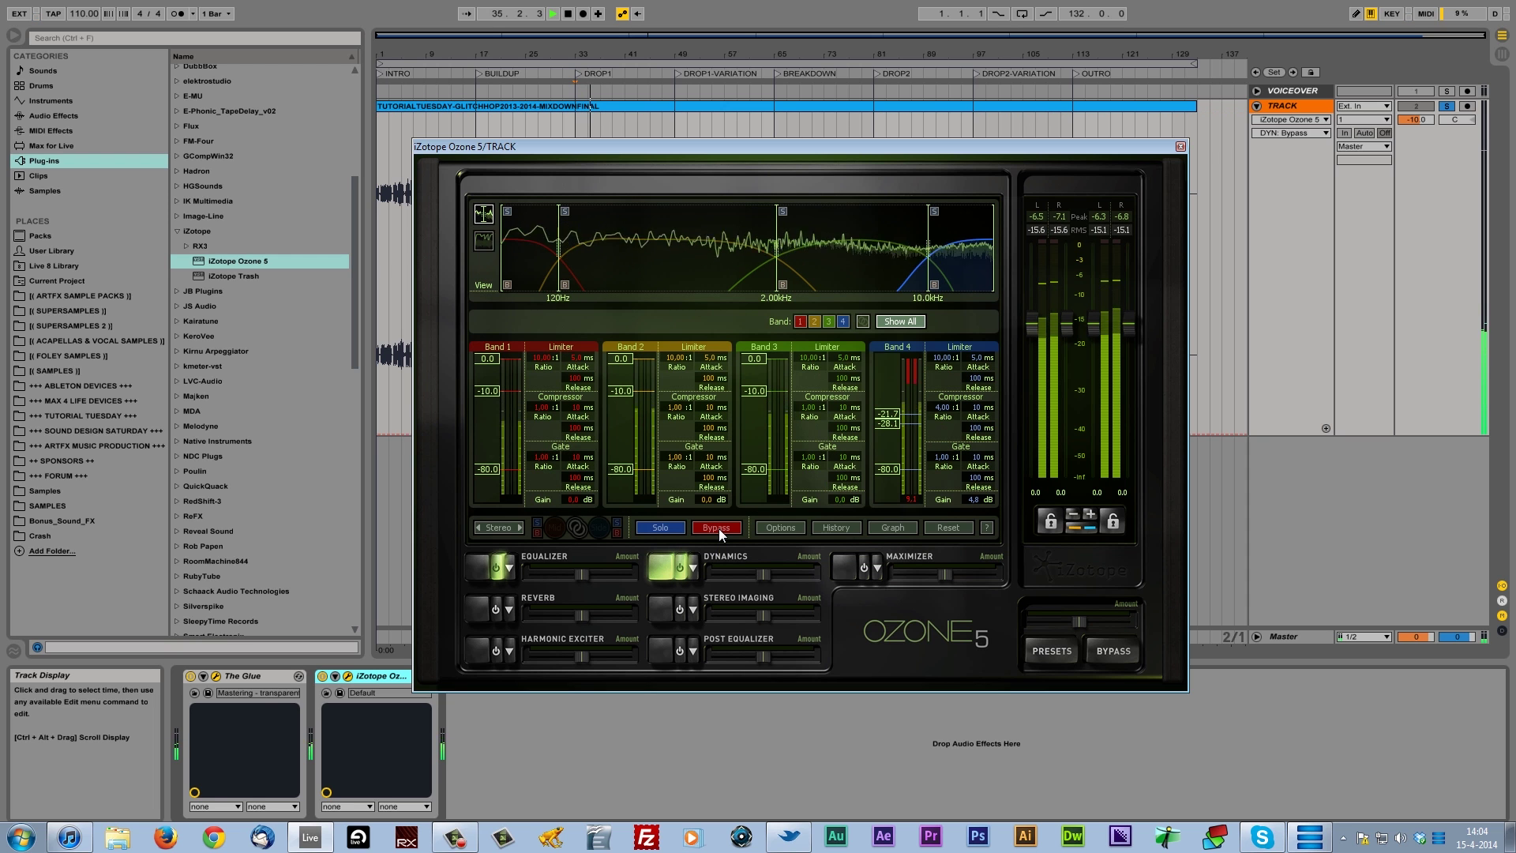
key("space")
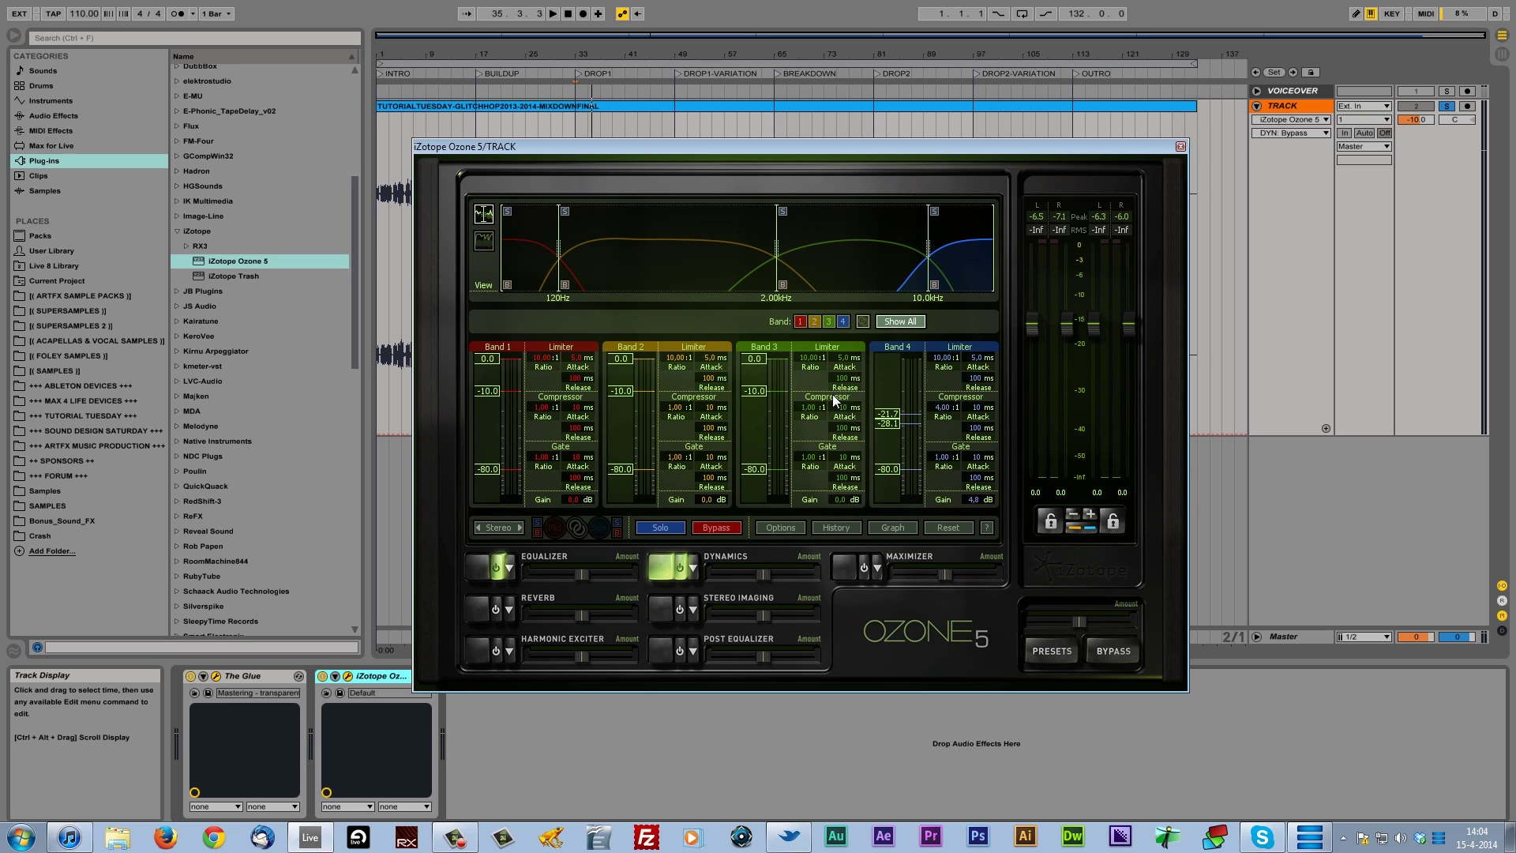
Set Band 4's compressor attack to 14 ms and release to 75 ms, auditioning DROP1.
left_click(981, 409)
left_click_drag(1000, 383, 1004, 374)
key("space")
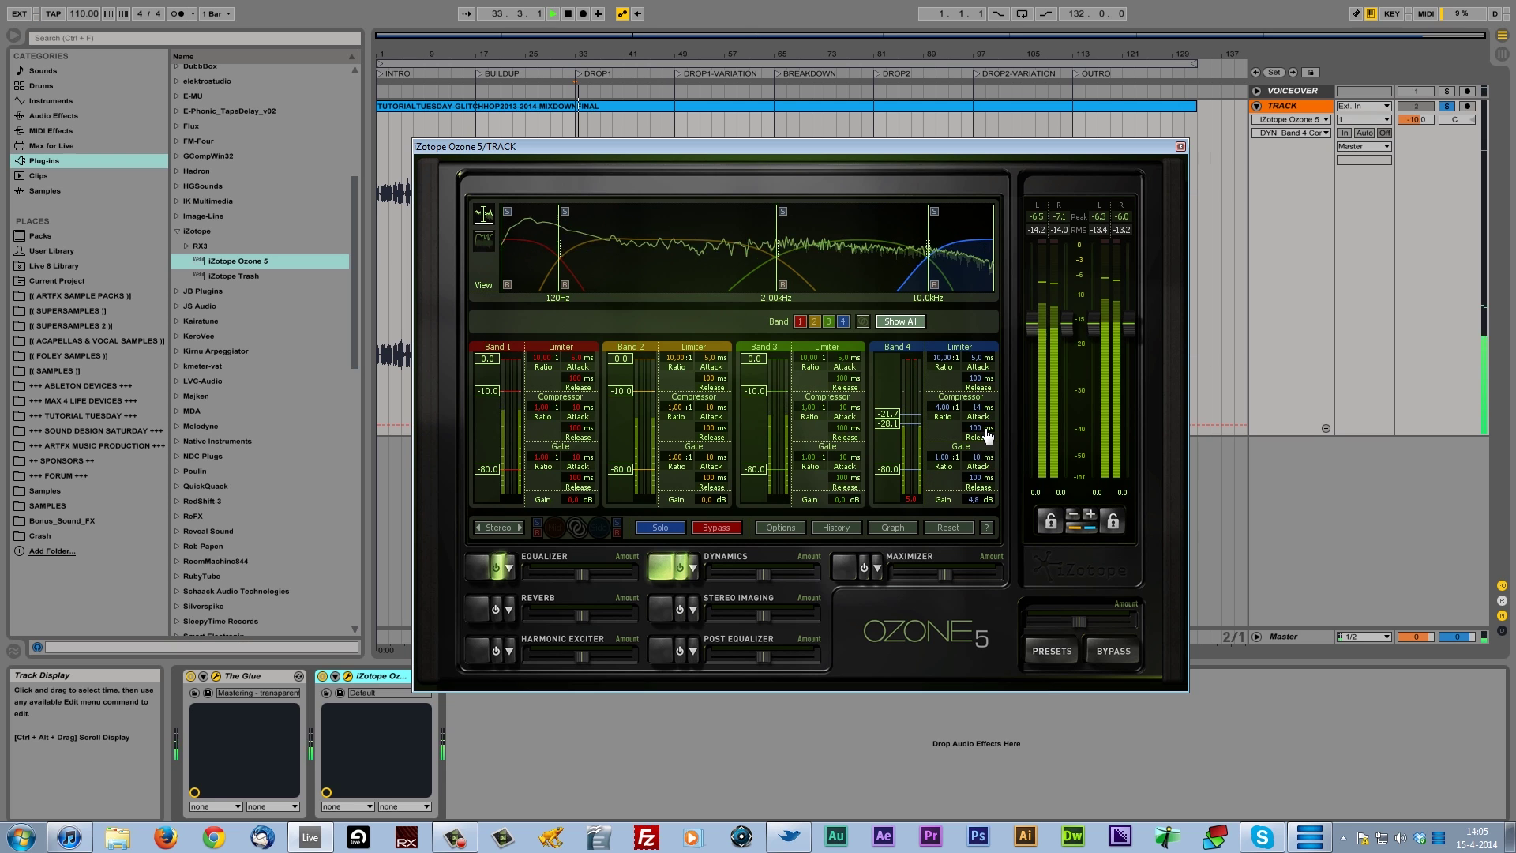
left_click_drag(979, 435, 971, 464)
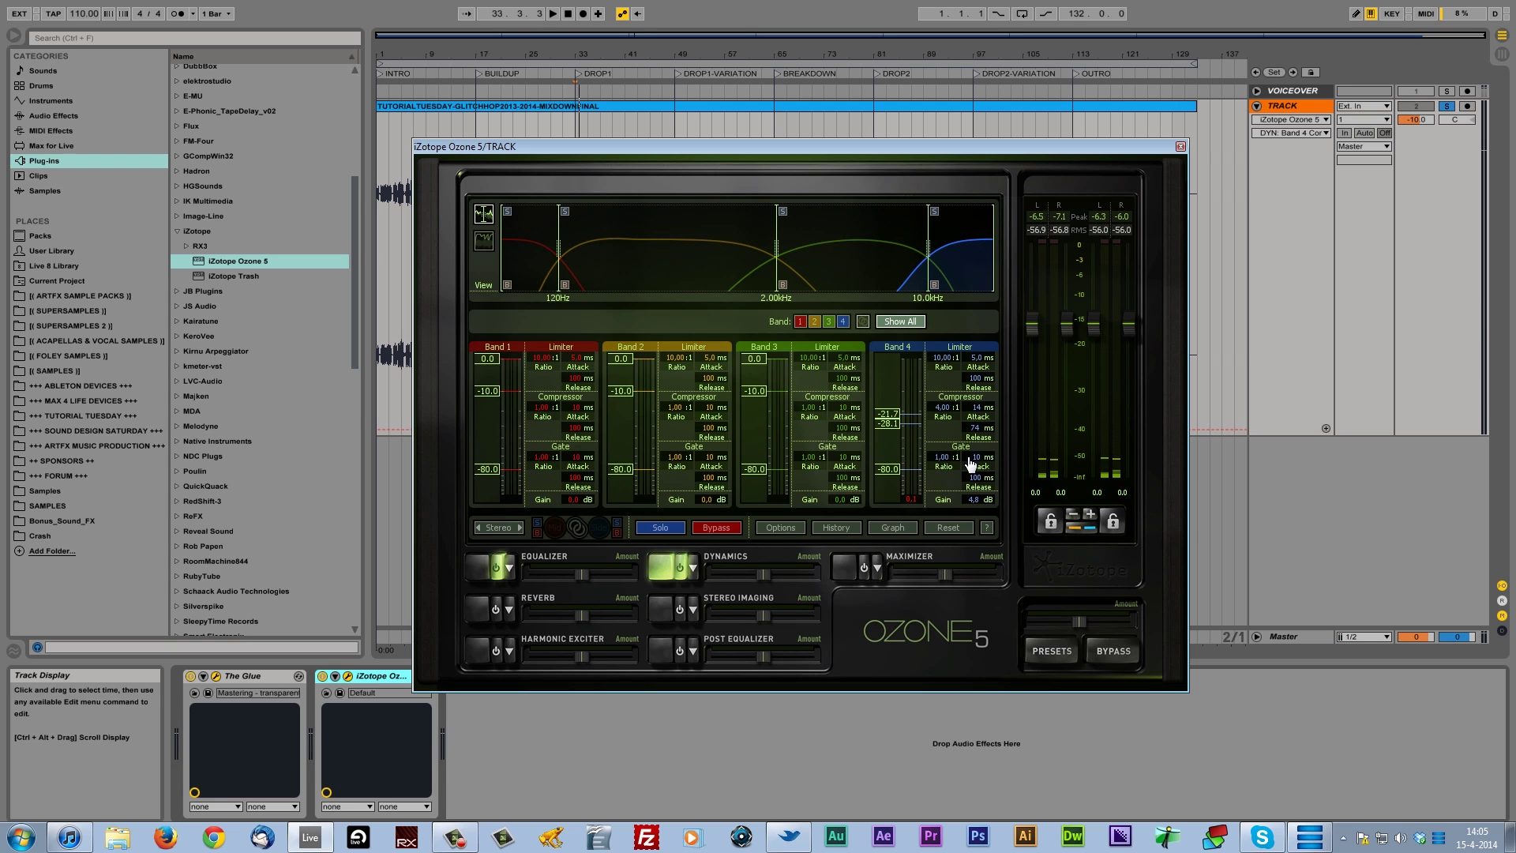
key("space")
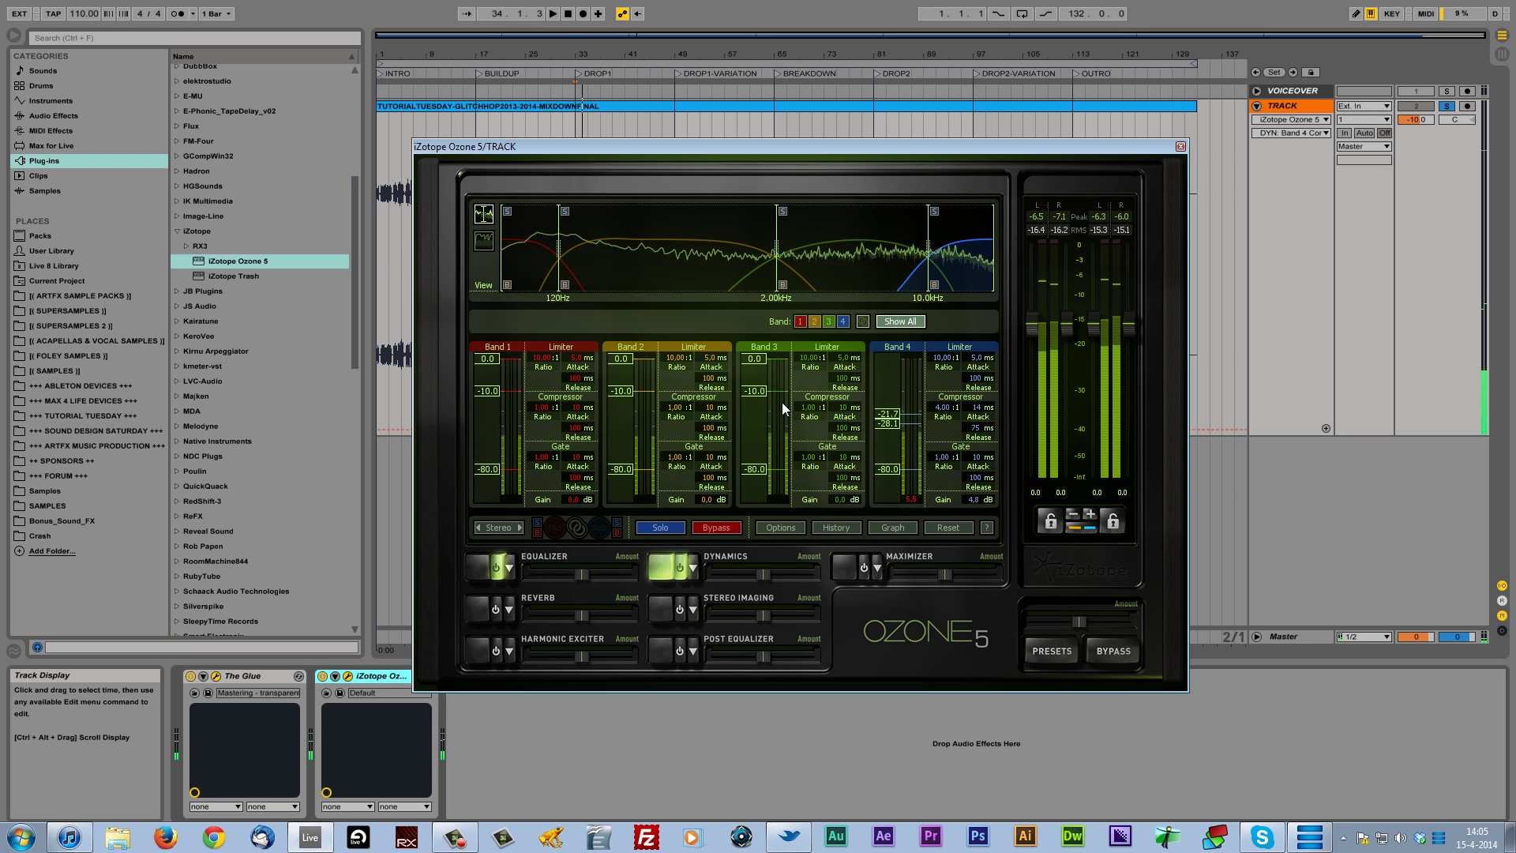
Try a compressor threshold of -26.9 dB and a limiter threshold of -11.4 dB in Band 3 while playing DROP1.
key("space")
mouse_move(747, 423)
left_mouse_down()
mouse_move(754, 378)
mouse_move(758, 396)
left_mouse_up()
key("space")
key("space")
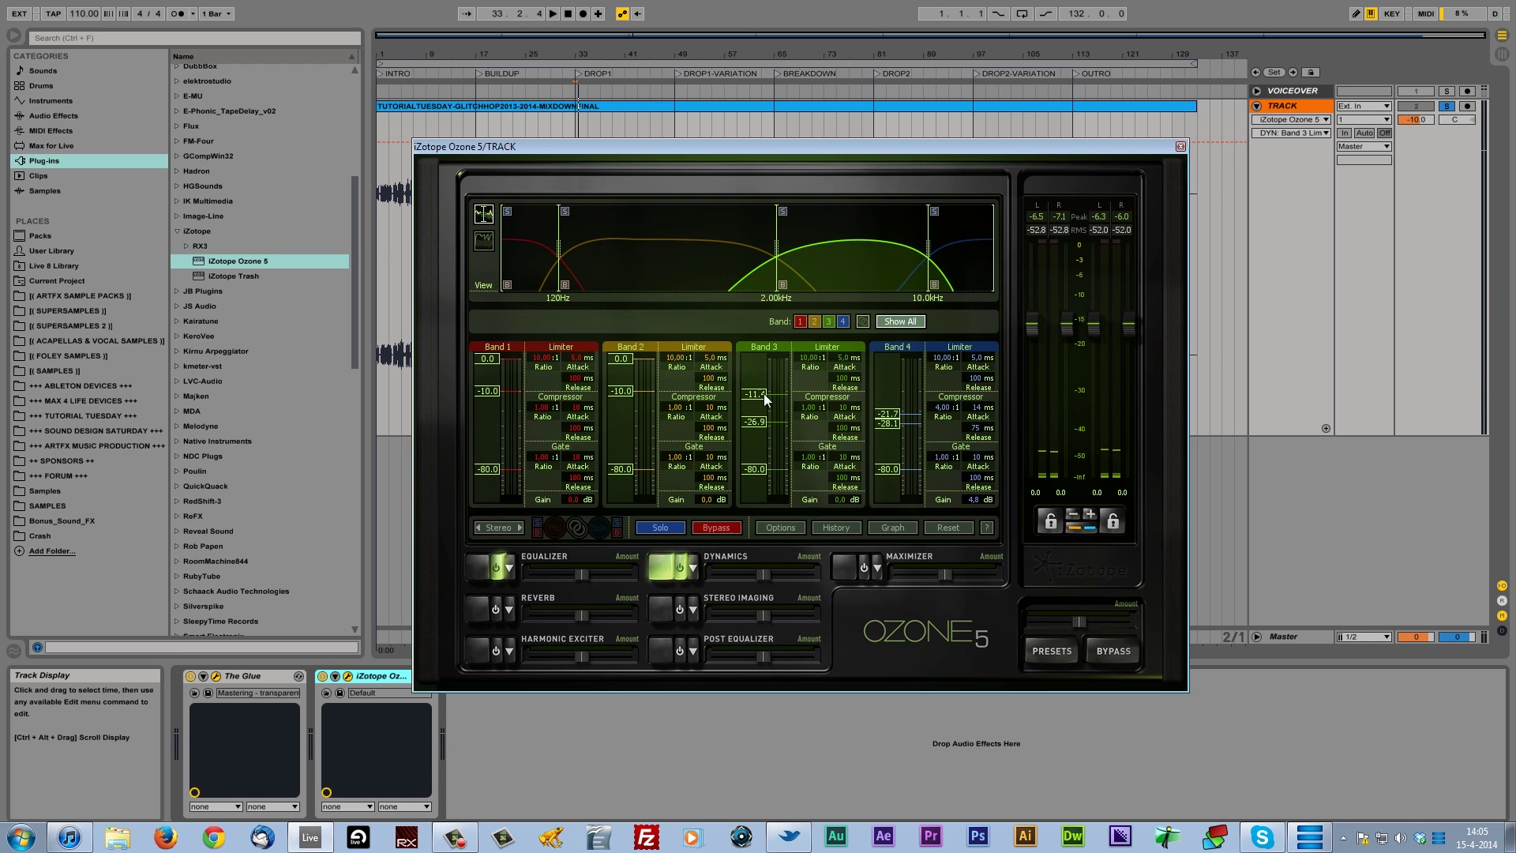
Set Band 3's compressor ratio to 4.00:1, attack to 14 ms and release to 75 ms.
left_click_drag(811, 414, 844, 324)
left_click_drag(875, 235, 882, 214)
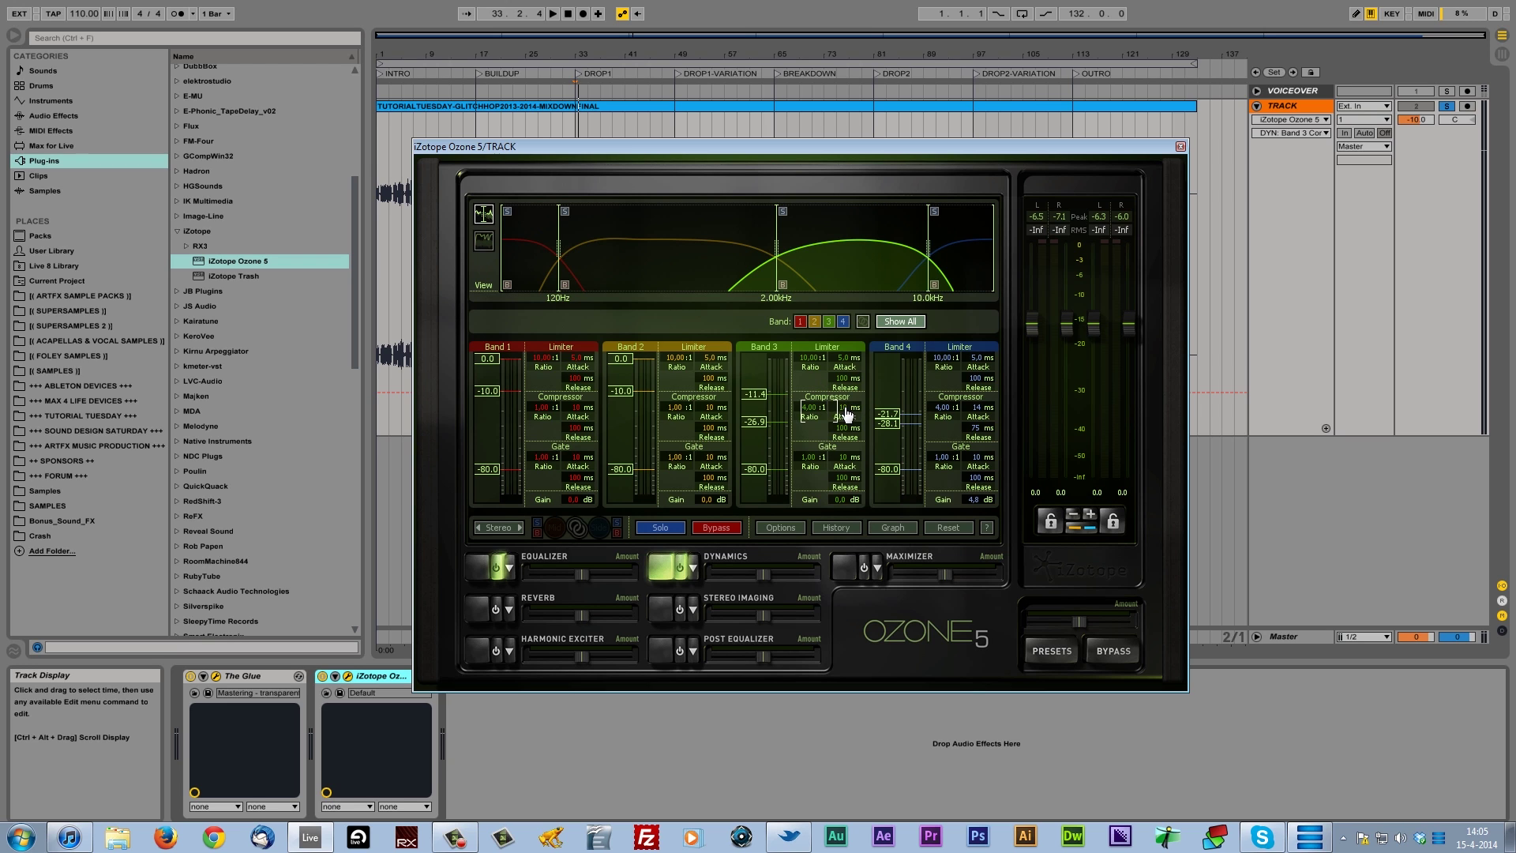
key("Return")
type("75")
key("Return")
Try a limiter threshold of -4.7 dB and a gain of 2.2 dB in Band 3 while auditioning DROP1.
key("space")
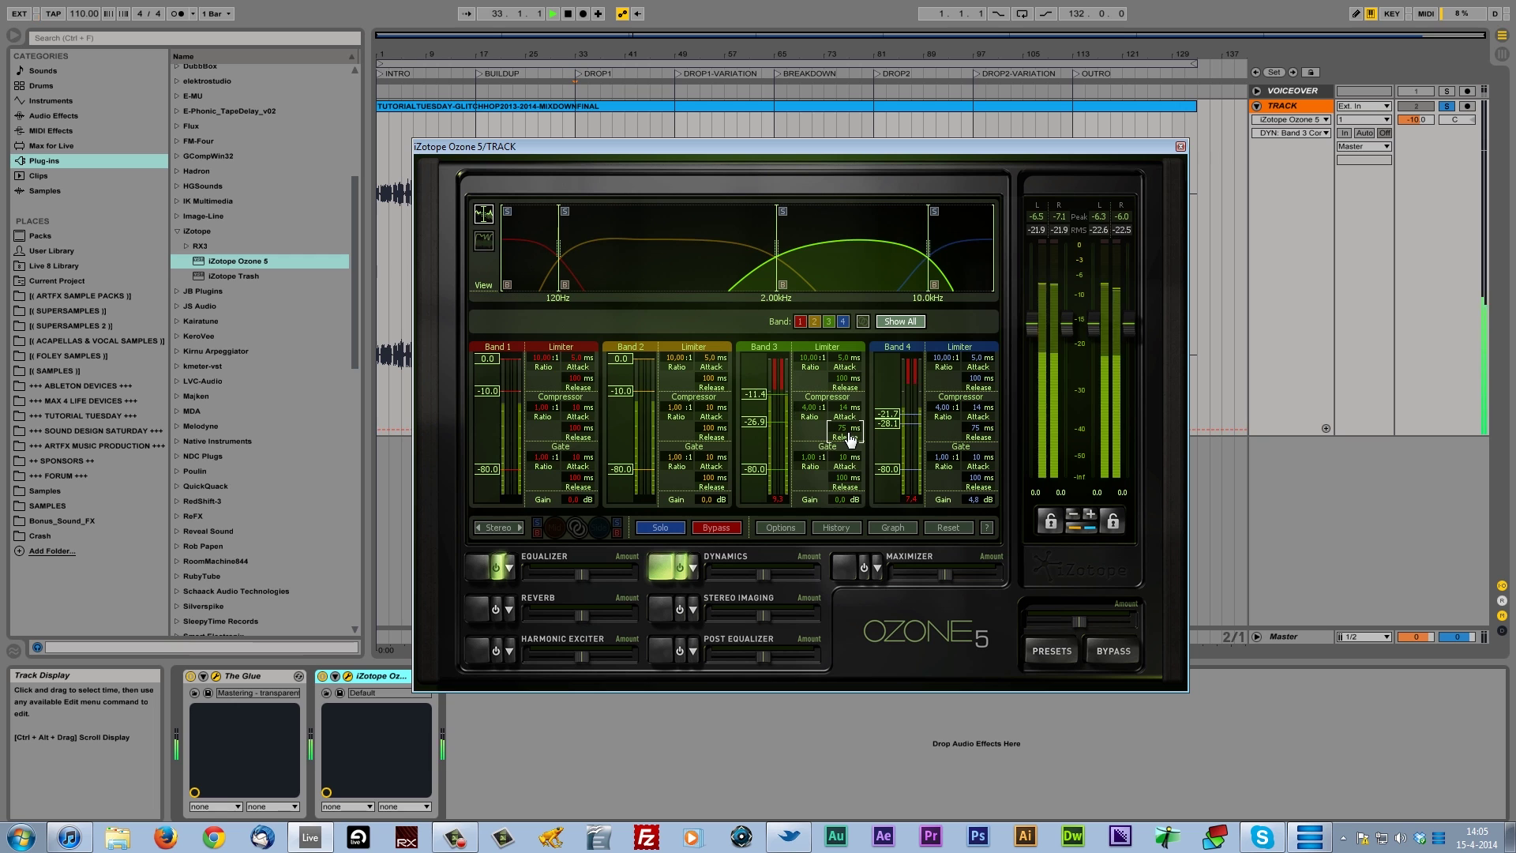
left_click_drag(844, 505, 853, 491)
key("space")
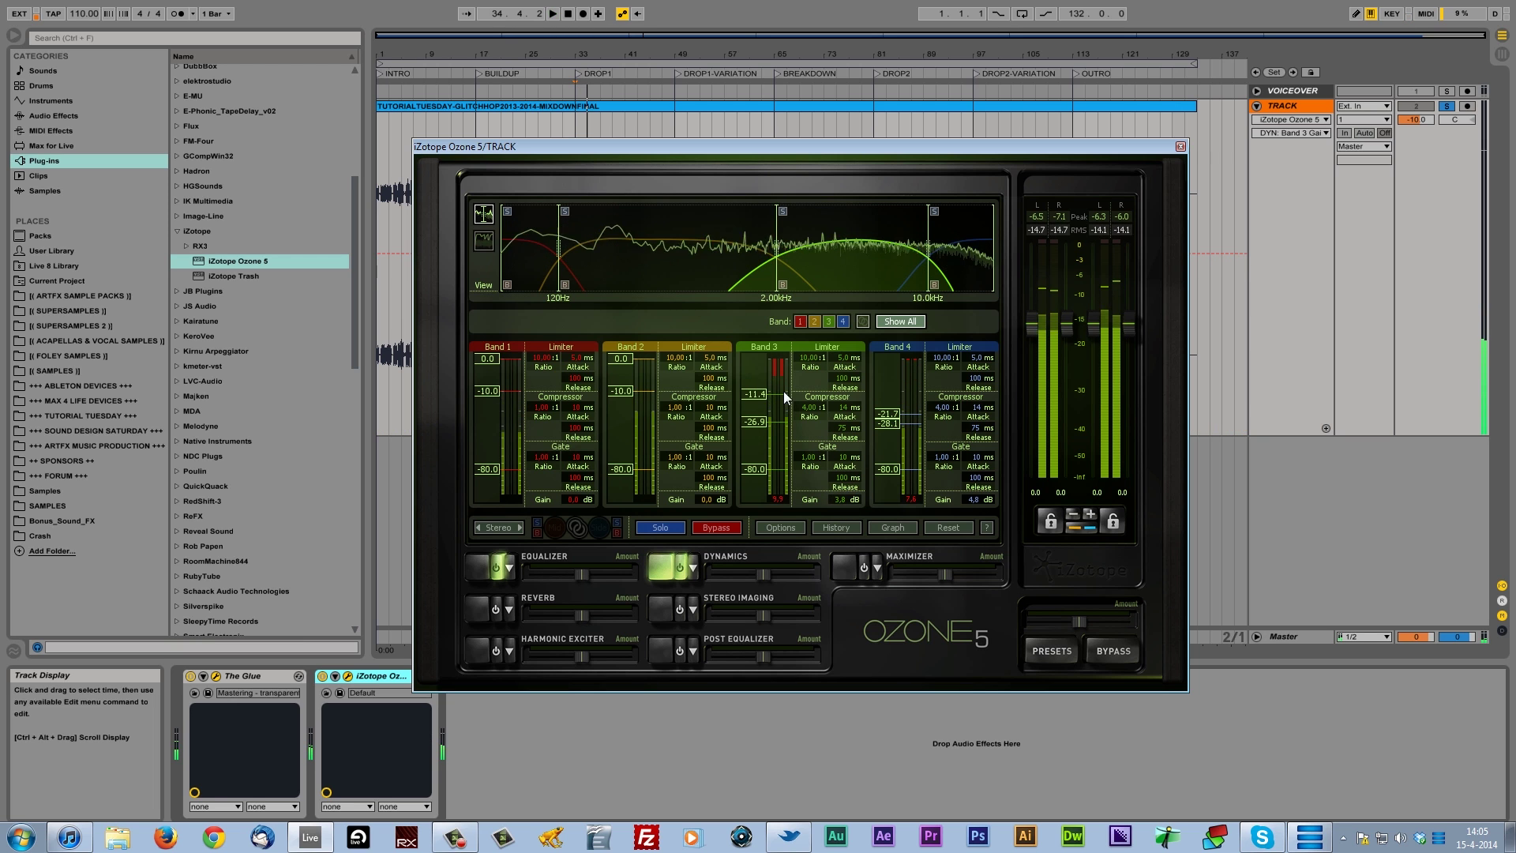
left_click_drag(755, 392, 759, 373)
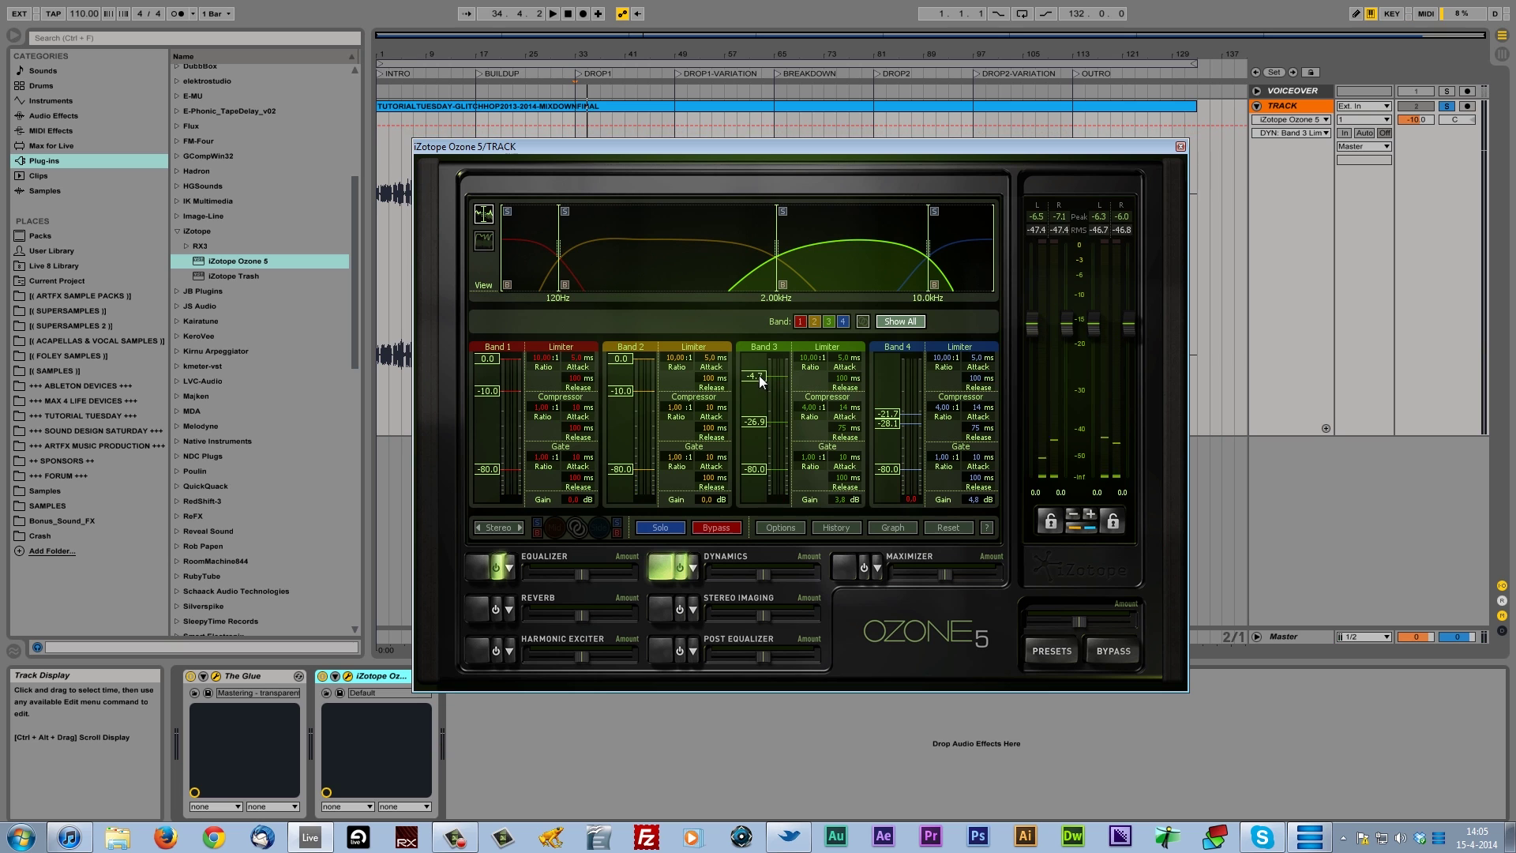
left_click_drag(844, 500, 842, 508)
key("space")
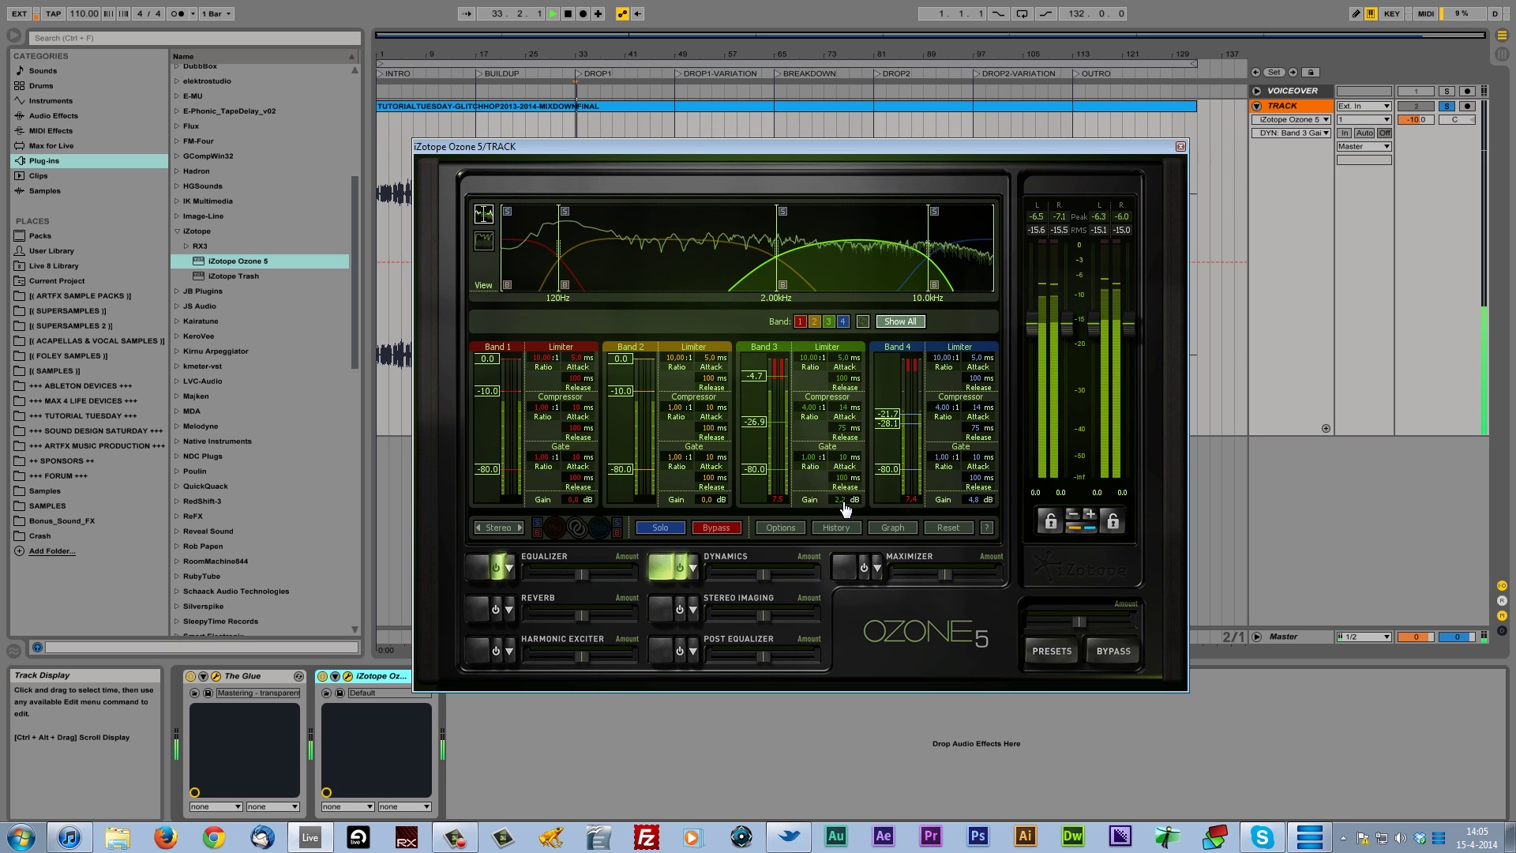
Set Band 3's limiter threshold to 0.0 dB, compressor threshold to -13.2 dB and gain to 1.0 dB, auditioning DROP1.
left_click_drag(756, 376, 760, 307)
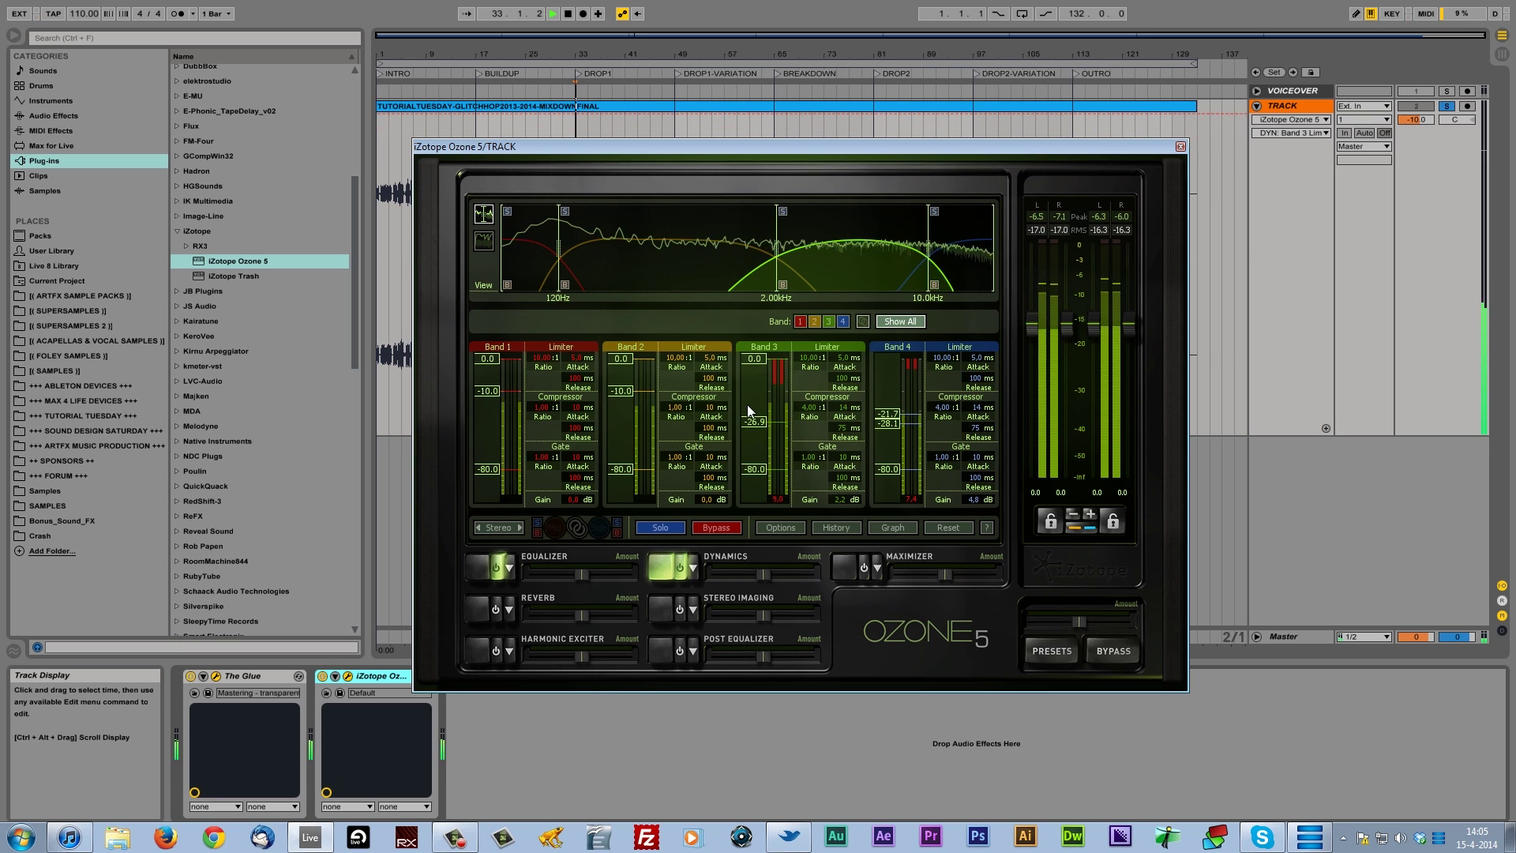
left_click_drag(749, 432, 754, 401)
key("space")
left_click_drag(841, 498, 843, 509)
key("space")
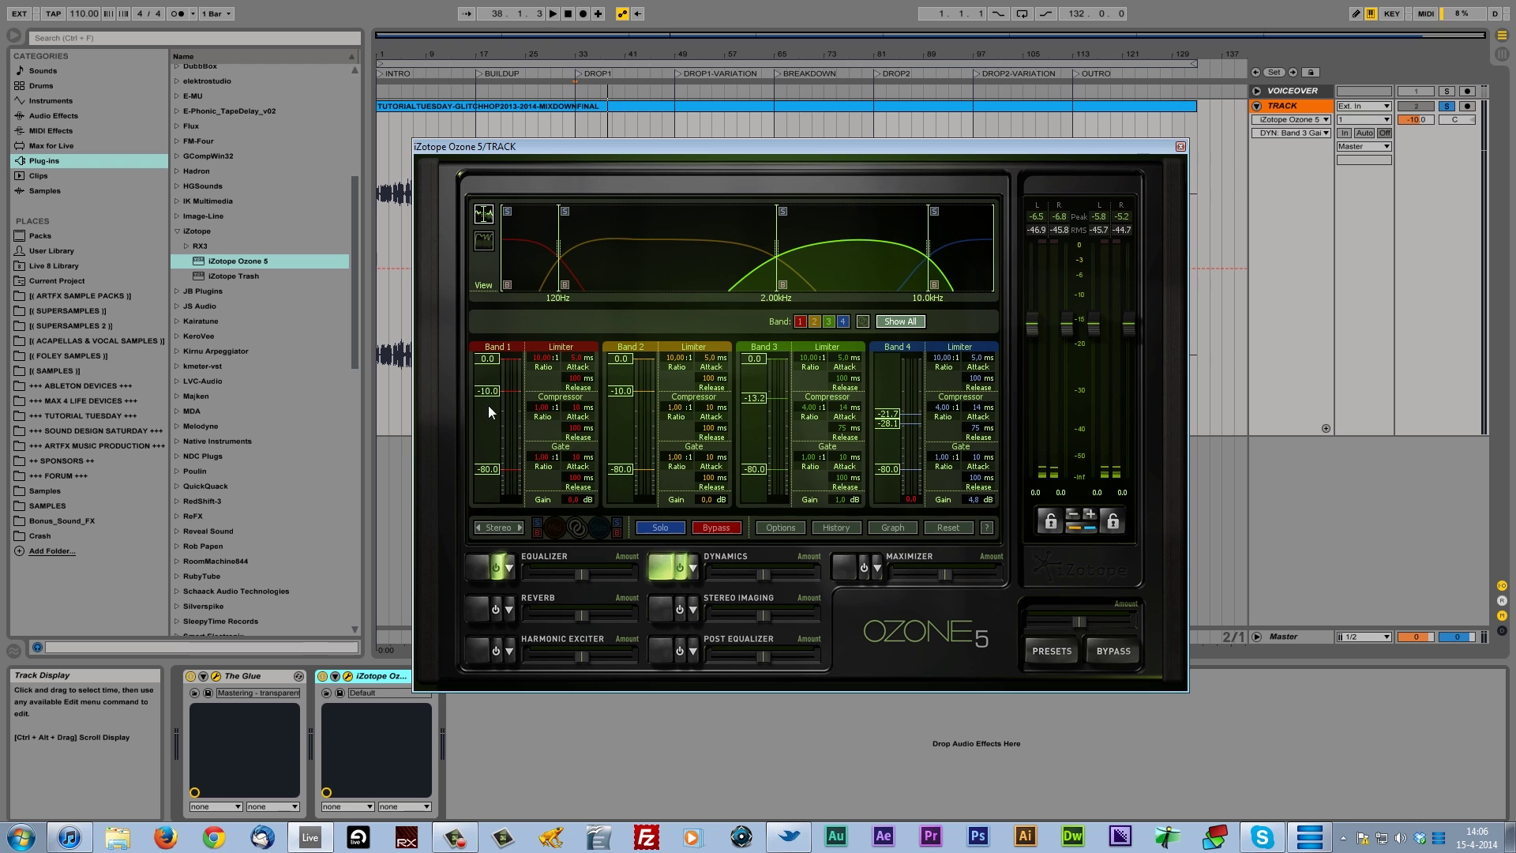
Set Band 1's compressor threshold to -19.3 dB and limiter threshold to -4.5 dB while playing DROP1.
key("space")
left_click_drag(493, 390, 489, 409)
key("space")
left_click_drag(493, 359, 487, 376)
Set Band 1's compressor ratio to 4.00:1, attack to 14 ms and release to 75 ms.
double_click(543, 407)
type("4")
key("Return")
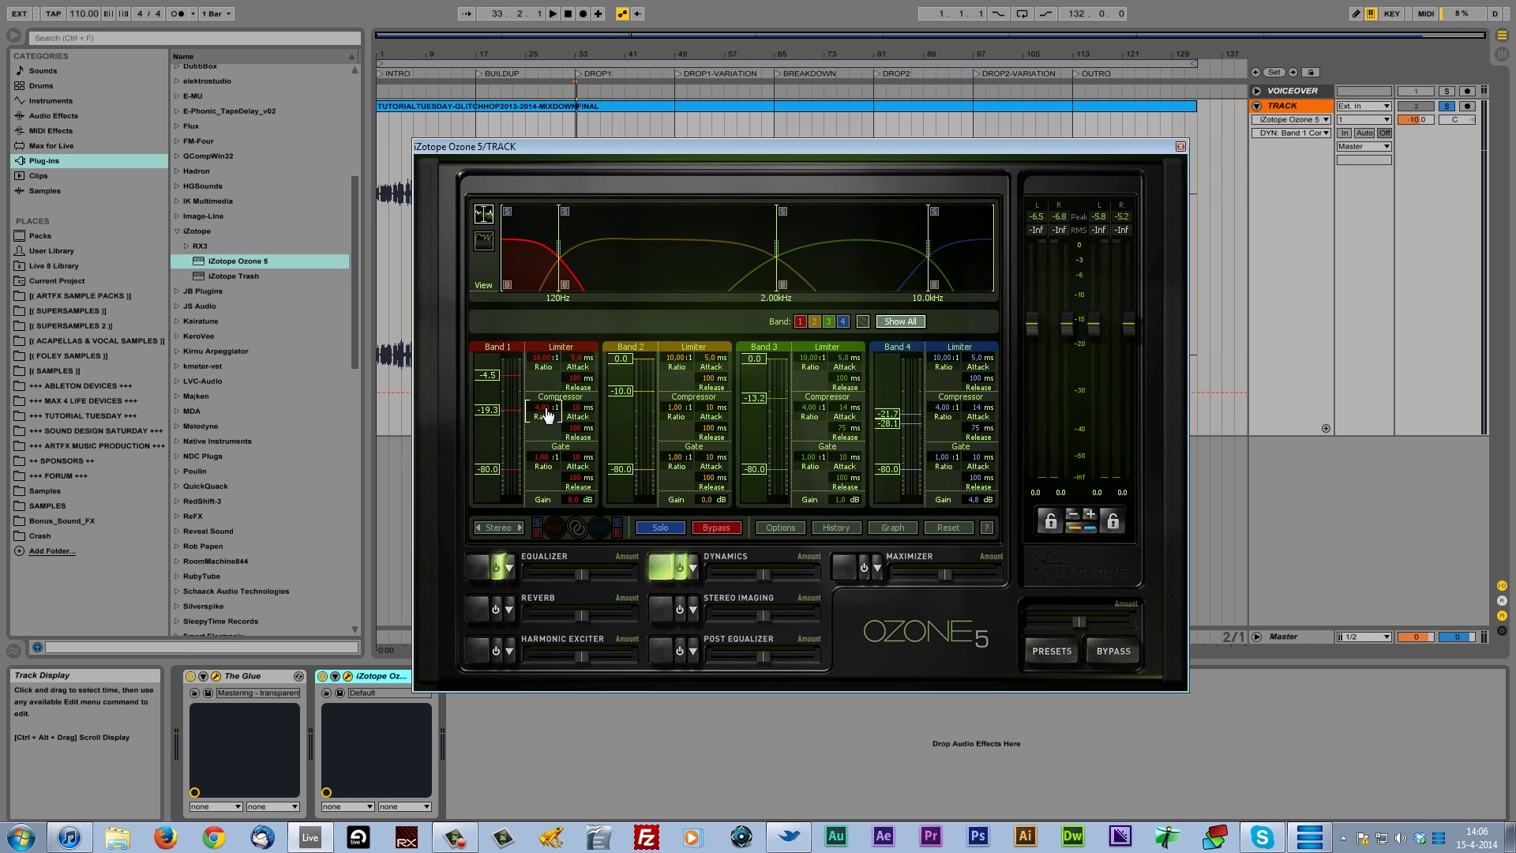
type("14")
key("Return")
double_click(575, 430)
type("75")
key("Return")
Raise Band 1's limiter threshold to -2.4 dB and adjust its make-up gain by ear while auditioning DROP1.
key("space")
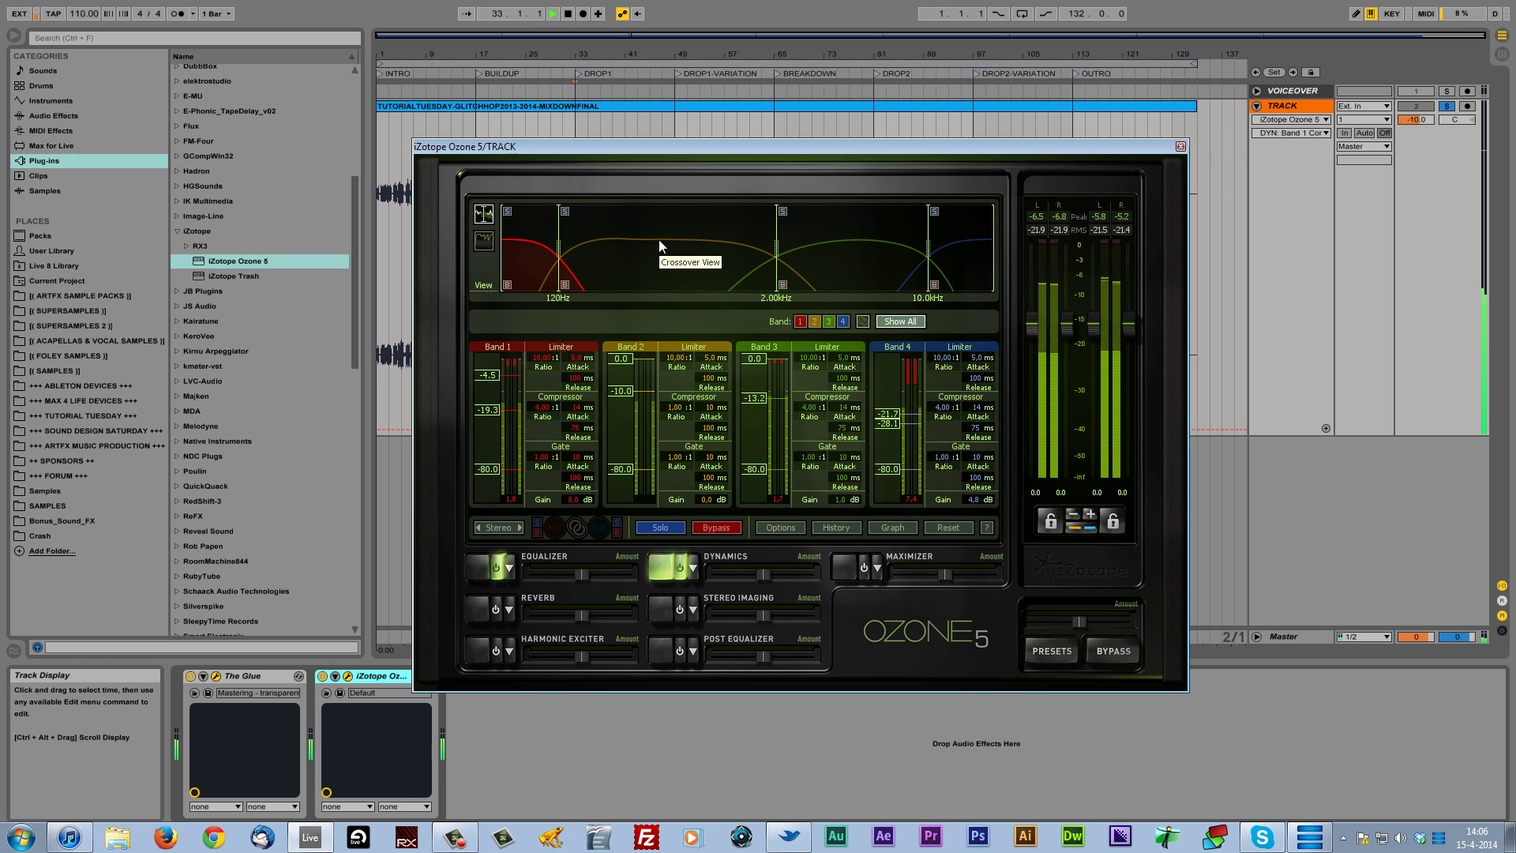
key("space")
left_click_drag(485, 376, 489, 368)
key("space")
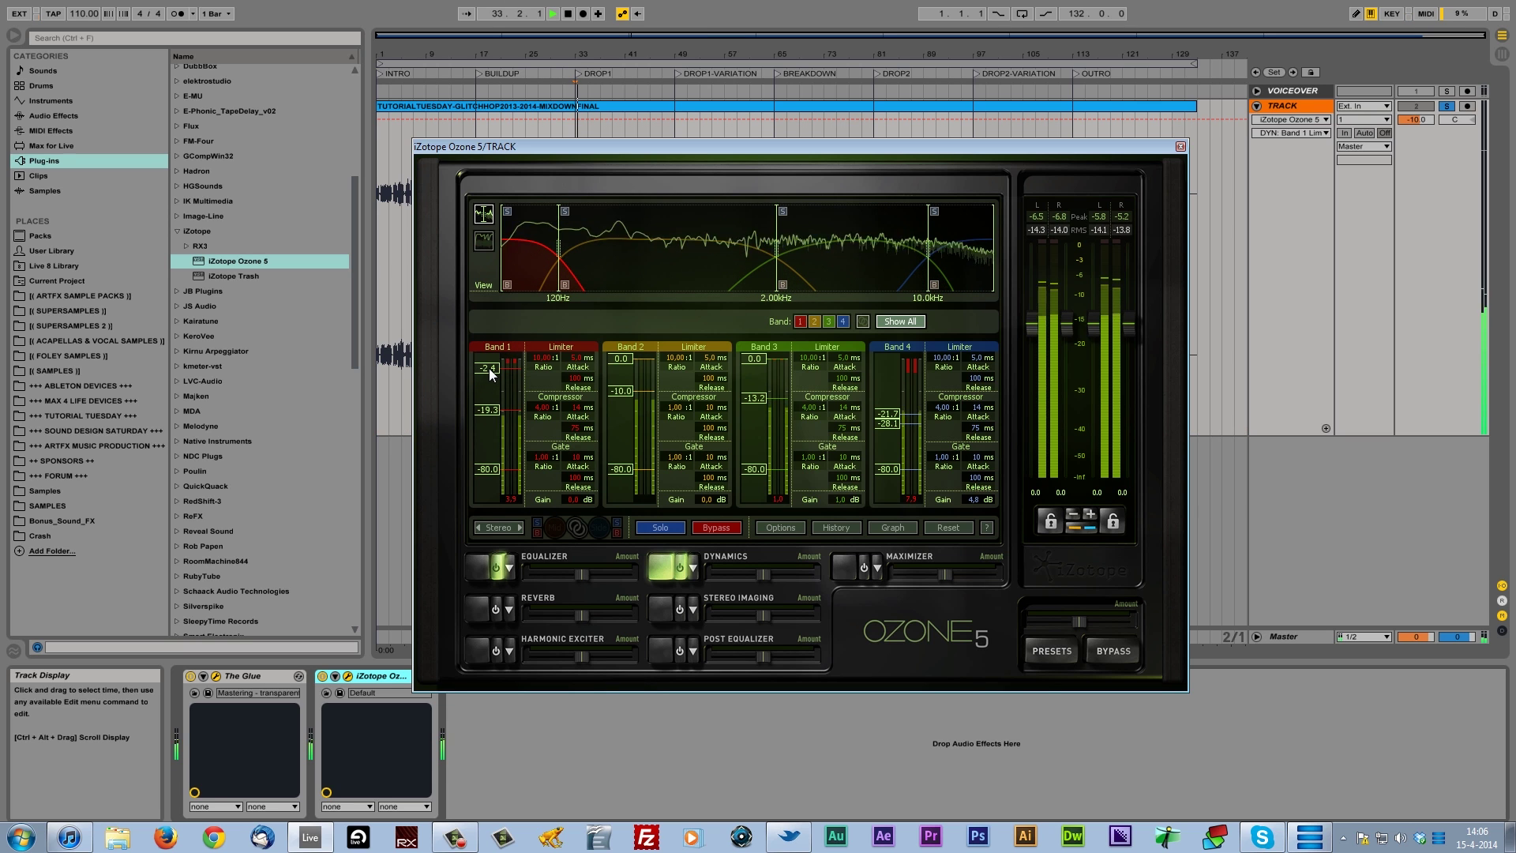
key("space")
left_click_drag(585, 506, 591, 491)
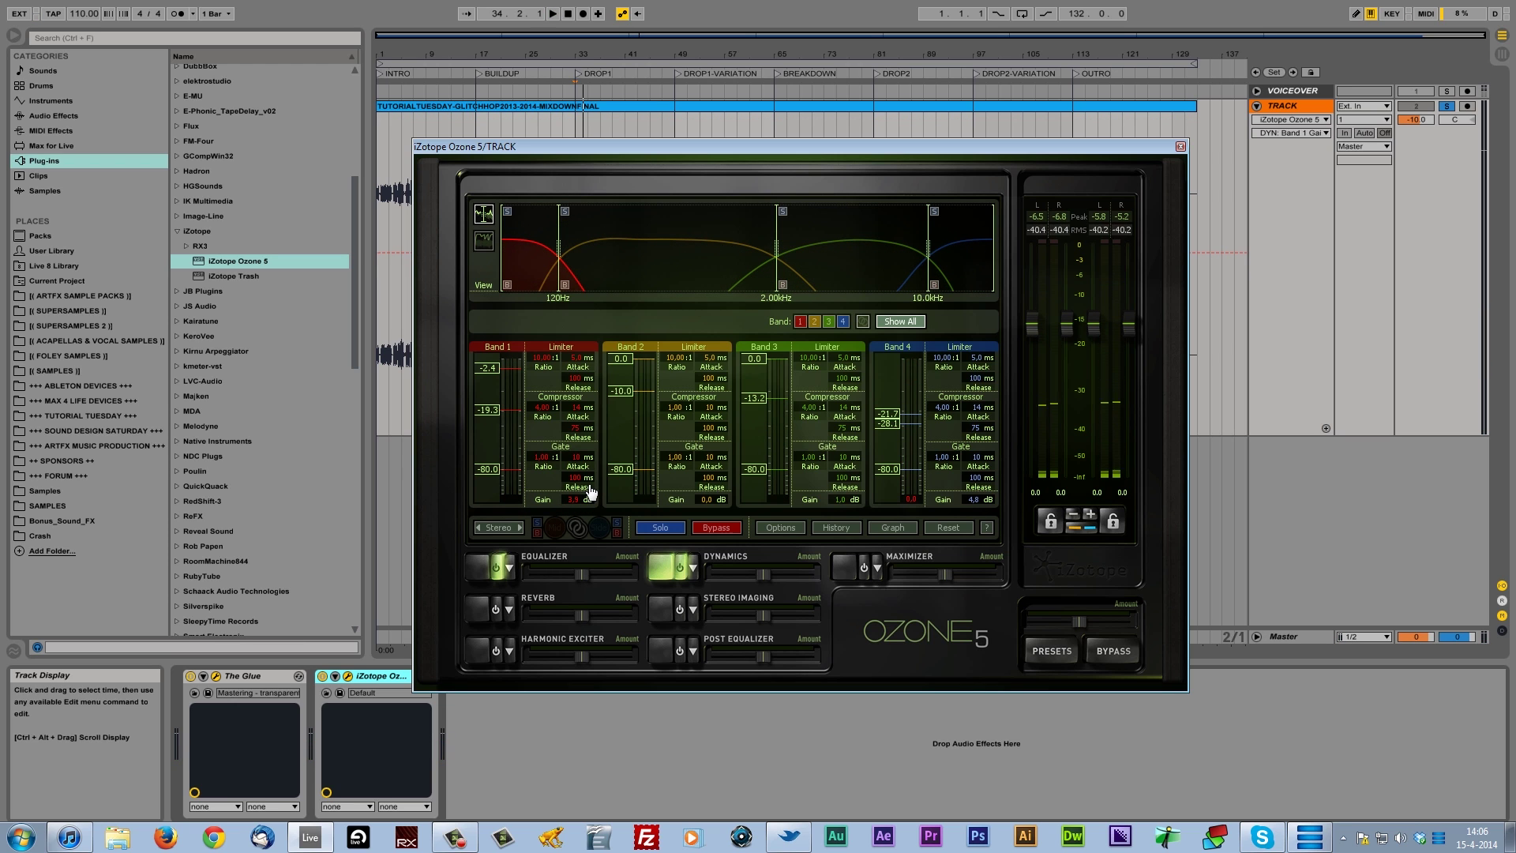
key("space")
left_click_drag(591, 492, 576, 504)
key("space")
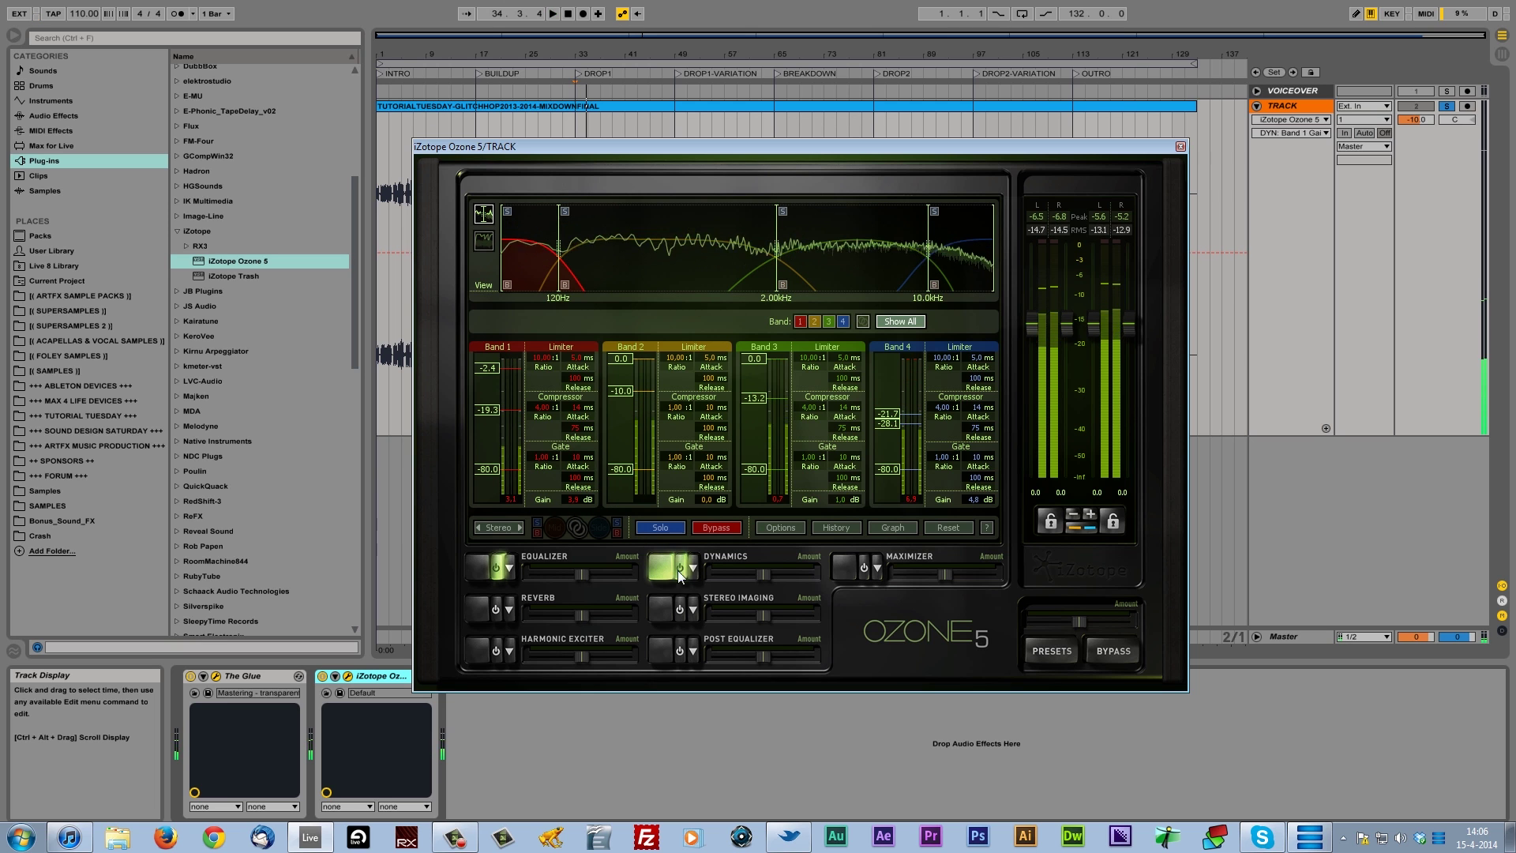
Play DROP1 with Dynamics bypassed and re-enabled to judge the compression of Bands 1, 3 and 4.
left_click(715, 527)
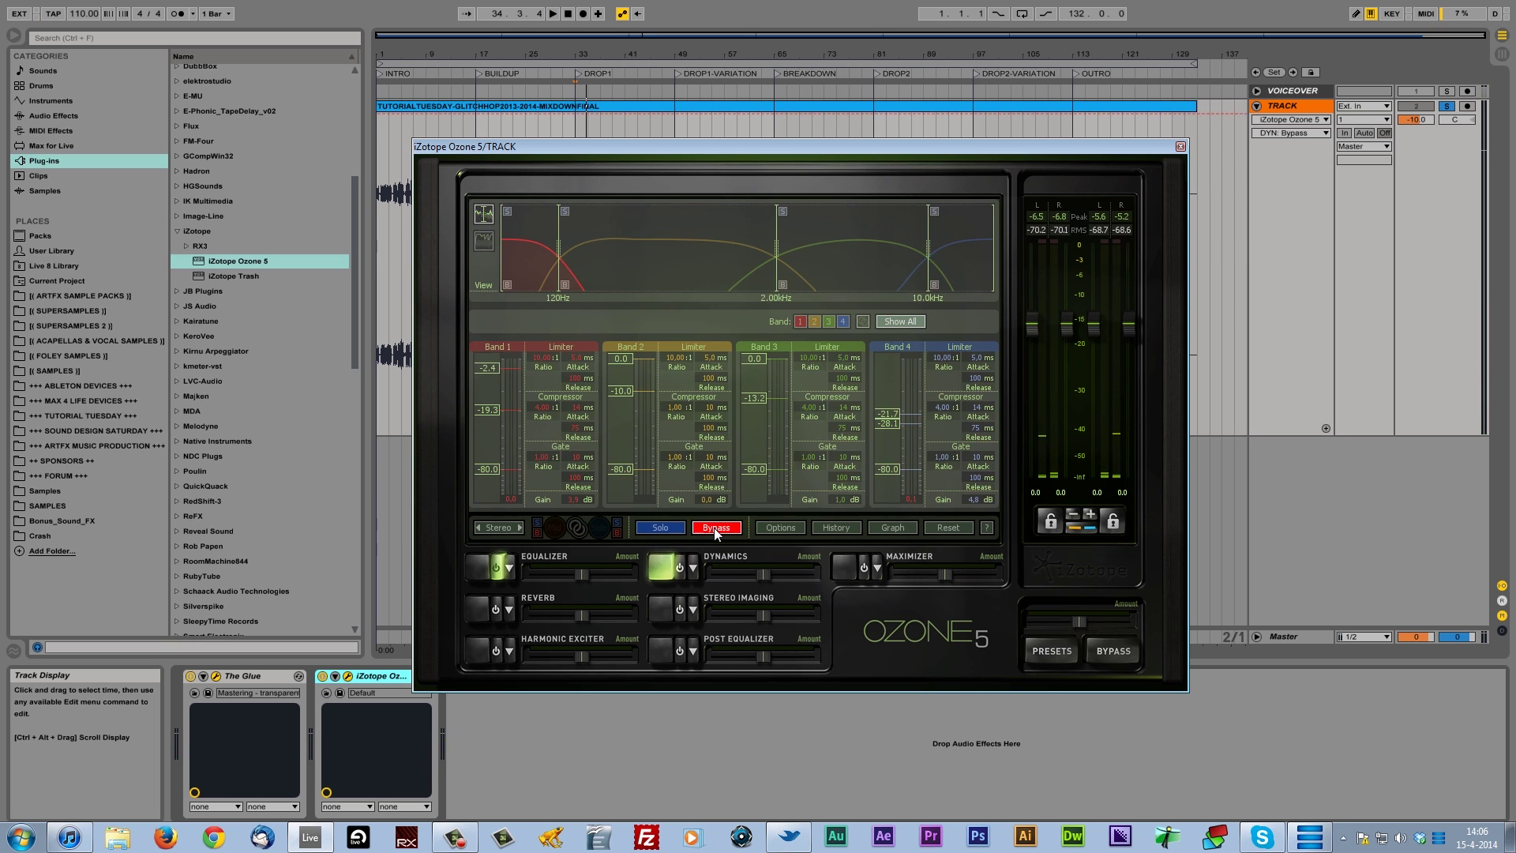
key("space")
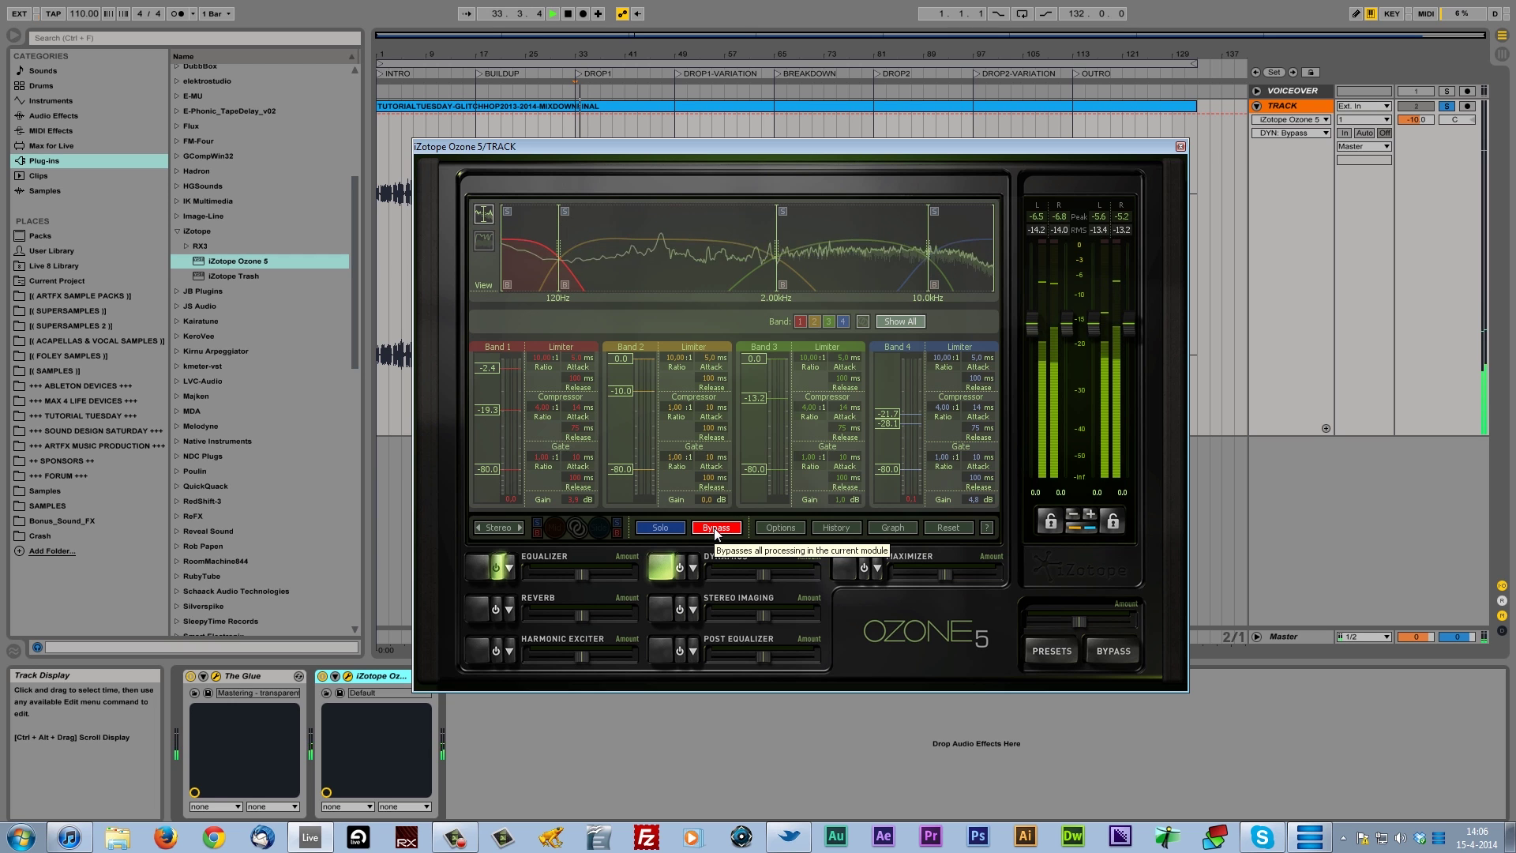
left_click(715, 527)
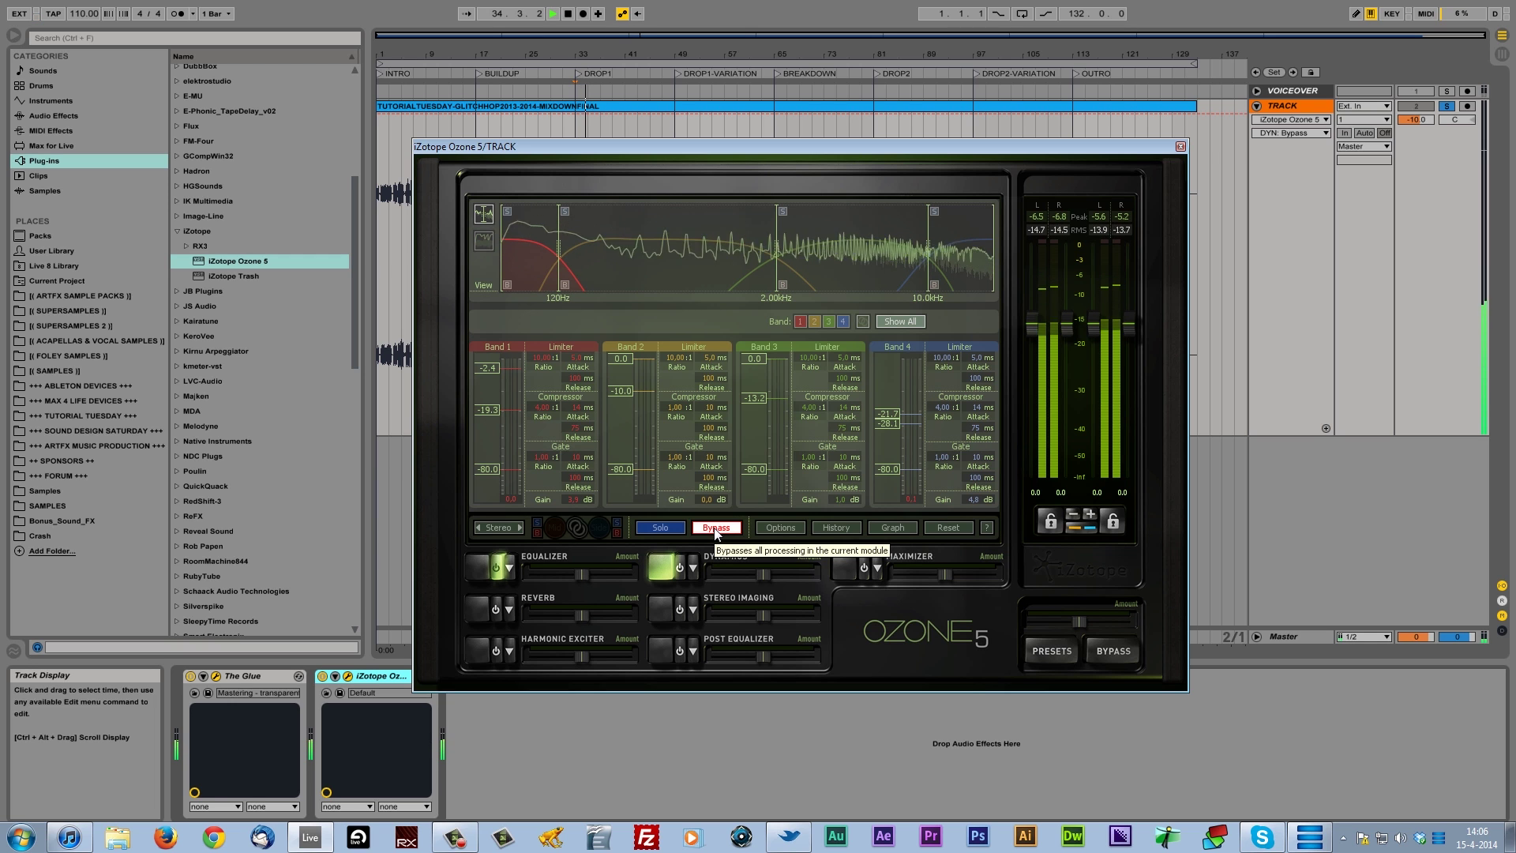
left_click(715, 527)
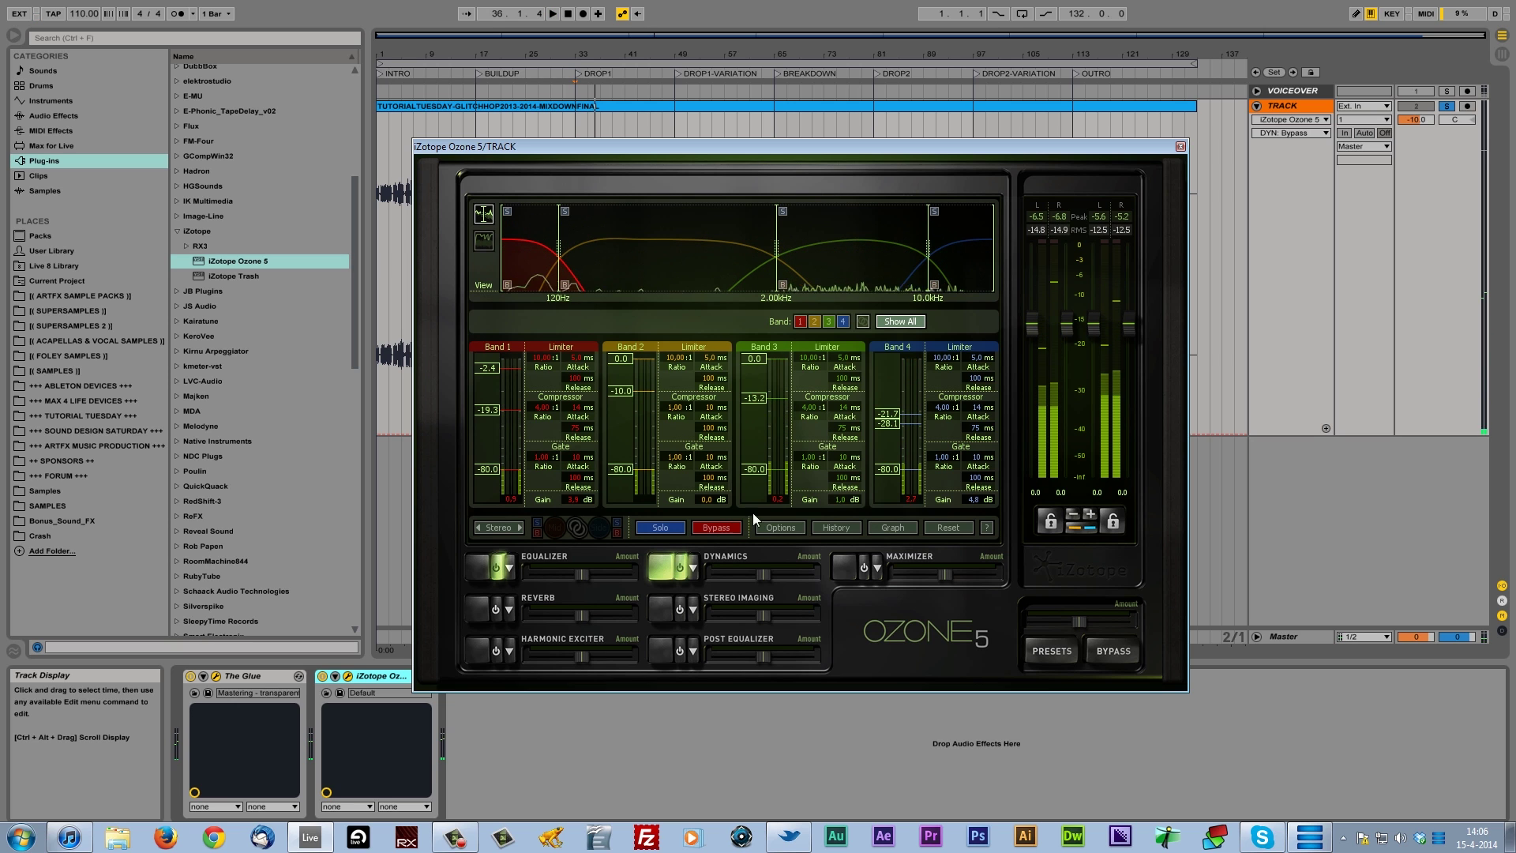
Set Band 2's compressor ratio to 4.00:1, attack to 14 ms and release to 75 ms.
left_click(671, 410)
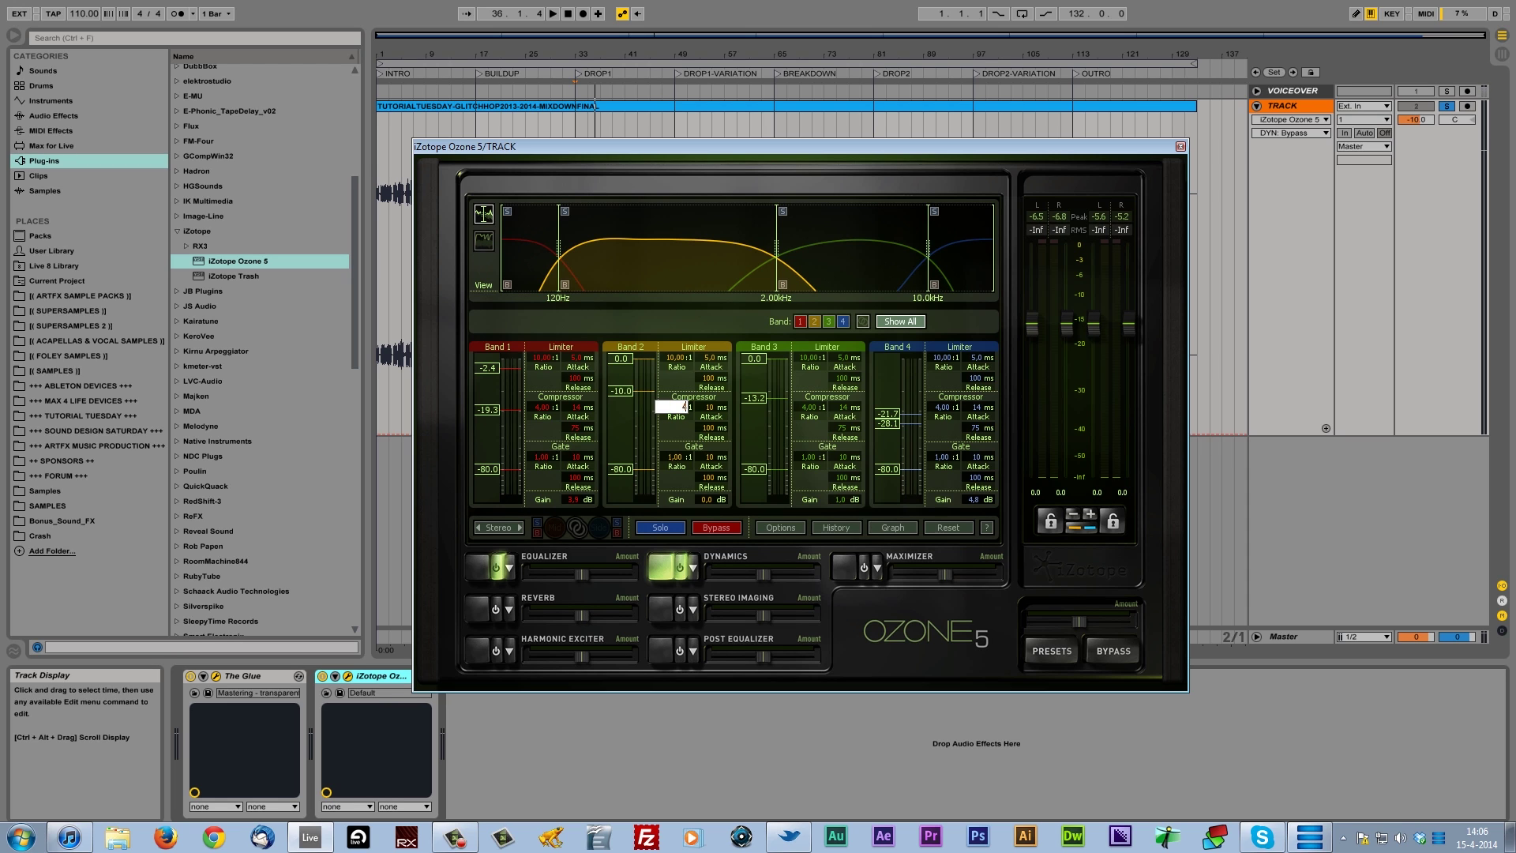
type("4")
key("Return")
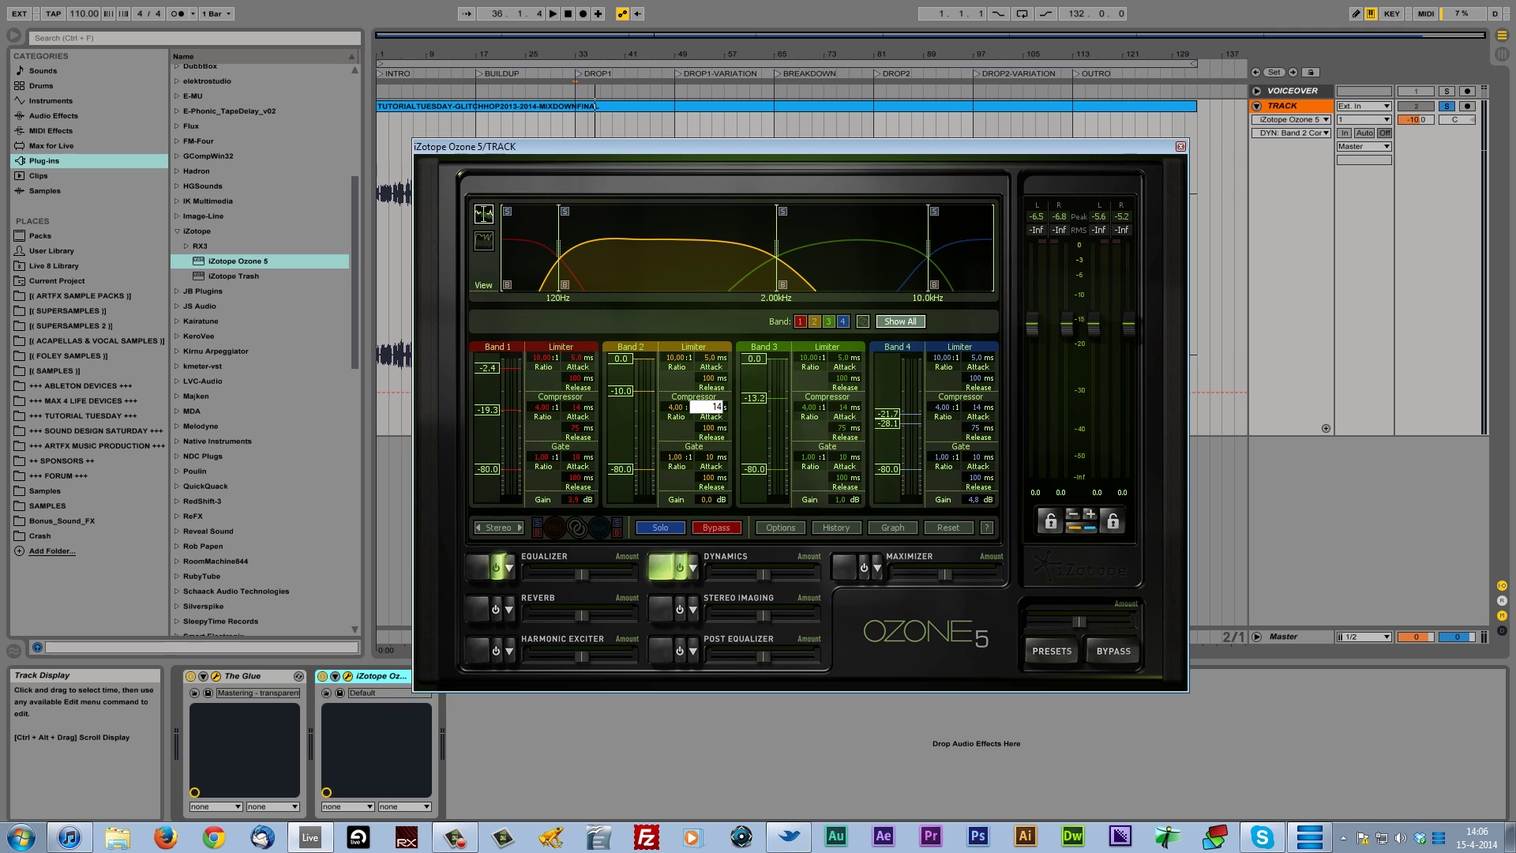
double_click(710, 430)
Set Band 2's compressor threshold to -17.2 dB, keeping its limiter threshold at 0.0 dB, while auditioning DROP1.
key("space")
mouse_move(635, 362)
left_mouse_down()
mouse_move(613, 414)
mouse_move(620, 351)
left_mouse_up()
key("space")
Raise the limiter thresholds of Band 1 and Band 4 to 0.0 dB.
left_click_drag(494, 368, 577, 319)
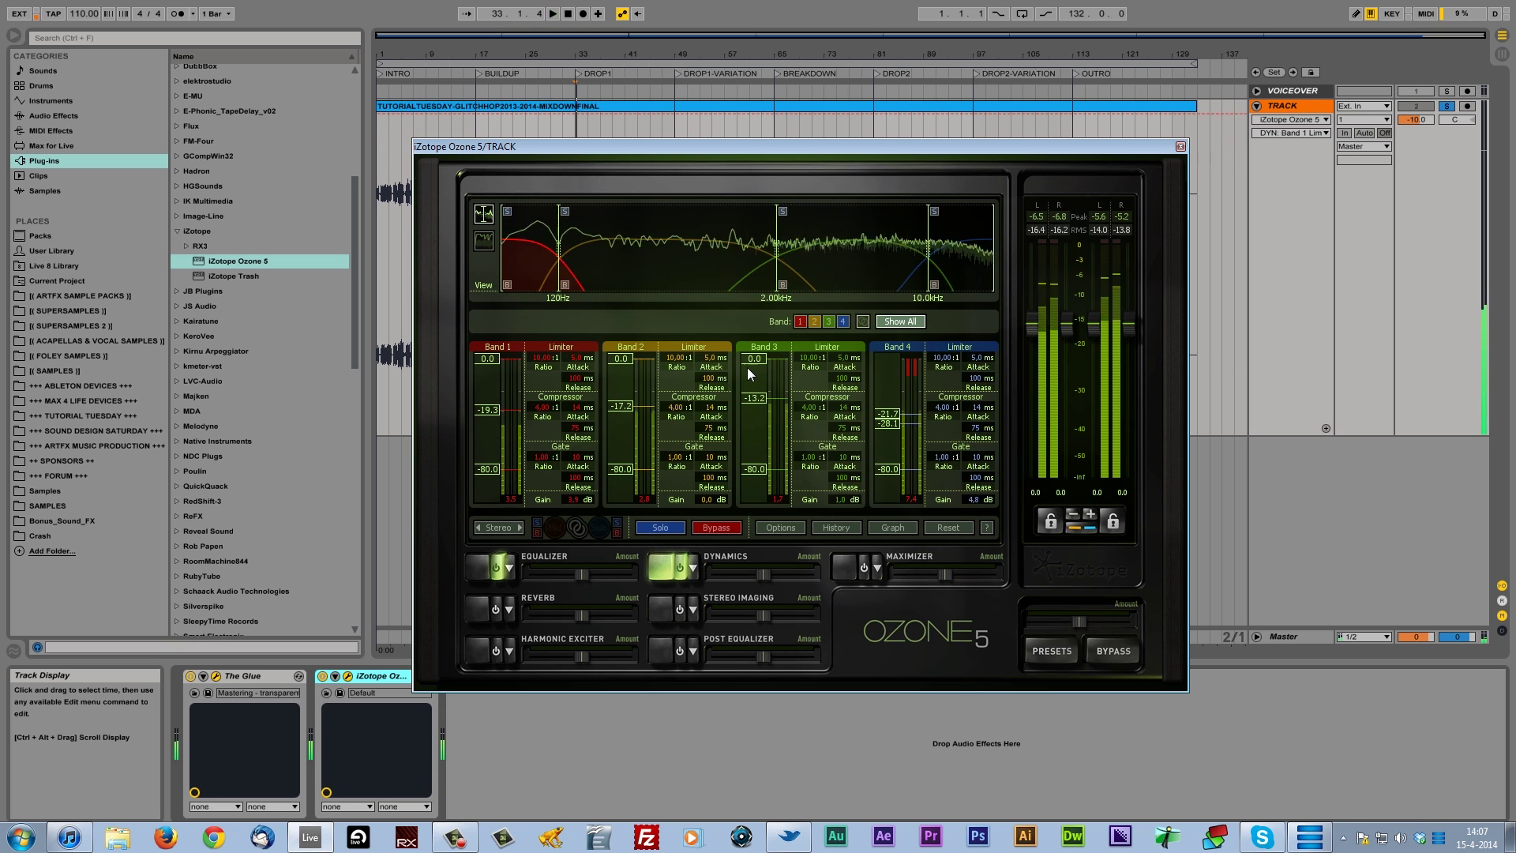
key("space")
left_click_drag(887, 413, 940, 193)
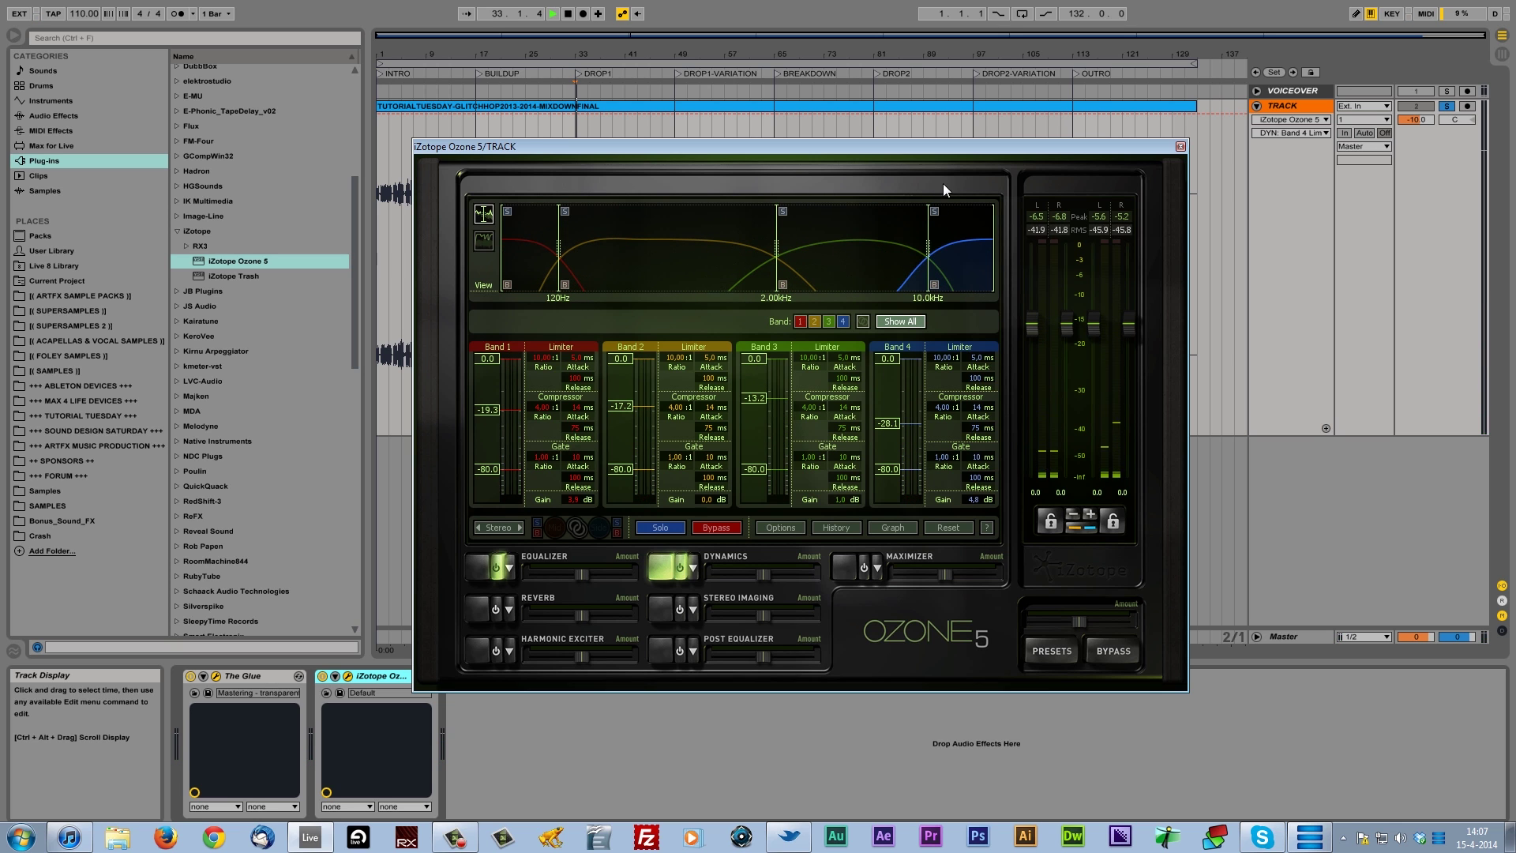
Set Band 4's compressor threshold to -26.4 dB and Band 2's gain to 2.9 dB while auditioning DROP1.
key("space")
left_click_drag(887, 419, 879, 422)
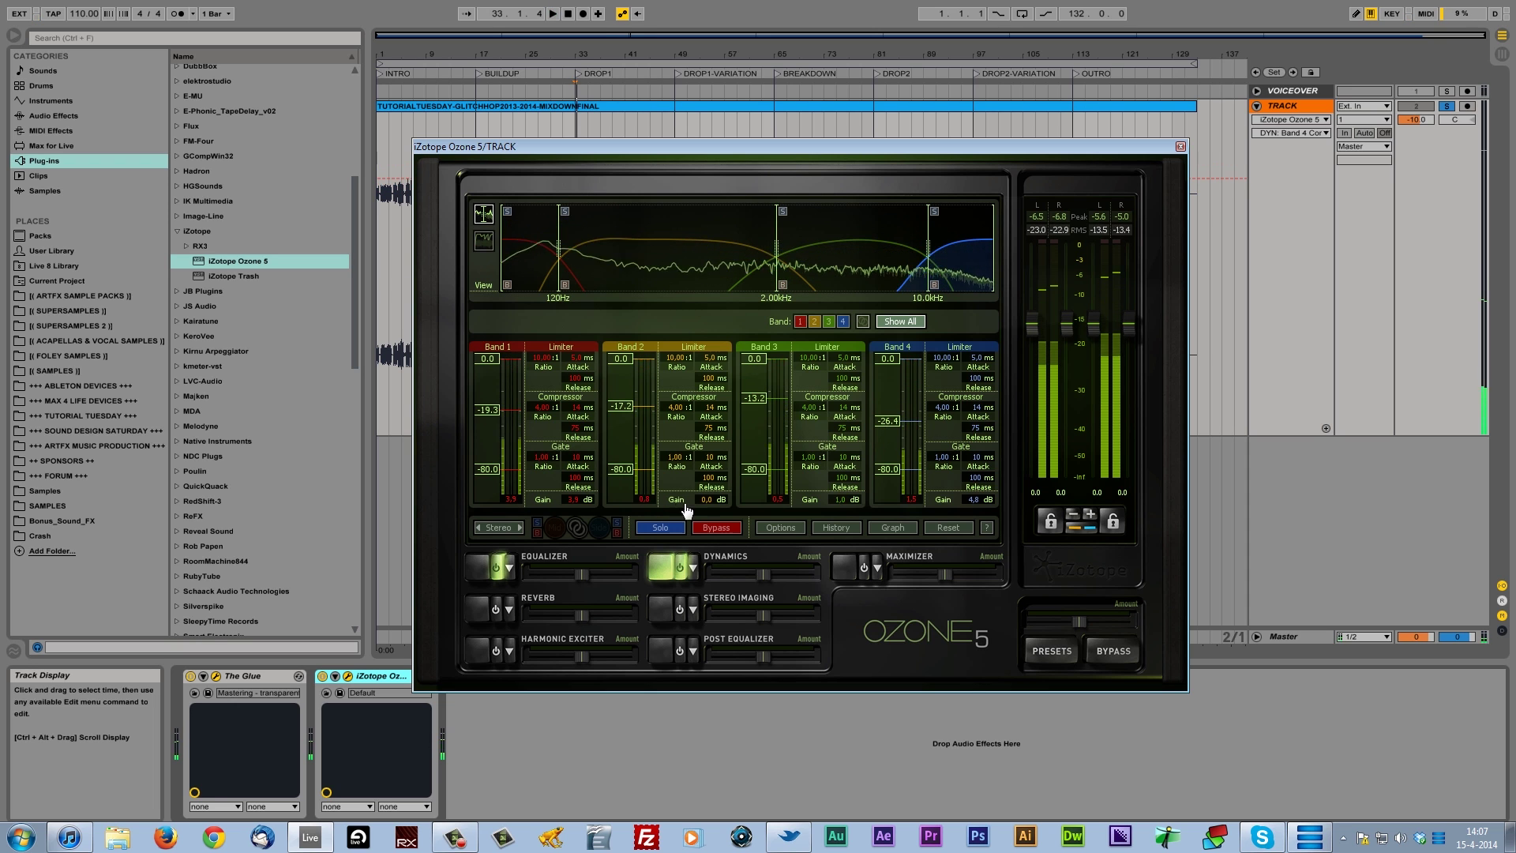
key("space")
left_click_drag(709, 504, 720, 499)
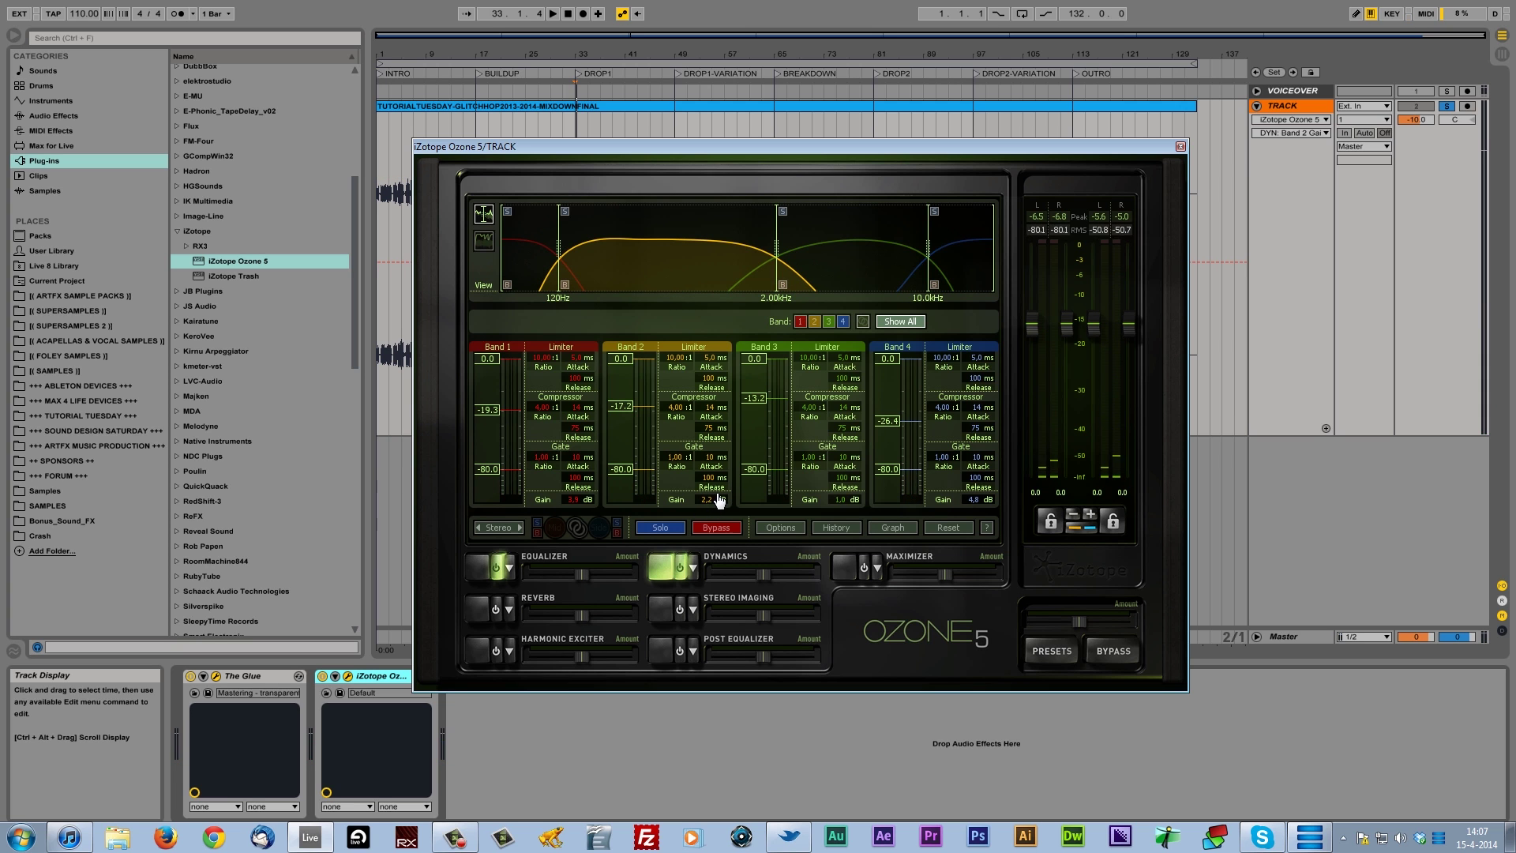
key("space")
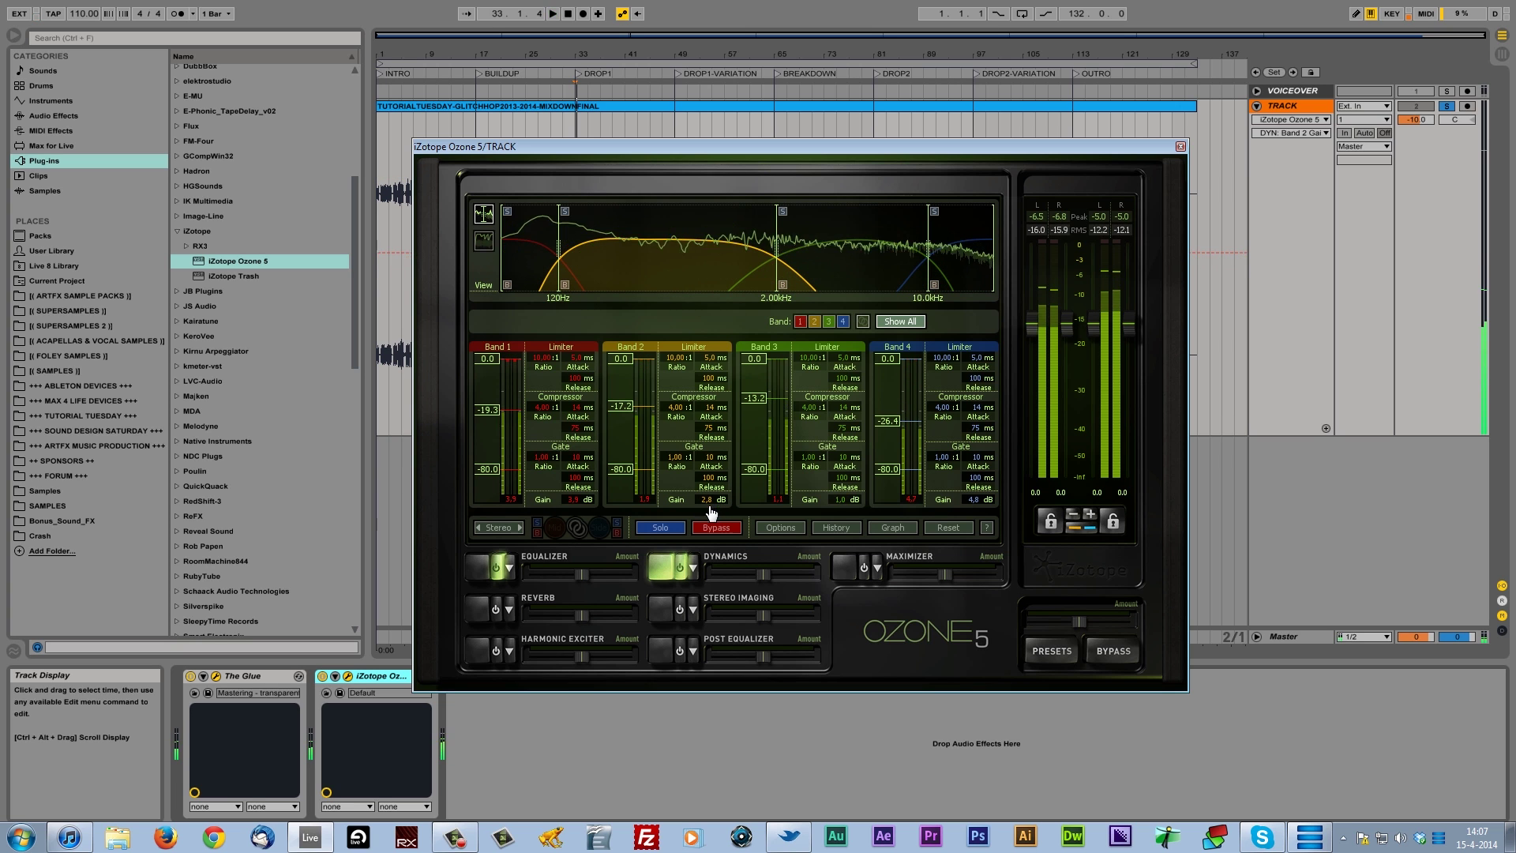
left_click_drag(710, 506, 710, 506)
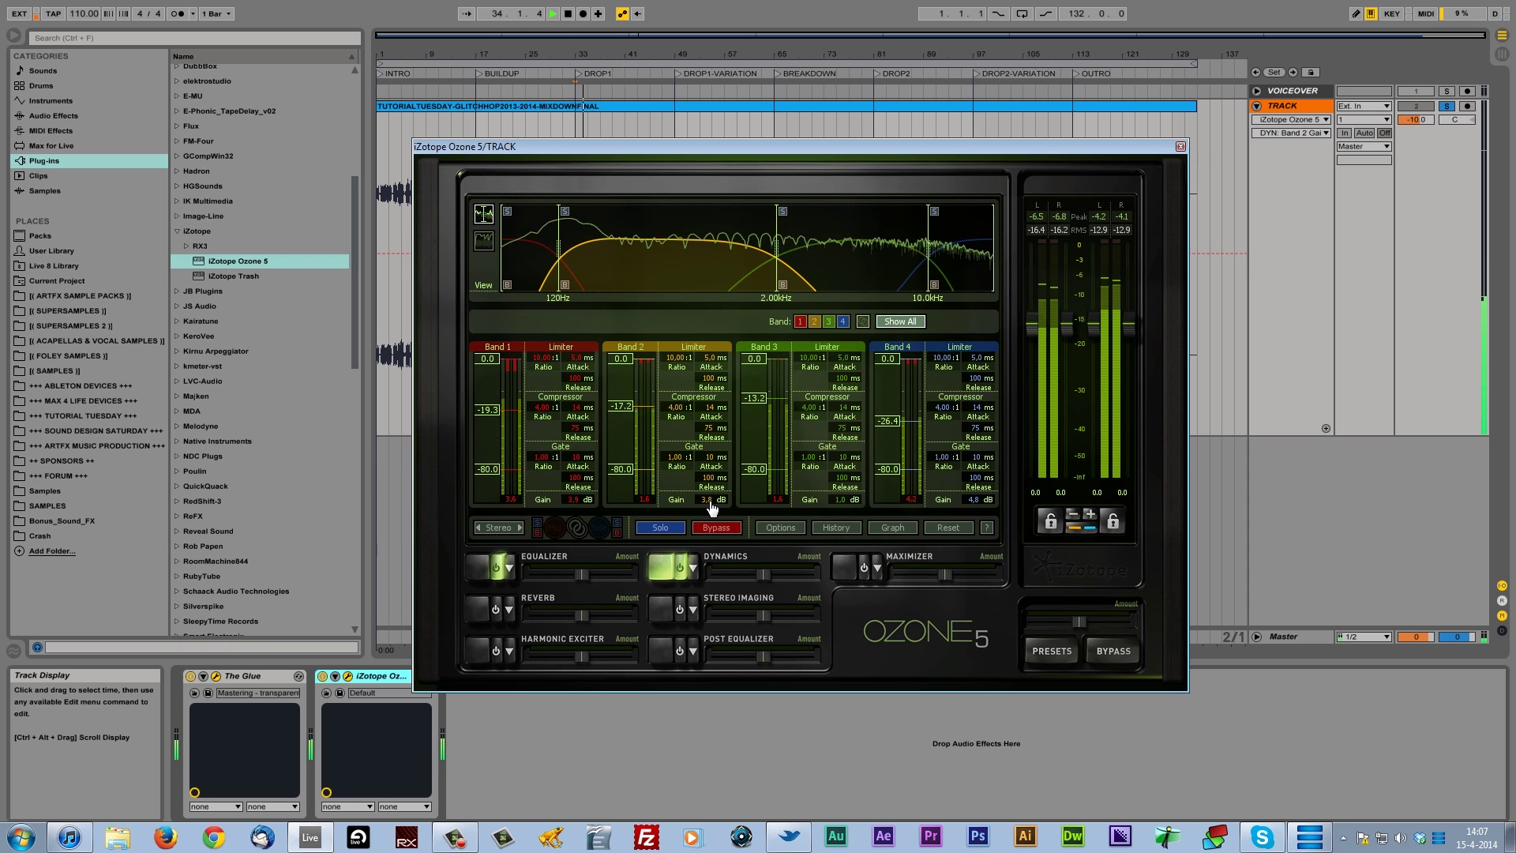
Compare DROP1 with Dynamics bypassed and enabled, and lower Band 1's gain slightly.
left_click(680, 567)
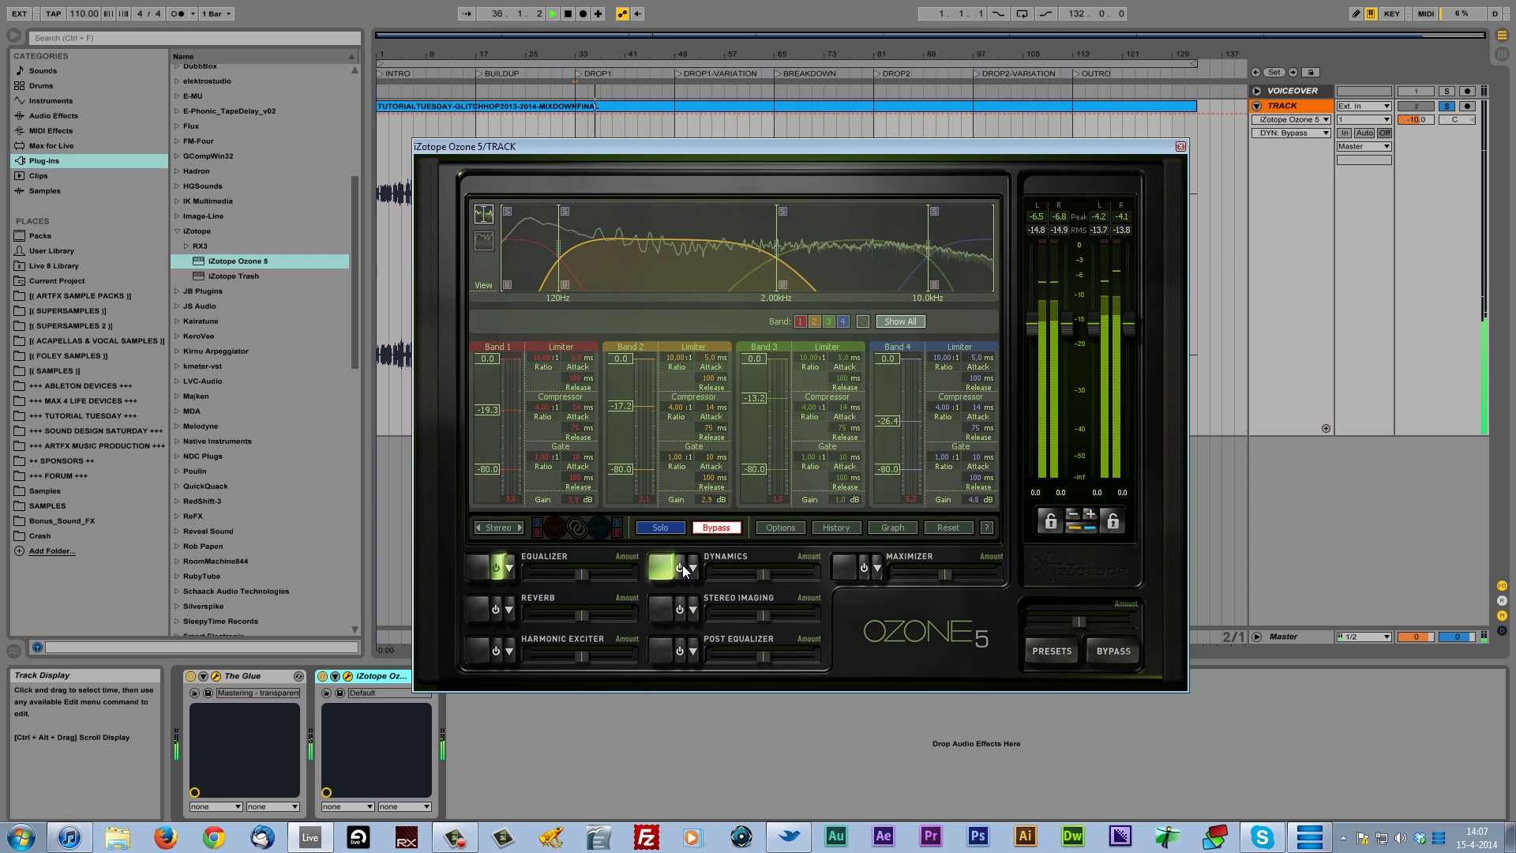
left_click(682, 566)
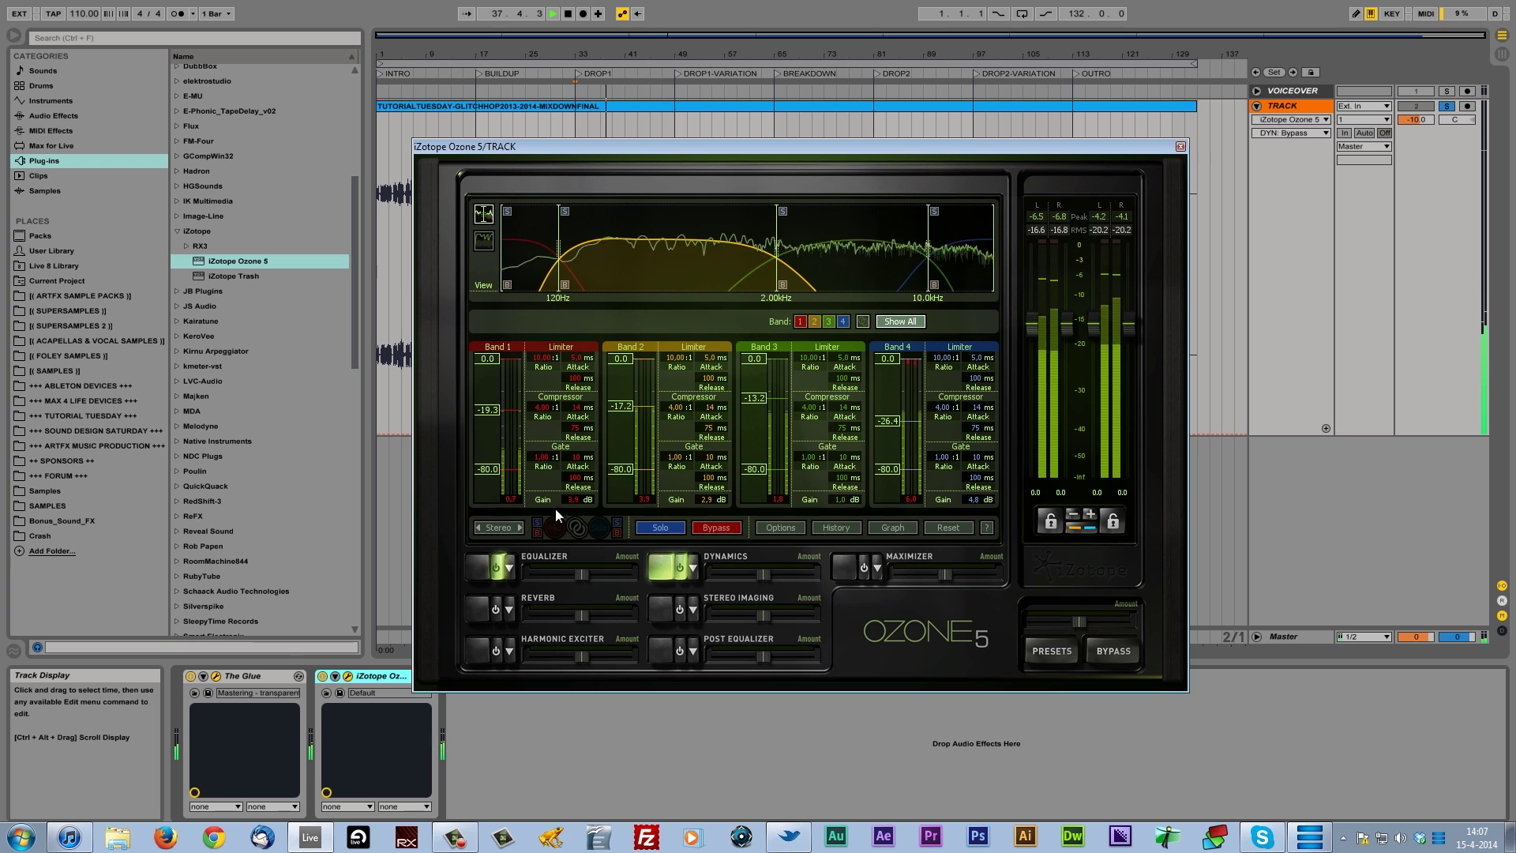
key("space")
left_click_drag(576, 502, 576, 509)
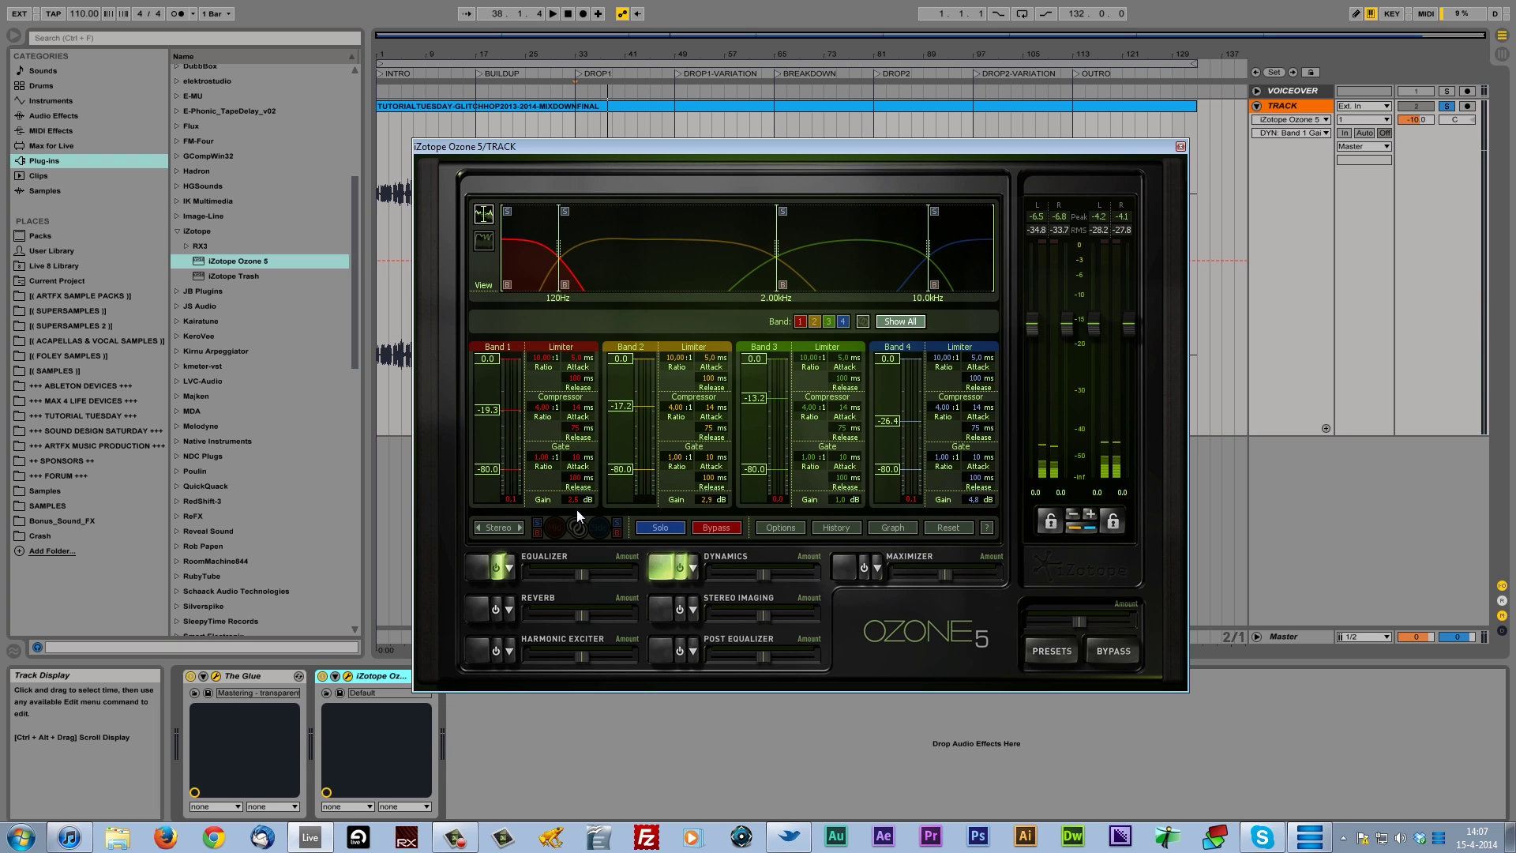
key("space")
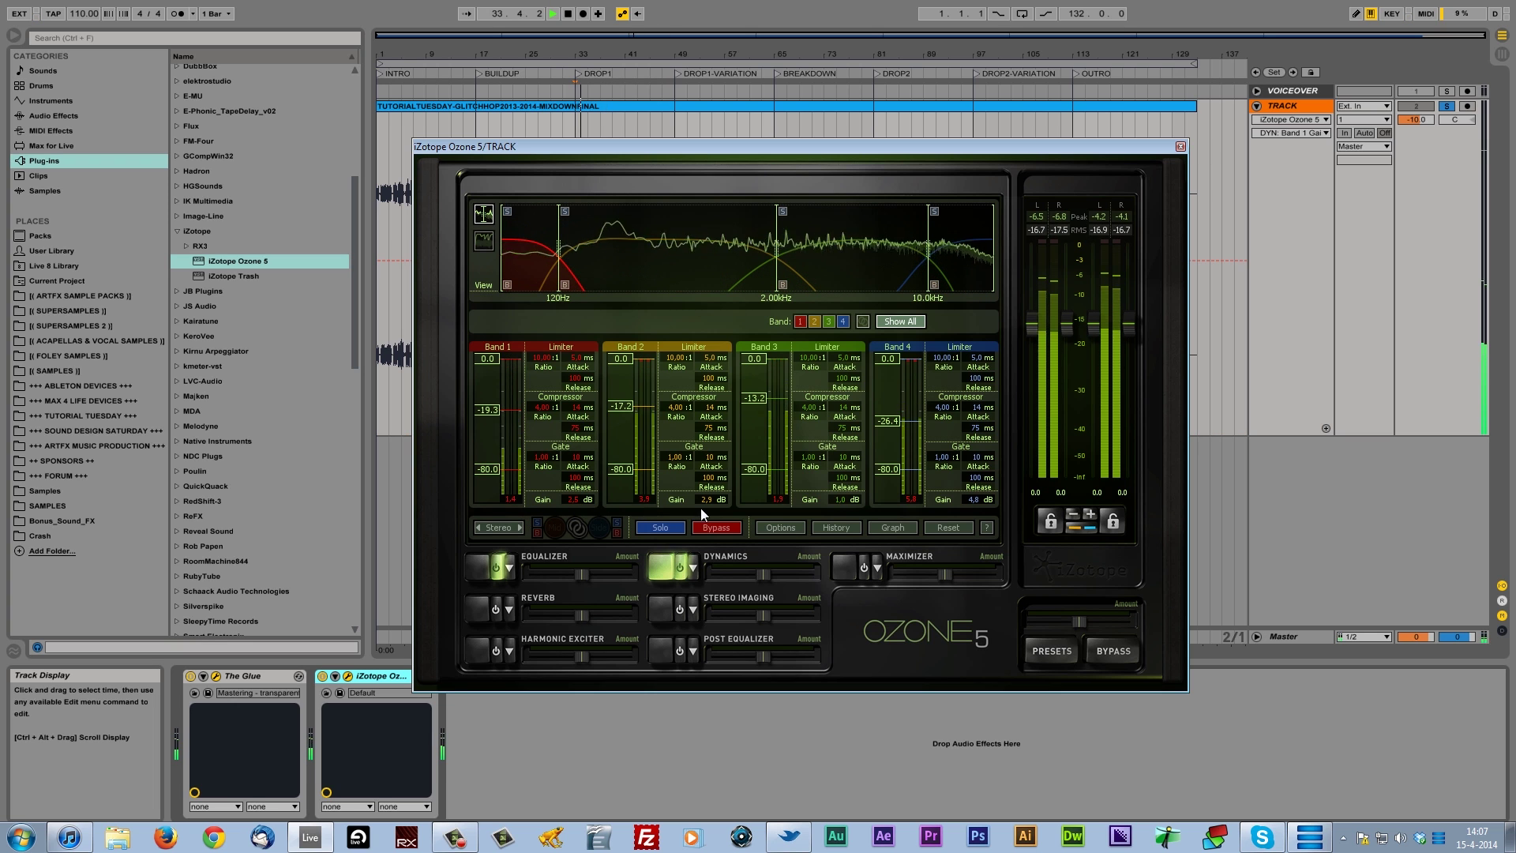
key("space")
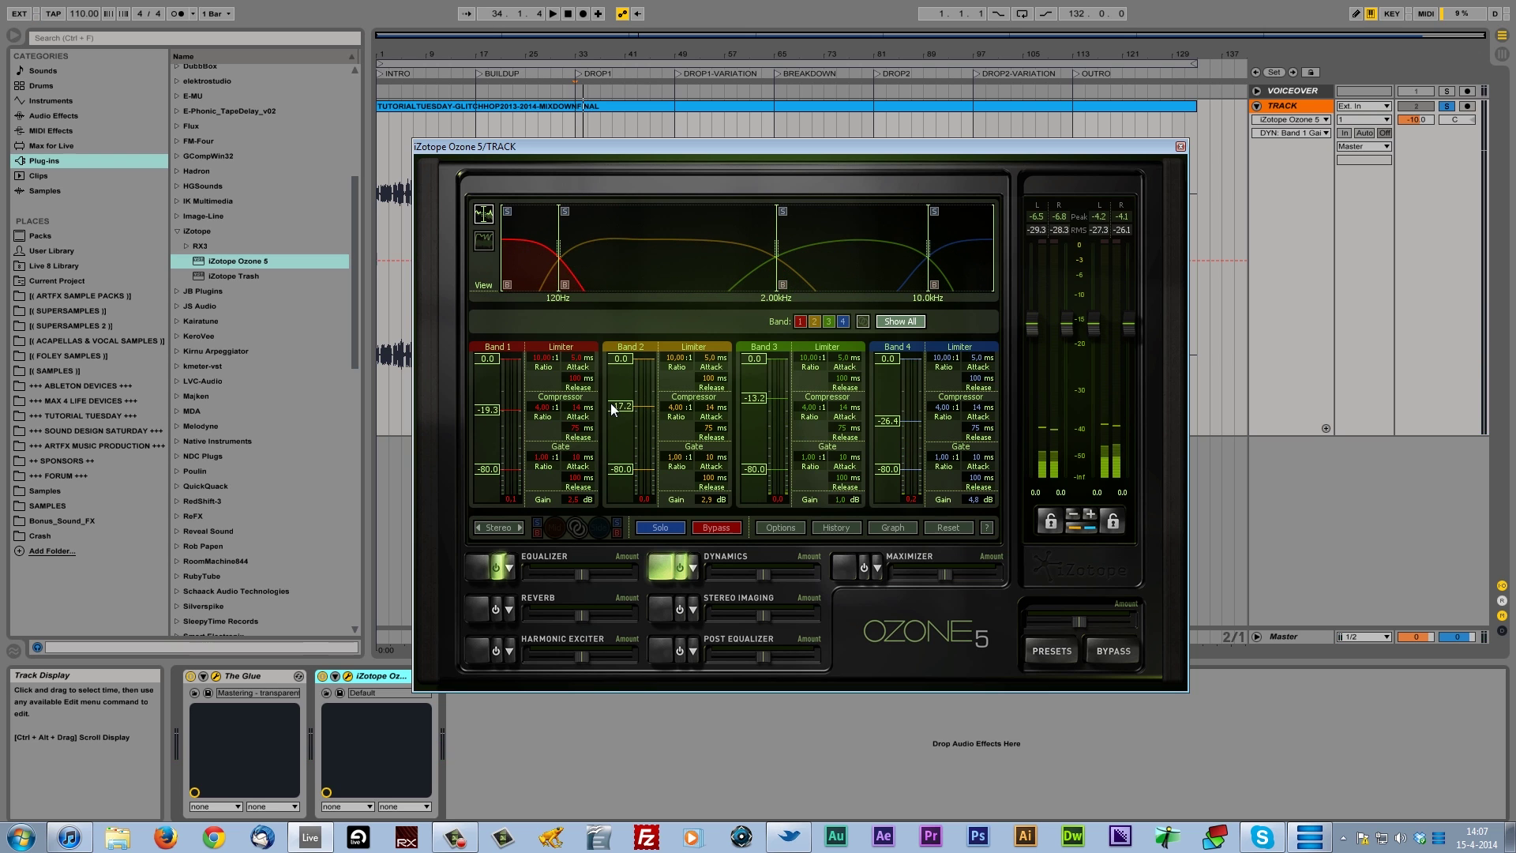
Raise the compressor thresholds of Band 2 to -12.5 dB and Band 1 to -14.3 dB, auditioning DROP1.
left_click_drag(609, 403, 618, 400)
key("space")
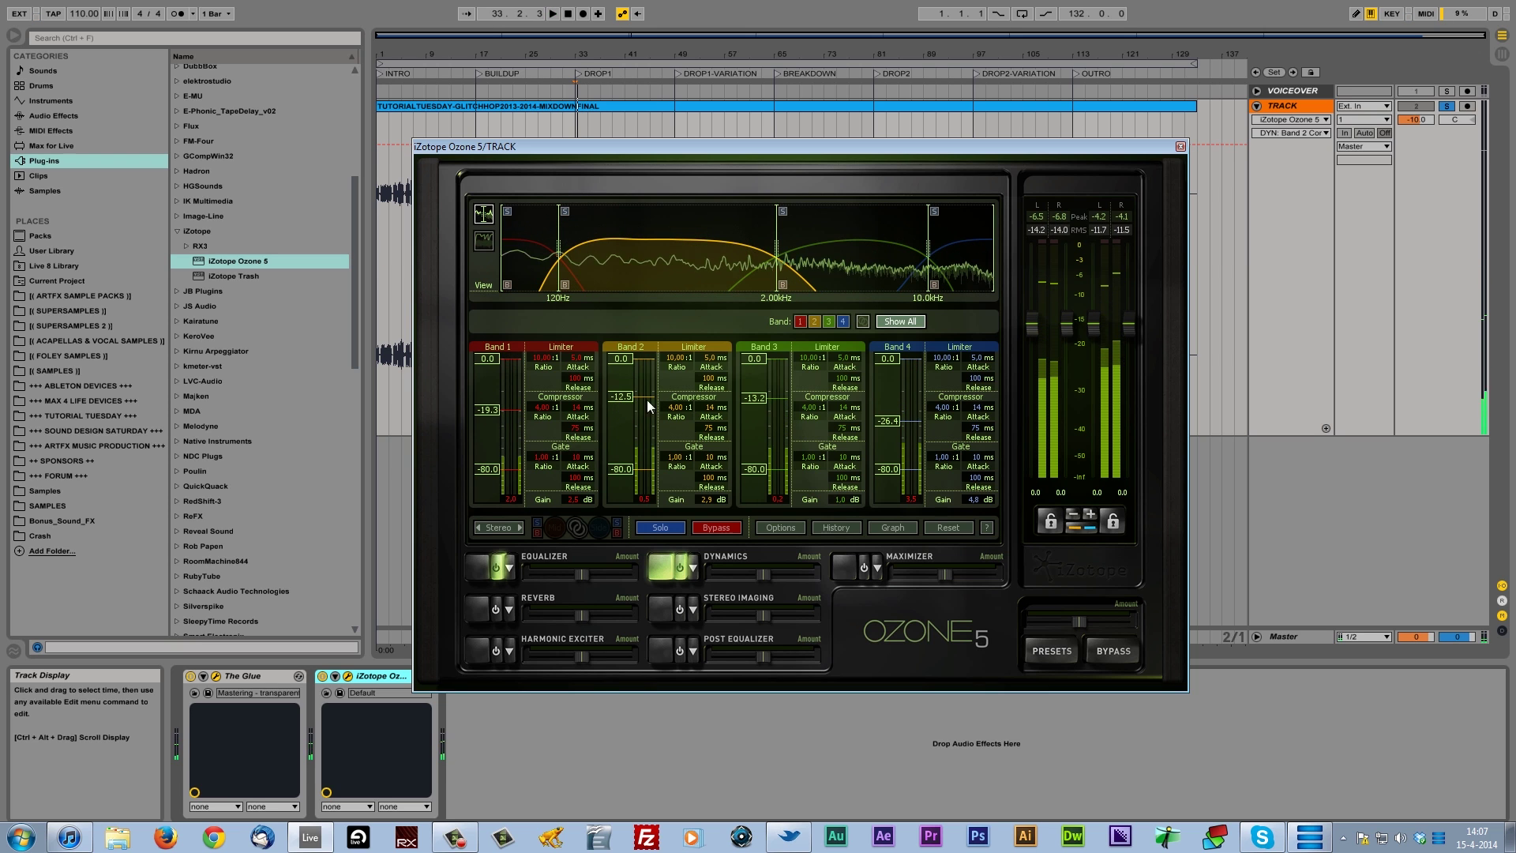
key("space")
left_click_drag(488, 416, 483, 401)
key("space")
key("space")
key("space")
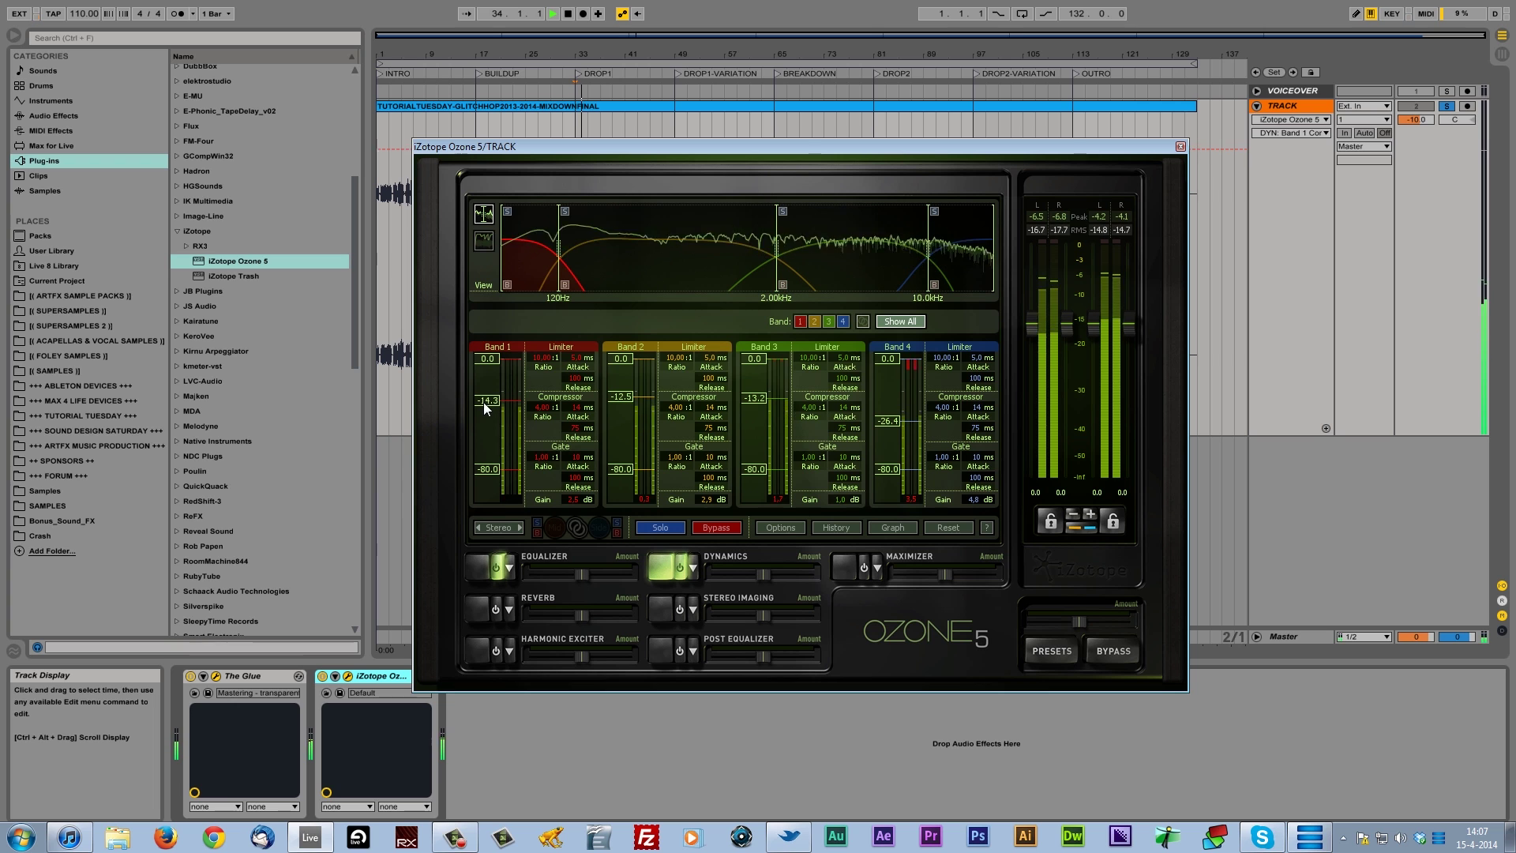
Raise the compressor thresholds of Band 3 to -10.8 dB and Band 4 to -21.2 dB.
mouse_move(754, 400)
left_mouse_down()
mouse_move(749, 383)
mouse_move(751, 397)
left_mouse_up()
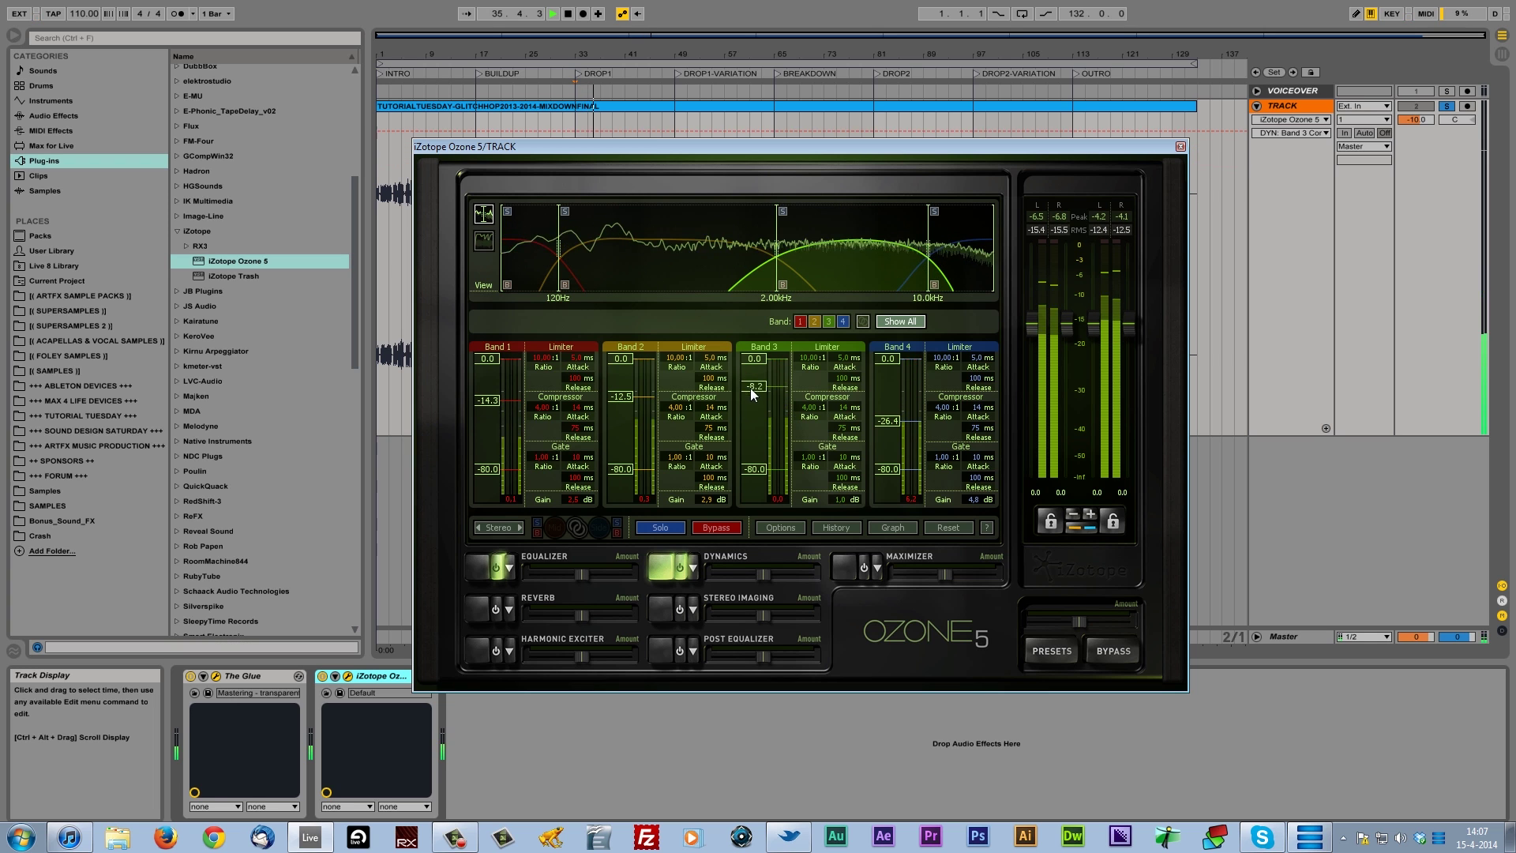
left_click_drag(884, 423, 885, 420)
key("space")
Play DROP1 with Dynamics bypassed and re-enabled to judge the raised thresholds of all four bands.
left_click(679, 561)
key("space")
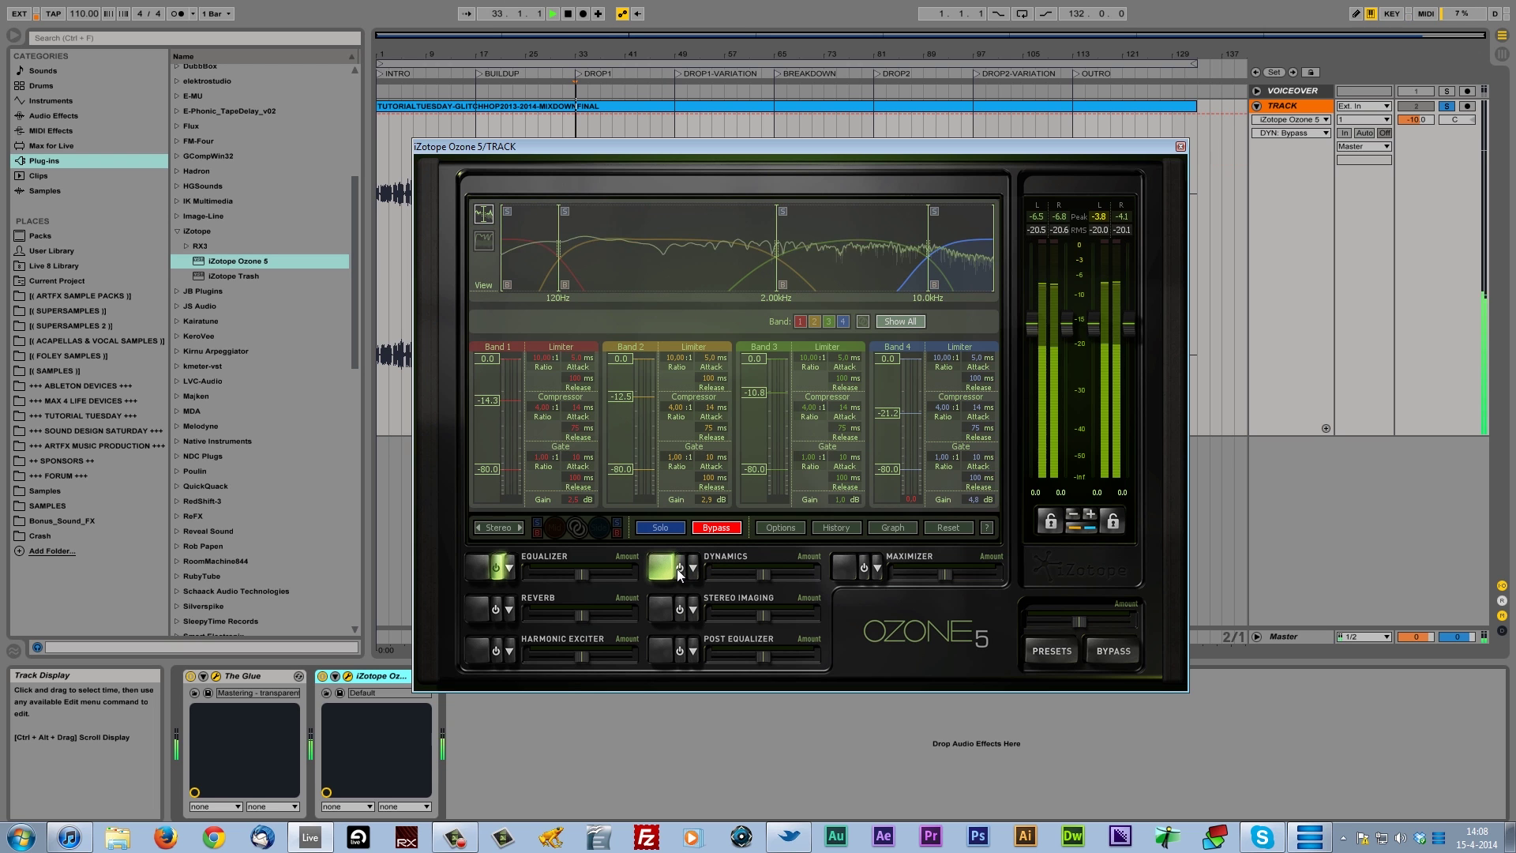
left_click(679, 562)
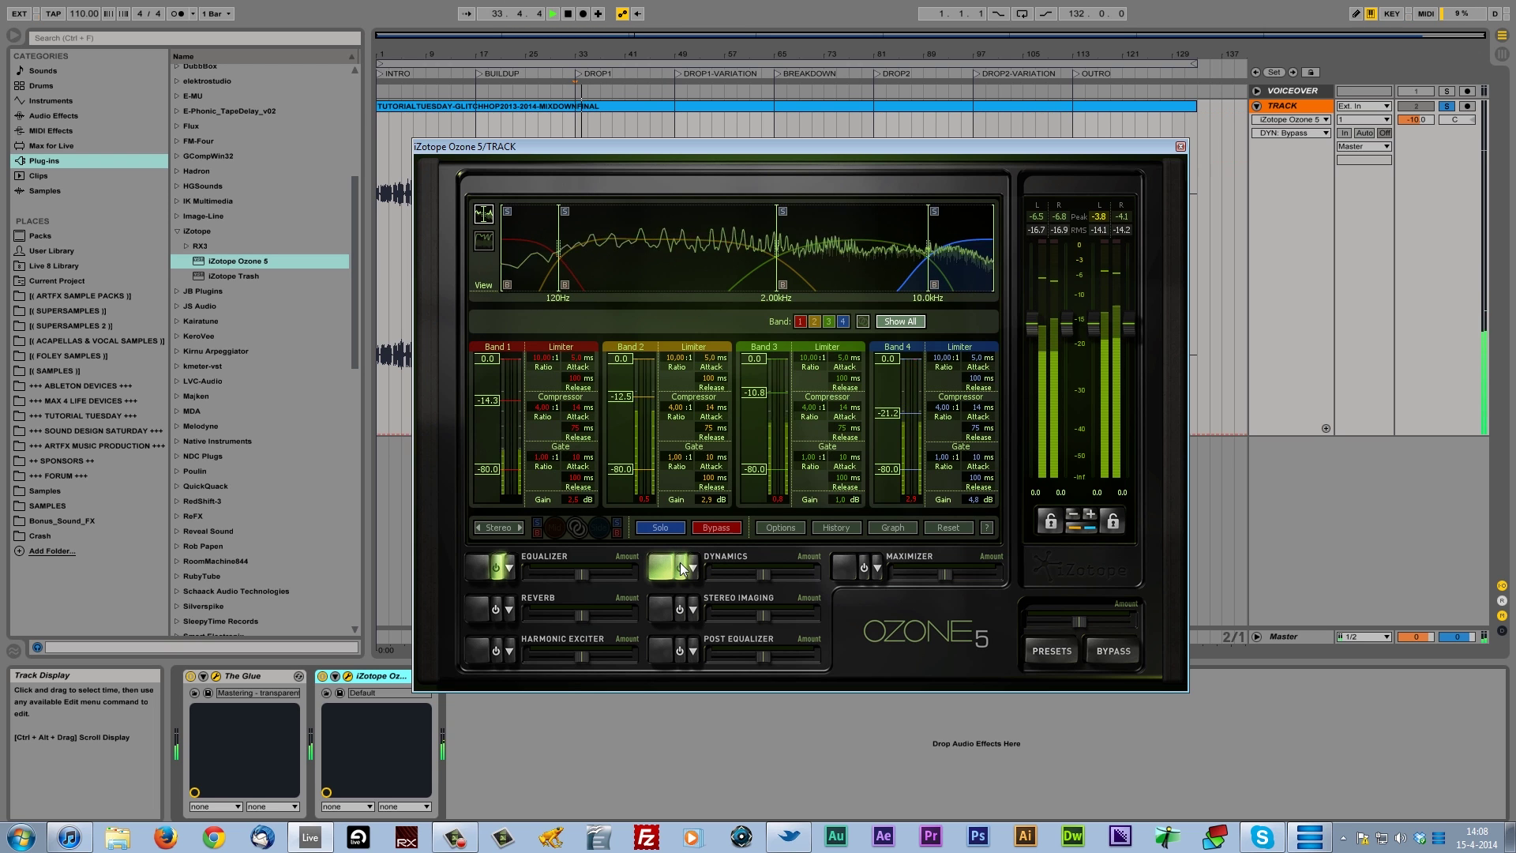
key("space")
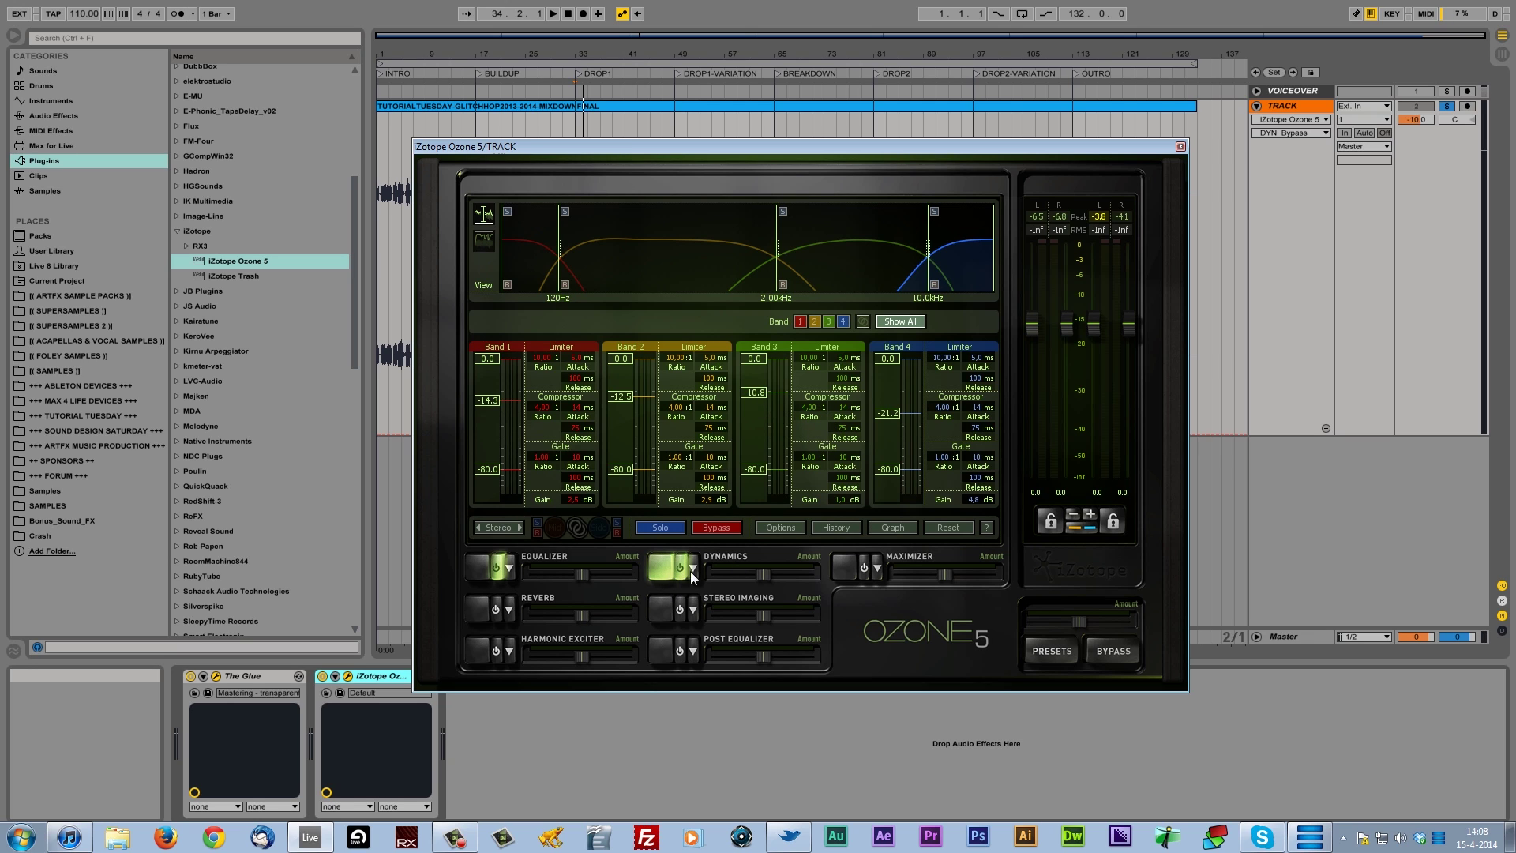
Enable the Harmonic Exciter in Tape mode and set Band 4's amount to 1.5 while playing DROP1.
left_click(481, 659)
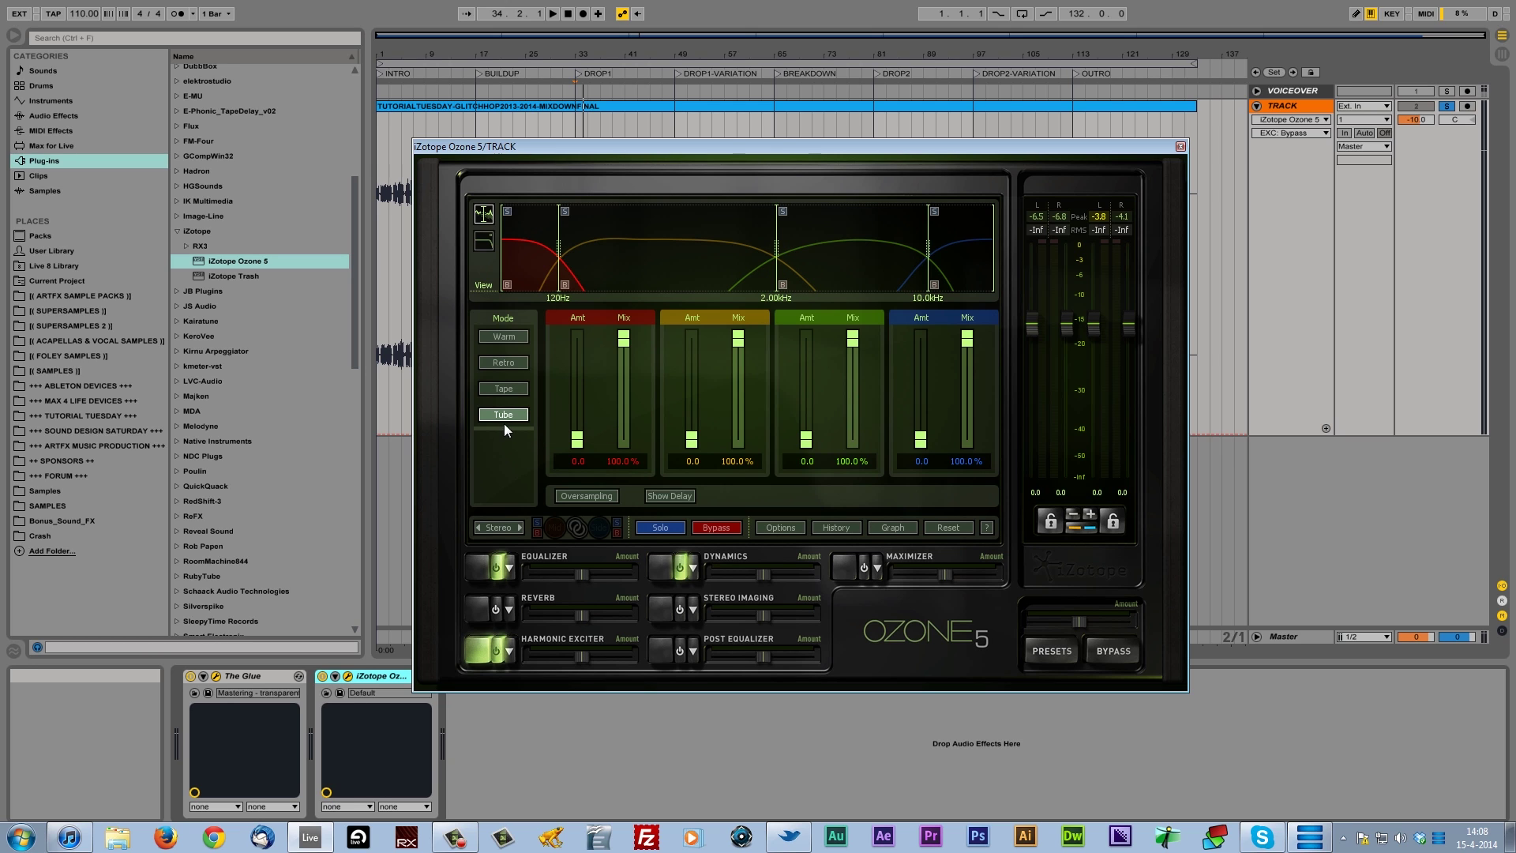
left_click(504, 389)
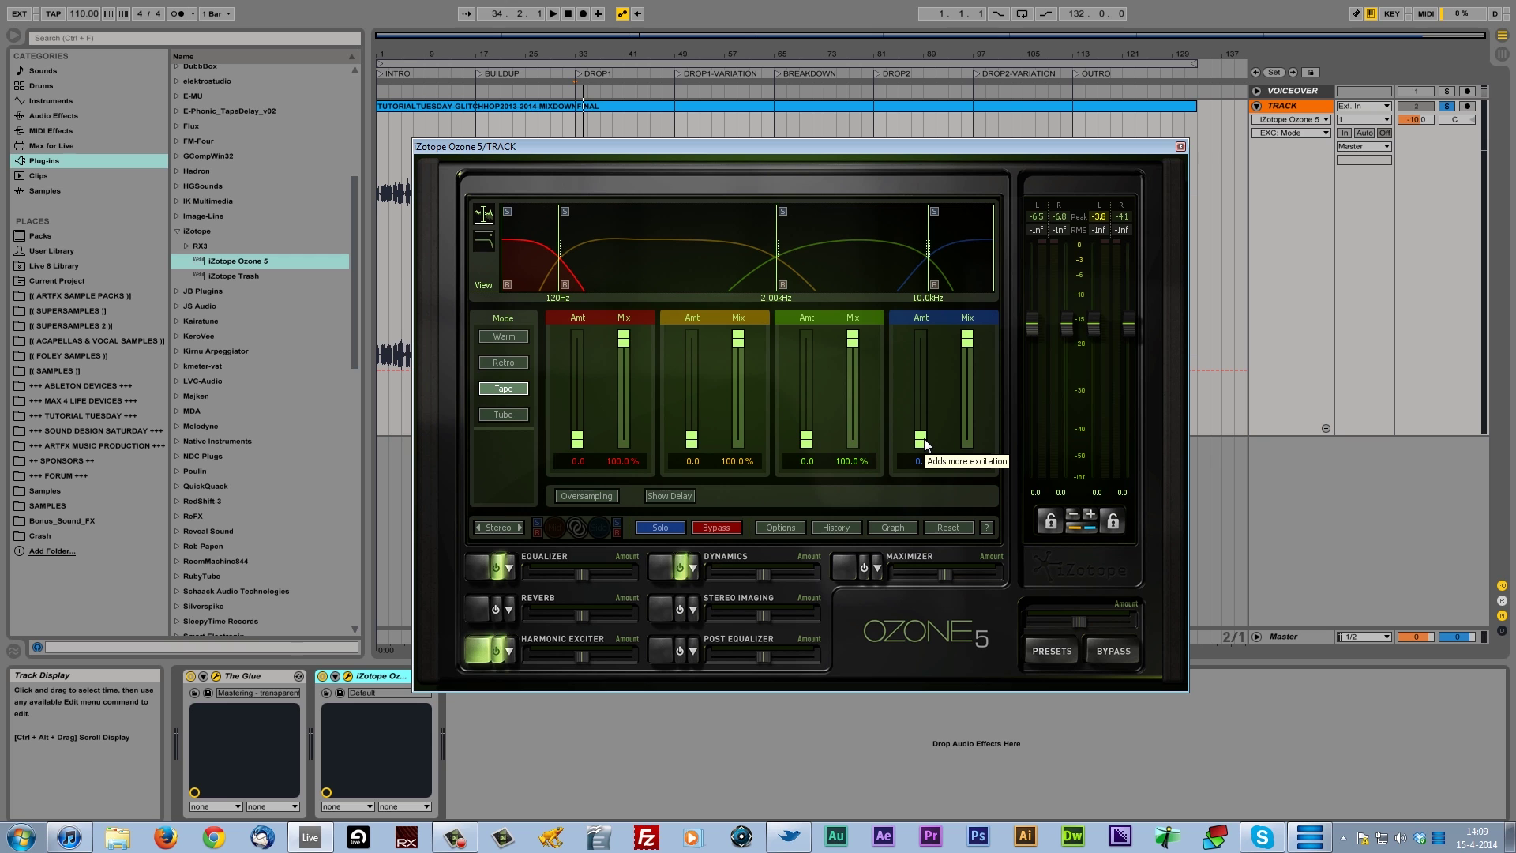
key("space")
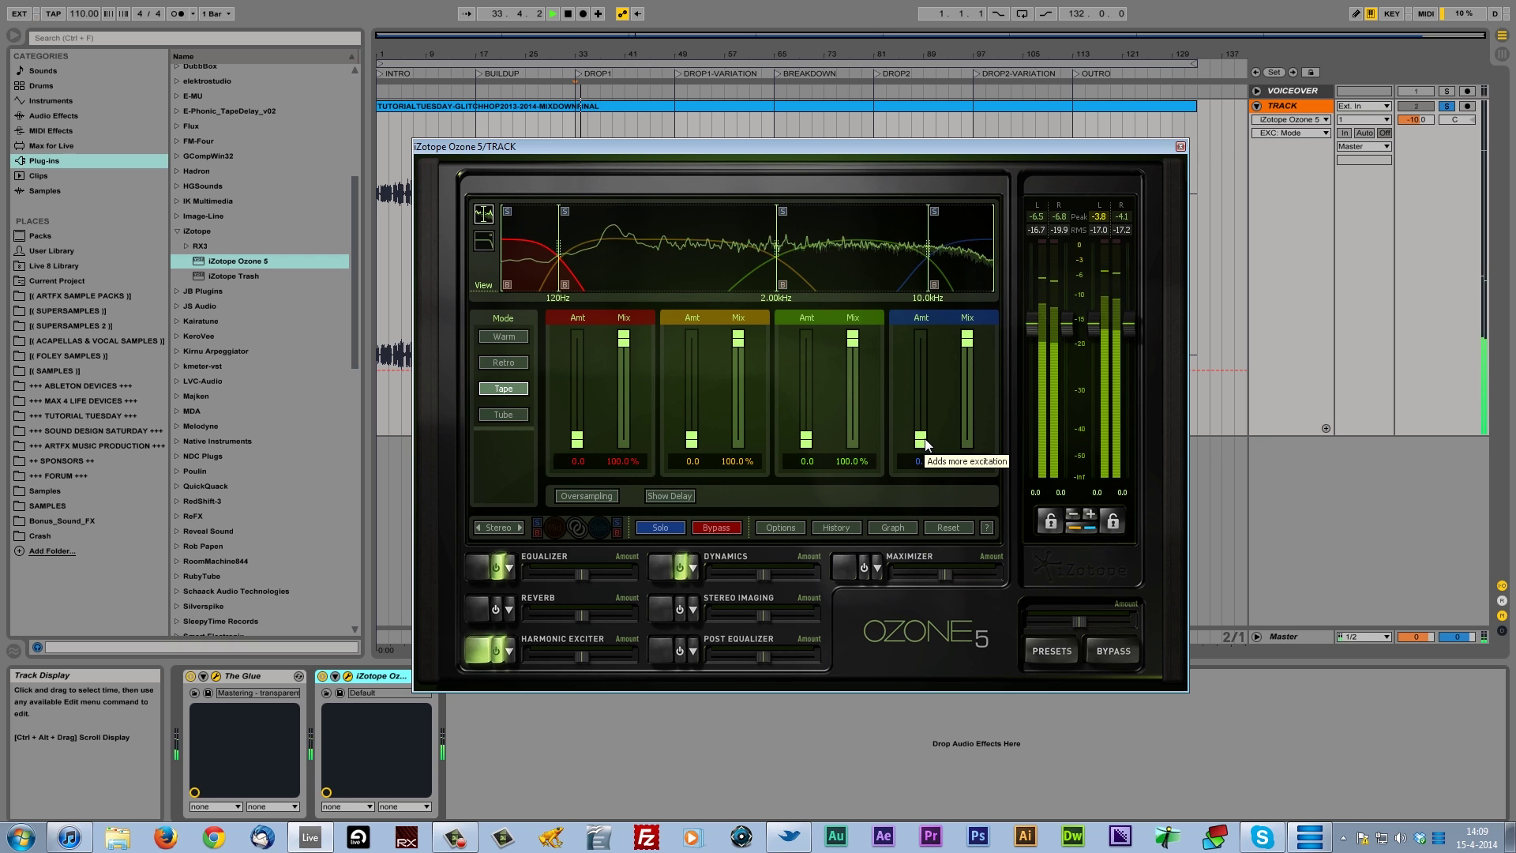
mouse_move(920, 444)
left_mouse_down()
mouse_move(946, 372)
mouse_move(932, 428)
left_mouse_up()
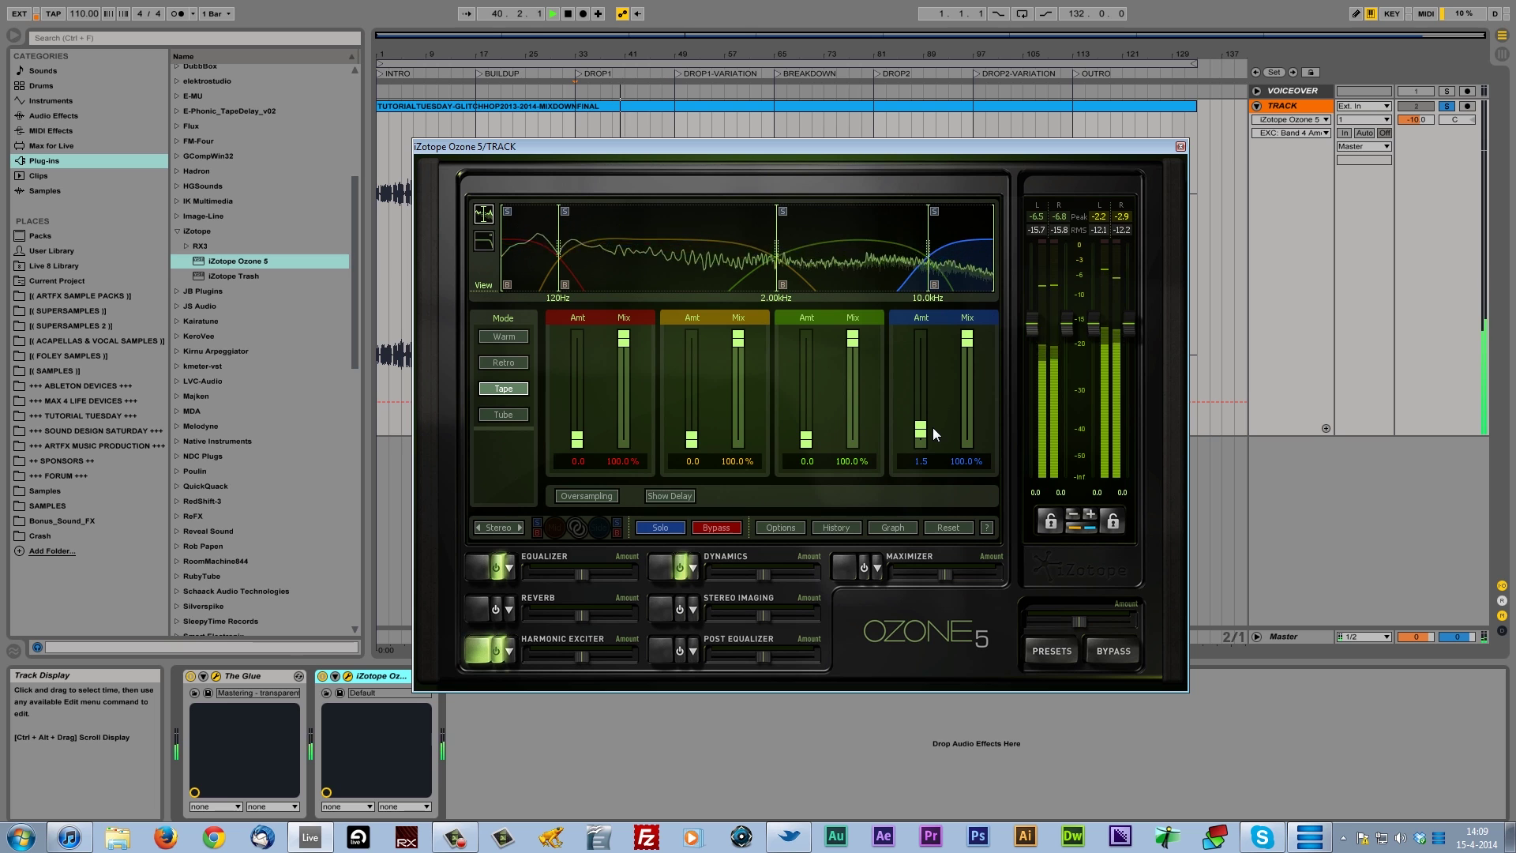
key("space")
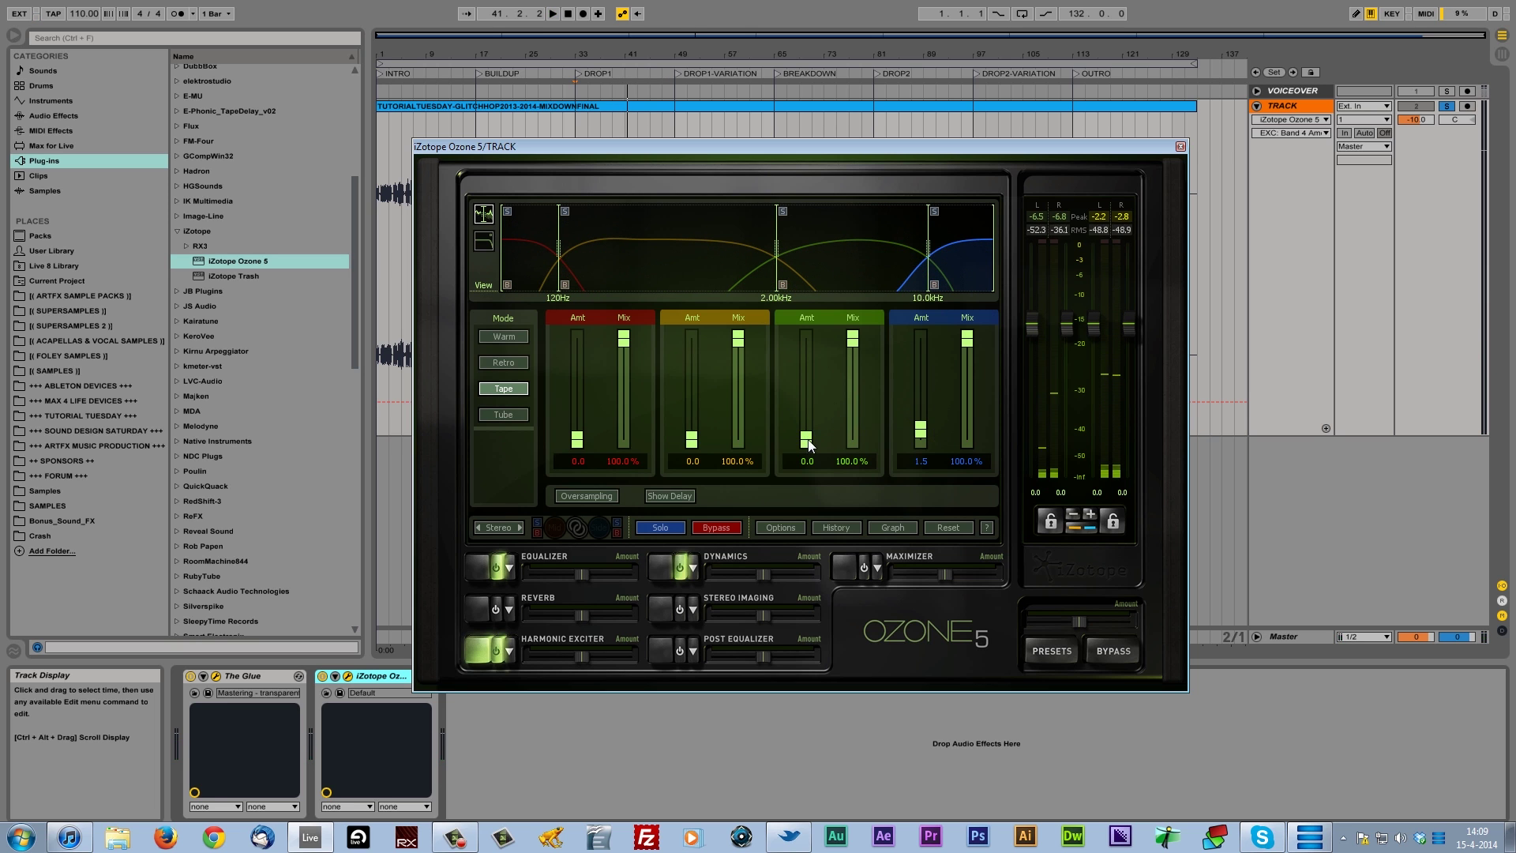
Set the exciter amounts of Band 3 to 0.6, Band 2 to 1.1 and Band 1 to 0.8.
left_click_drag(810, 442, 810, 439)
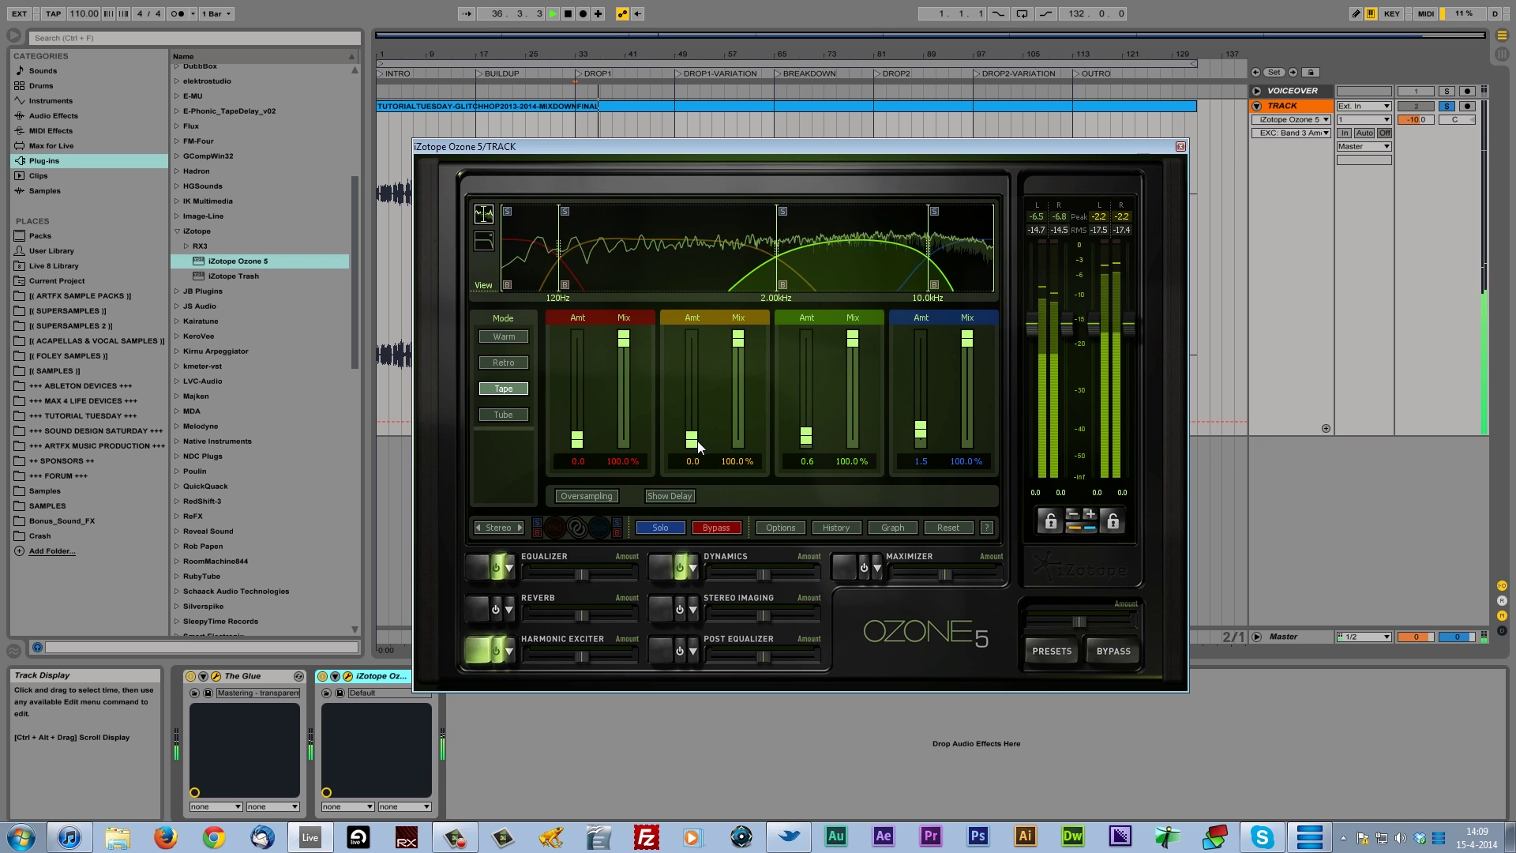
left_click_drag(698, 441, 698, 432)
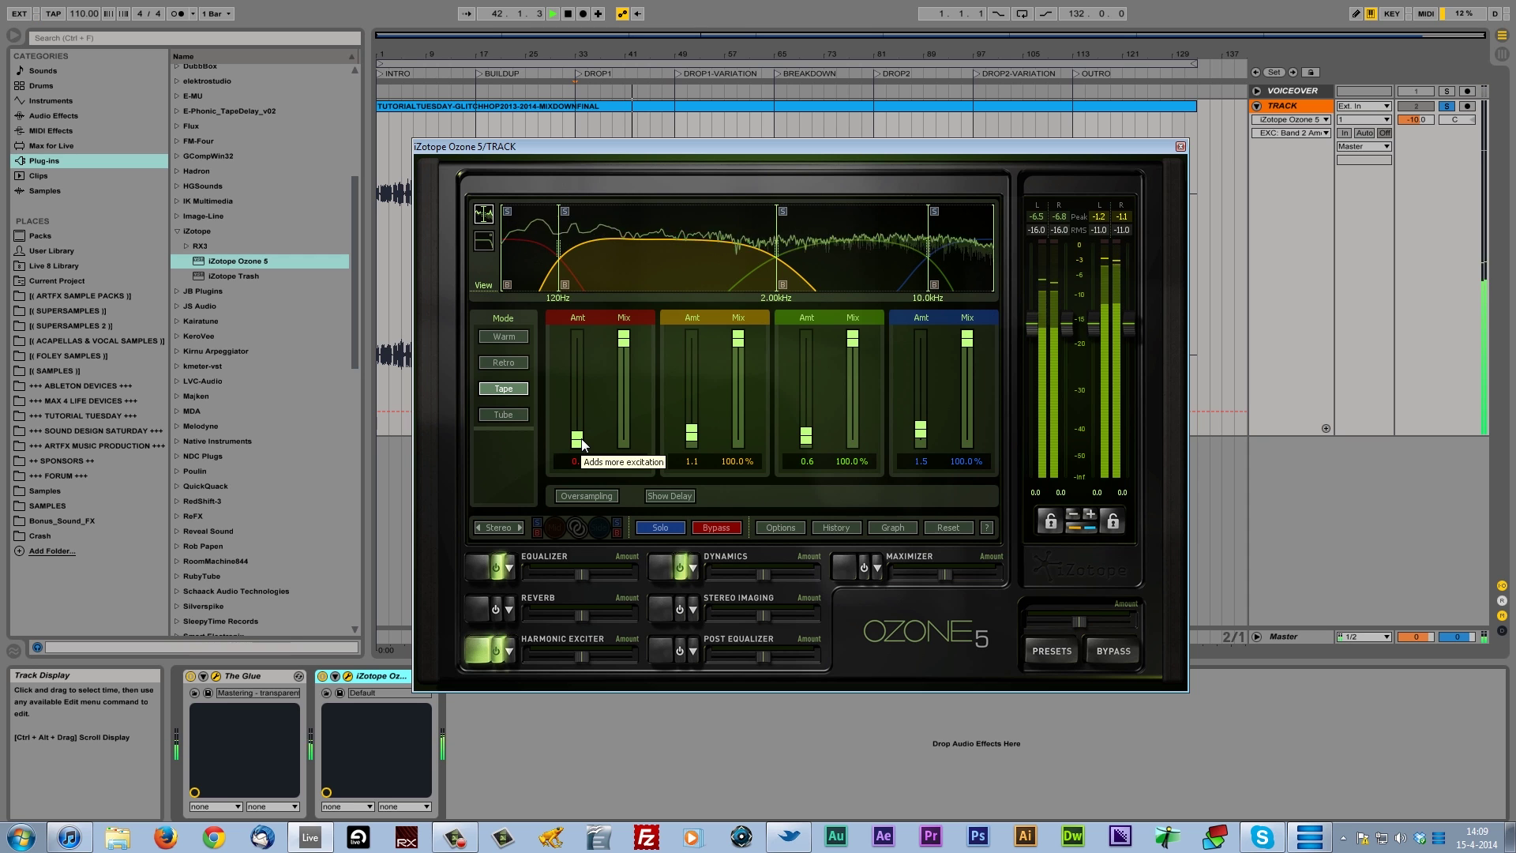
mouse_move(581, 439)
left_mouse_down()
mouse_move(605, 376)
mouse_move(575, 445)
left_mouse_up()
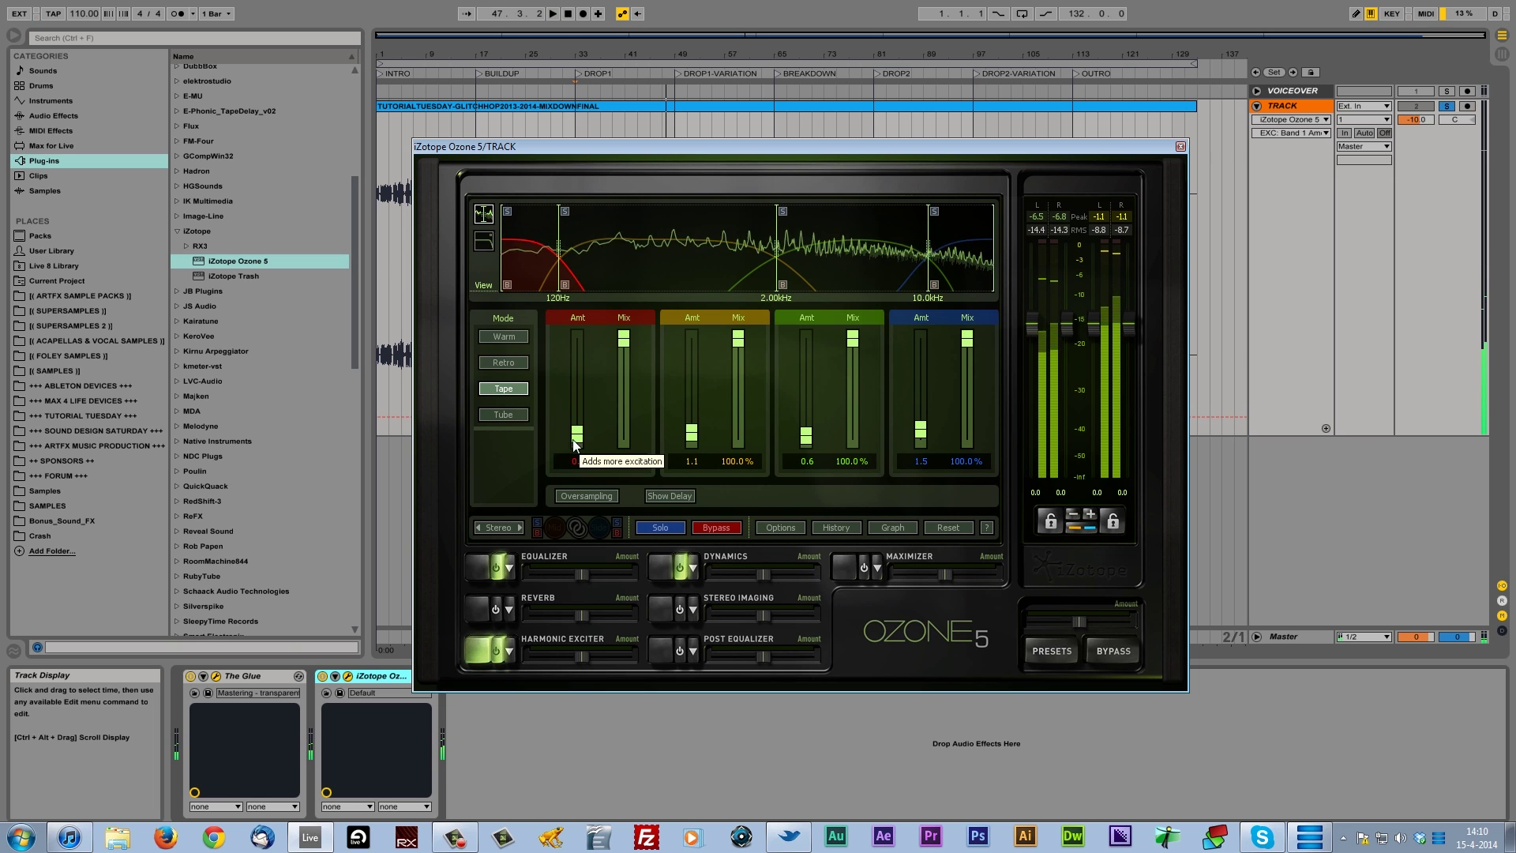
Switch the Harmonic Exciter to Tube mode and compare DROP1 with the exciter bypassed and re-enabled.
left_click(503, 415)
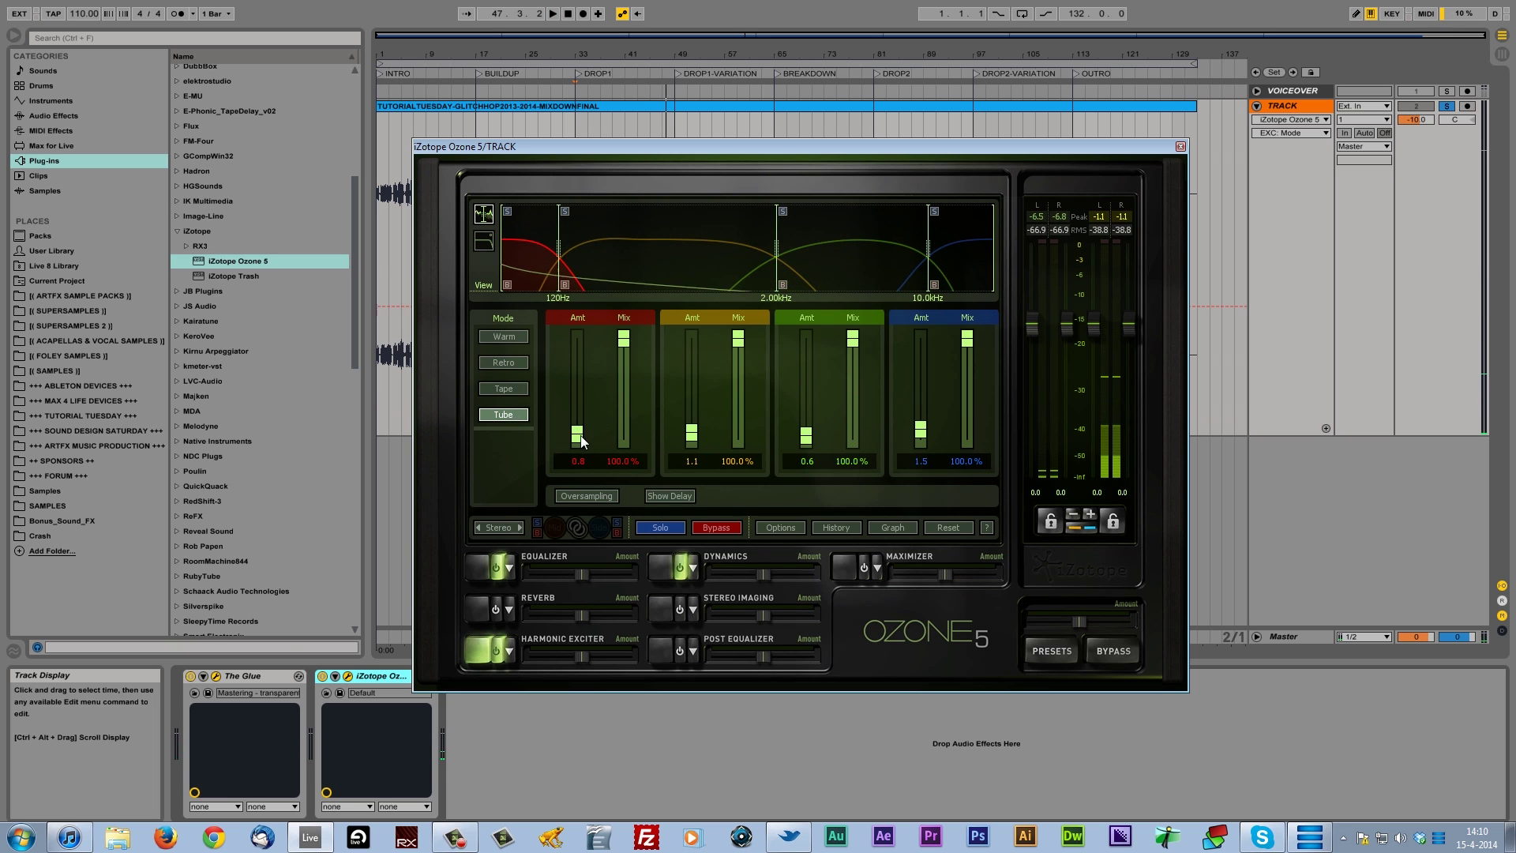
key("space")
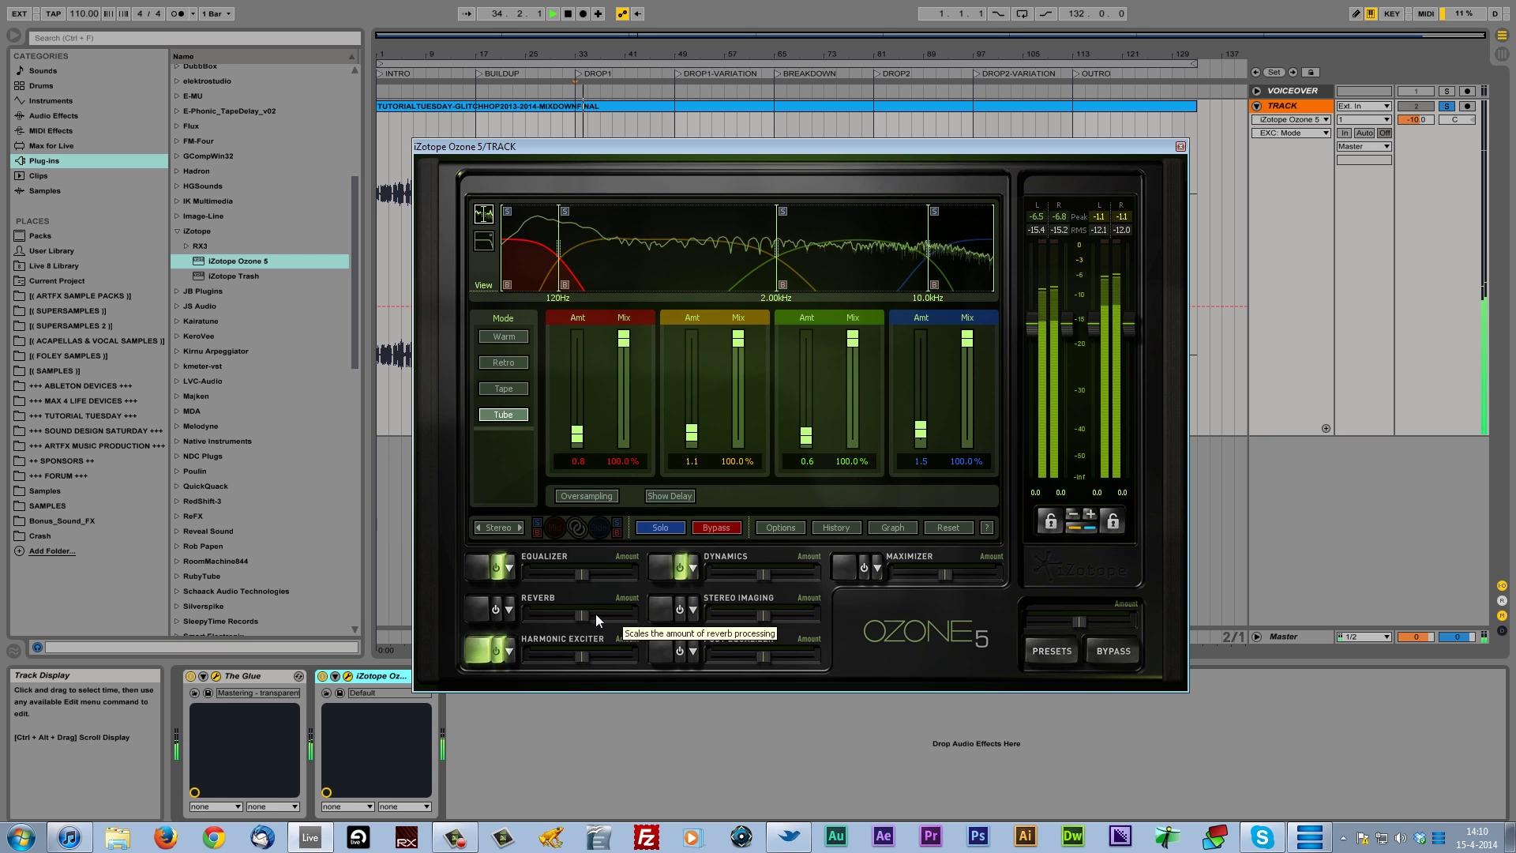
left_click(499, 651)
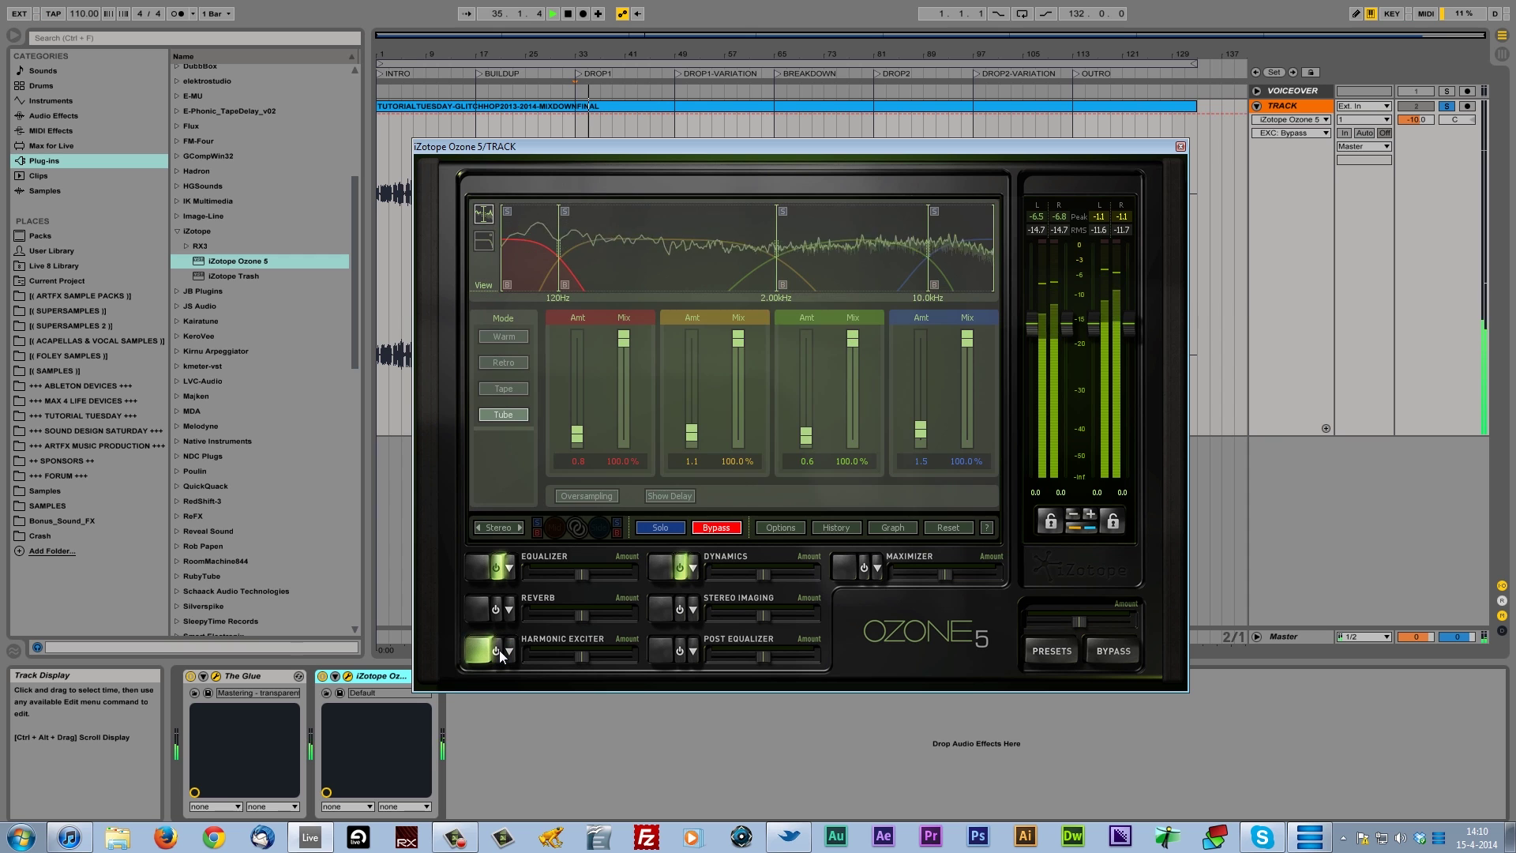
left_click(499, 650)
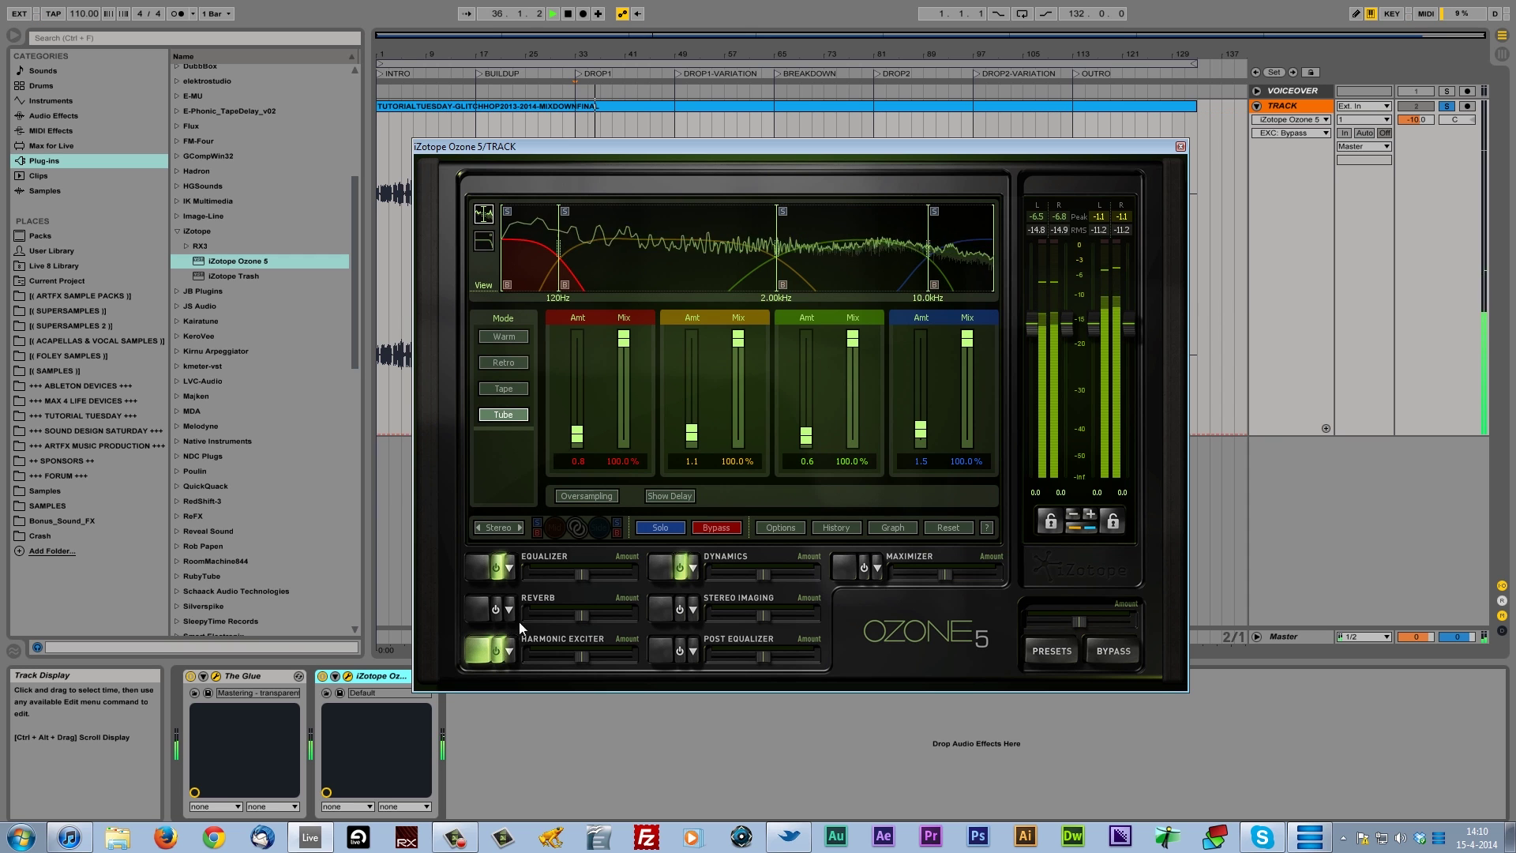
Raise the exciter amounts to 2.2 for Band 1, 2.5 for Band 2, 3.6 for Band 3 and 5.3 for Band 4.
mouse_move(578, 434)
left_mouse_down()
mouse_move(576, 348)
mouse_move(580, 424)
left_mouse_up()
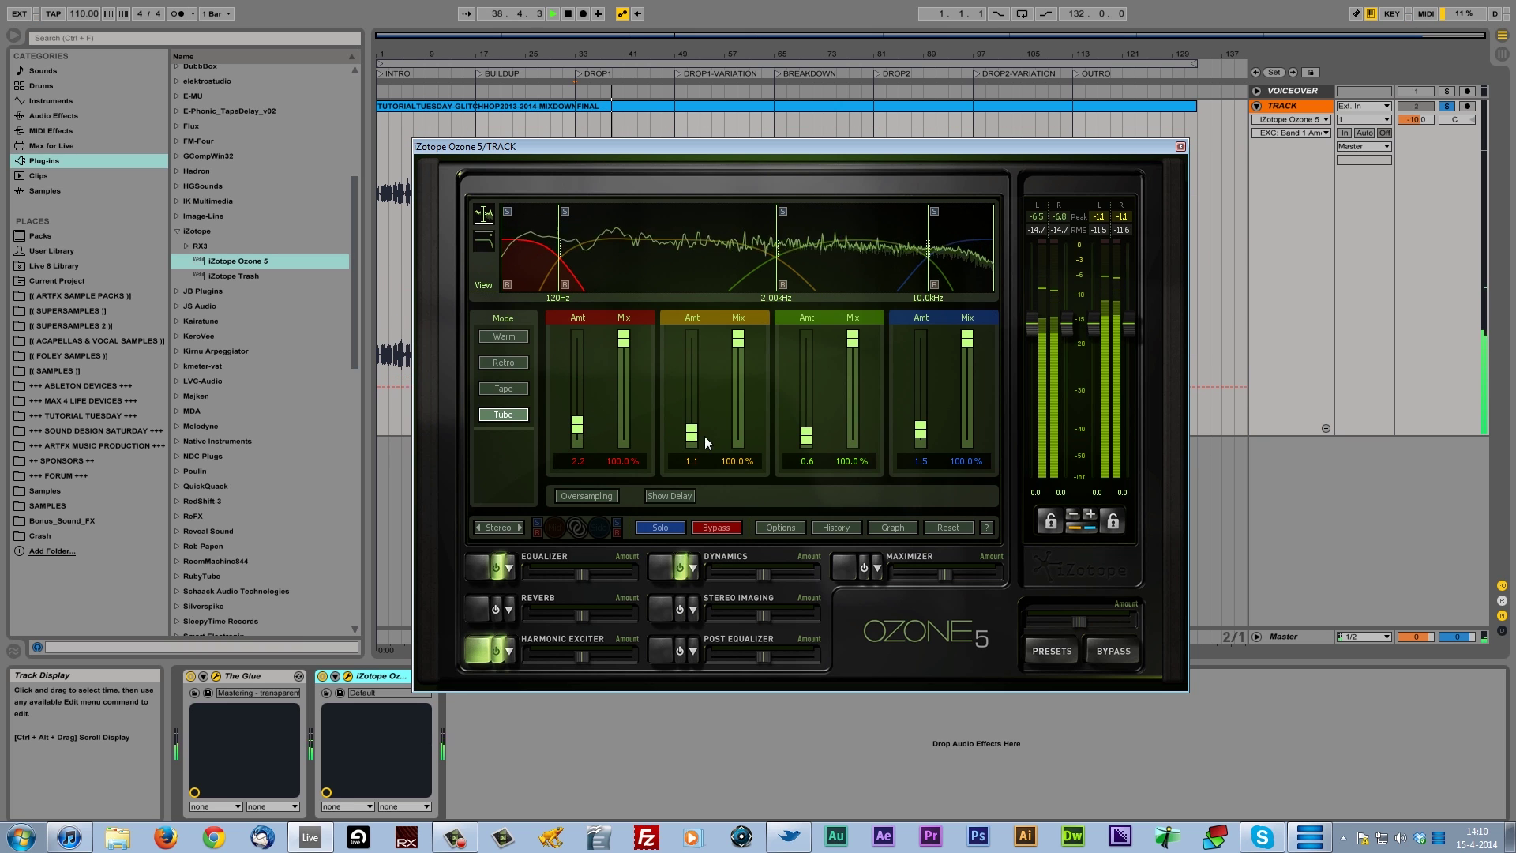
mouse_move(694, 436)
left_mouse_down()
mouse_move(698, 389)
mouse_move(696, 425)
left_mouse_up()
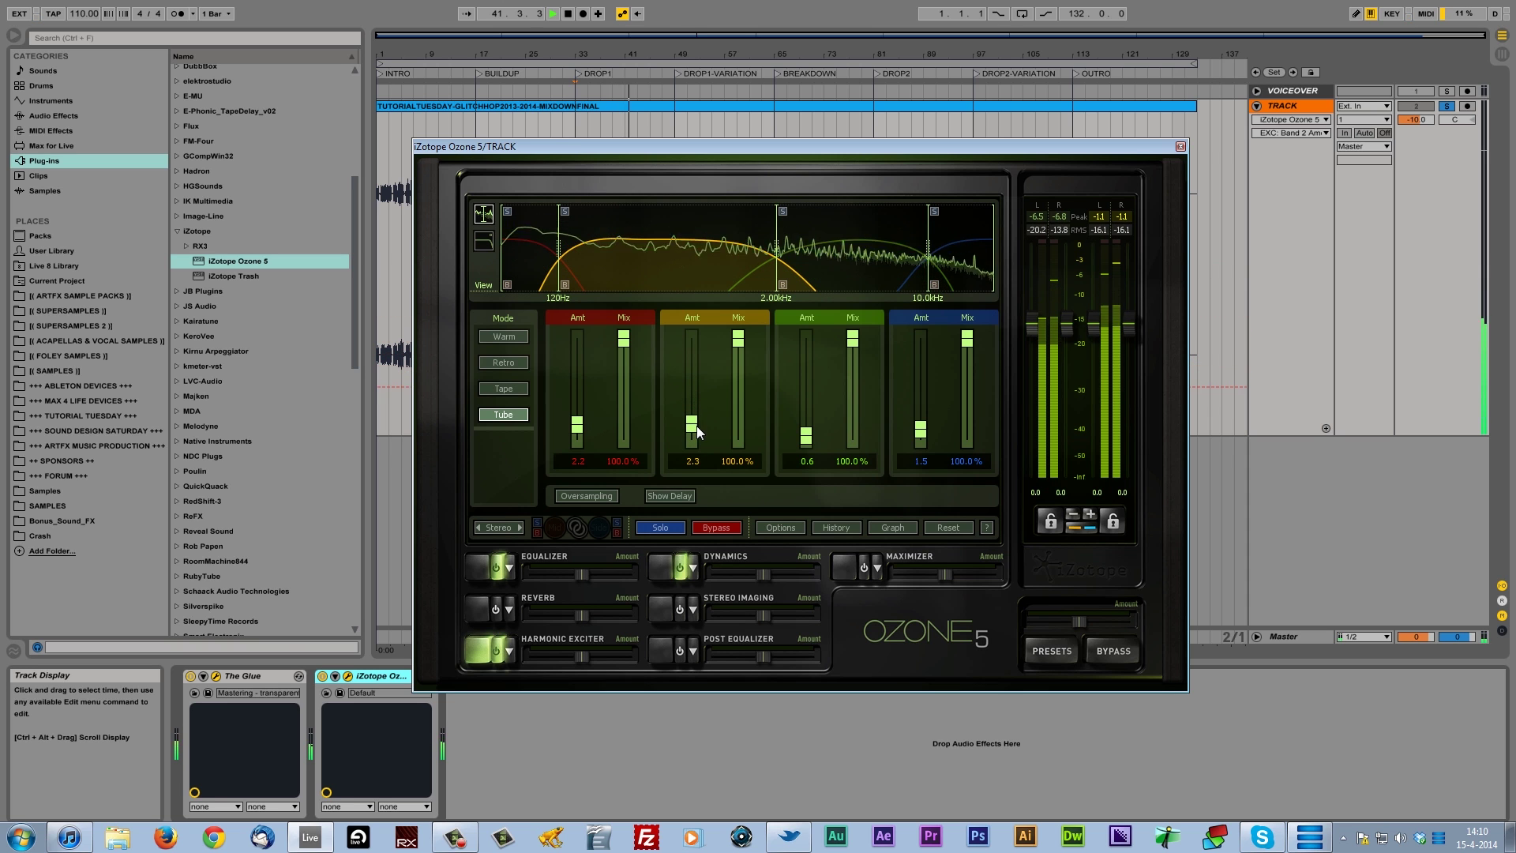
left_click_drag(805, 439, 801, 419)
left_click_drag(927, 429, 923, 396)
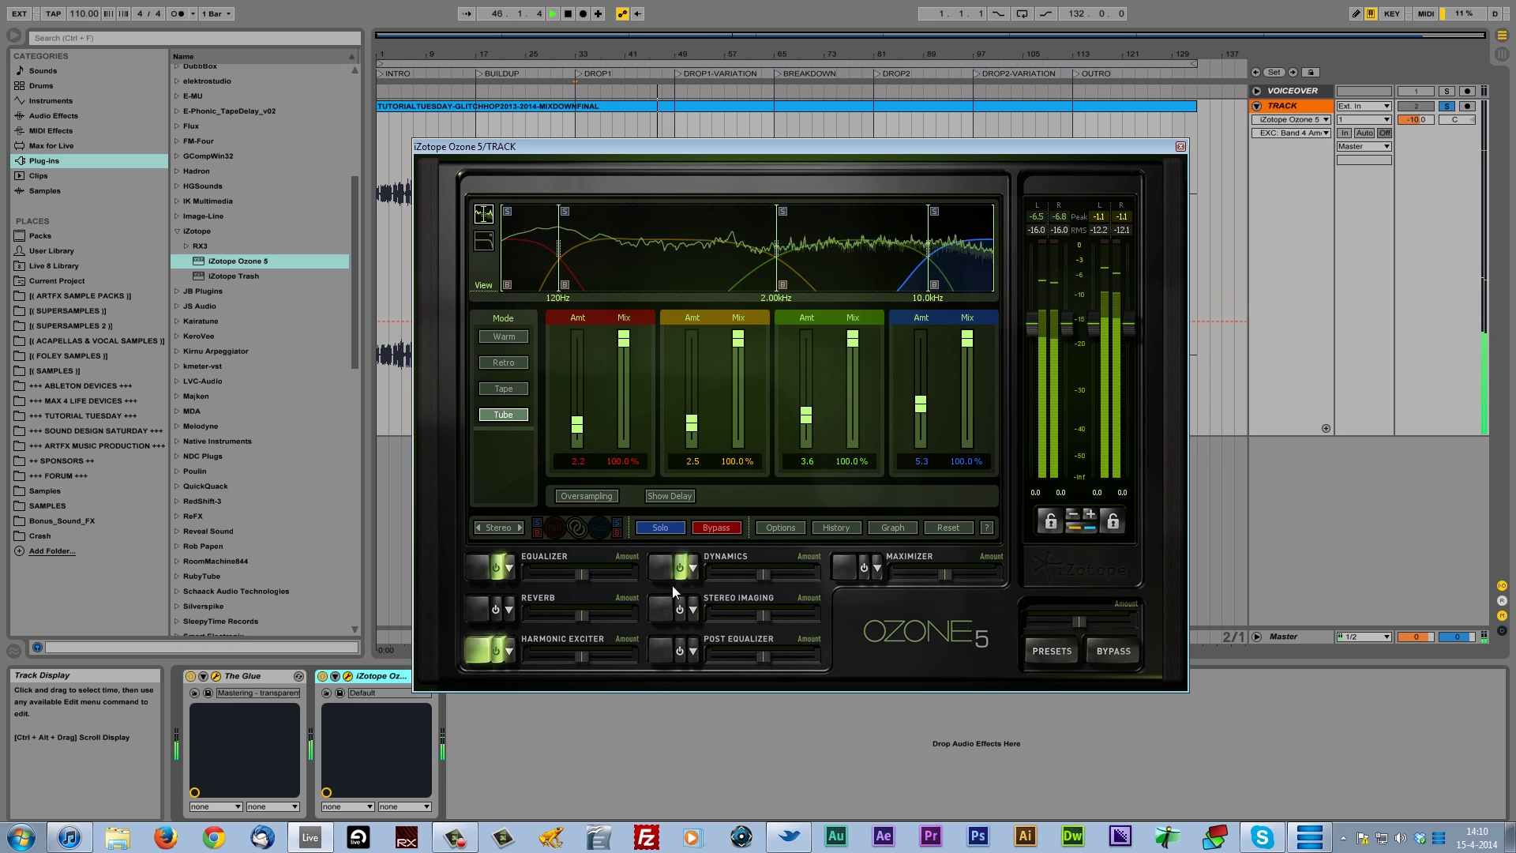
Compare the playing track with the Harmonic Exciter bypassed and re-enabled to judge the higher amounts.
left_click(717, 528)
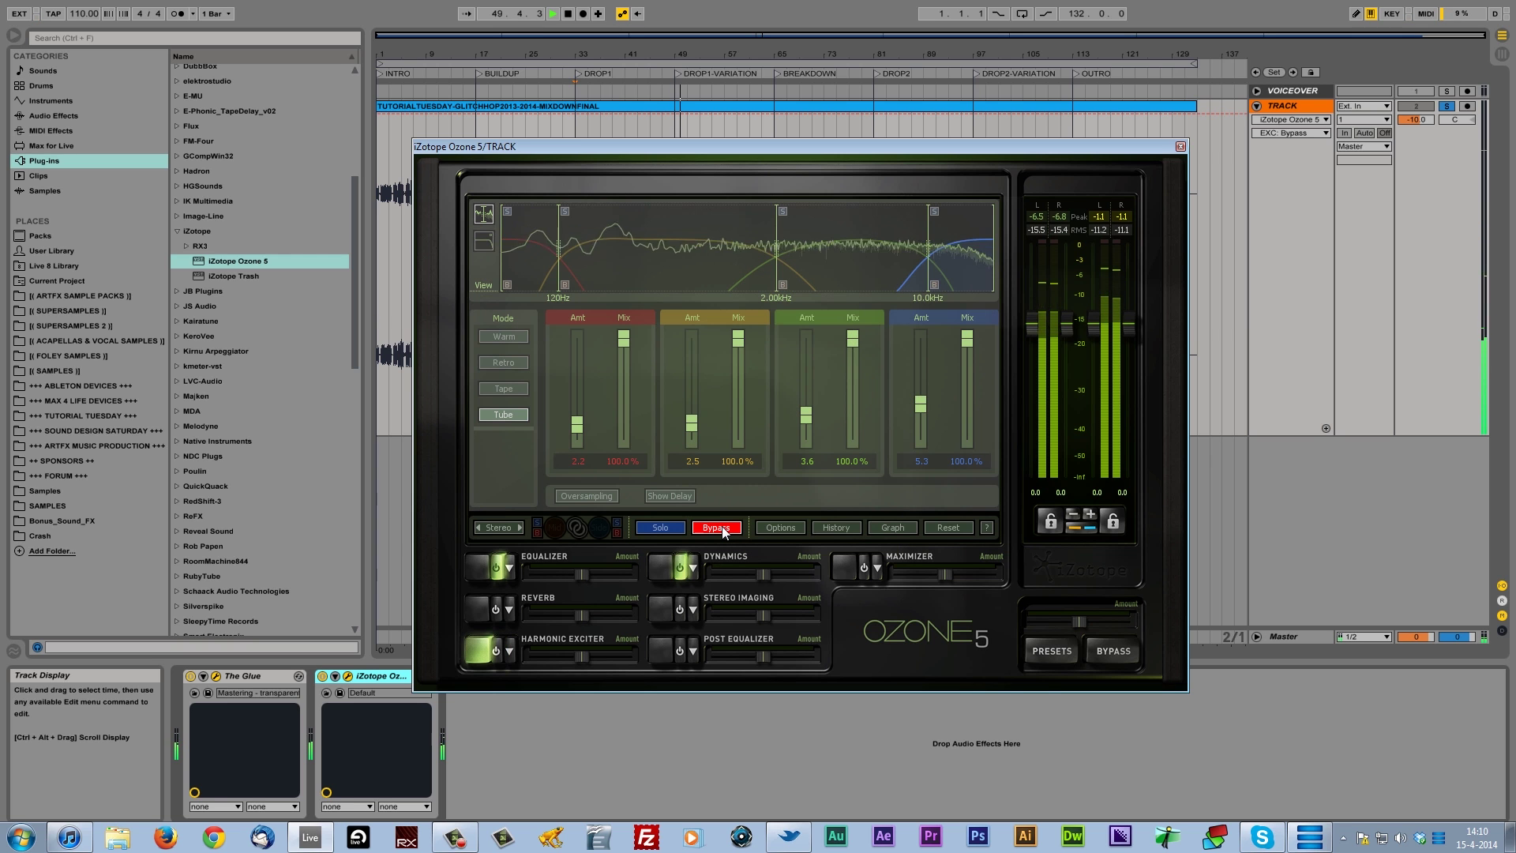
left_click(722, 527)
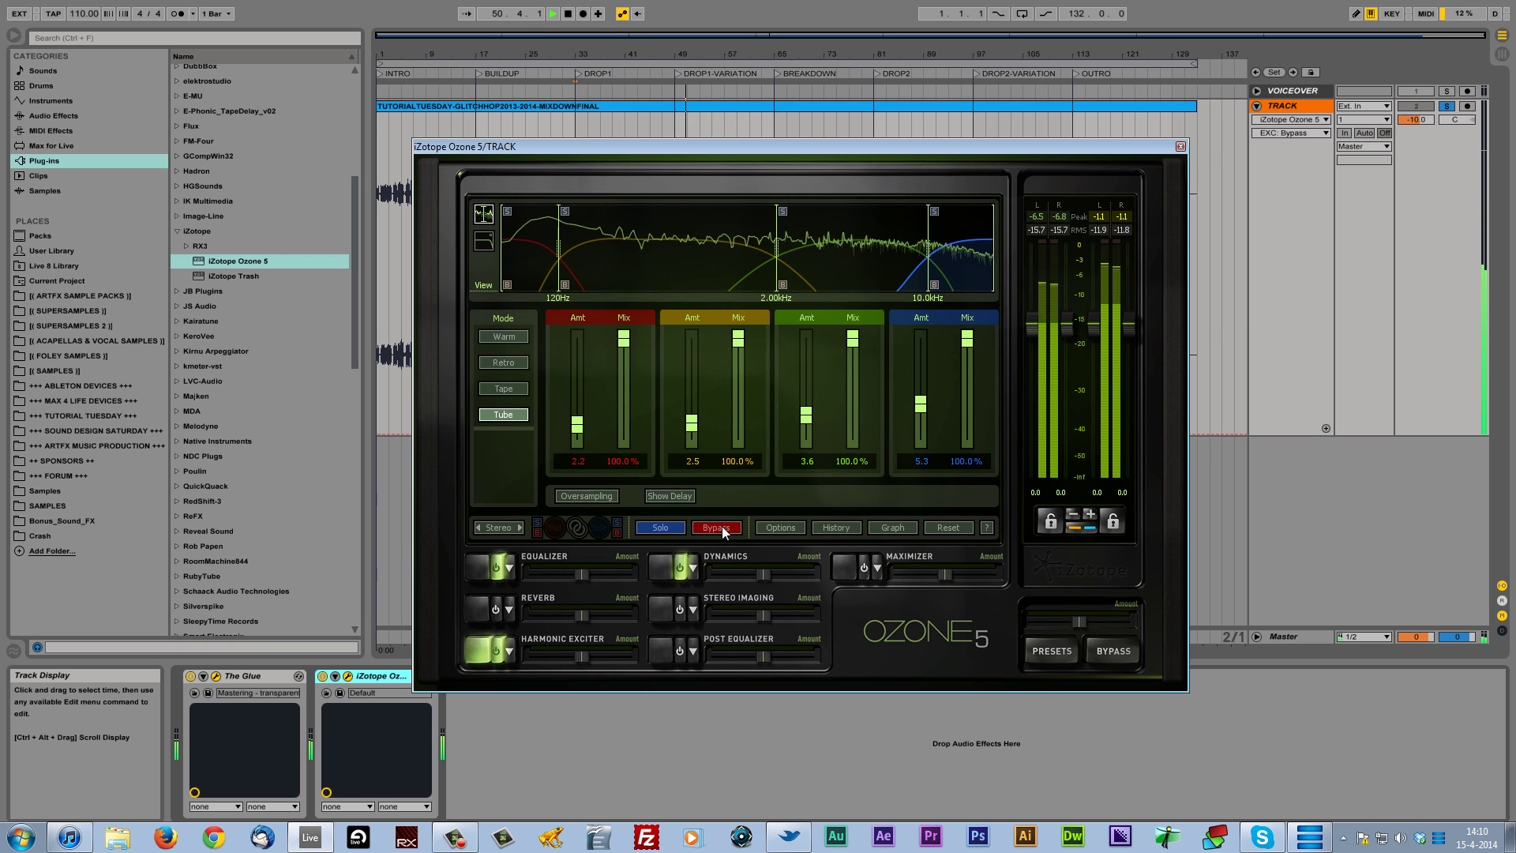
key("space")
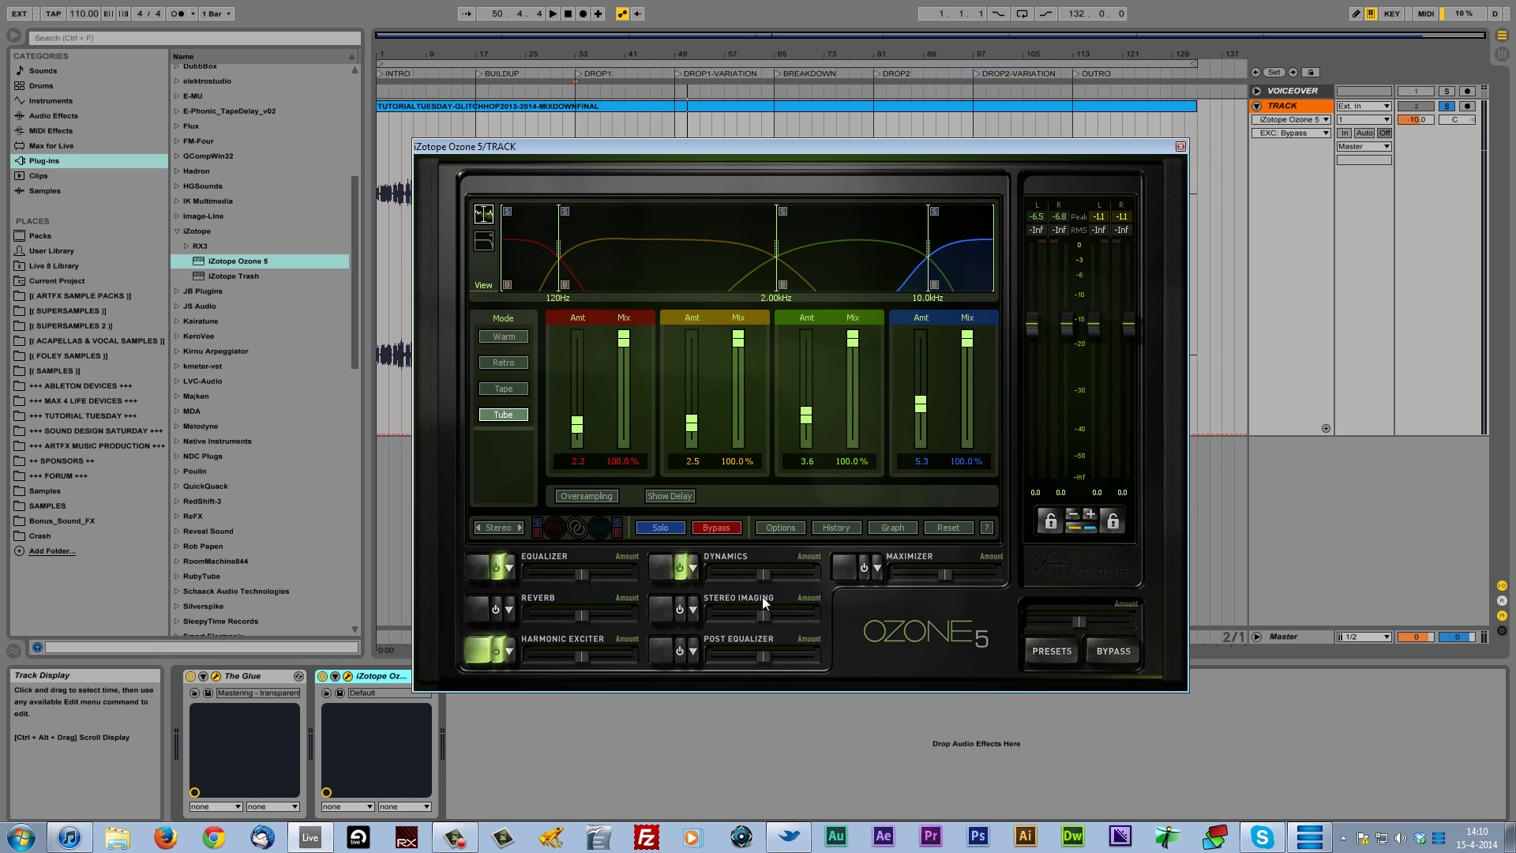
Enable Stereo Imaging and audition DROP1 on the vectorscope, with the full mix and with Band 1 soloed.
left_click(661, 609)
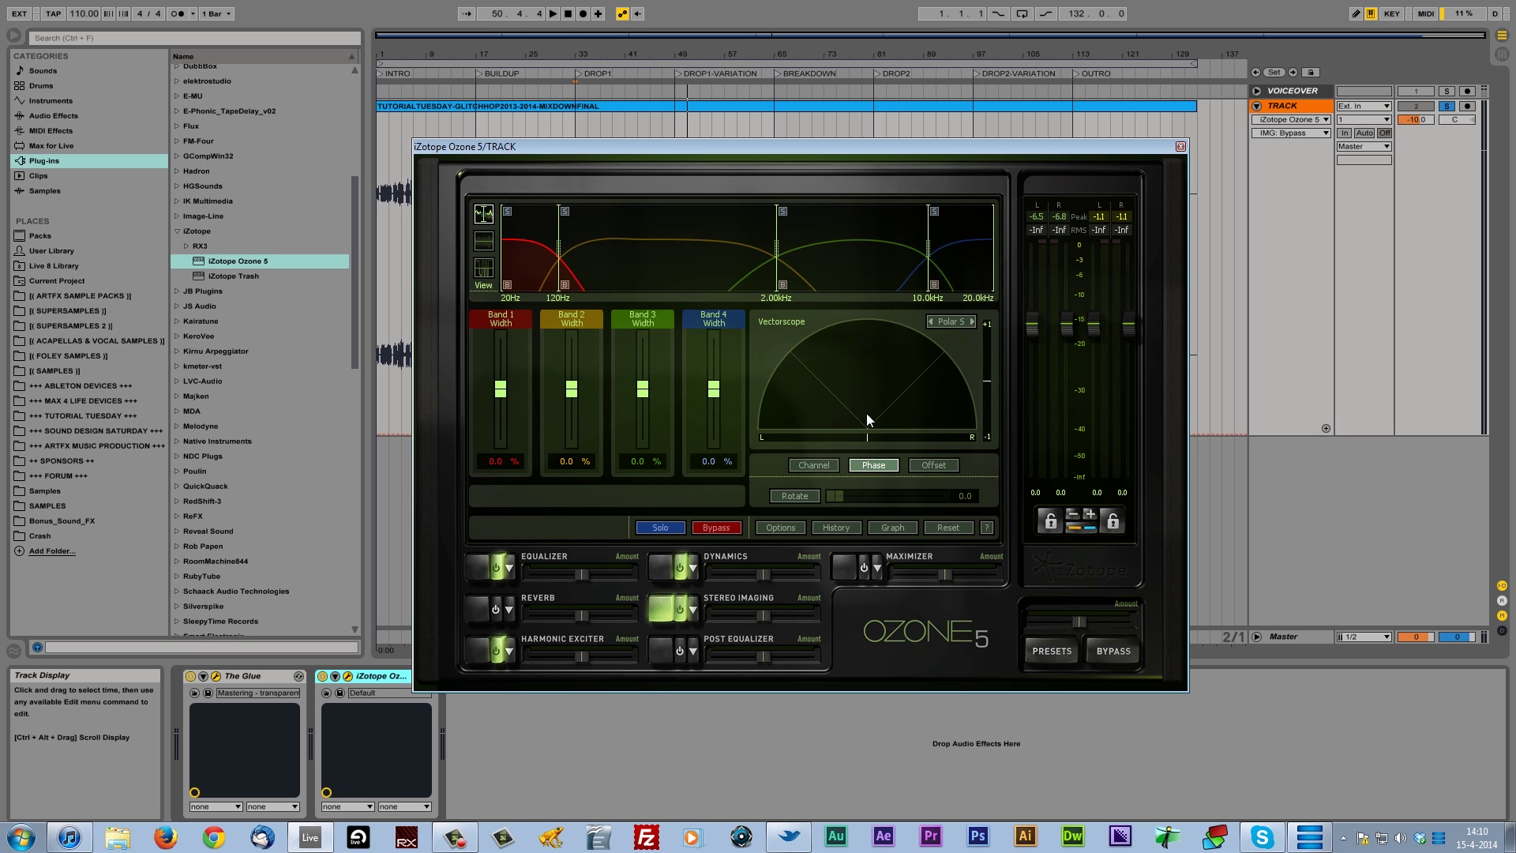
key("space")
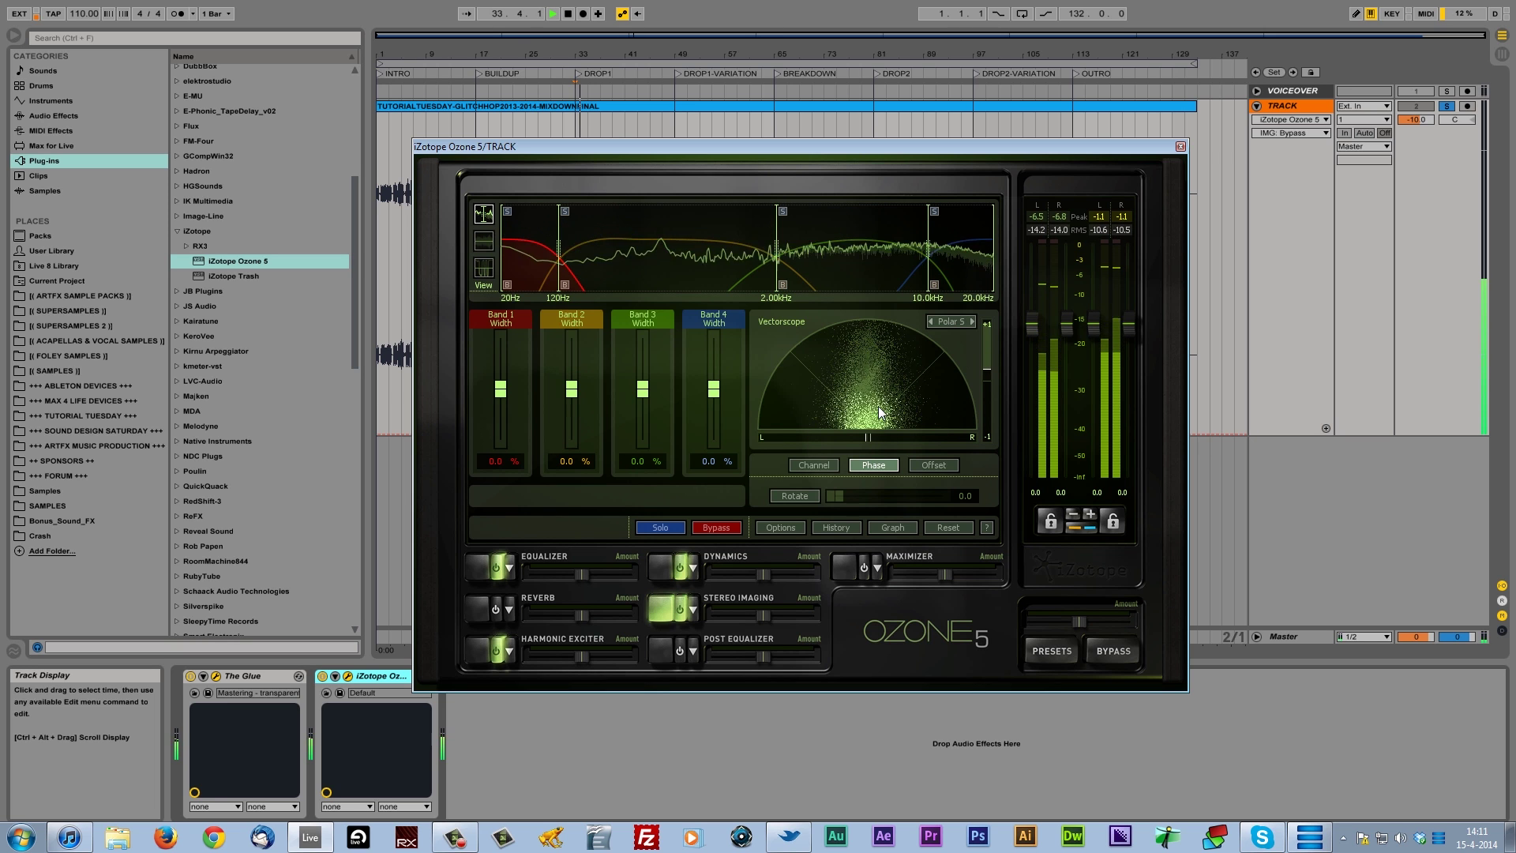
key("space")
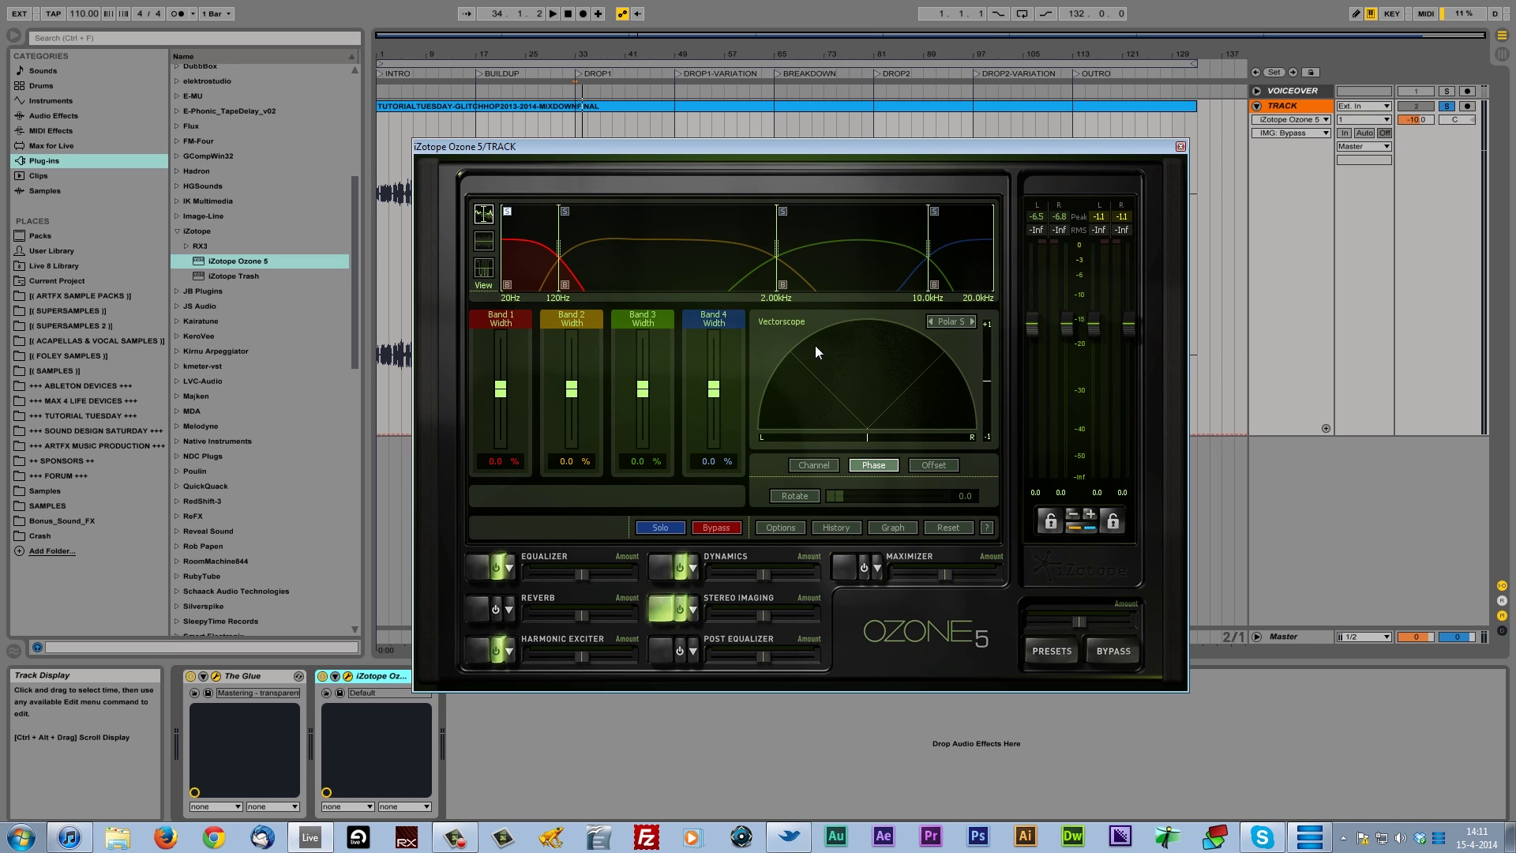
key("space")
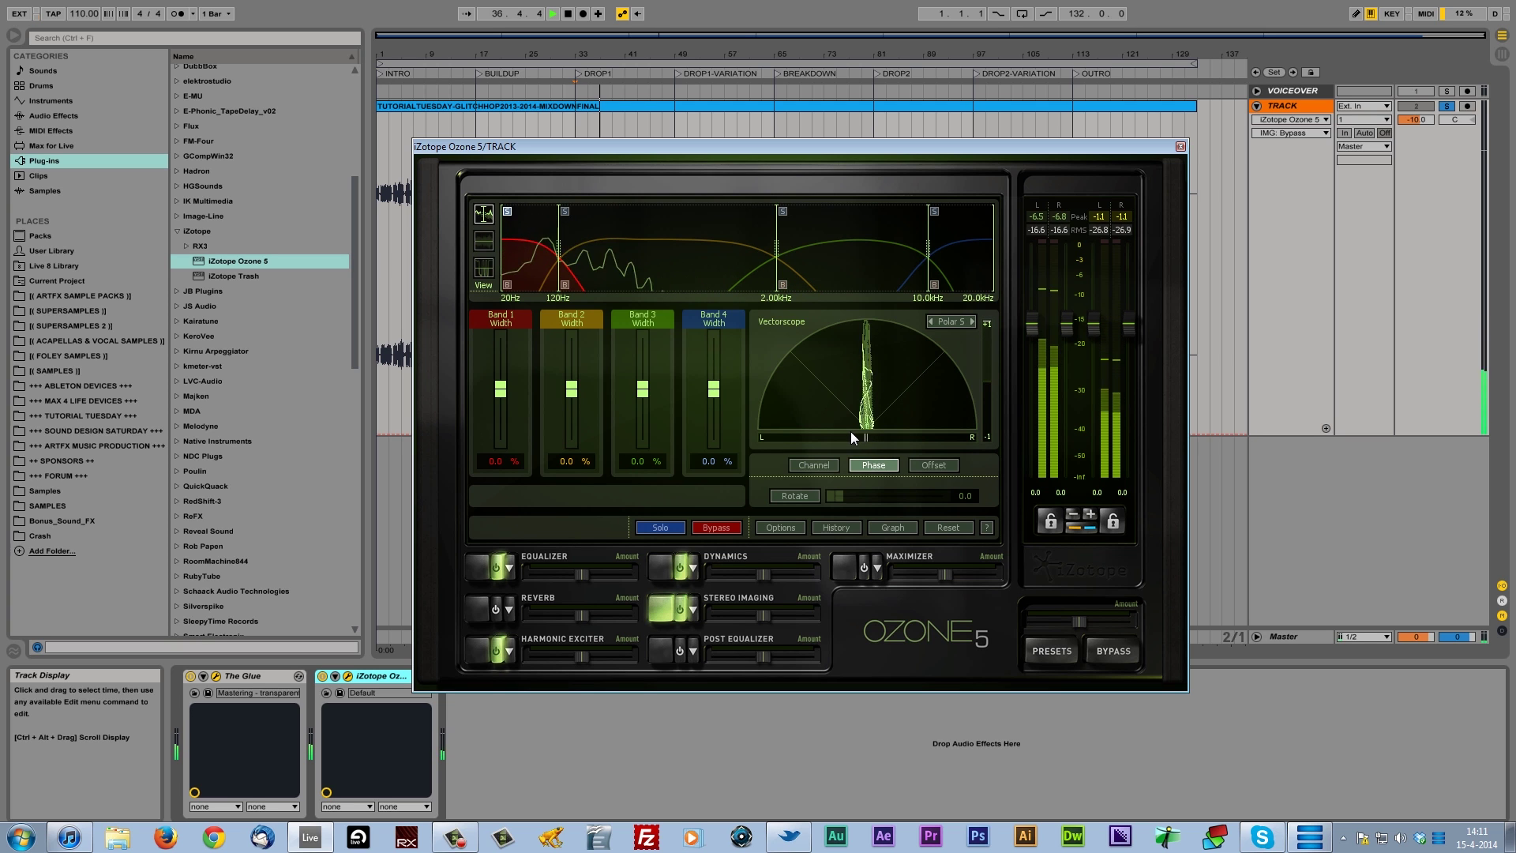
key("space")
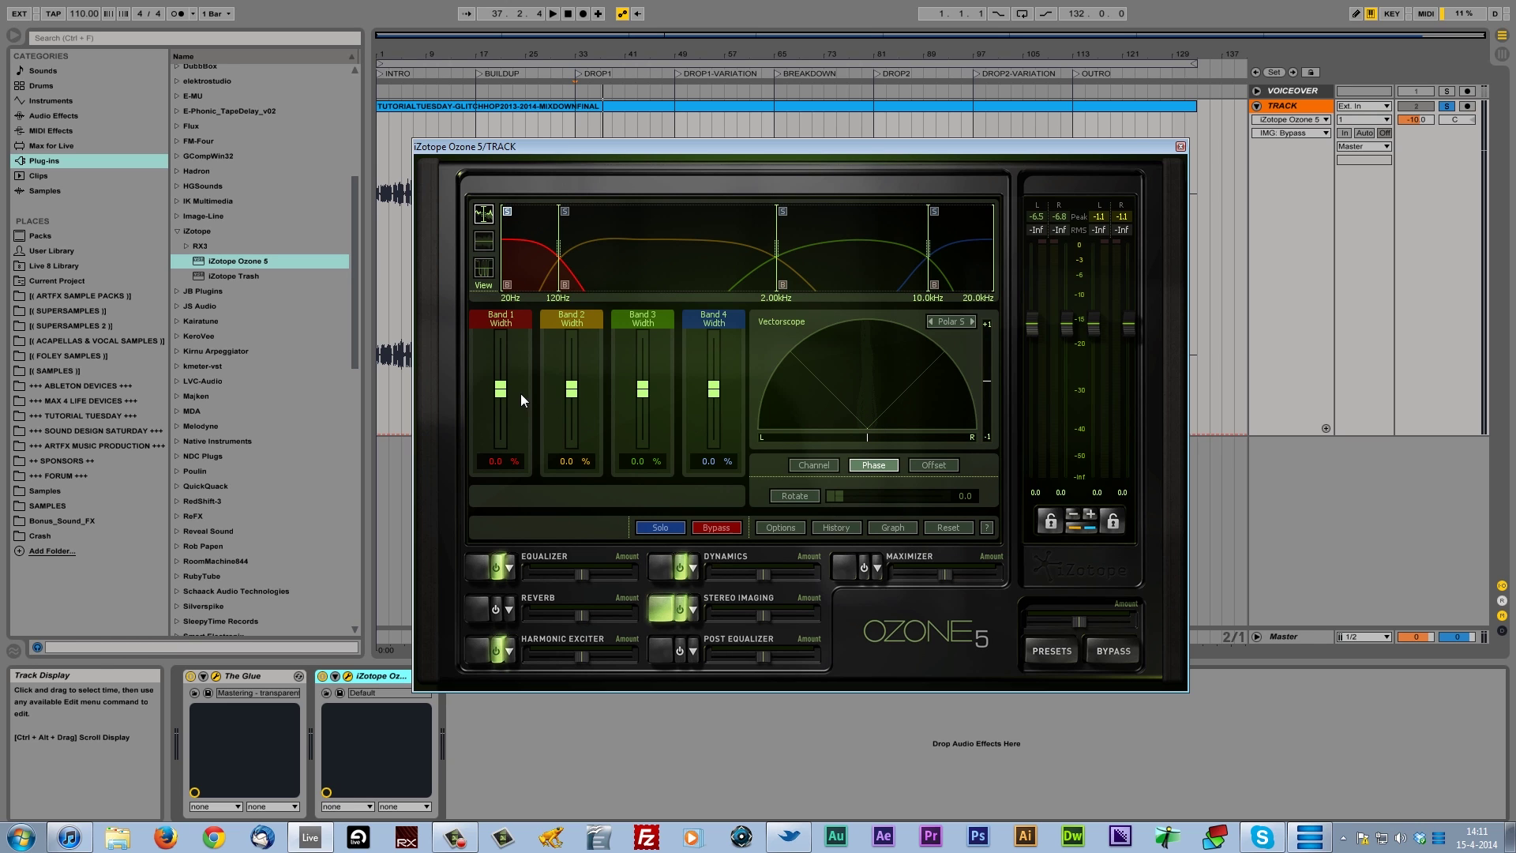
Narrow the soloed Band 1 during playback, trying widths of -25% and -100% and settling on -50%.
left_click_drag(500, 388, 493, 404)
key("space")
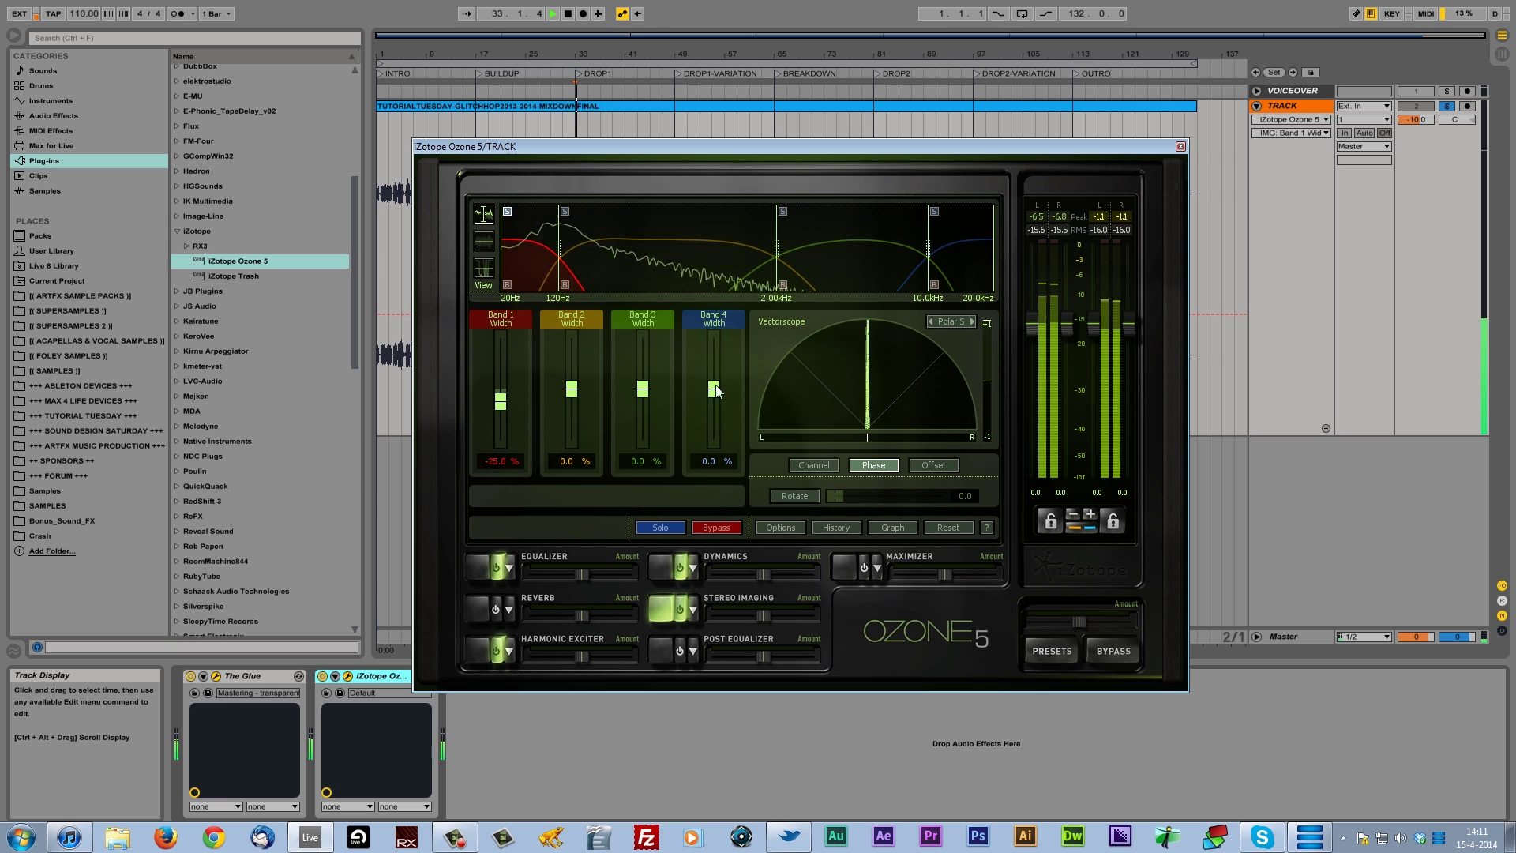
left_click_drag(500, 402, 533, 598)
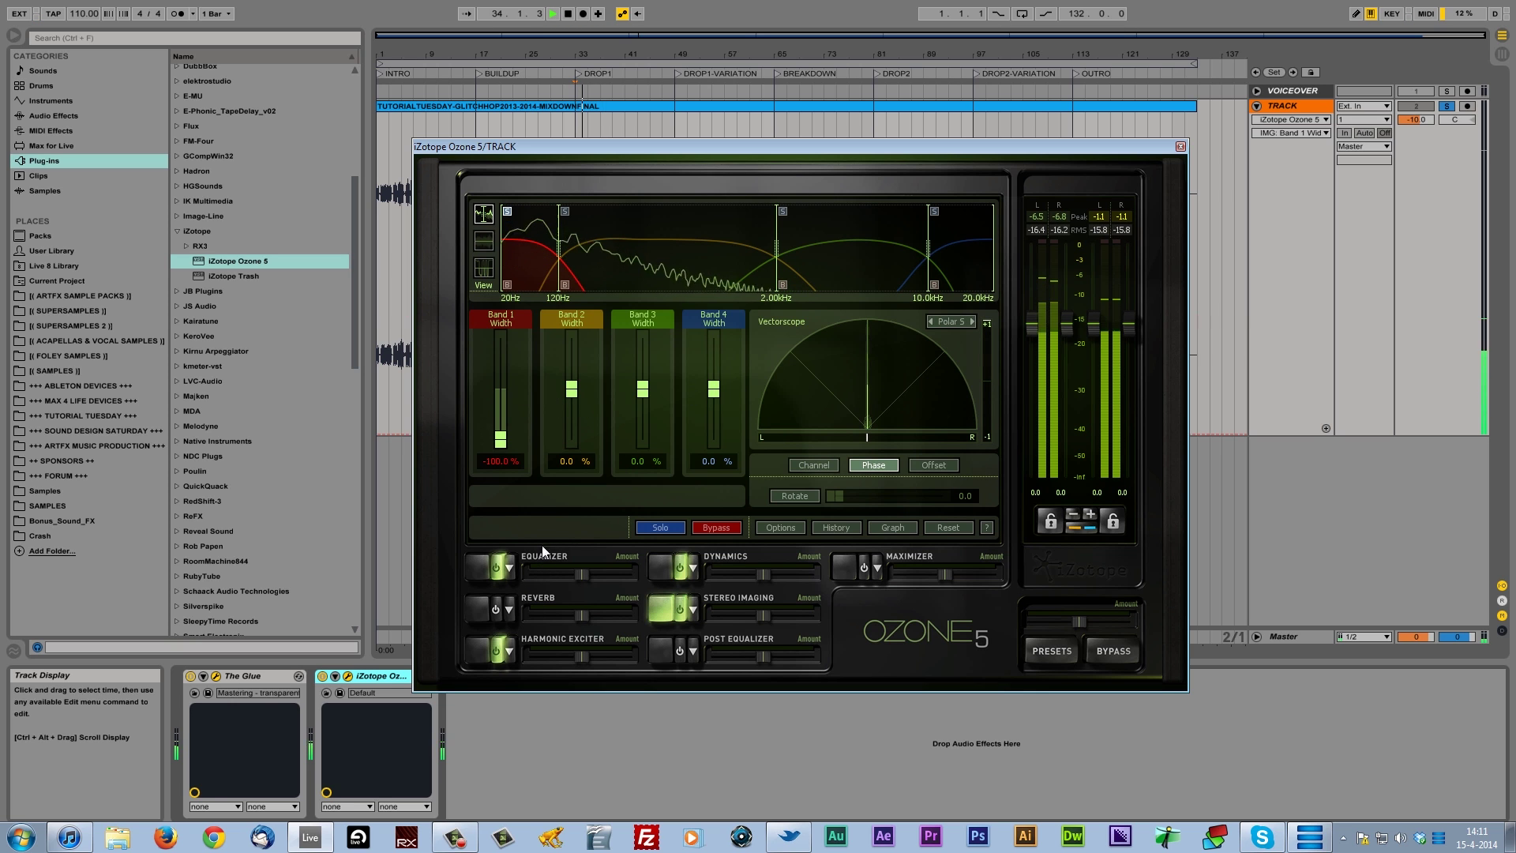
left_click_drag(500, 441, 502, 466)
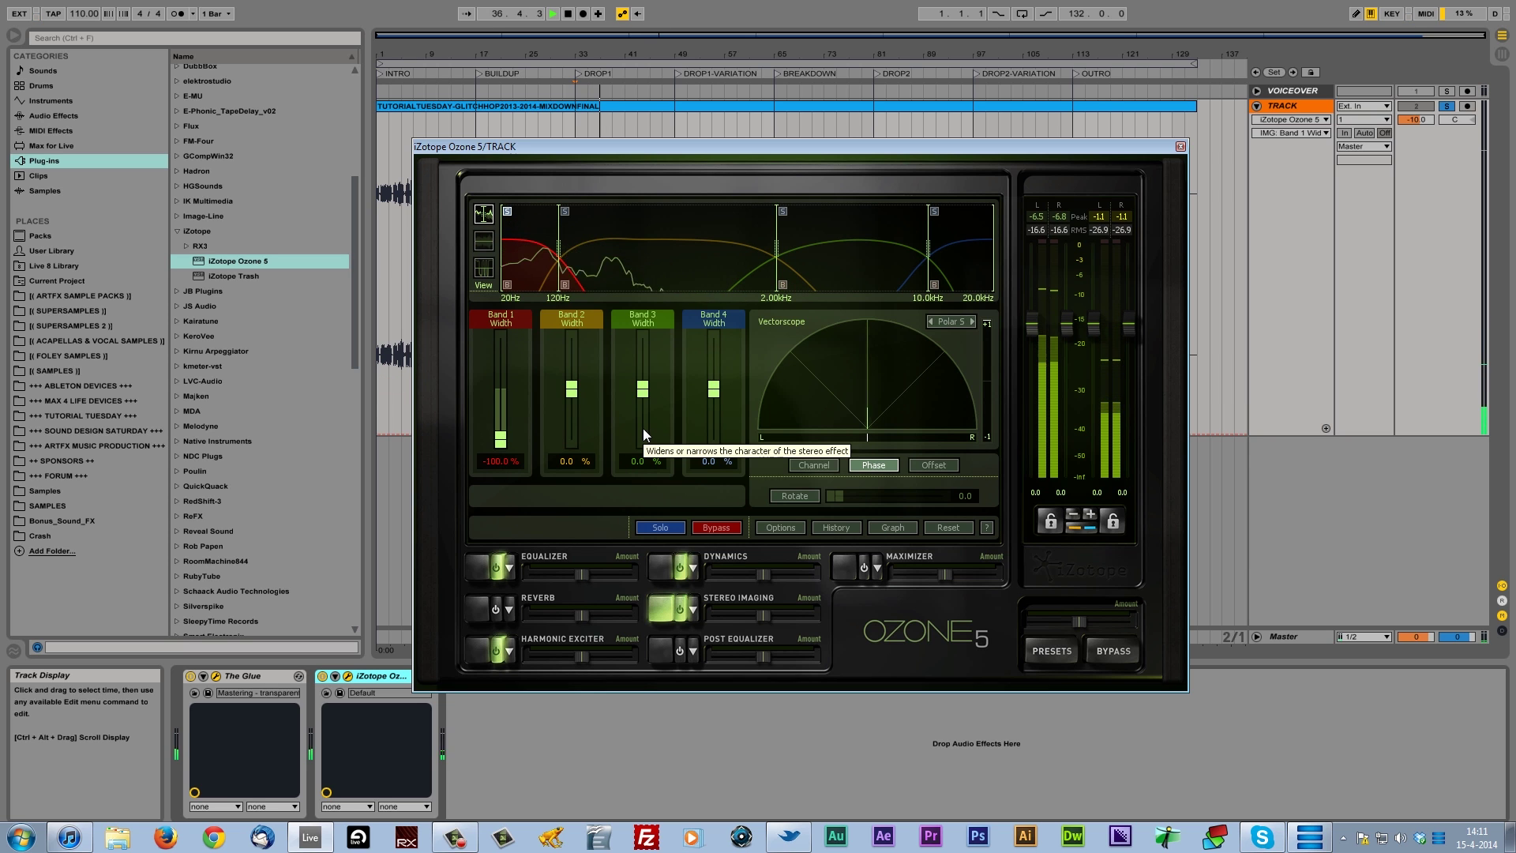
key("space")
left_click_drag(500, 439, 504, 422)
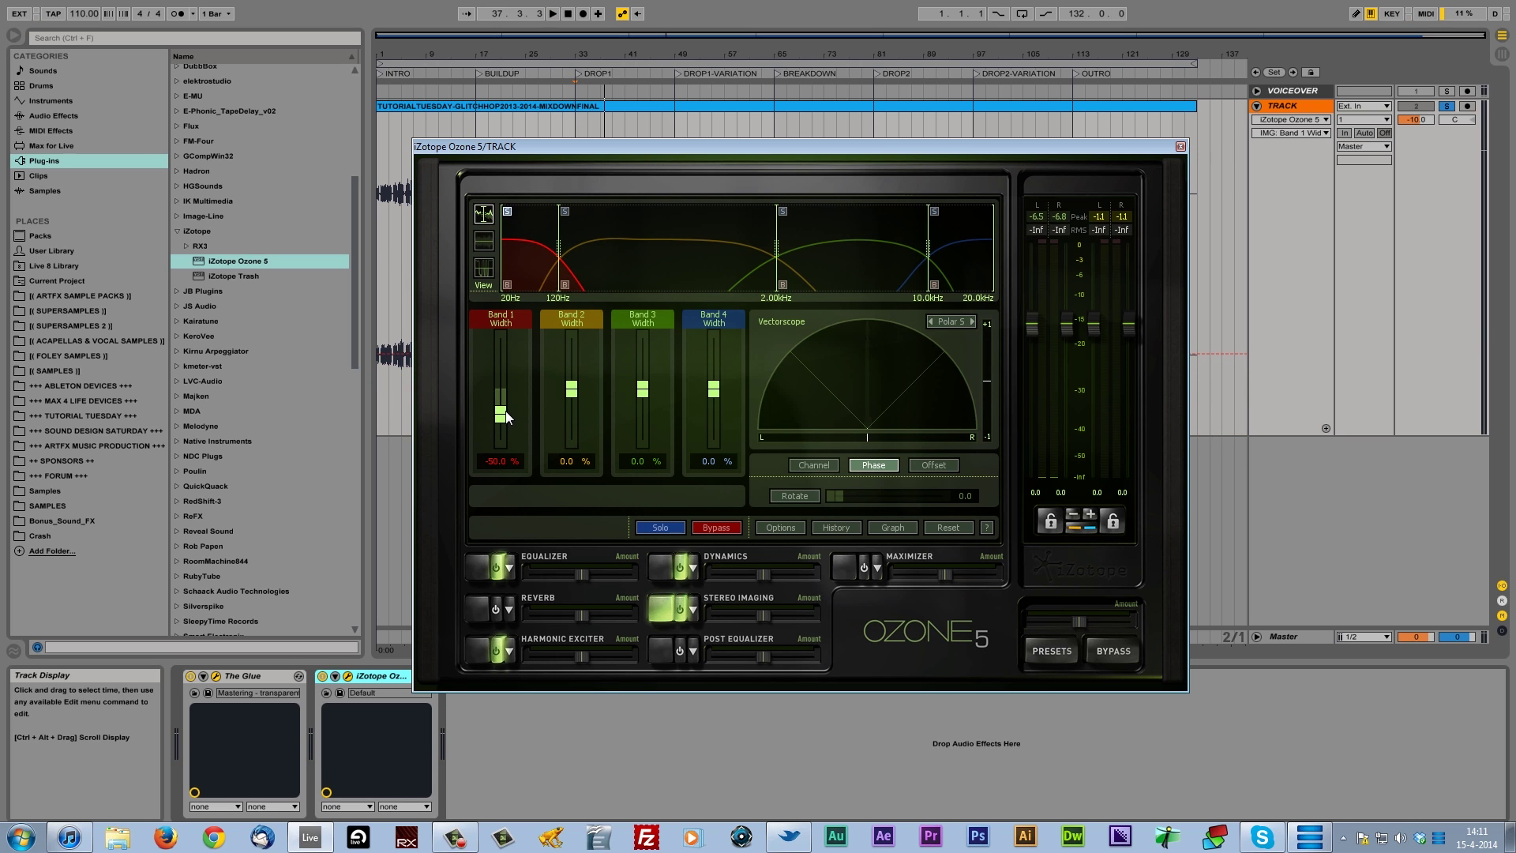
key("space")
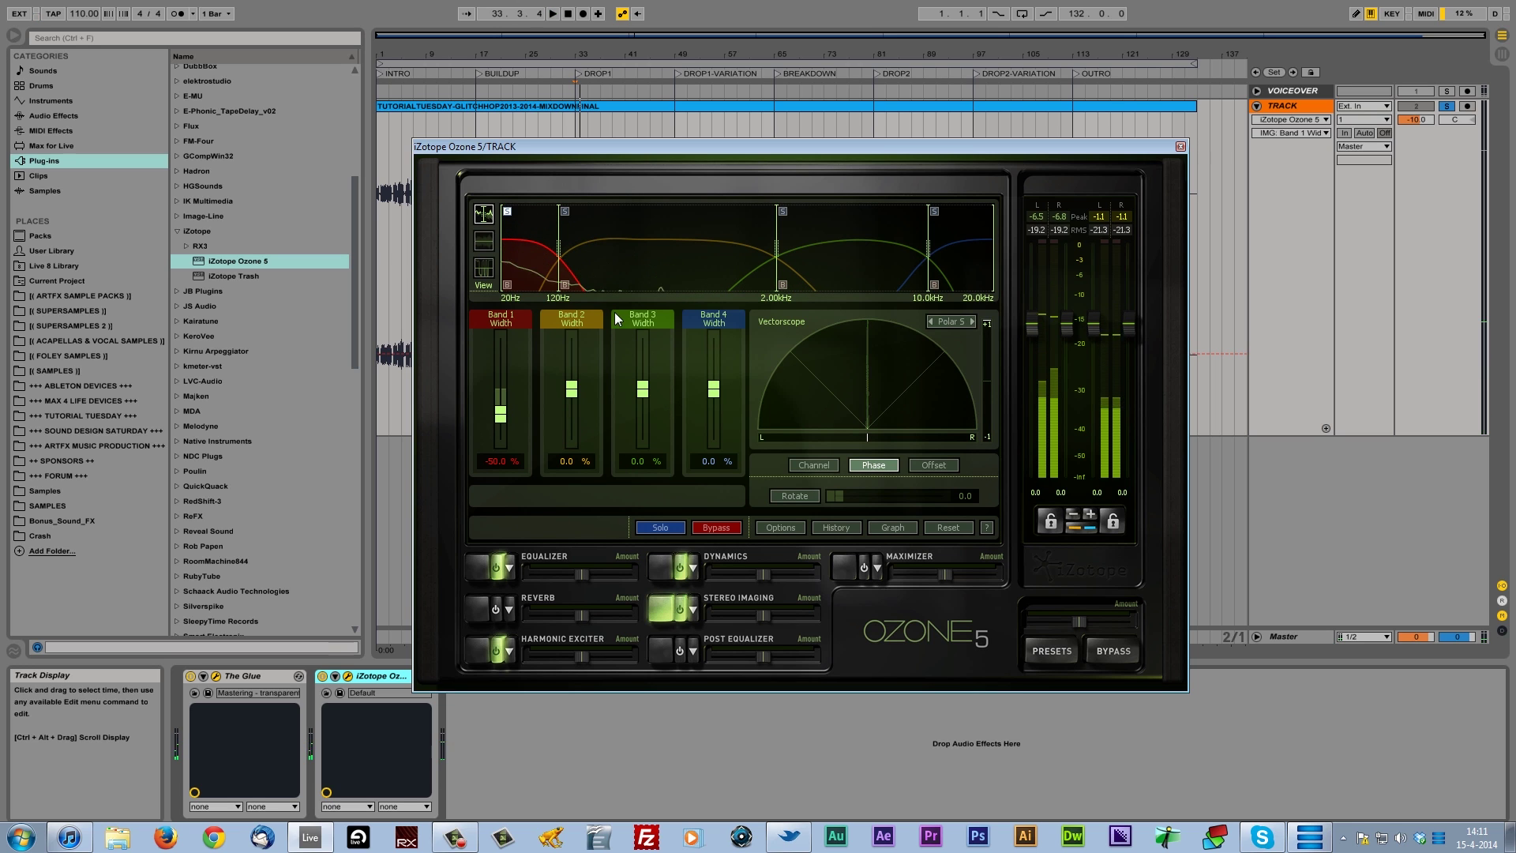
key("space")
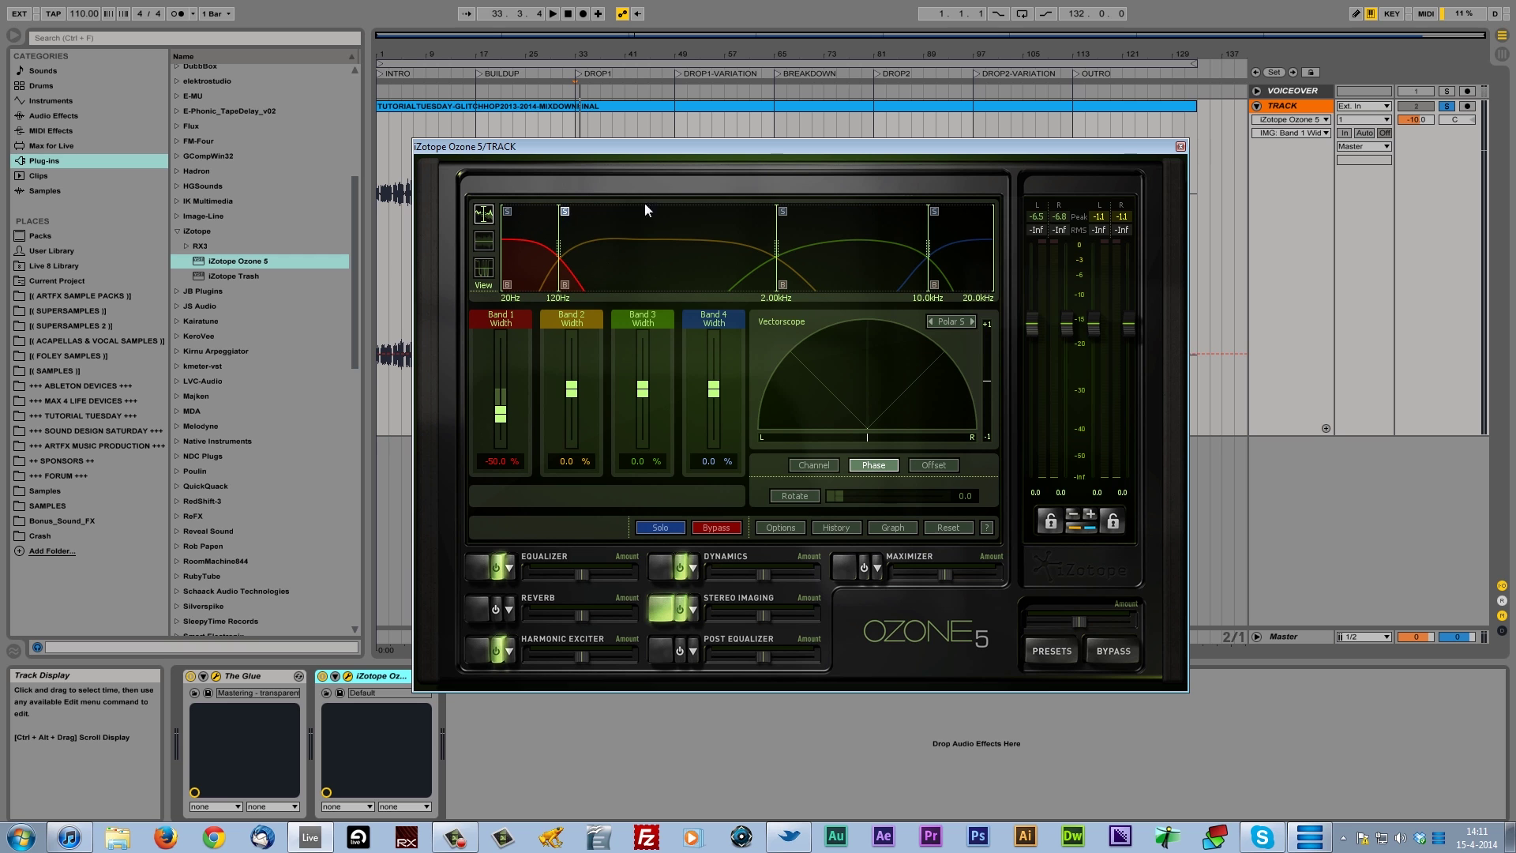
Solo Bands 2, 3 and 4 one at a time and play DROP1 to examine each band's stereo spread.
key("space")
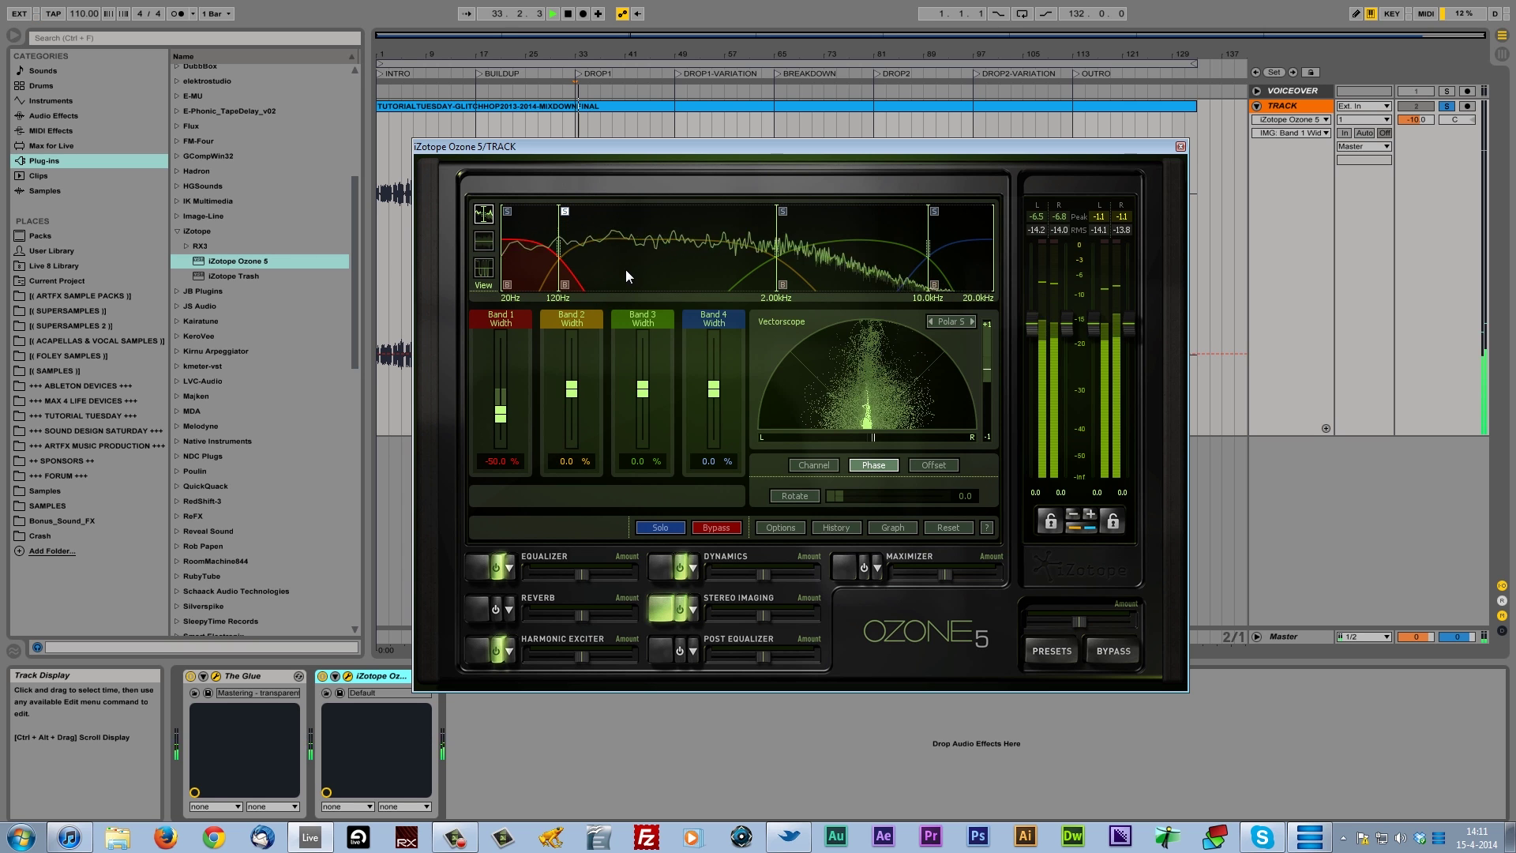
key("space")
left_click(567, 214)
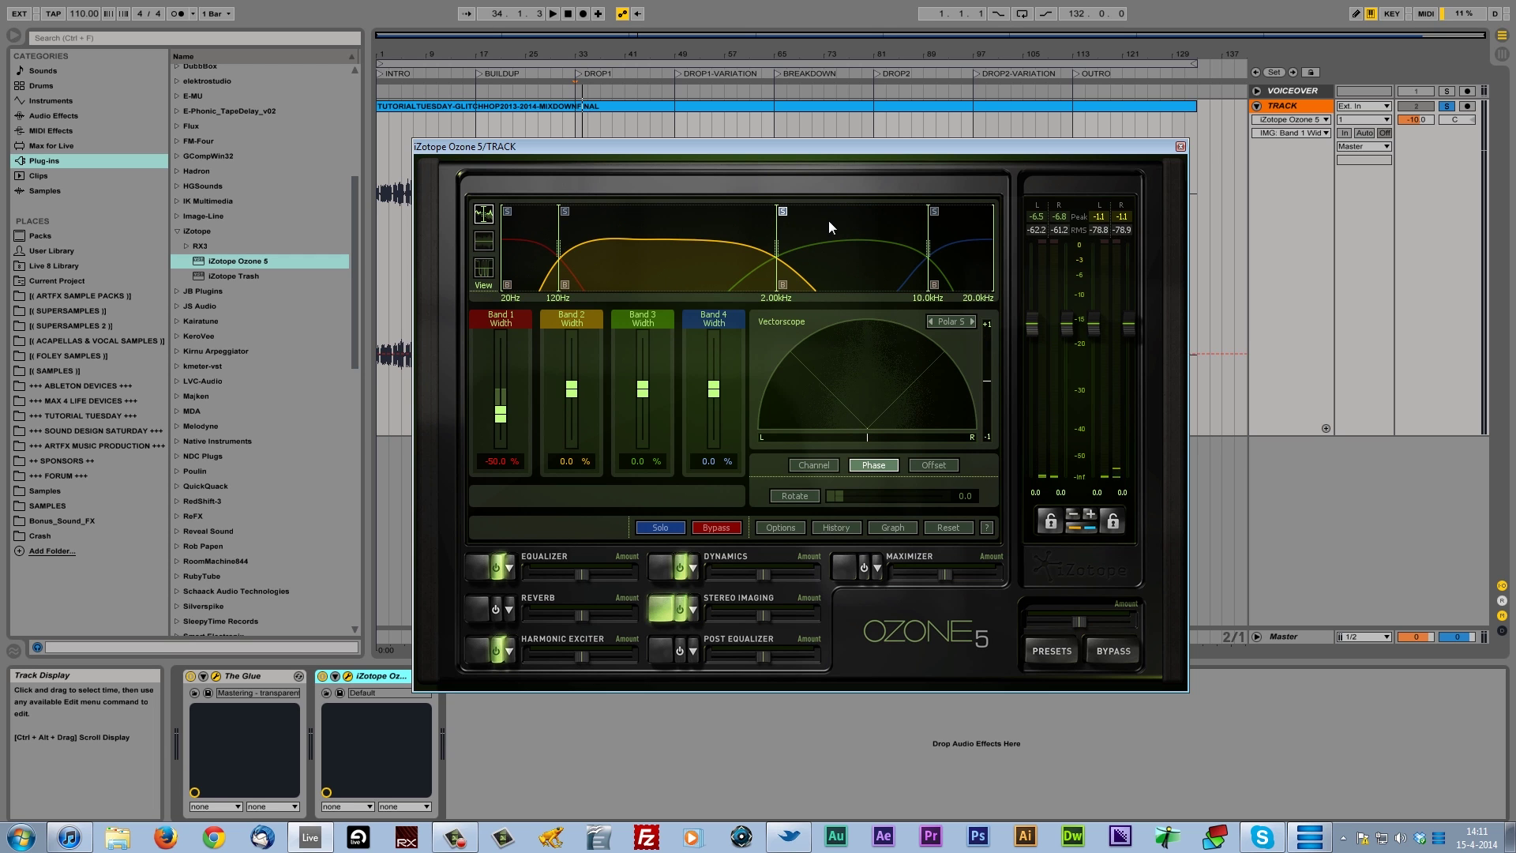
key("space")
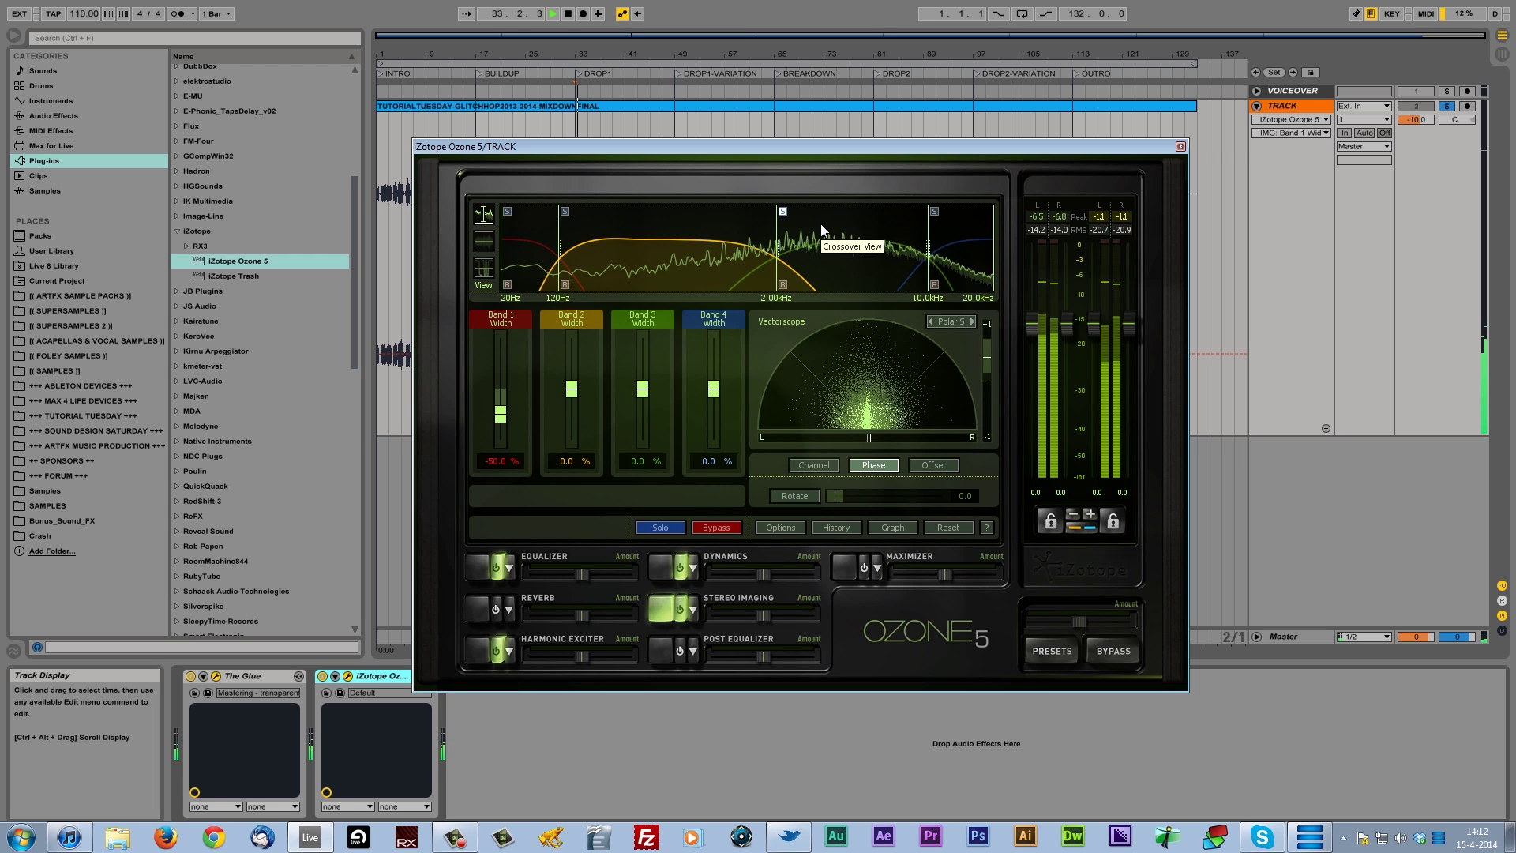
key("space")
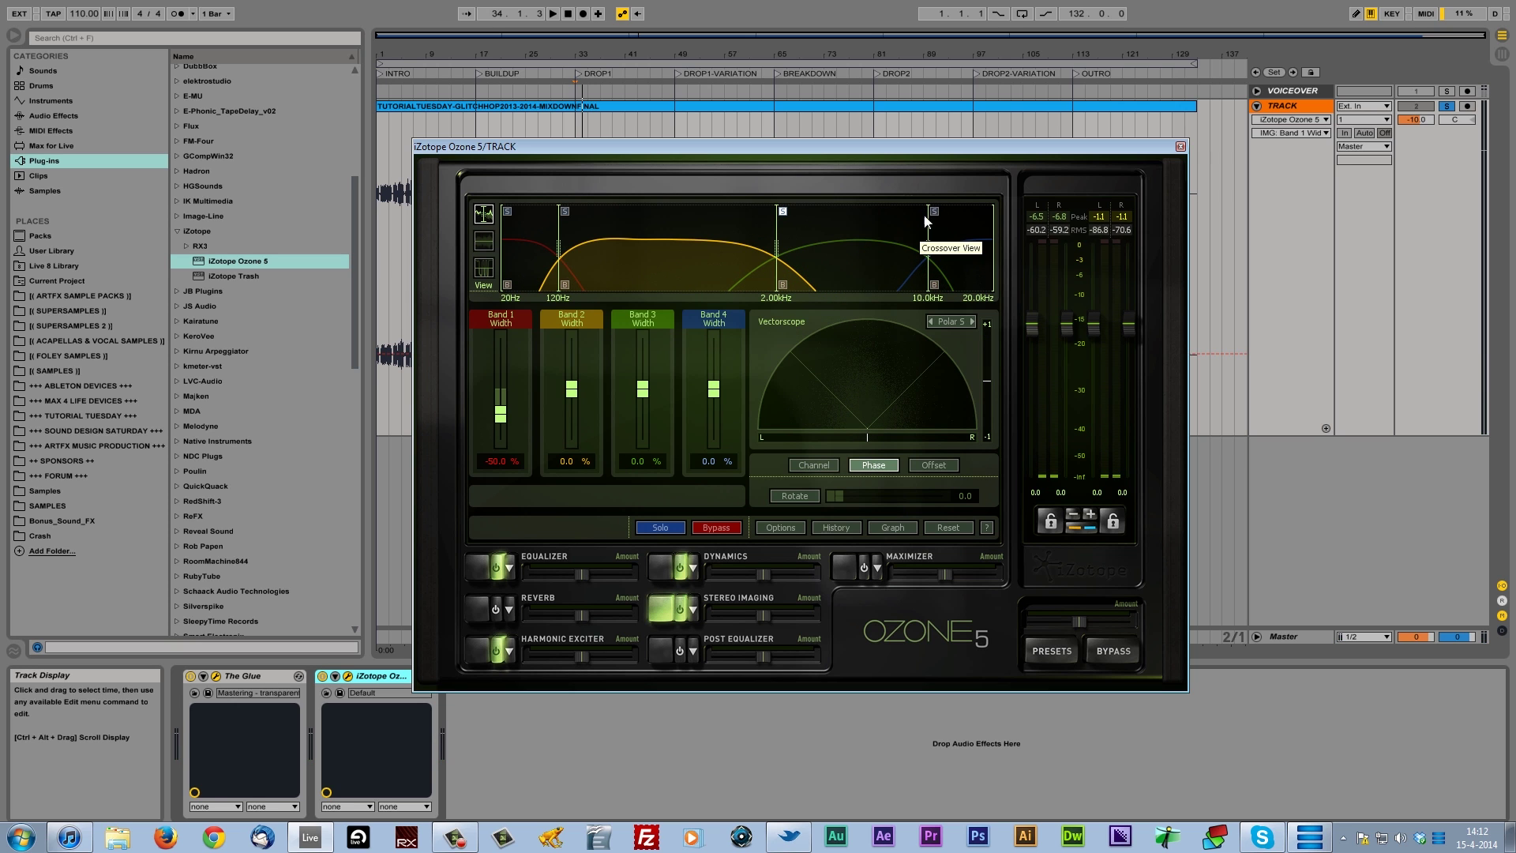
key("space")
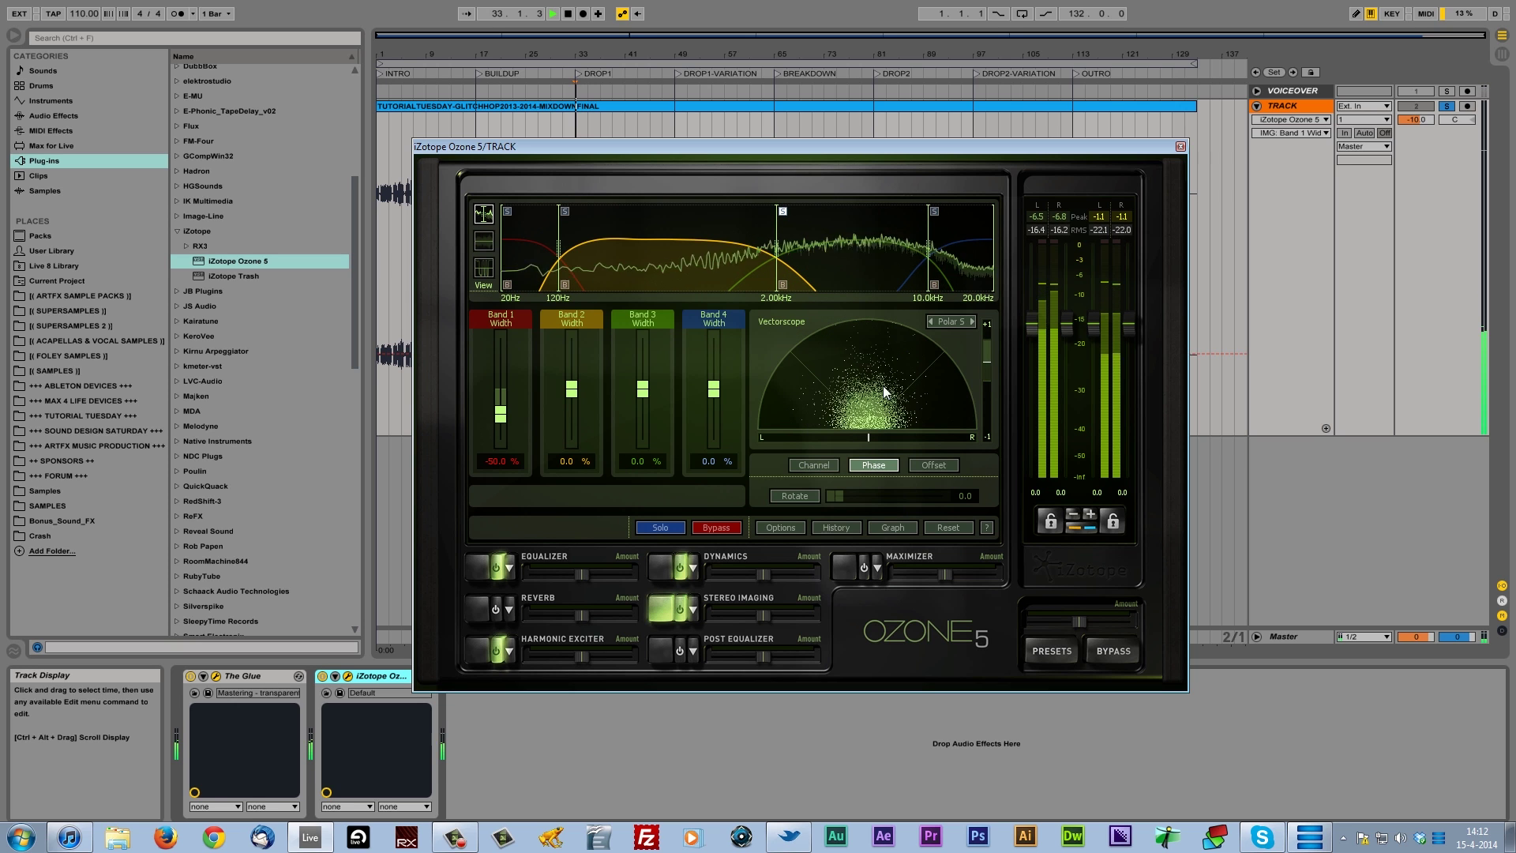
key("space")
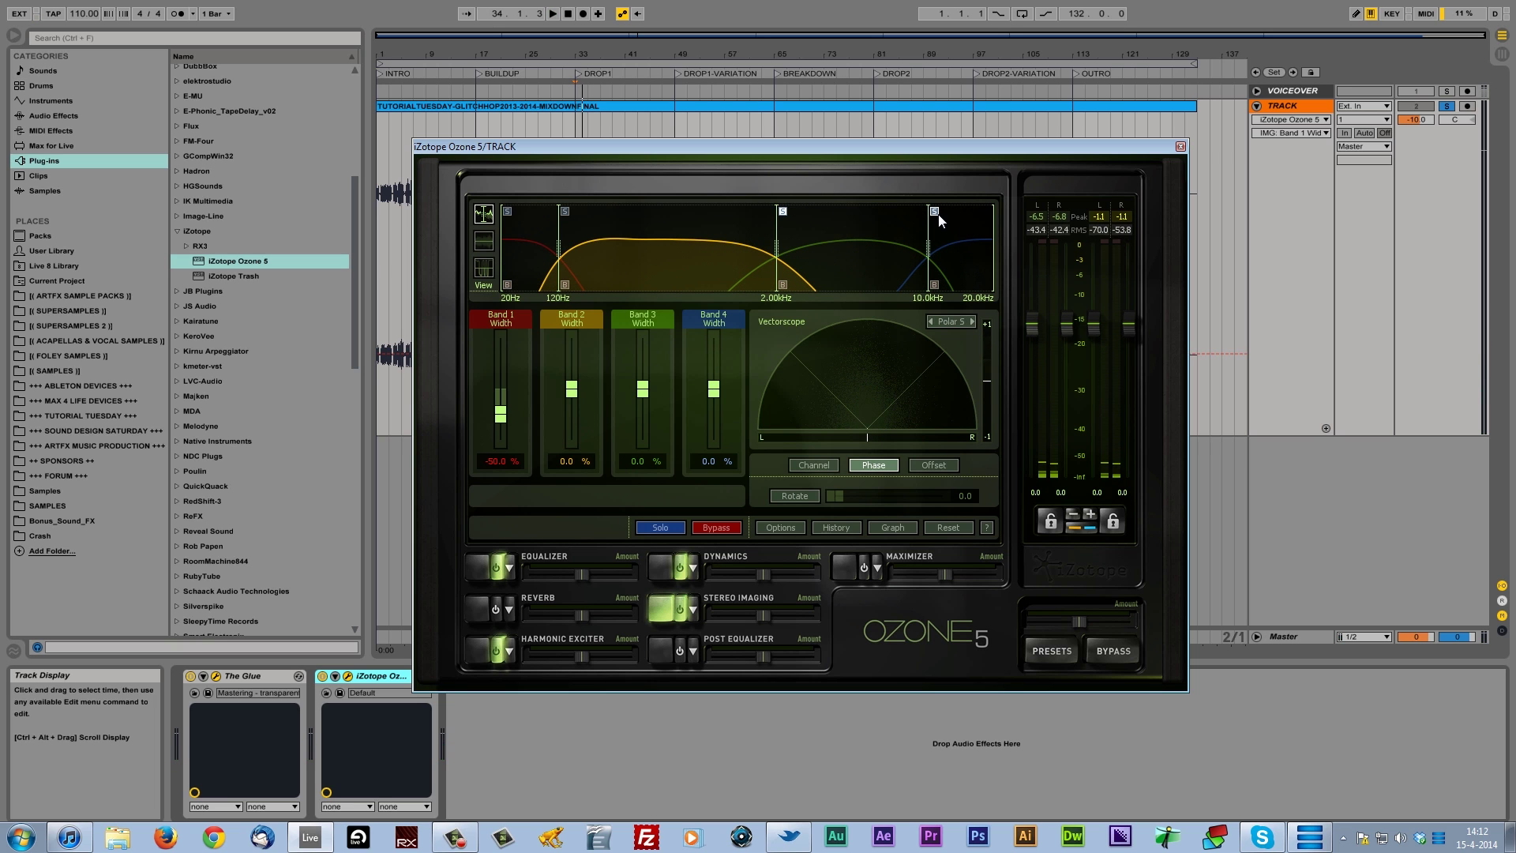
key("space")
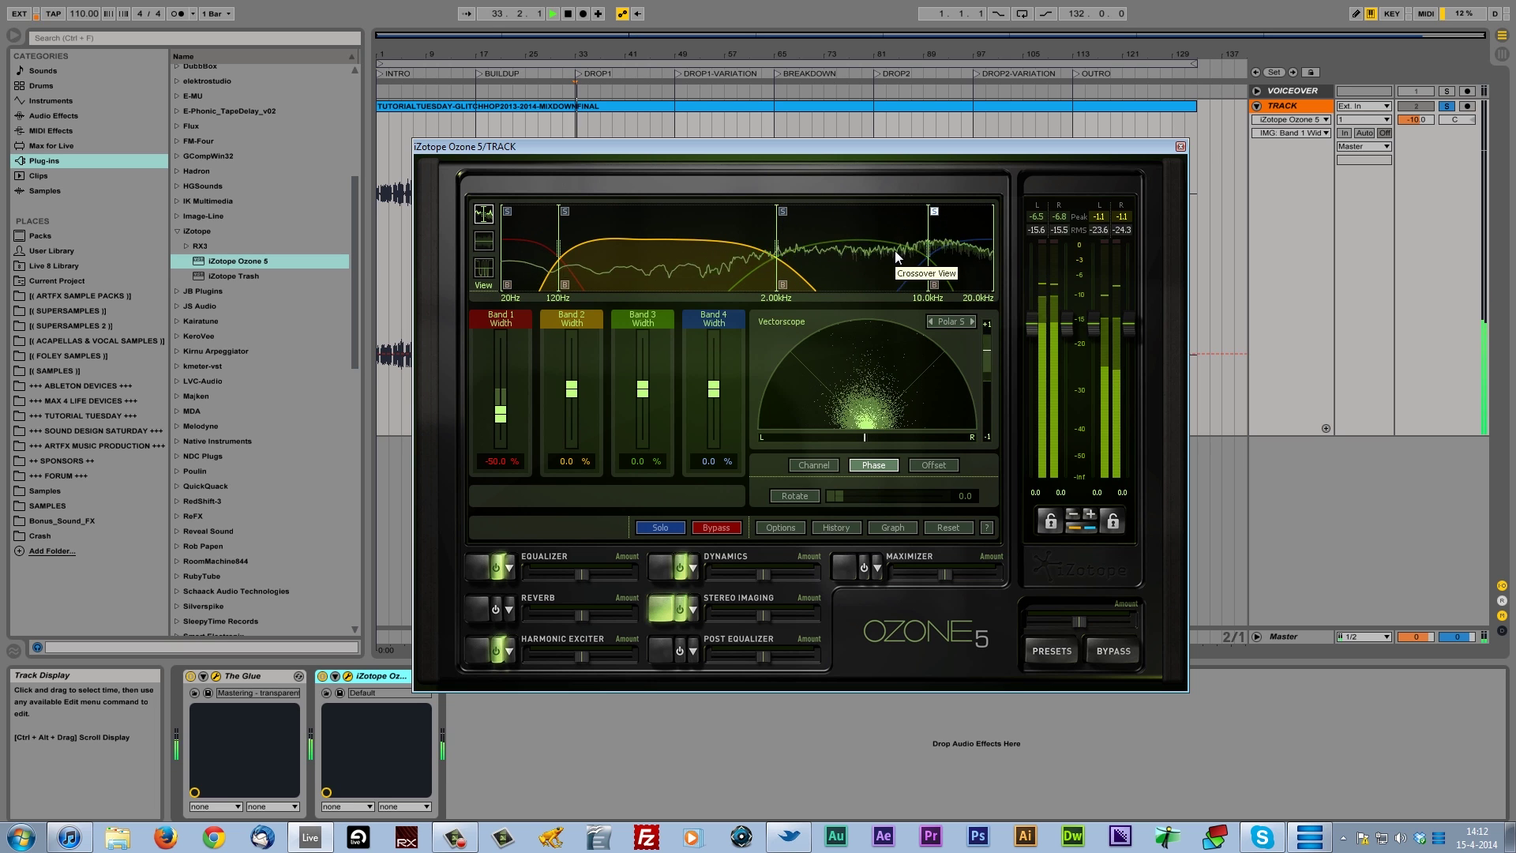
Set the Band 4 width to 25% and audition DROP1 with no band soloed.
left_click_drag(713, 388, 706, 378)
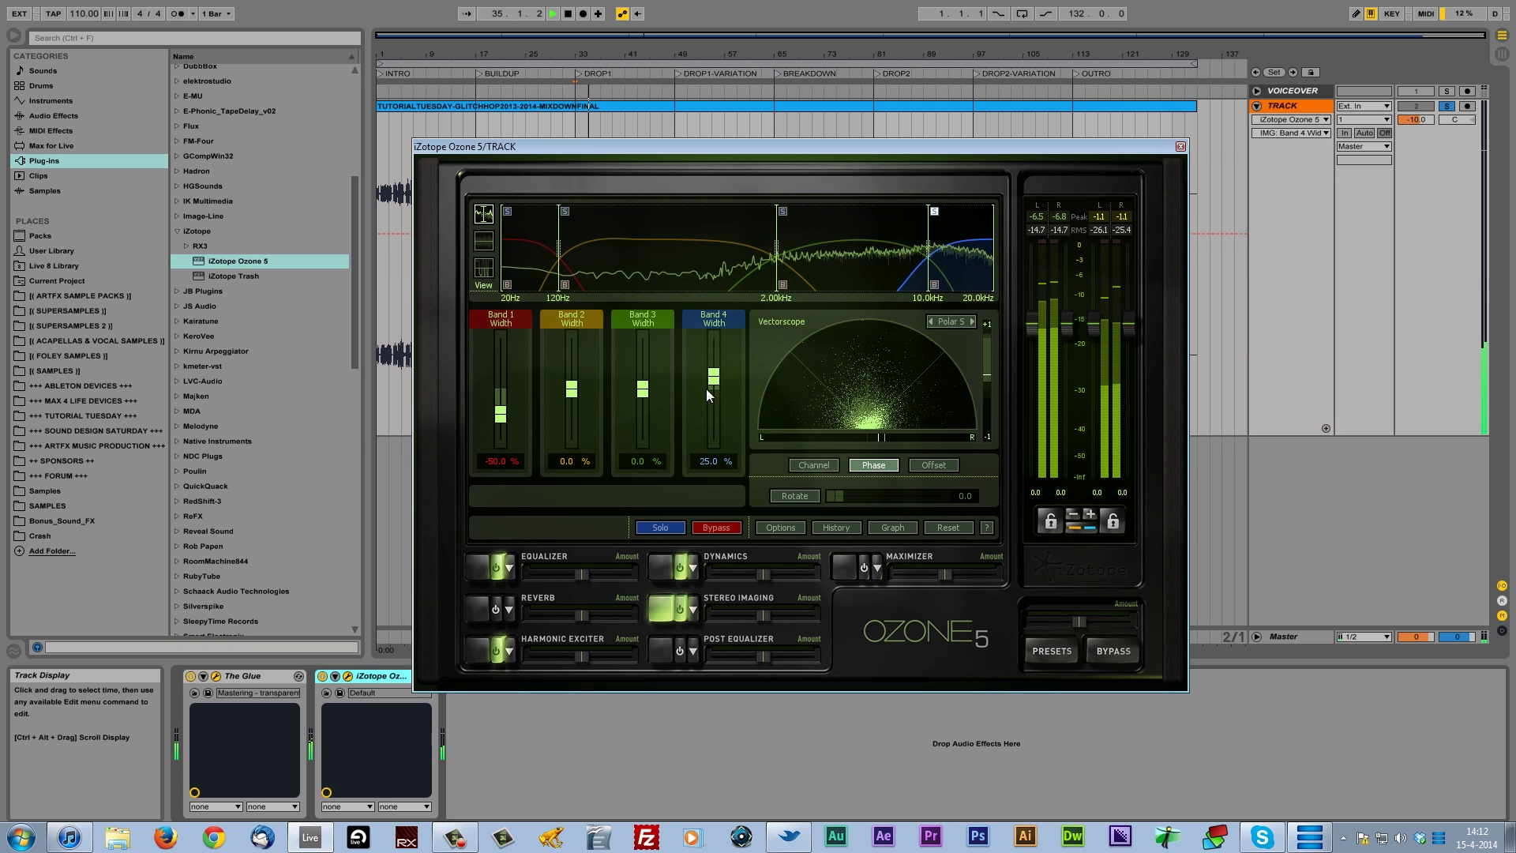
key("space")
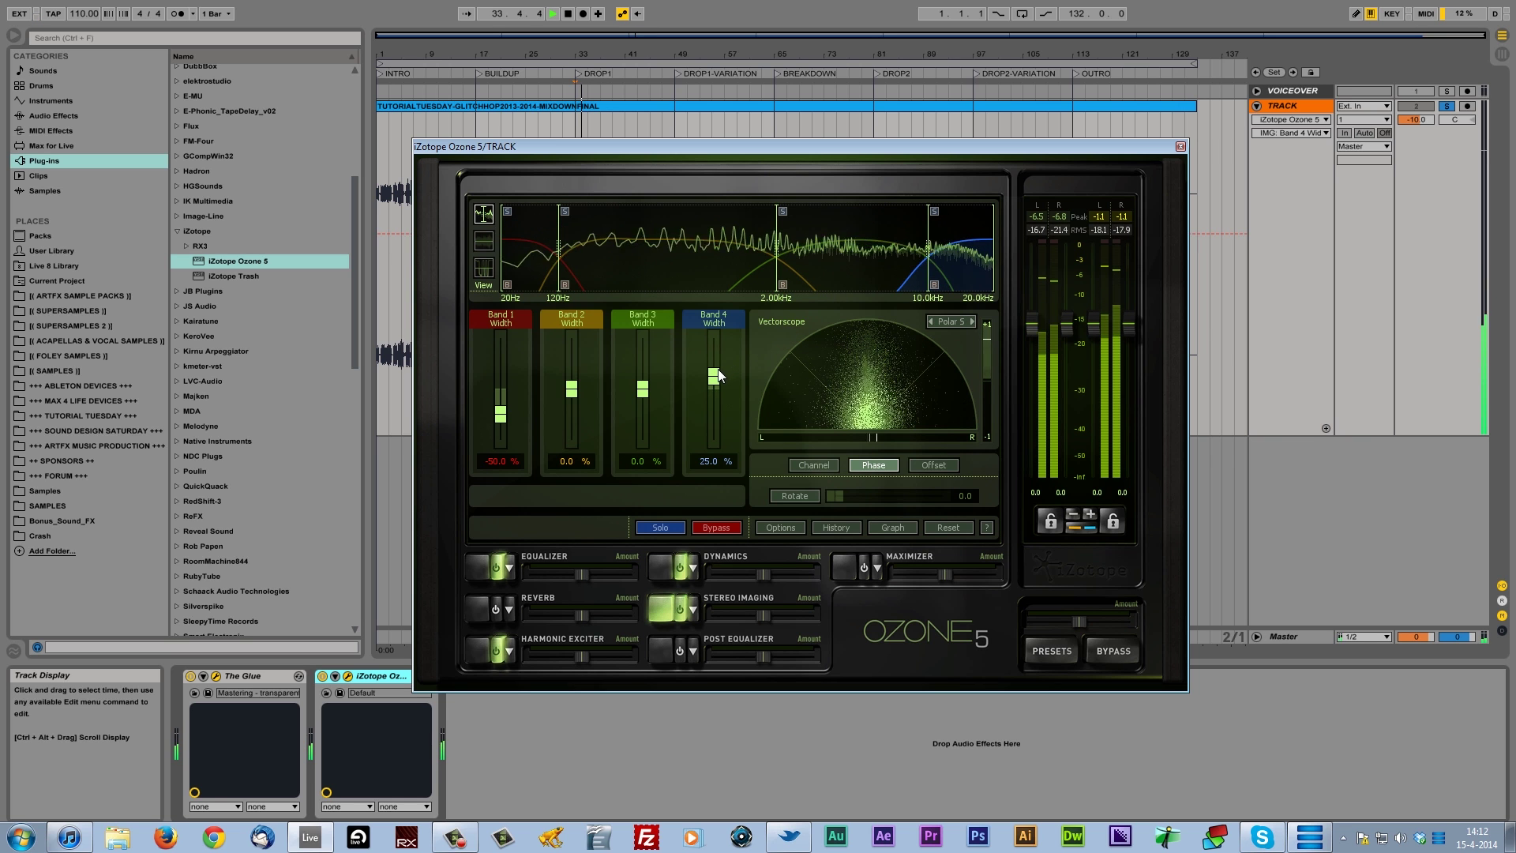
key("space")
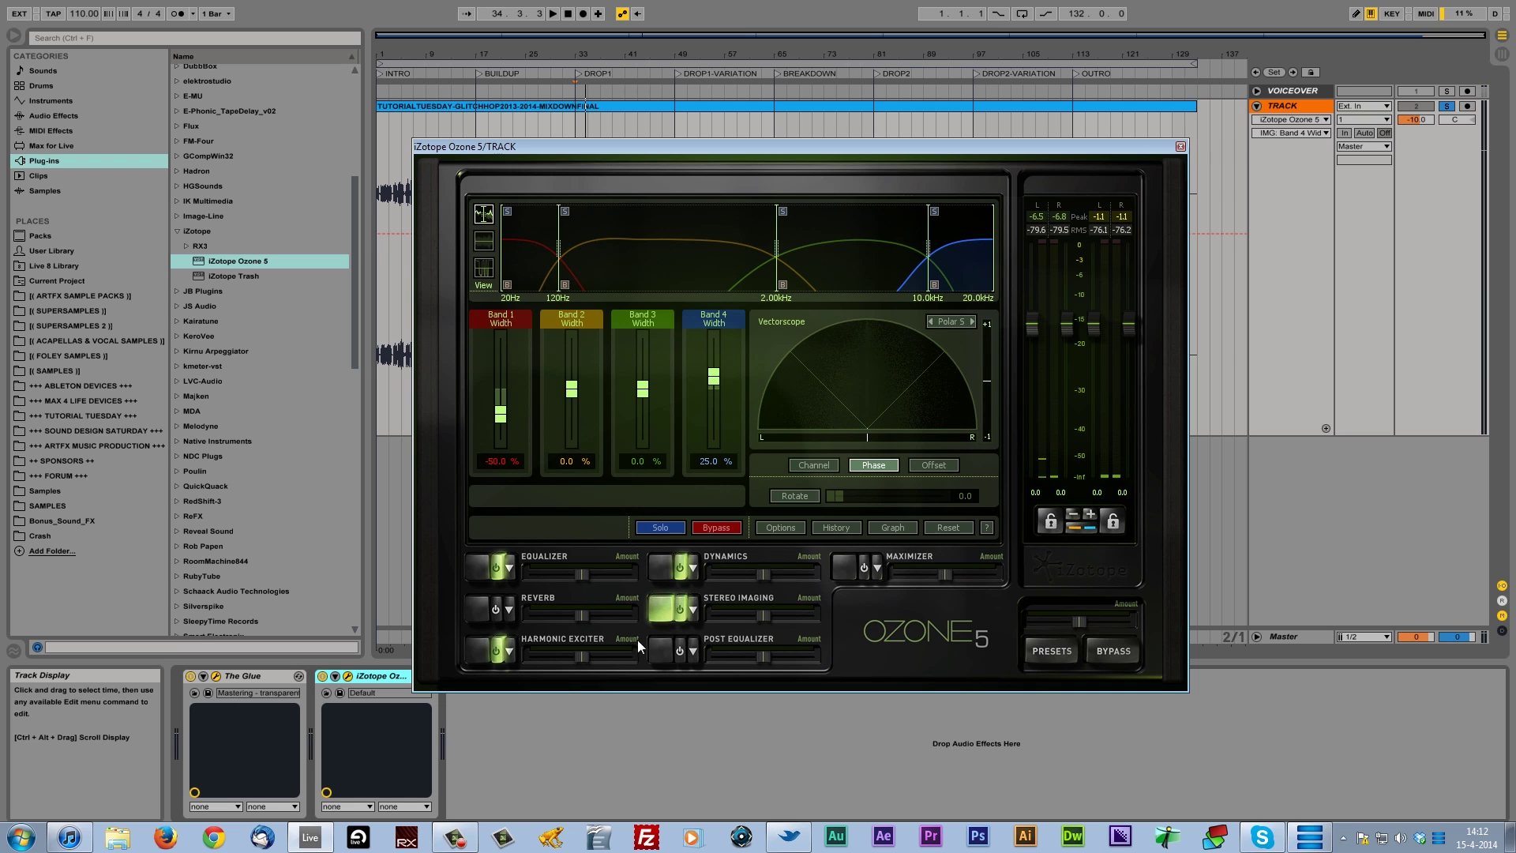
Leave the Post Equalizer off, enable the Maximizer and set its mode to IRC III.
left_click(660, 649)
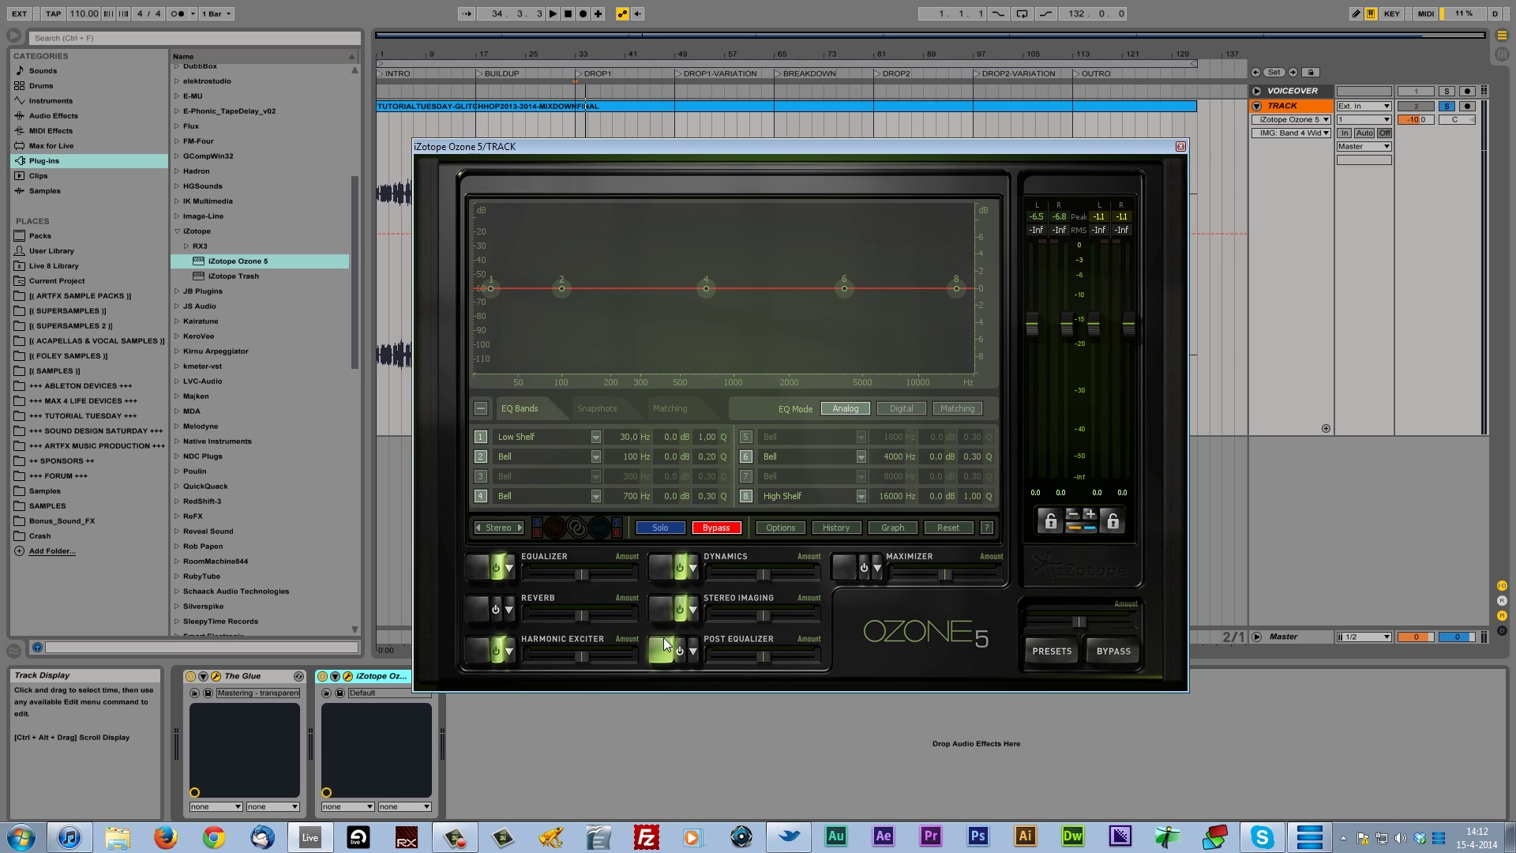
left_click(839, 568)
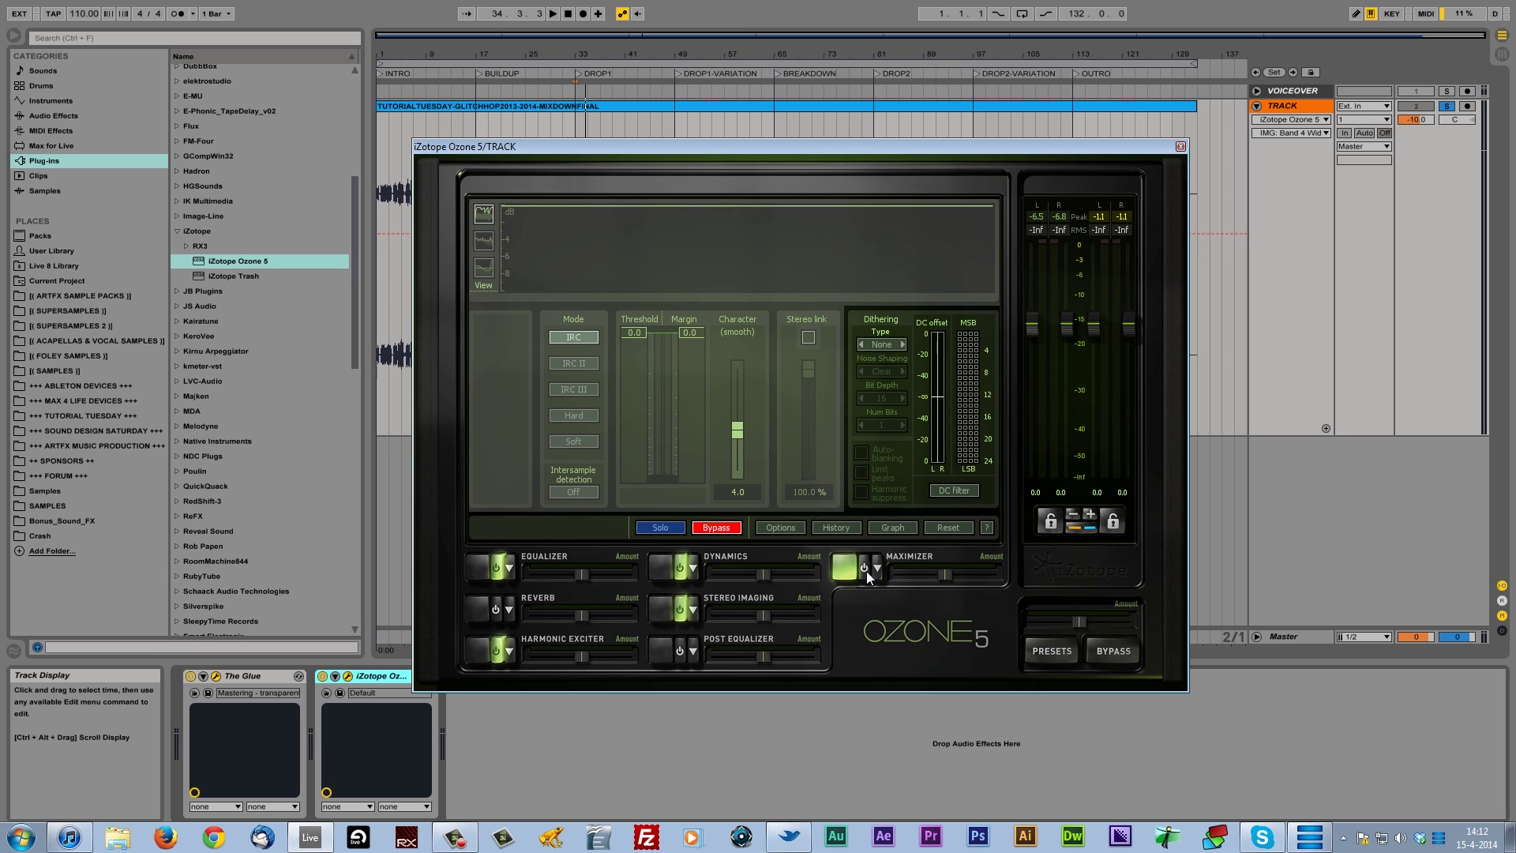
left_click(865, 569)
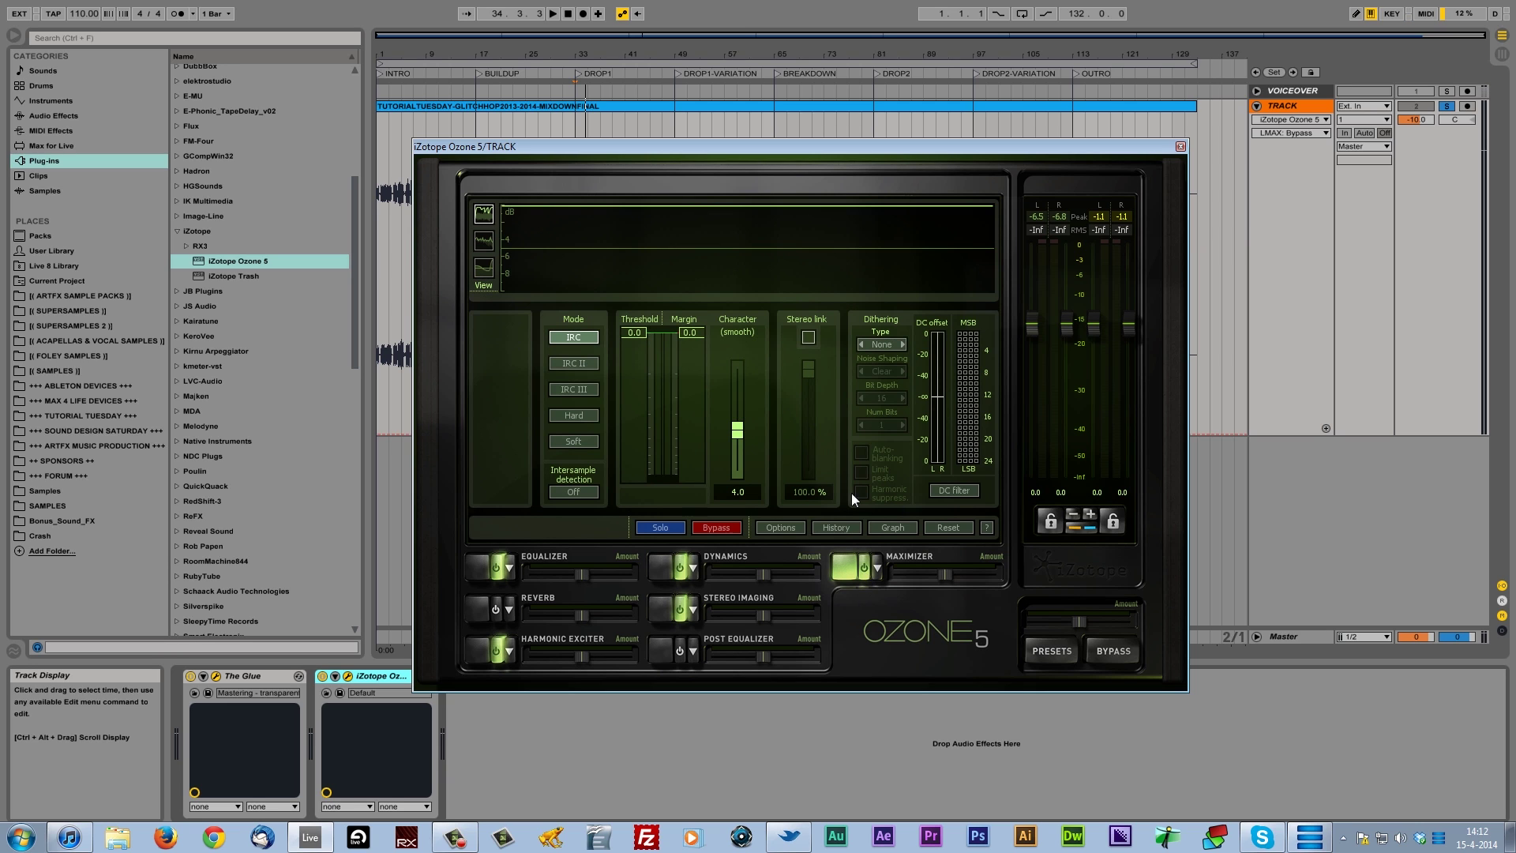
left_click(574, 389)
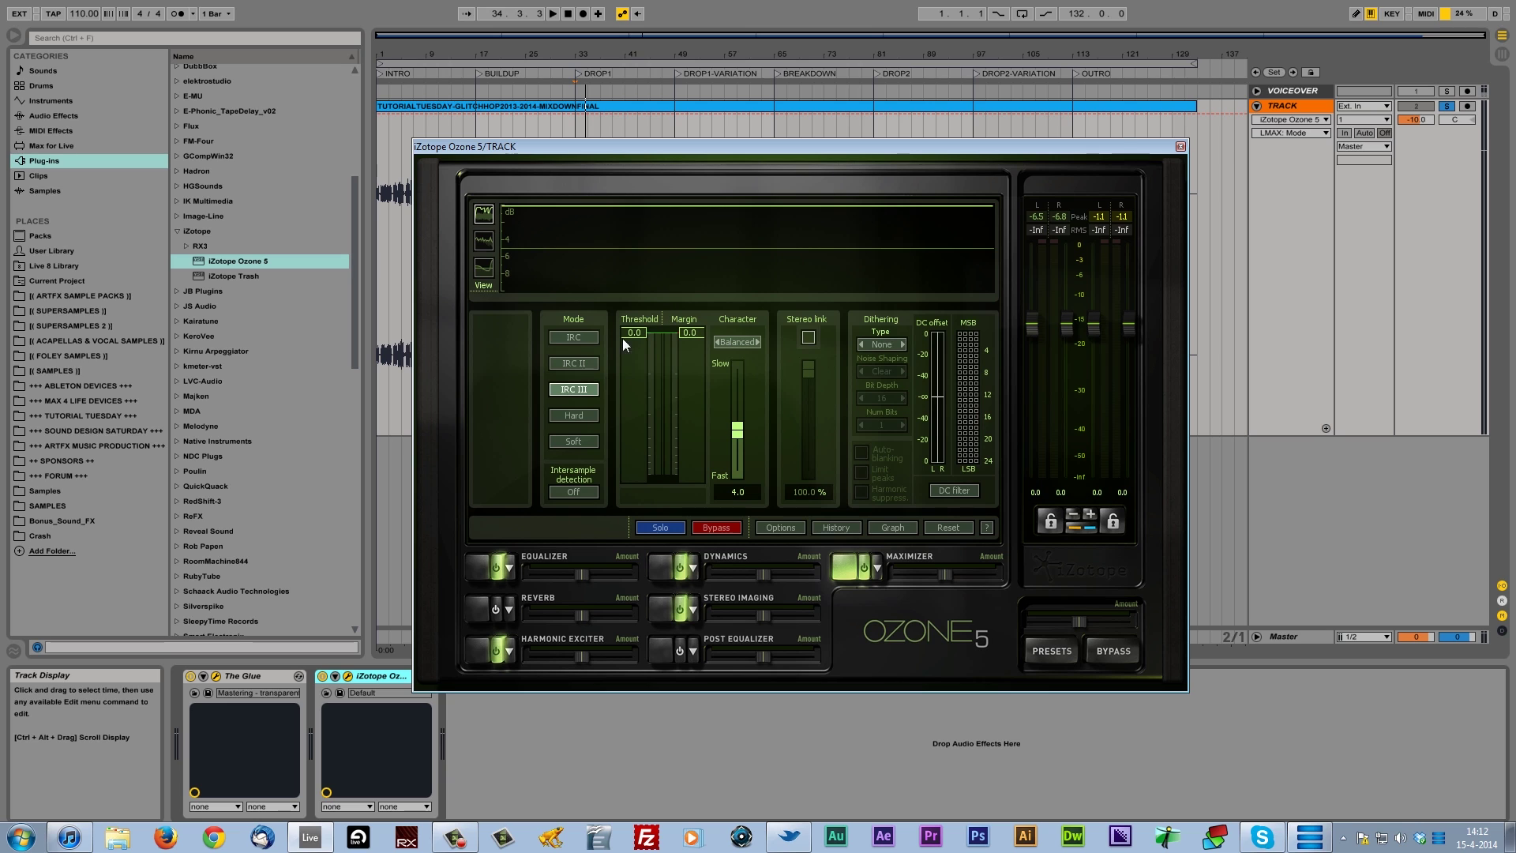
Lower the Maximizer threshold while DROP1 plays, trying -6.2 and -6.8 dB and settling on -5.9 dB.
left_click_drag(632, 333, 628, 417)
key("space")
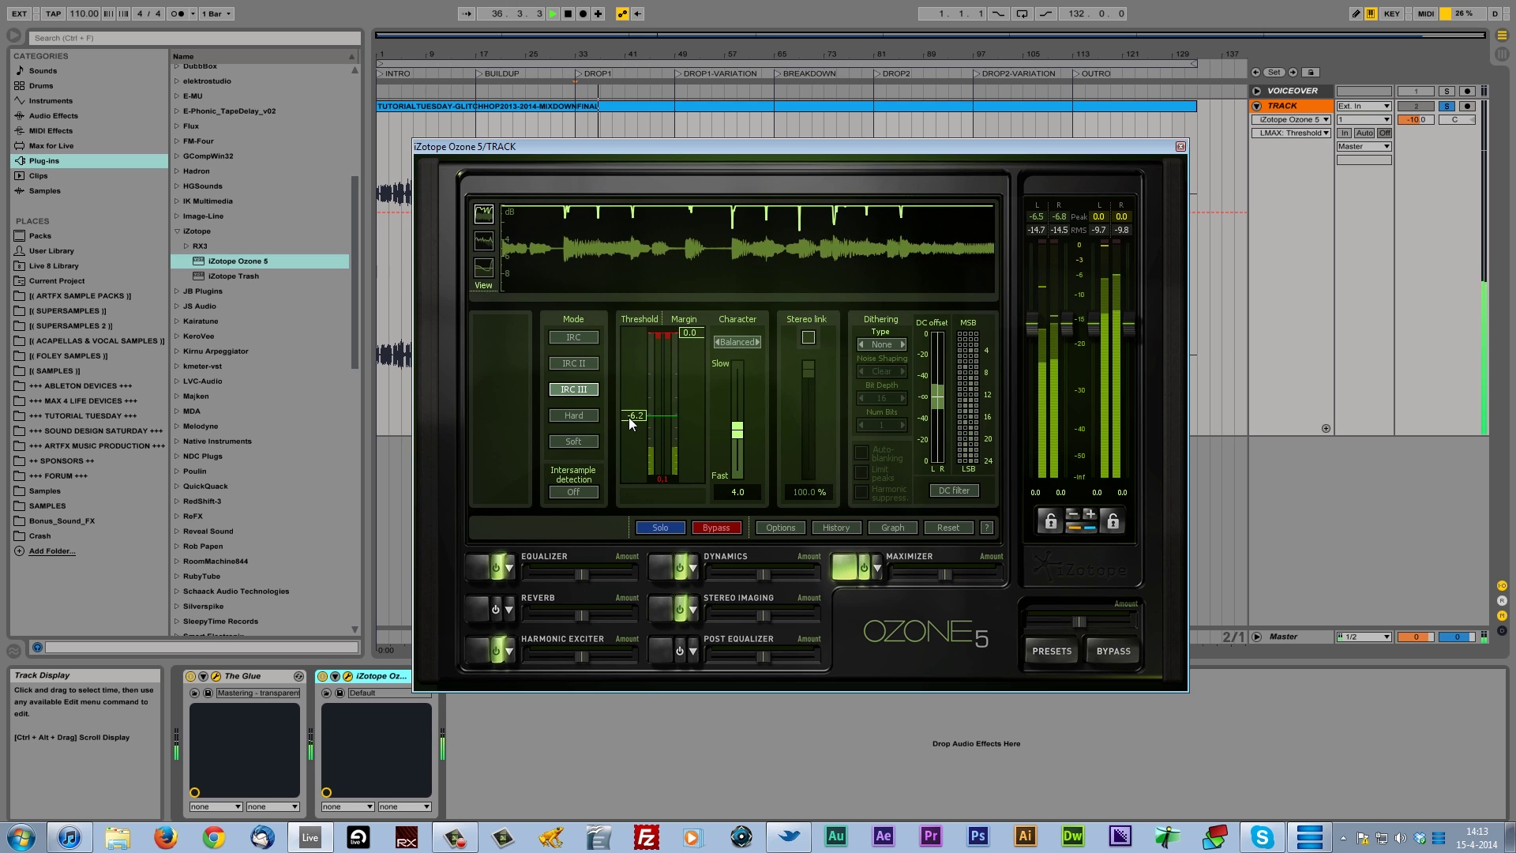
left_click_drag(628, 417, 632, 421)
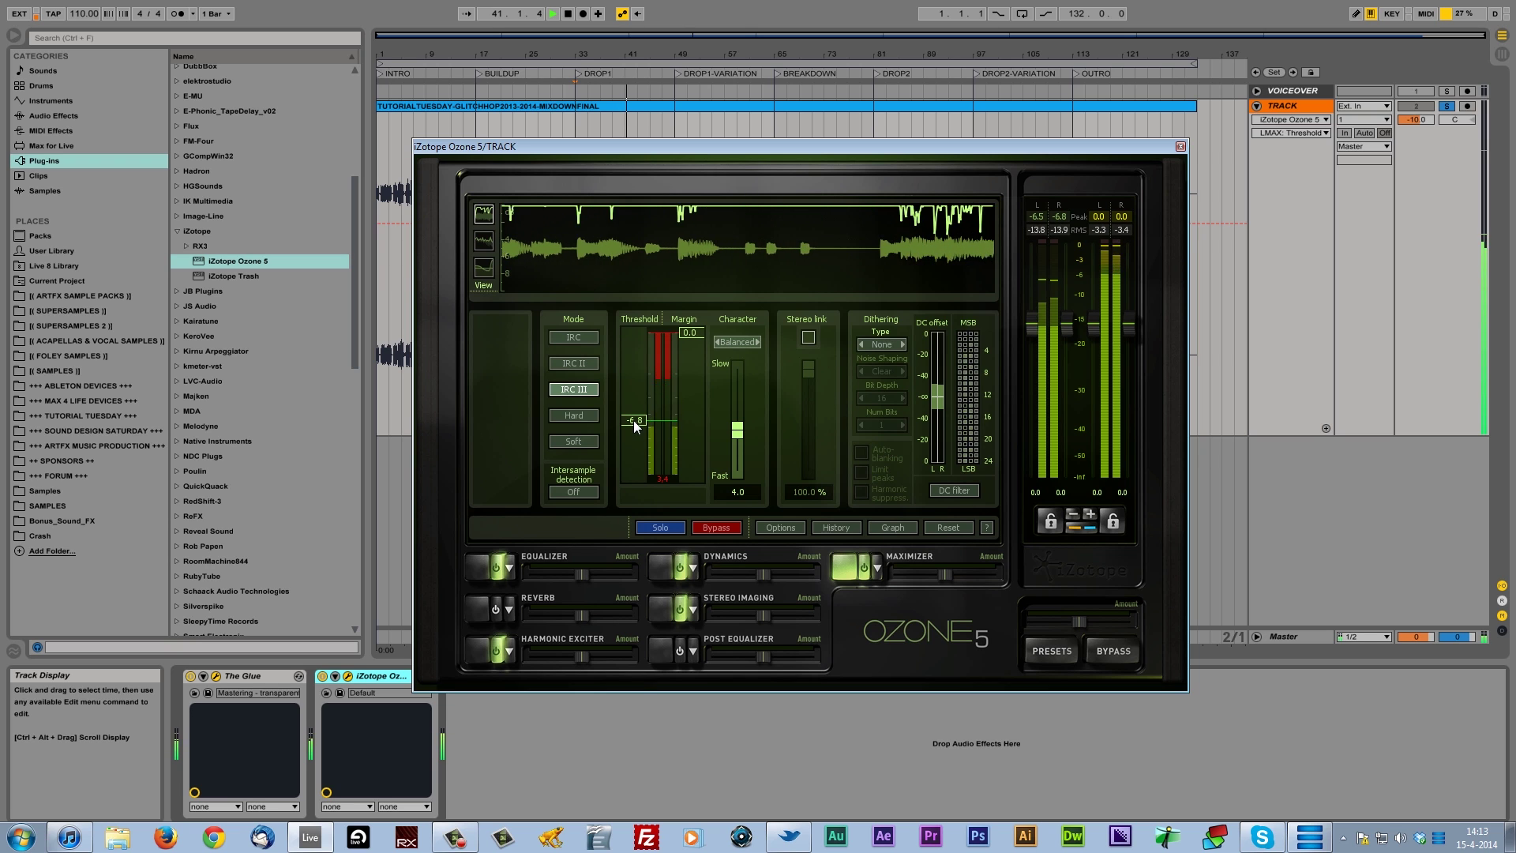
left_click_drag(633, 420, 637, 416)
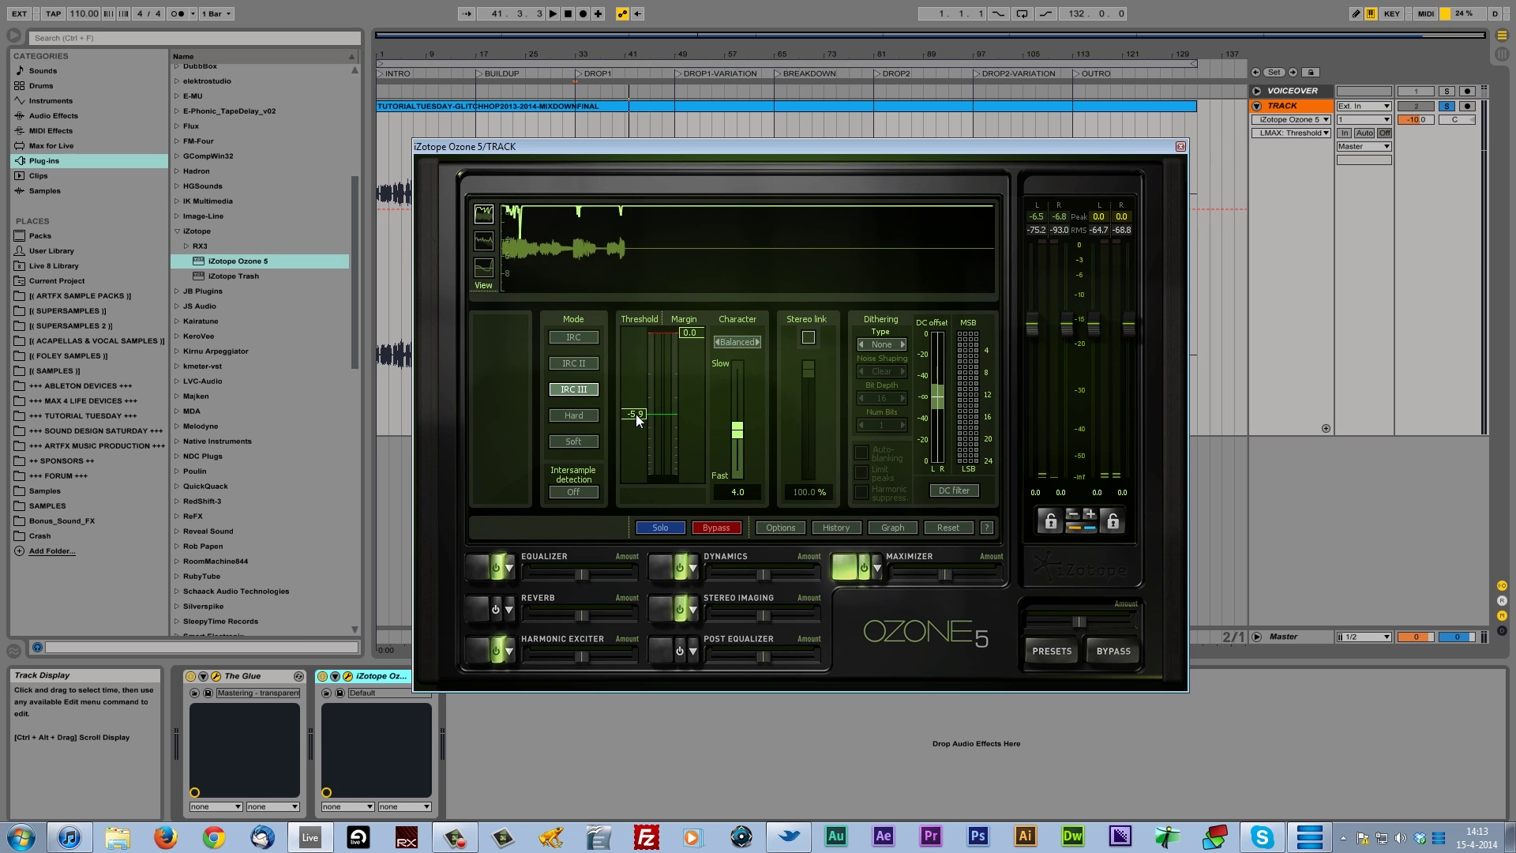
left_click_drag(634, 414, 653, 395)
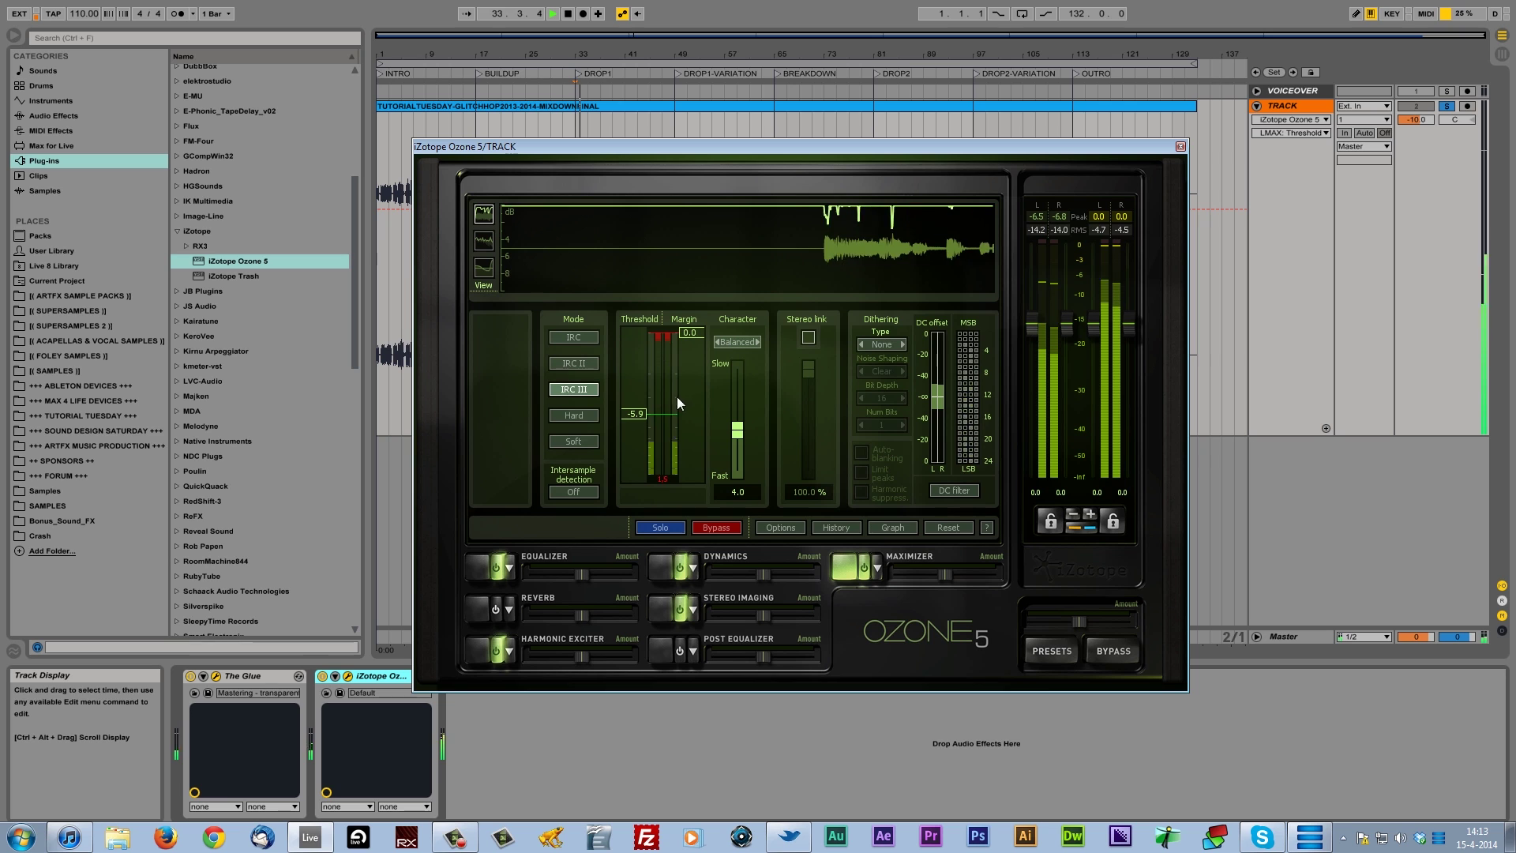
key("space")
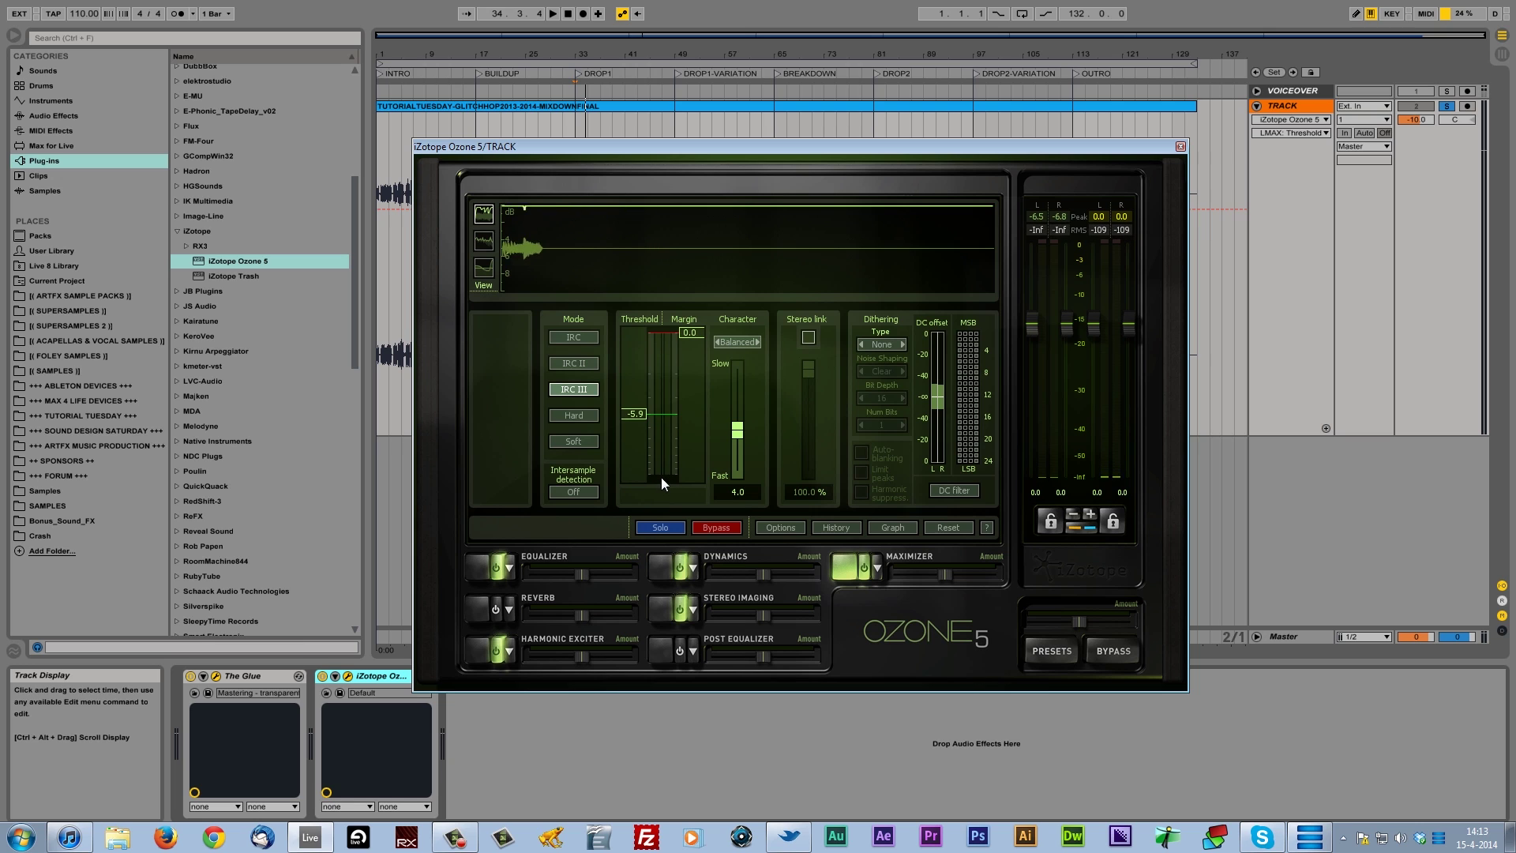
Audition DROP1 with the Maximizer's Balanced character, and switch it to Crisp and on to Pumping during playback.
key("space")
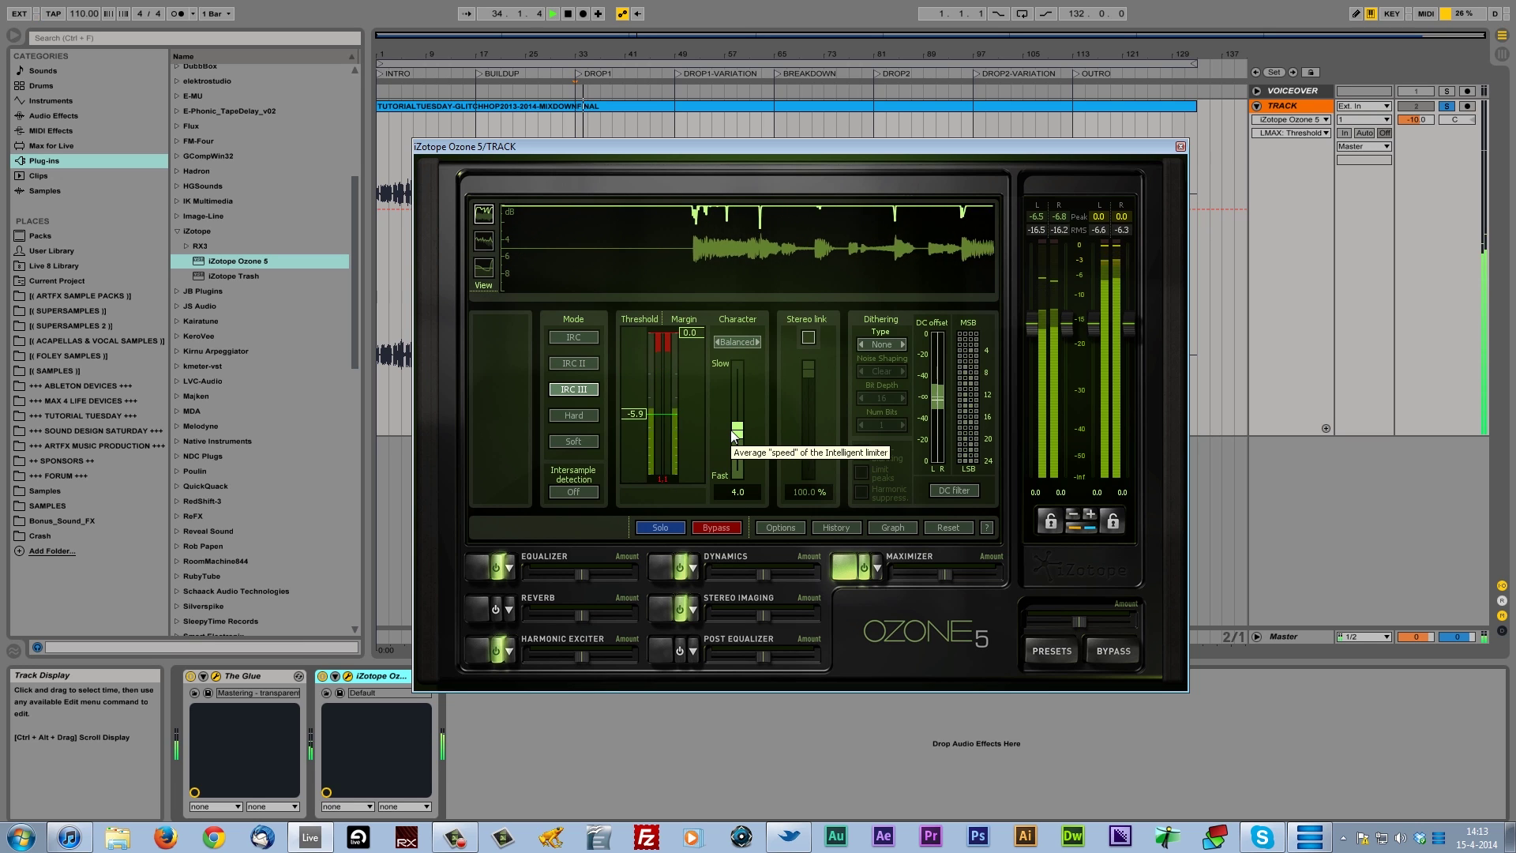
key("space")
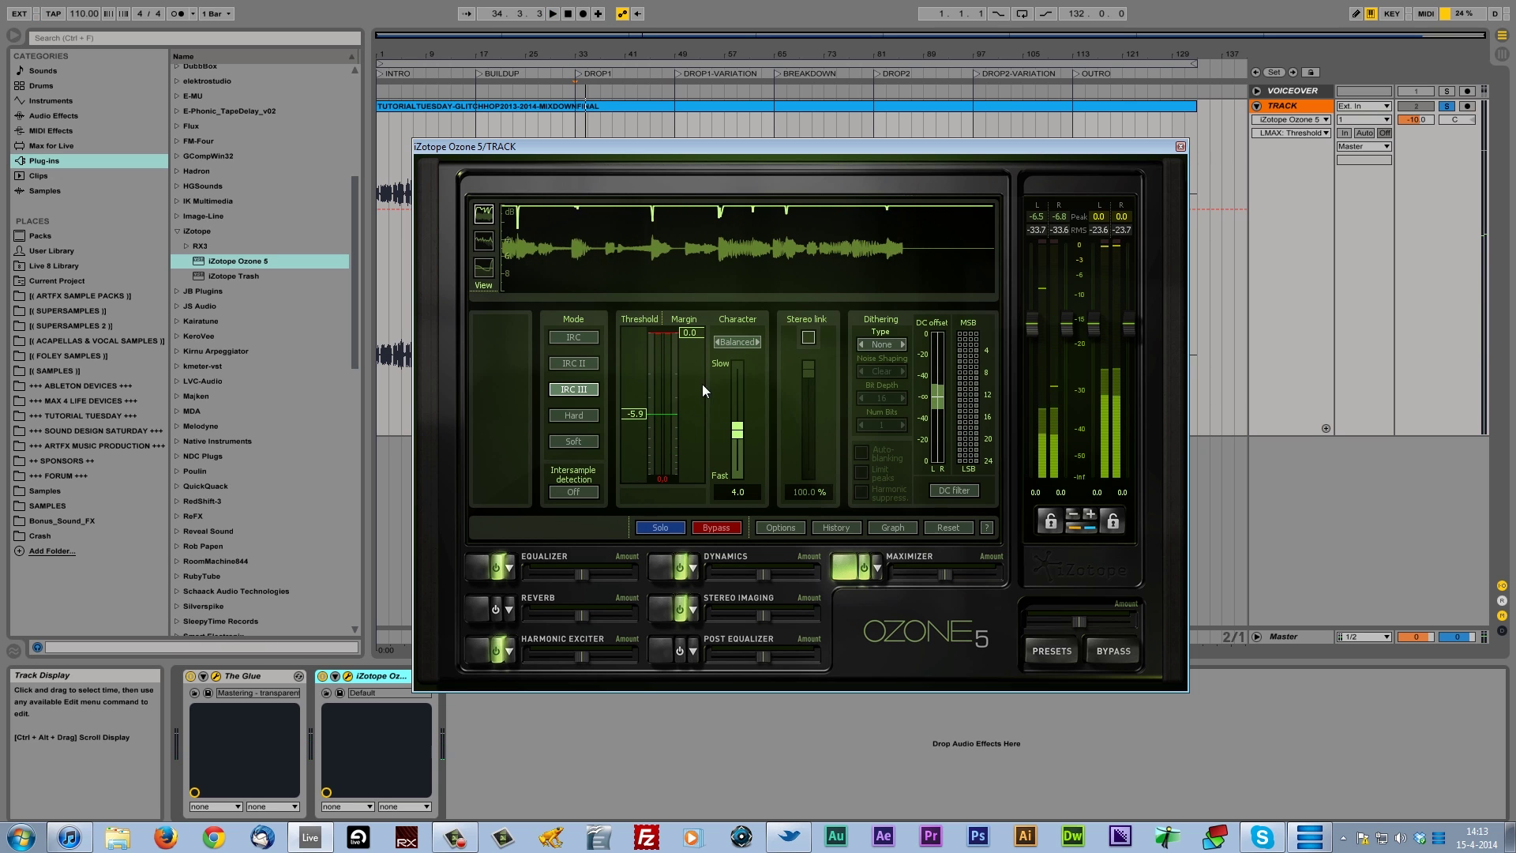
left_click(742, 340)
key("space")
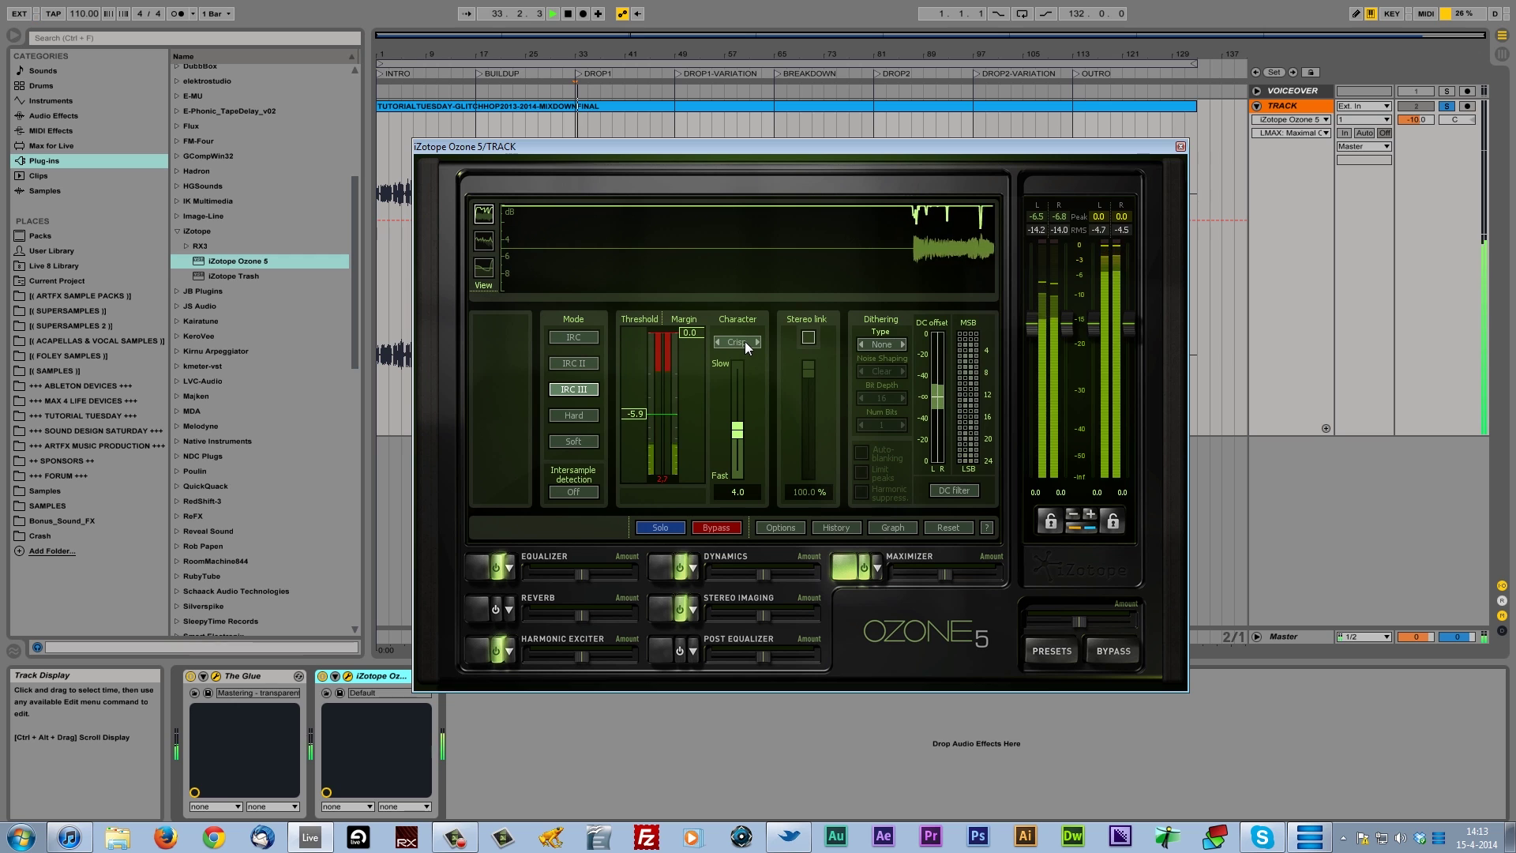
left_click(746, 341)
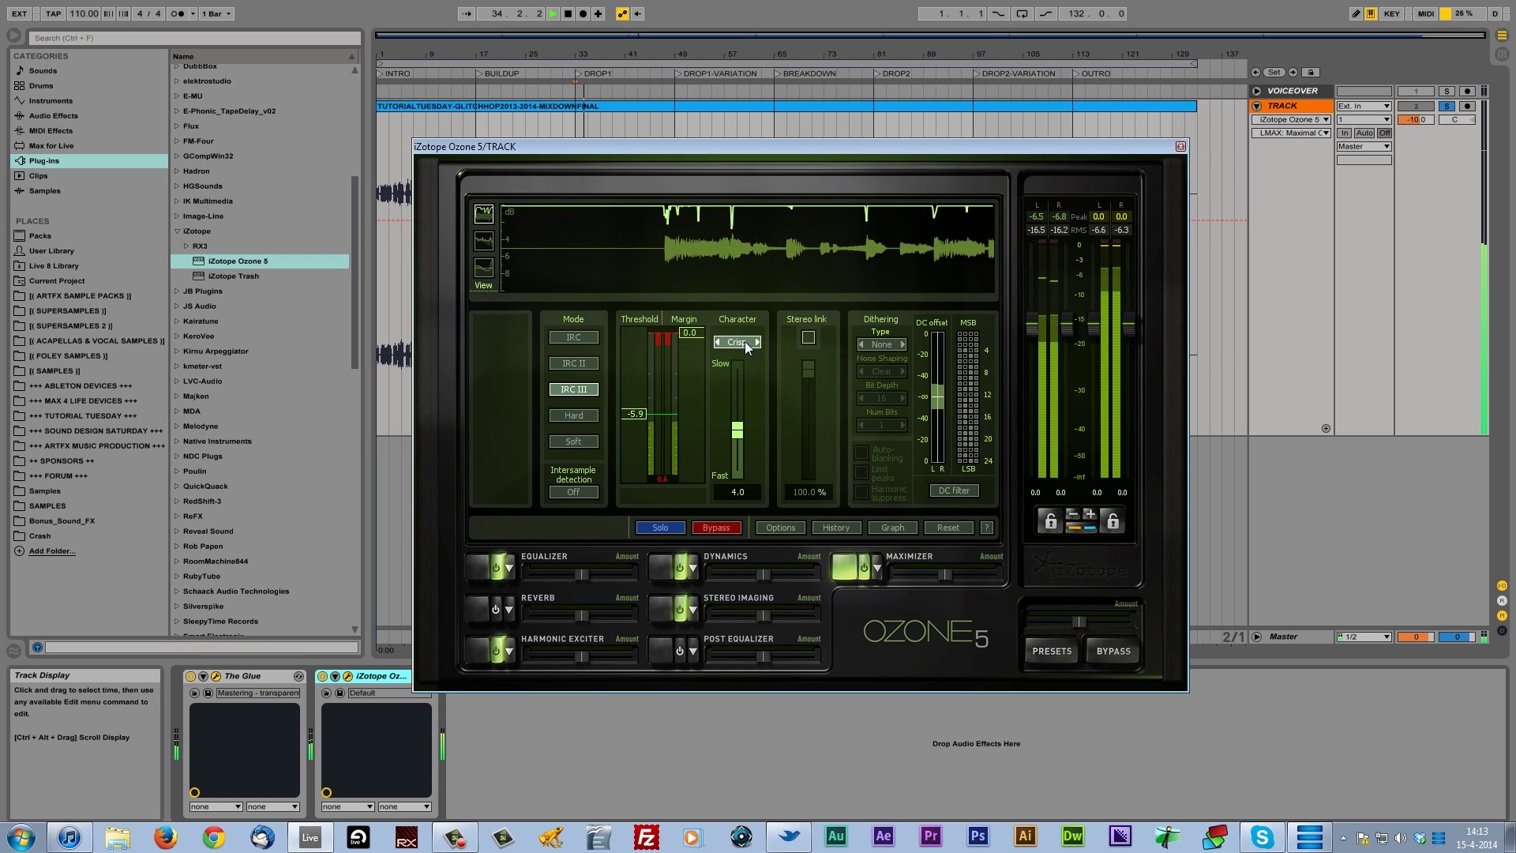
left_click(746, 341)
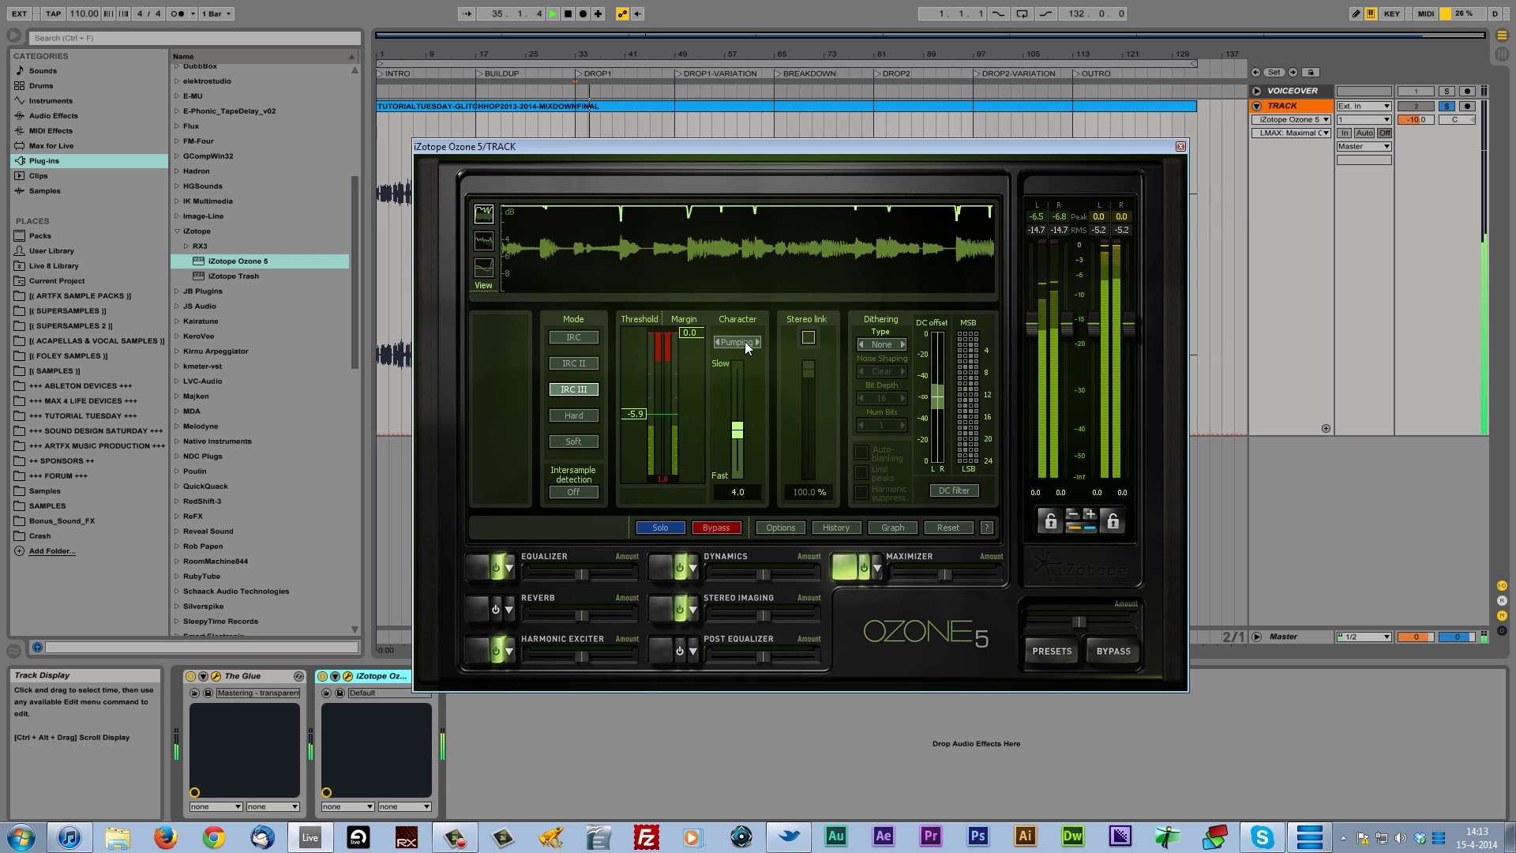
Set the Maximizer's character to Crisp and compare its speed at 1.0 and 10.0 on DROP1, settling on 5.0.
left_click(746, 341)
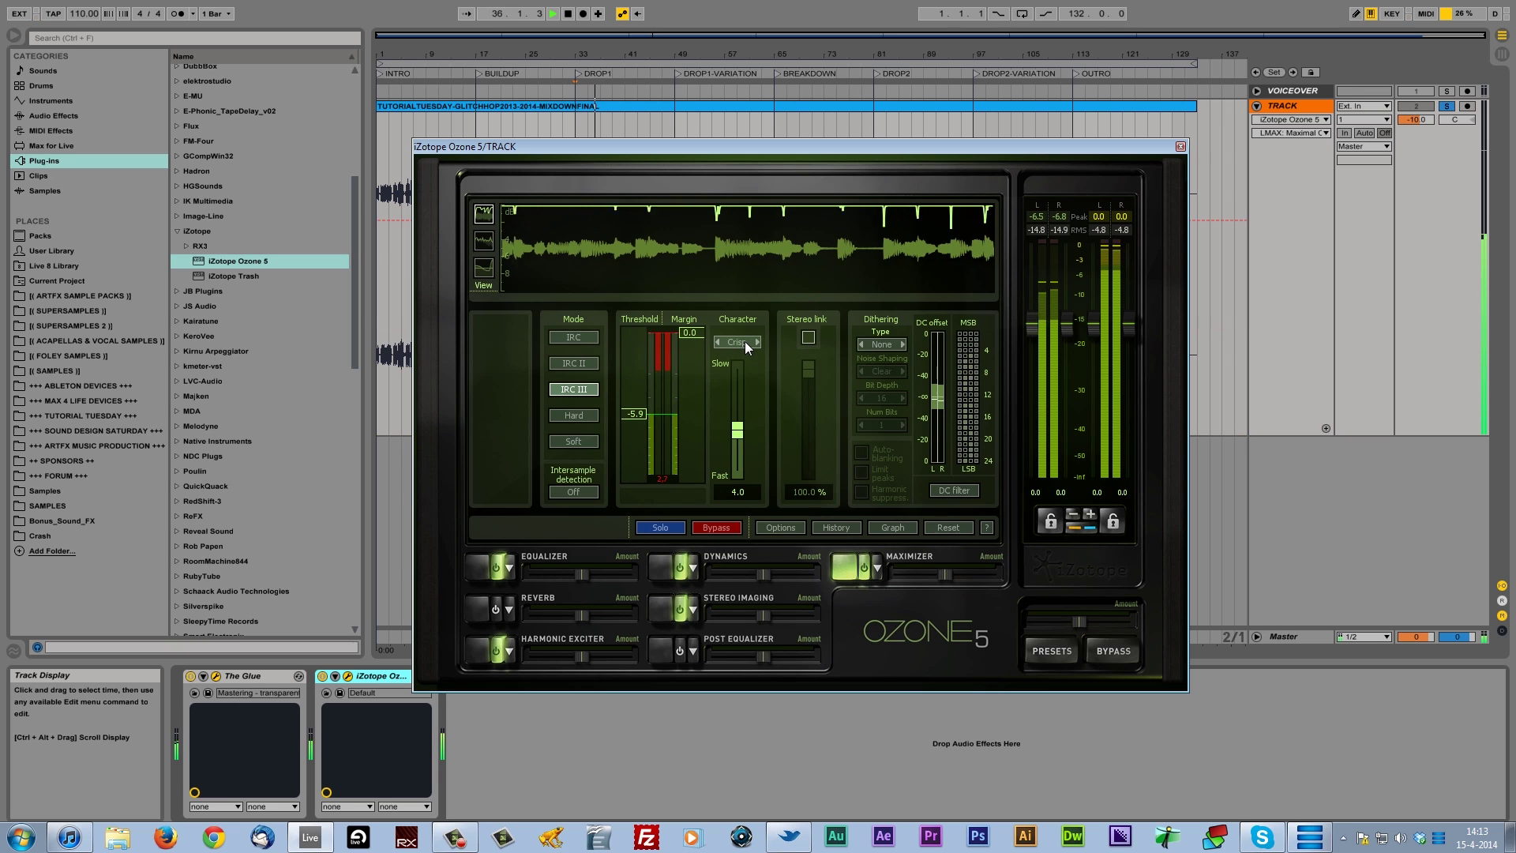
key("space")
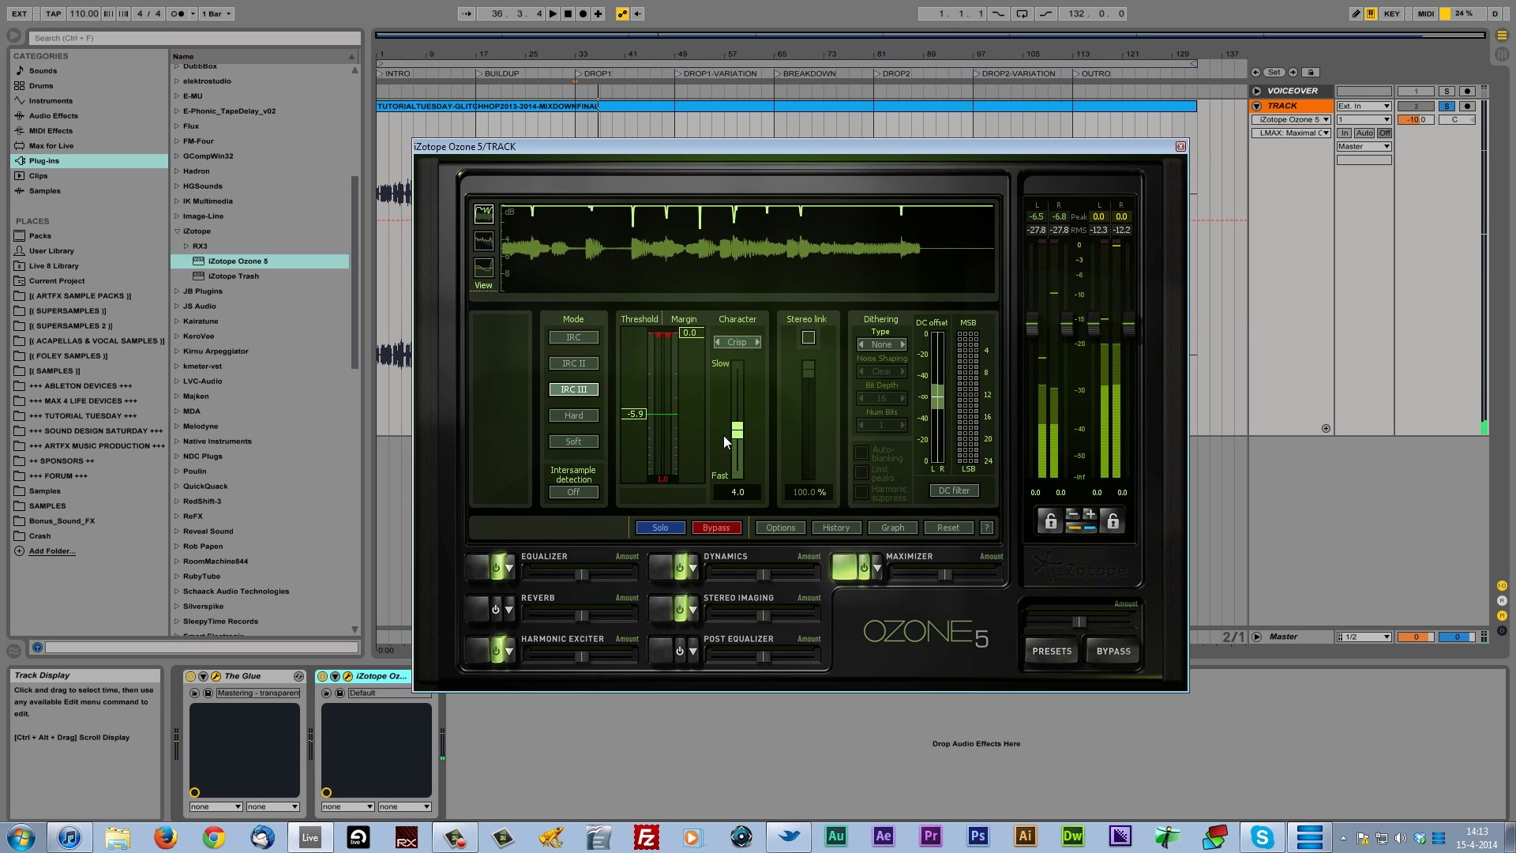
left_click_drag(736, 432, 739, 464)
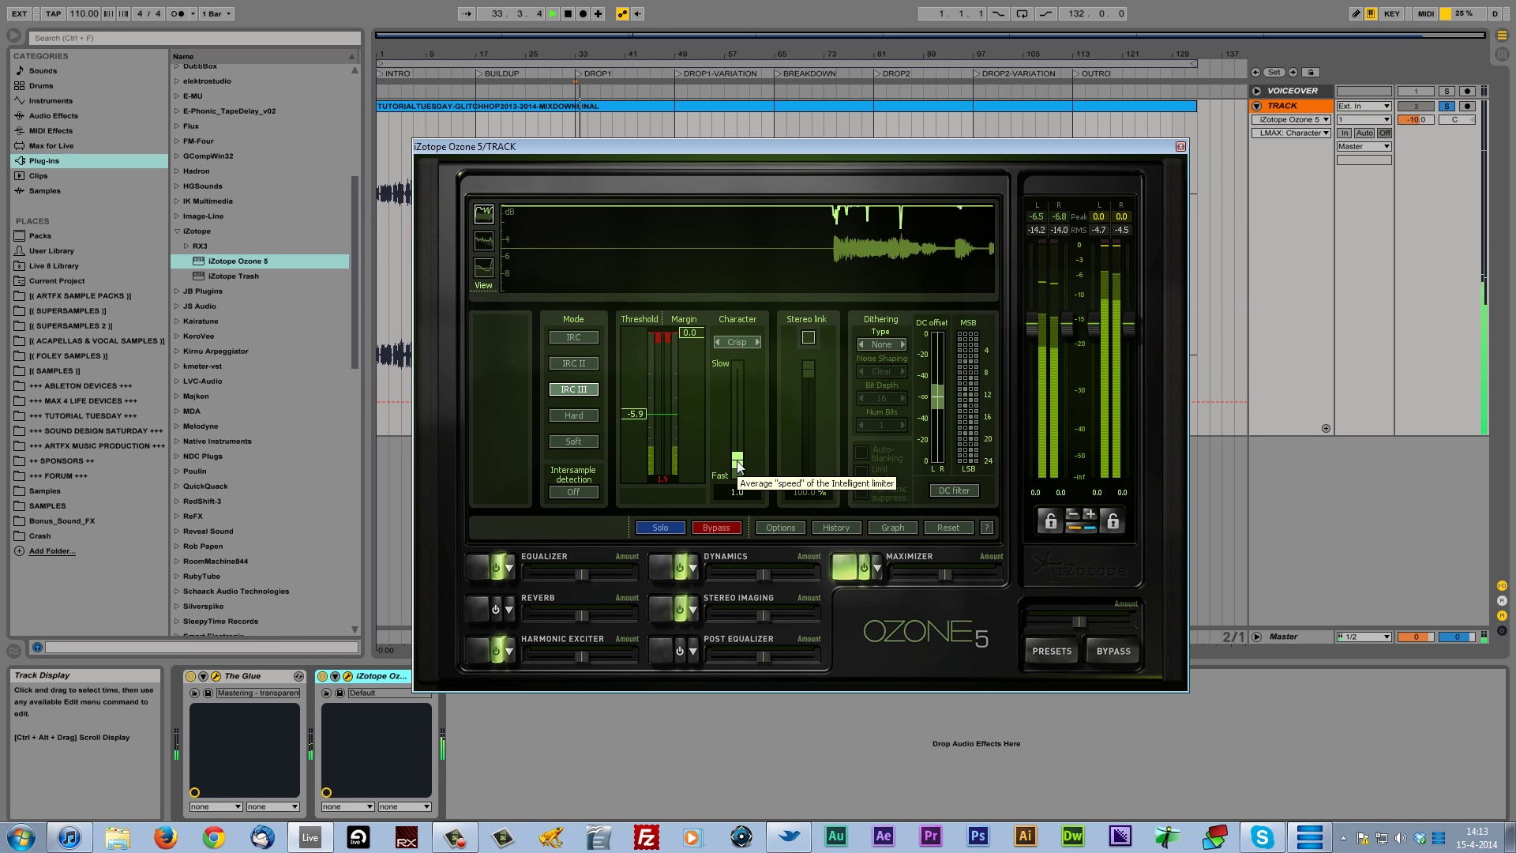
key("space")
left_click_drag(739, 466, 753, 368)
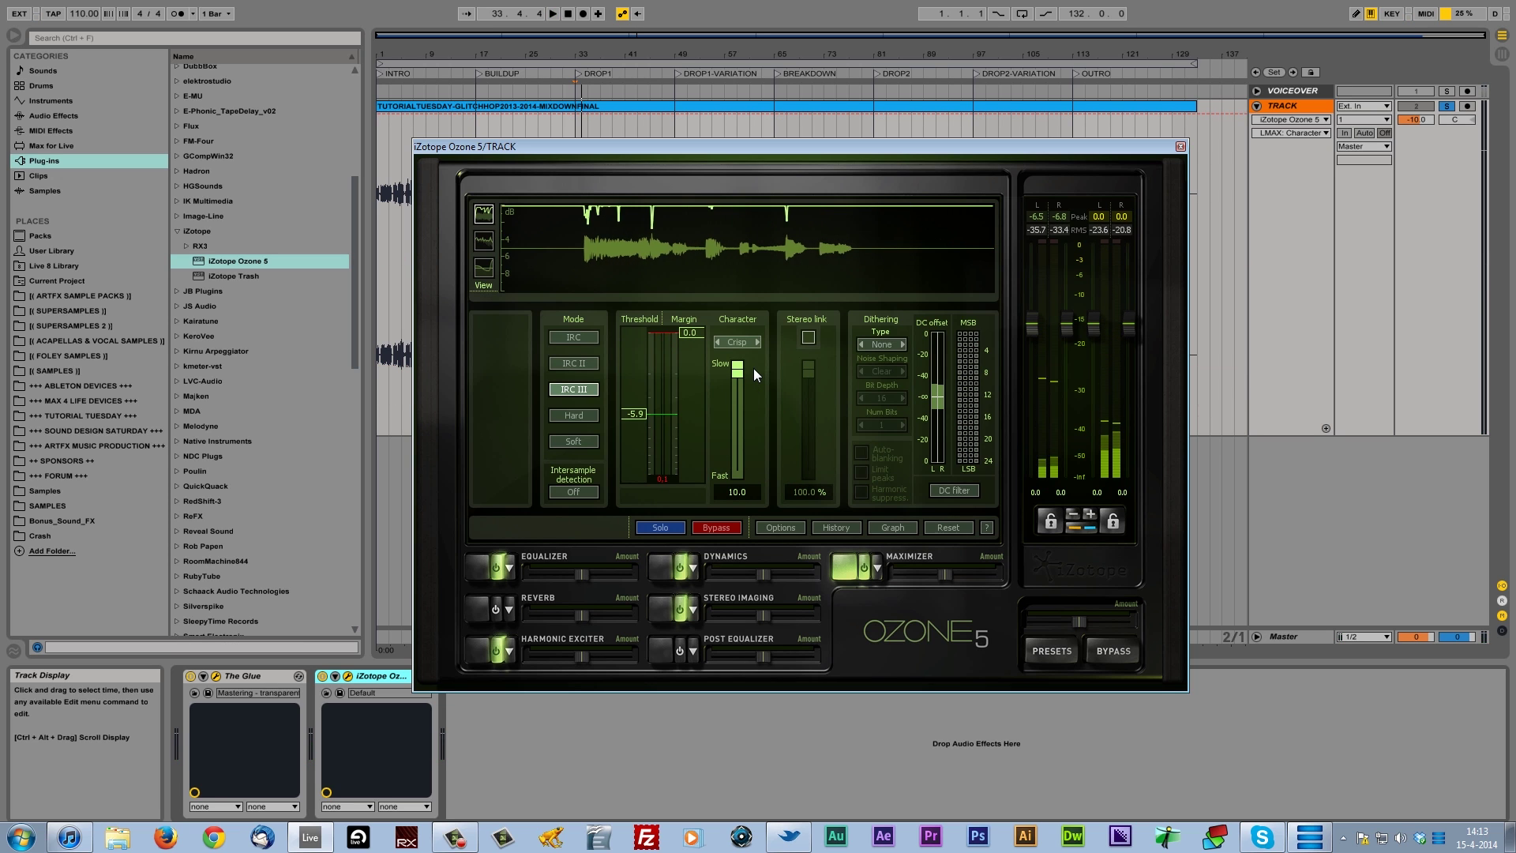
key("space")
left_click_drag(737, 373, 723, 423)
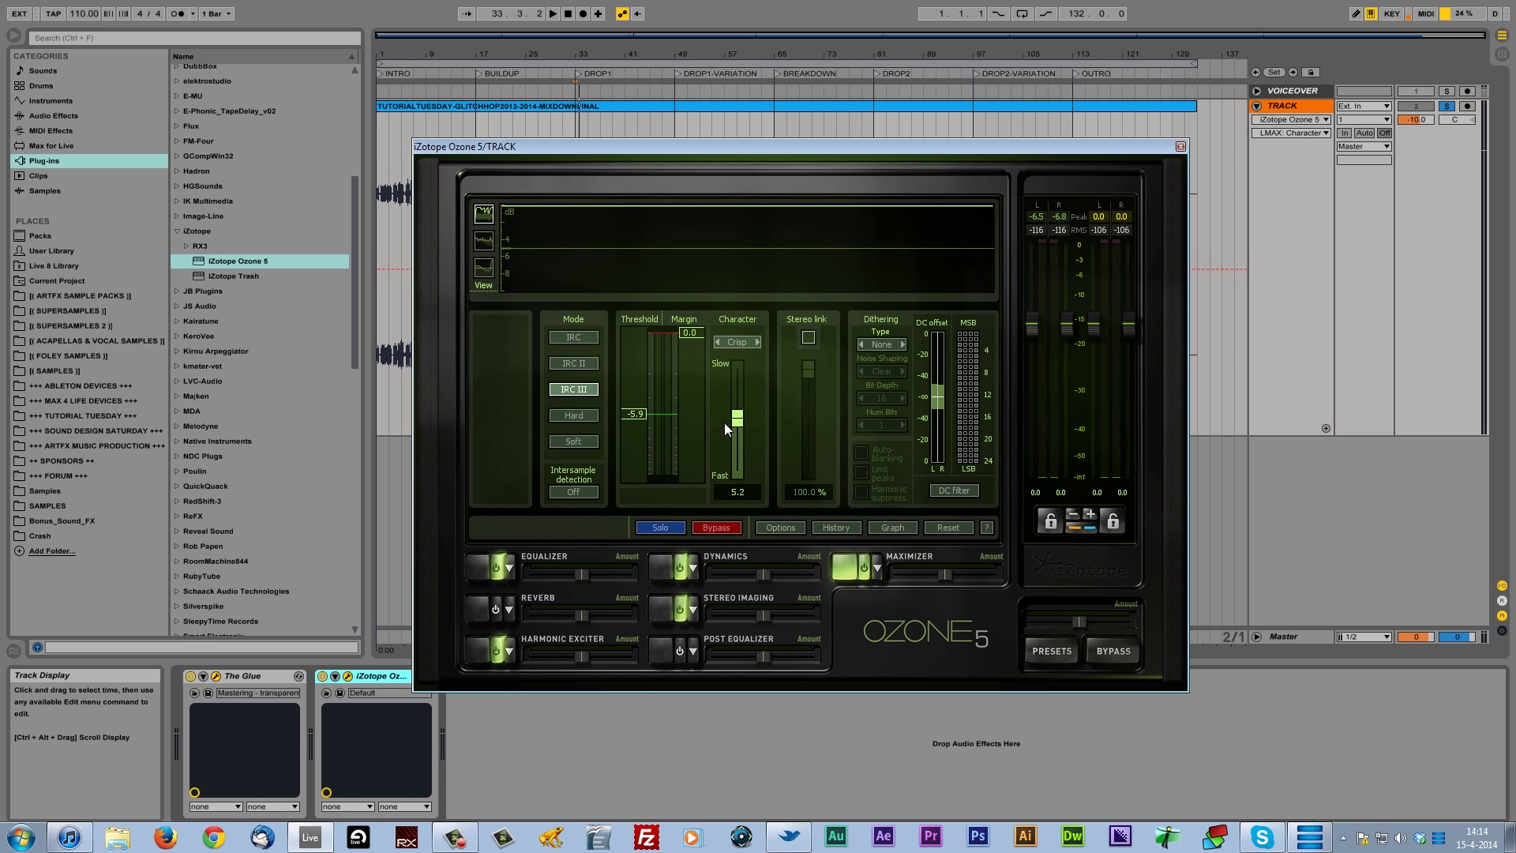
key("space")
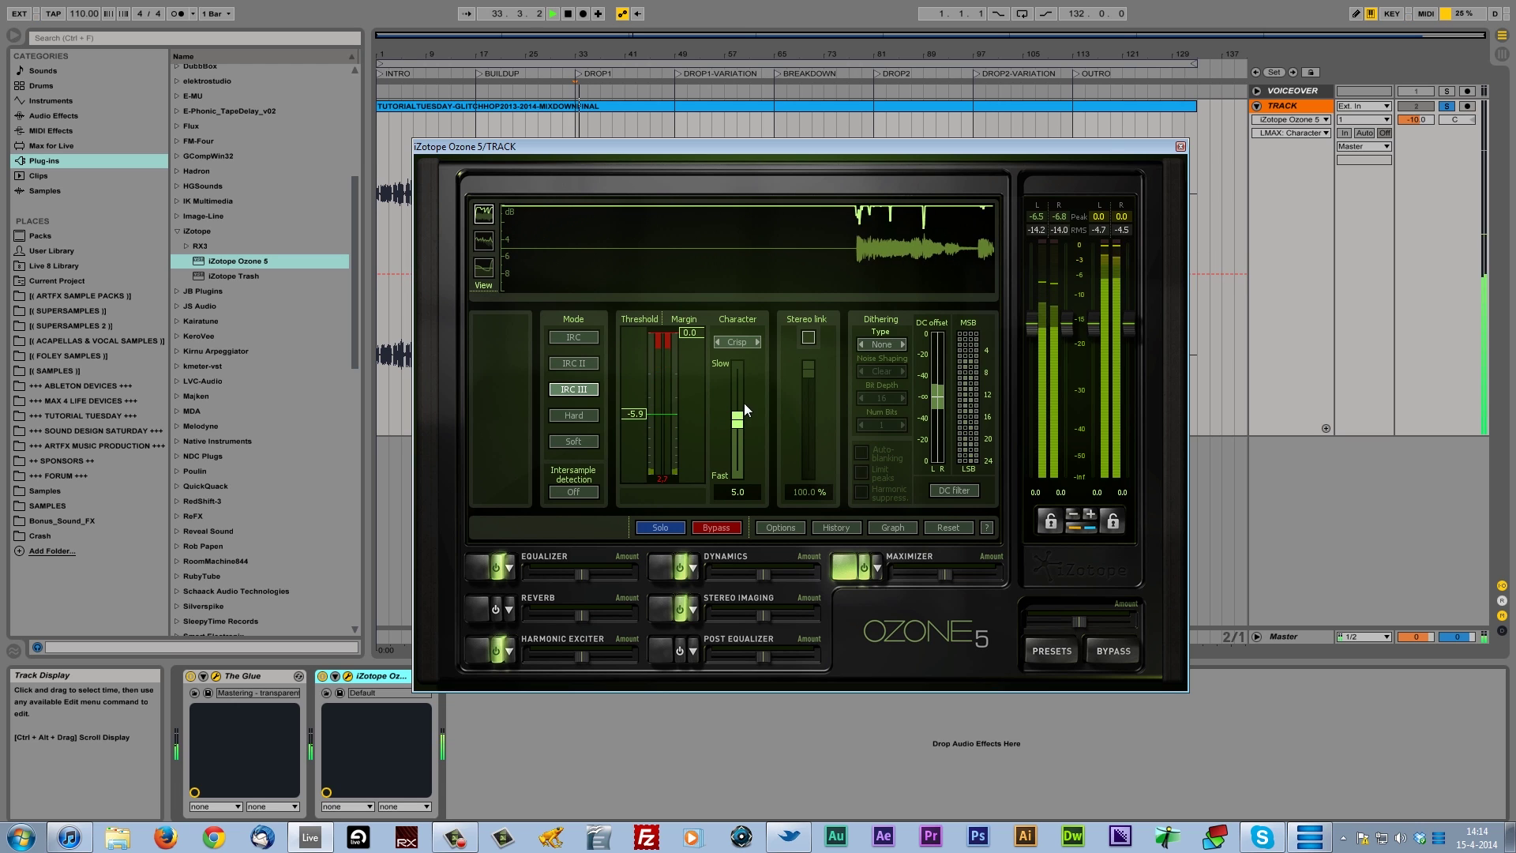
key("space")
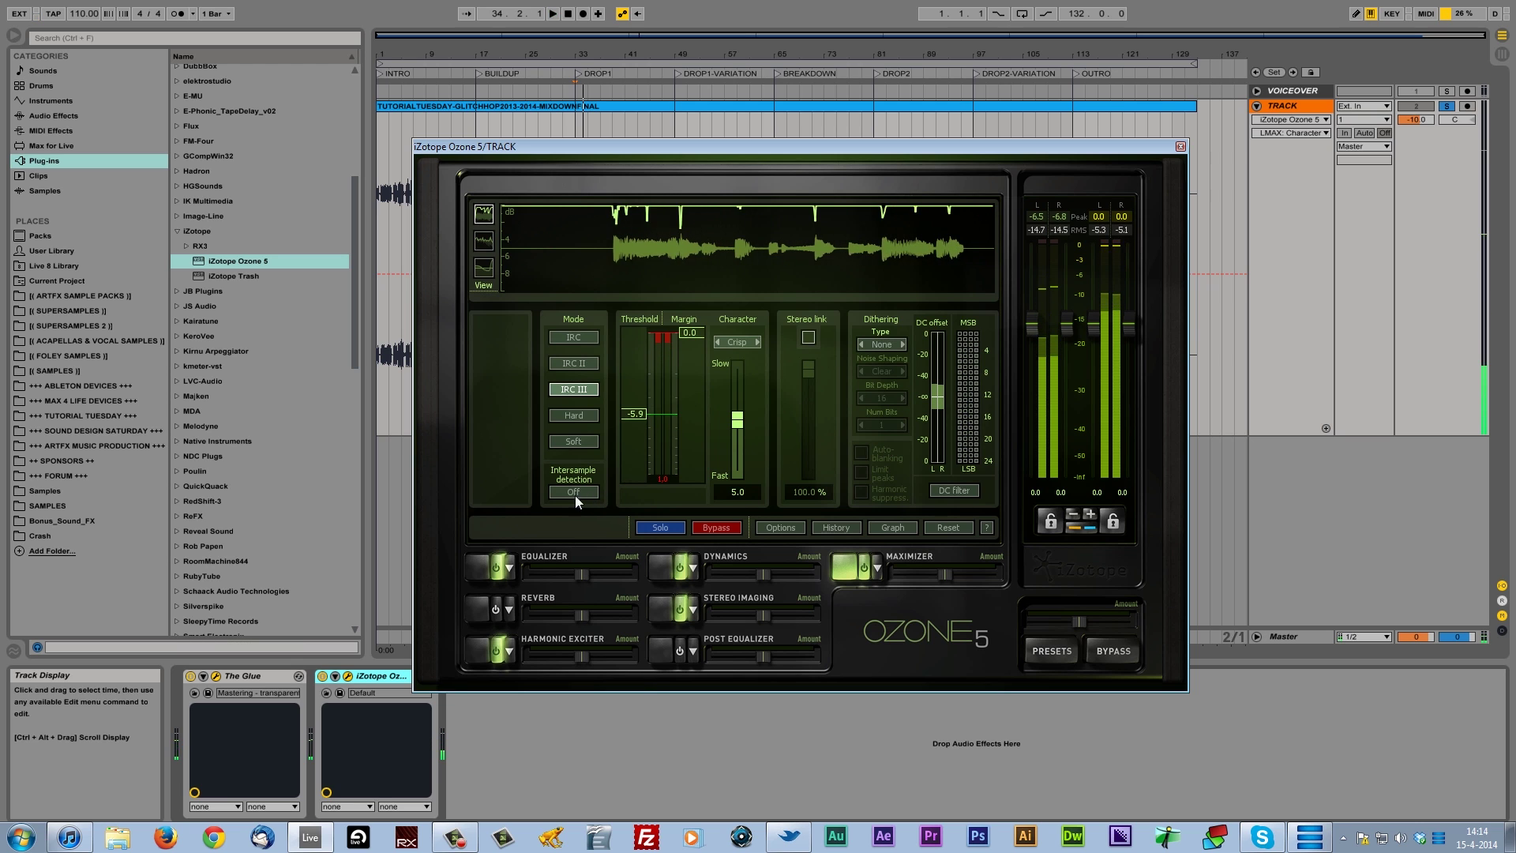
Turn on the Maximizer's intersample detection and audition DROP1 with it.
left_click(574, 491)
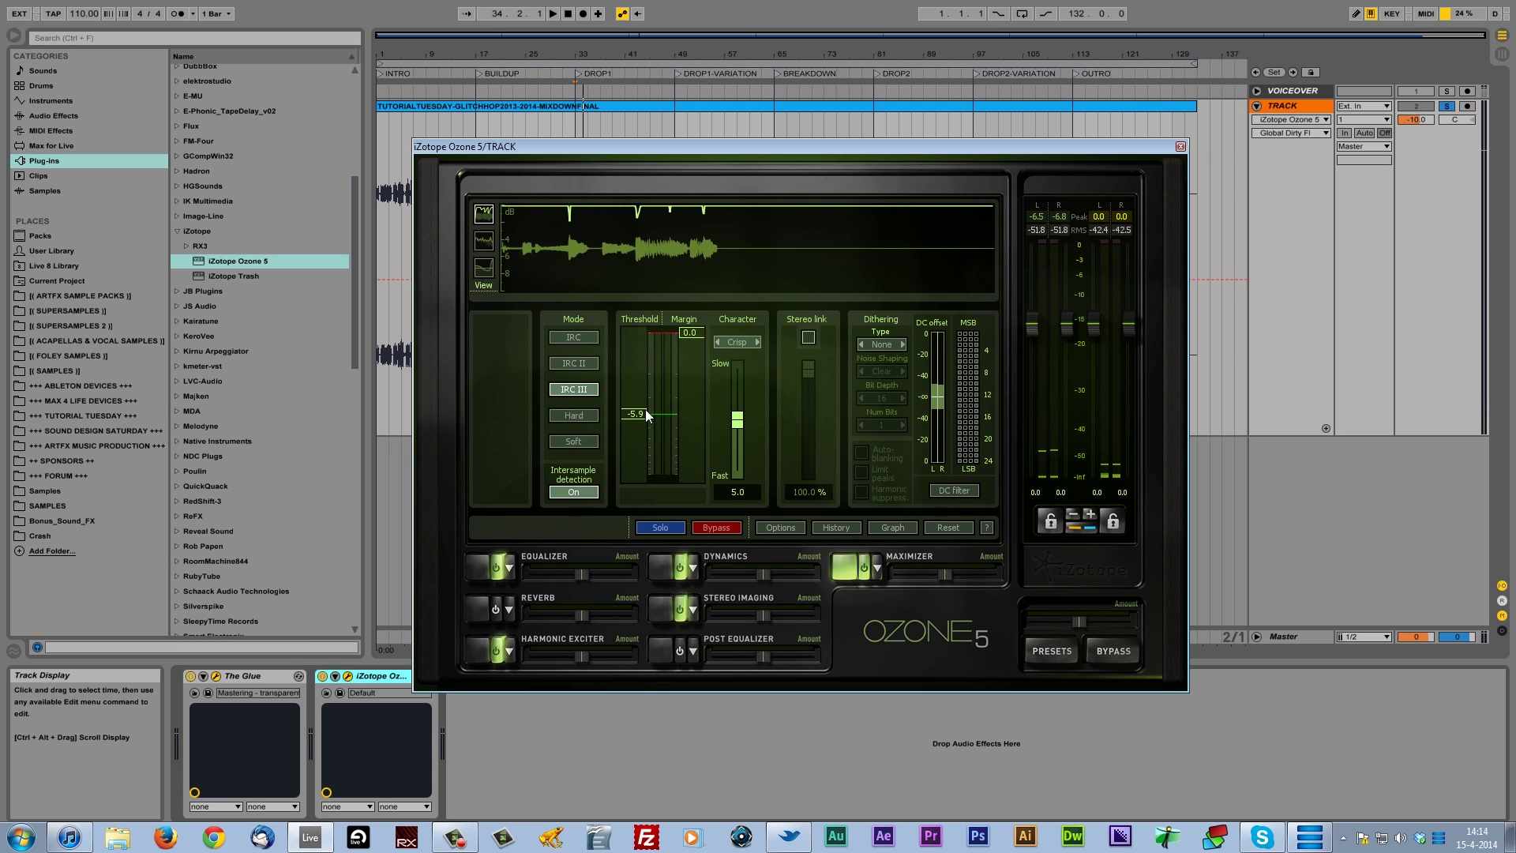
key("space")
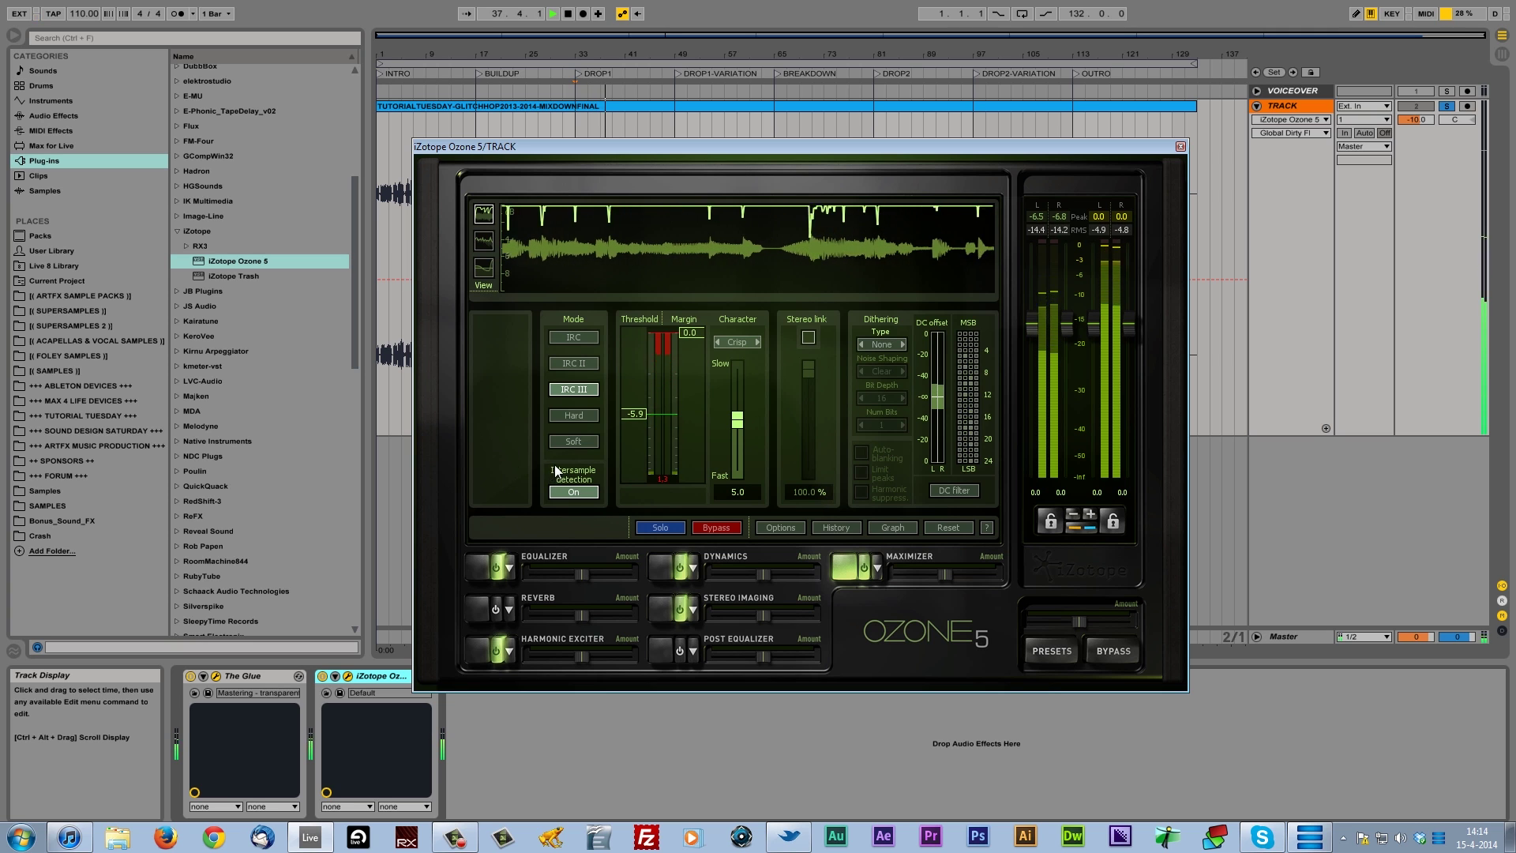
key("space")
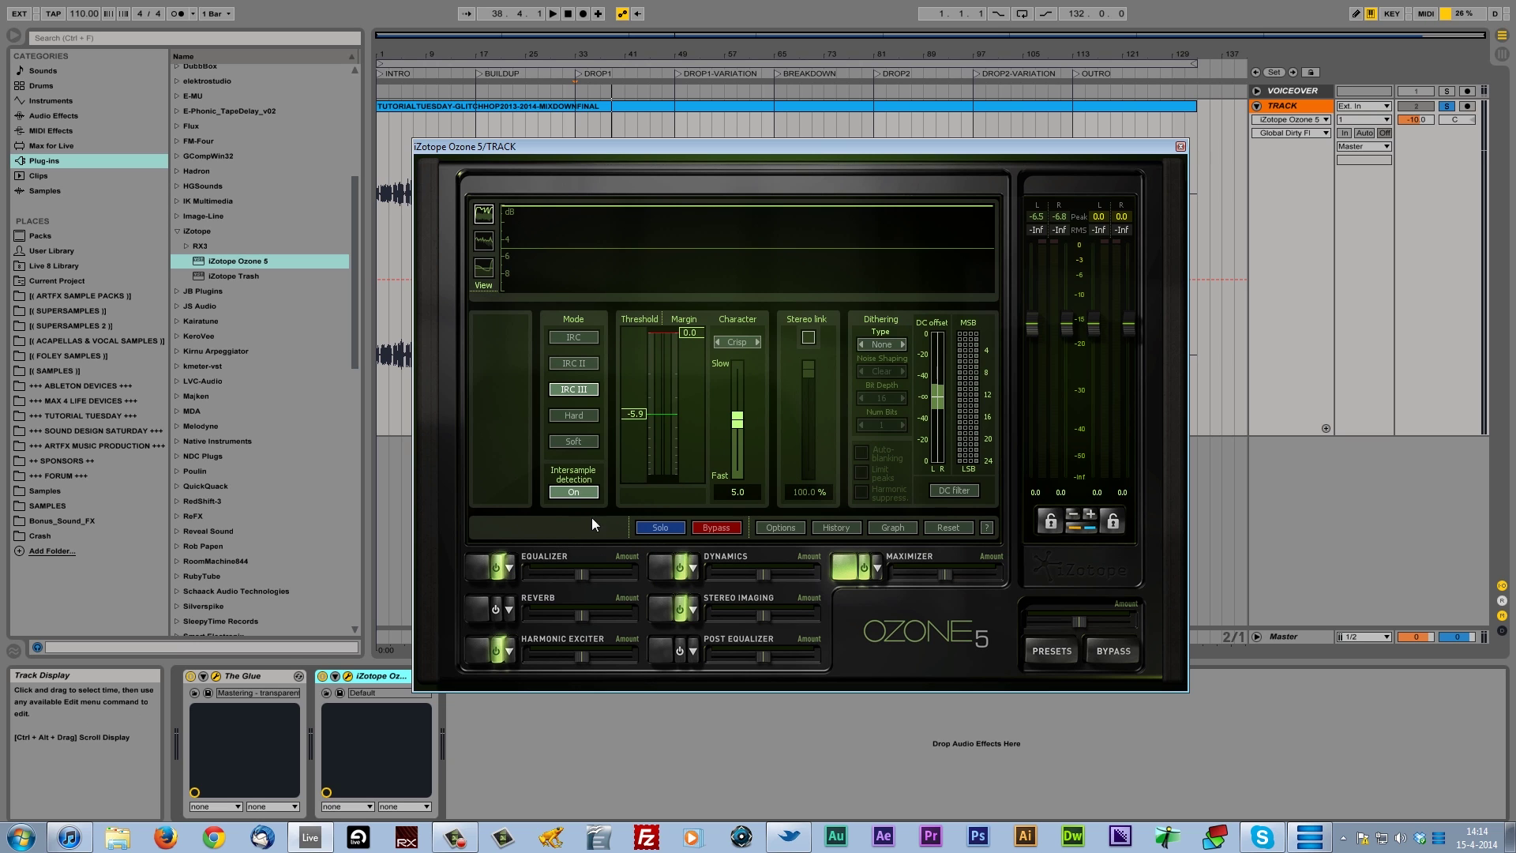
In the Equalizer's mid channel, try the low shelf at 0.0 dB, settling on 1.6 dB at 35.5 Hz, and set Band 2 to 0.1 dB at 93.4 Hz.
left_click(476, 568)
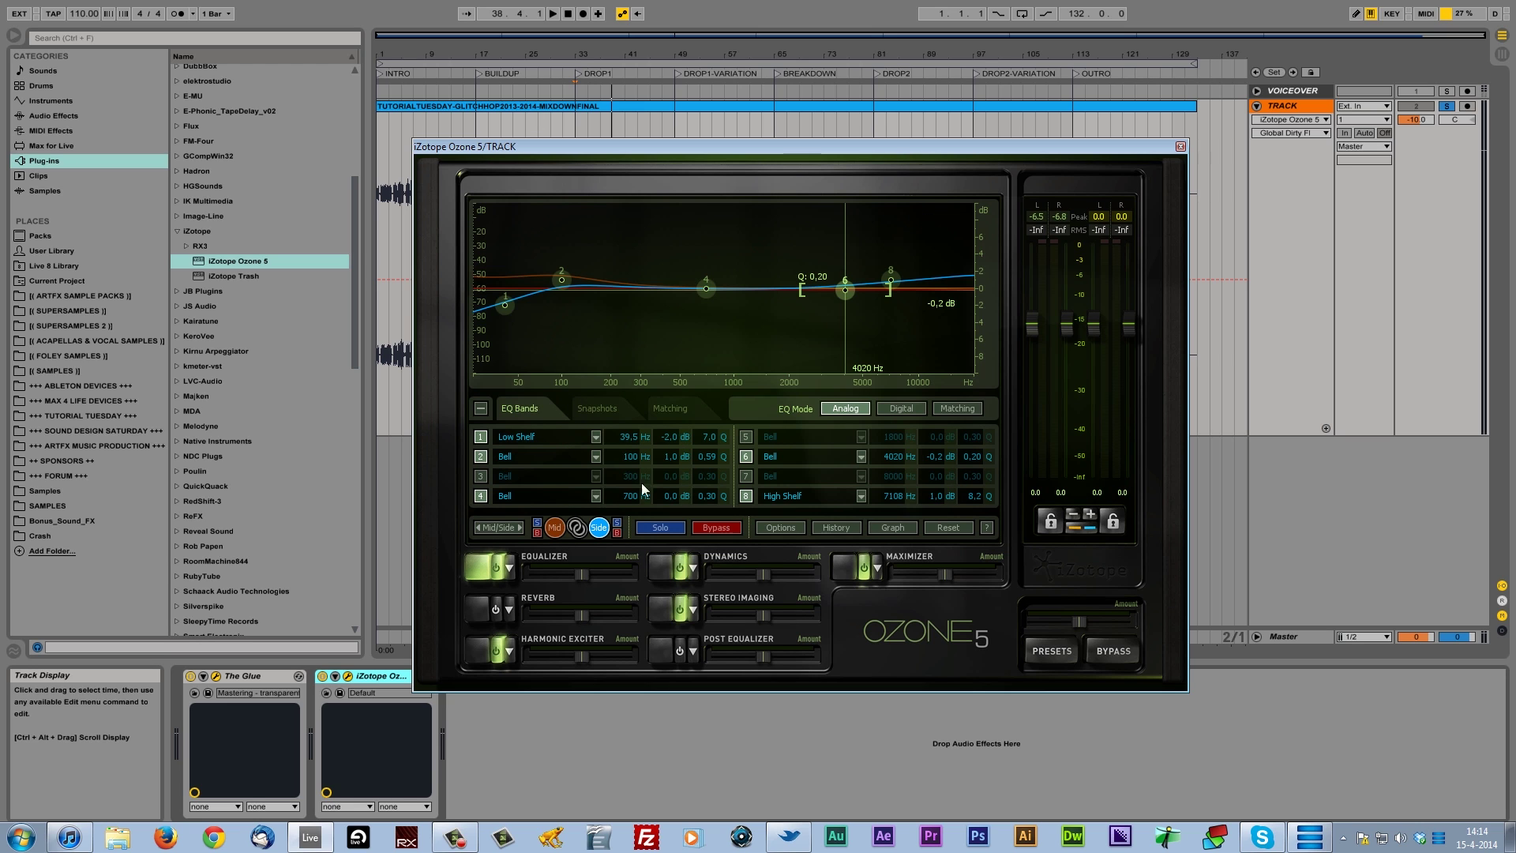
left_click(556, 527)
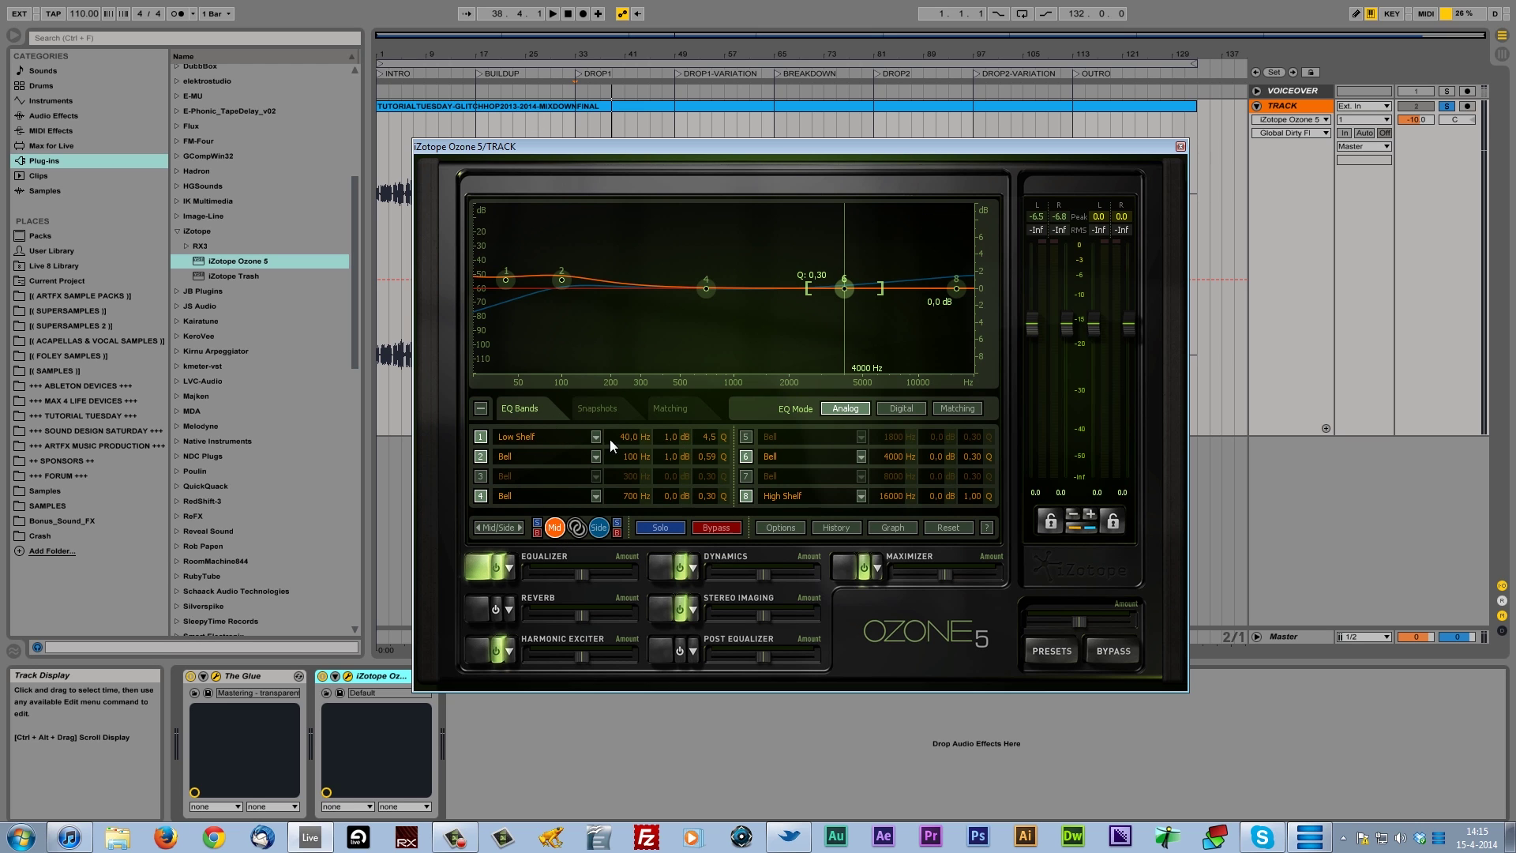
left_click_drag(506, 286, 504, 290)
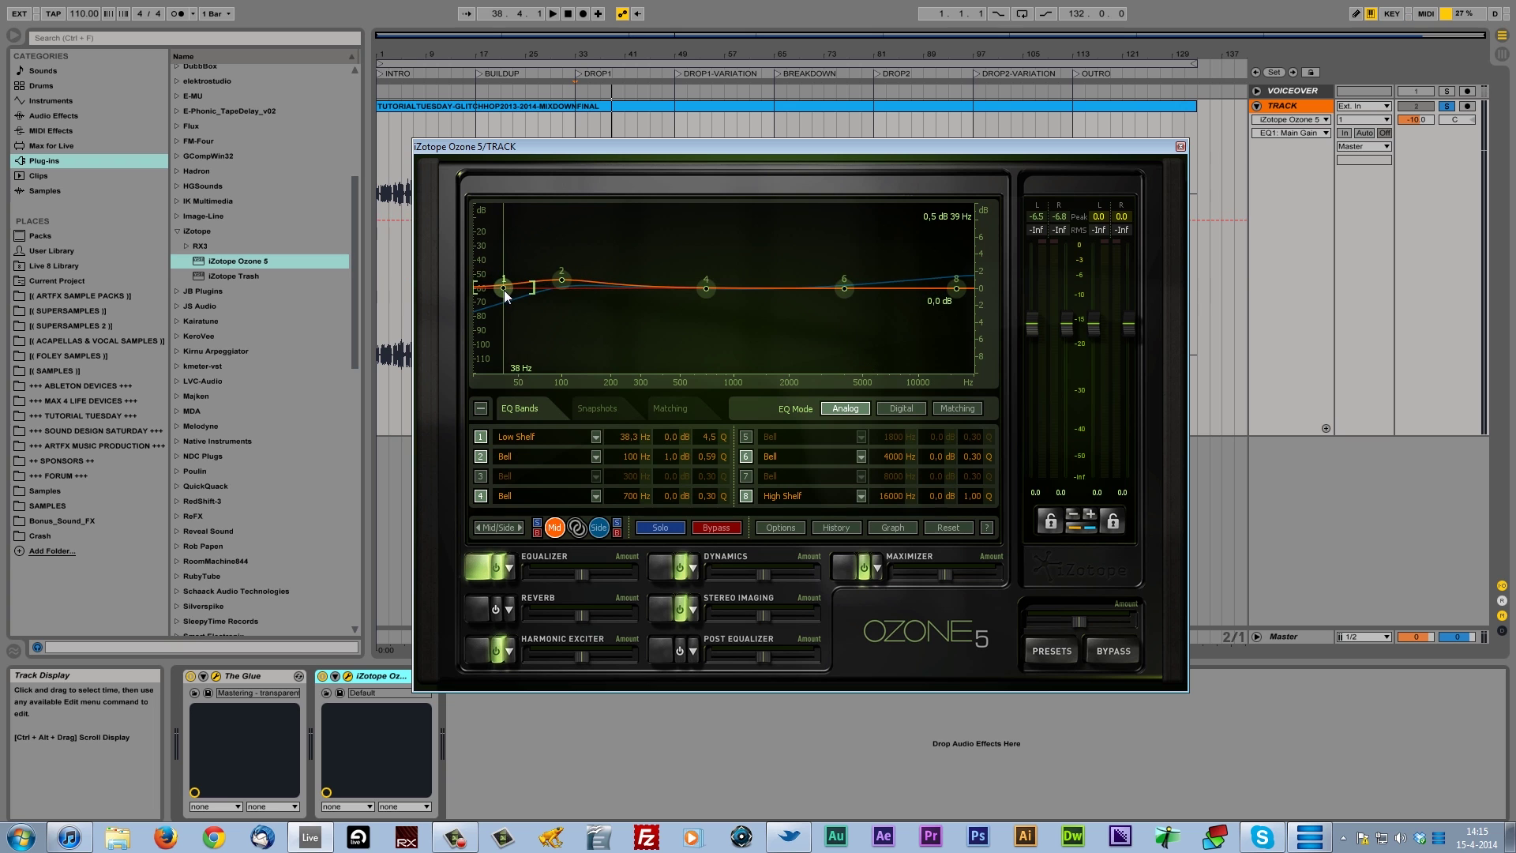
key("space")
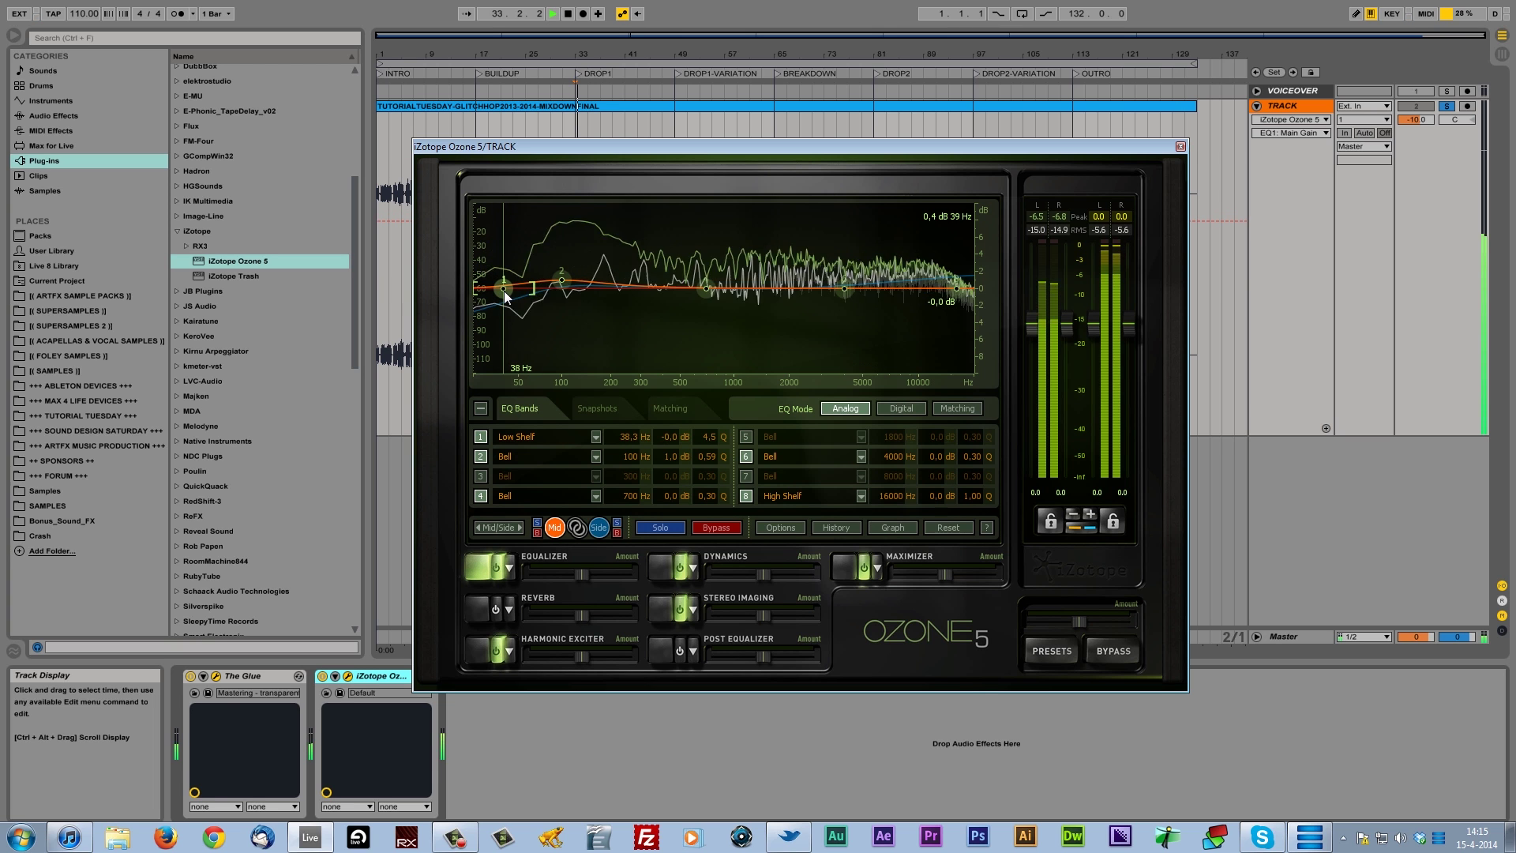
key("space")
mouse_move(504, 290)
left_mouse_down()
mouse_move(560, 292)
mouse_move(505, 291)
mouse_move(499, 273)
left_mouse_up()
key("space")
key("space")
key("space")
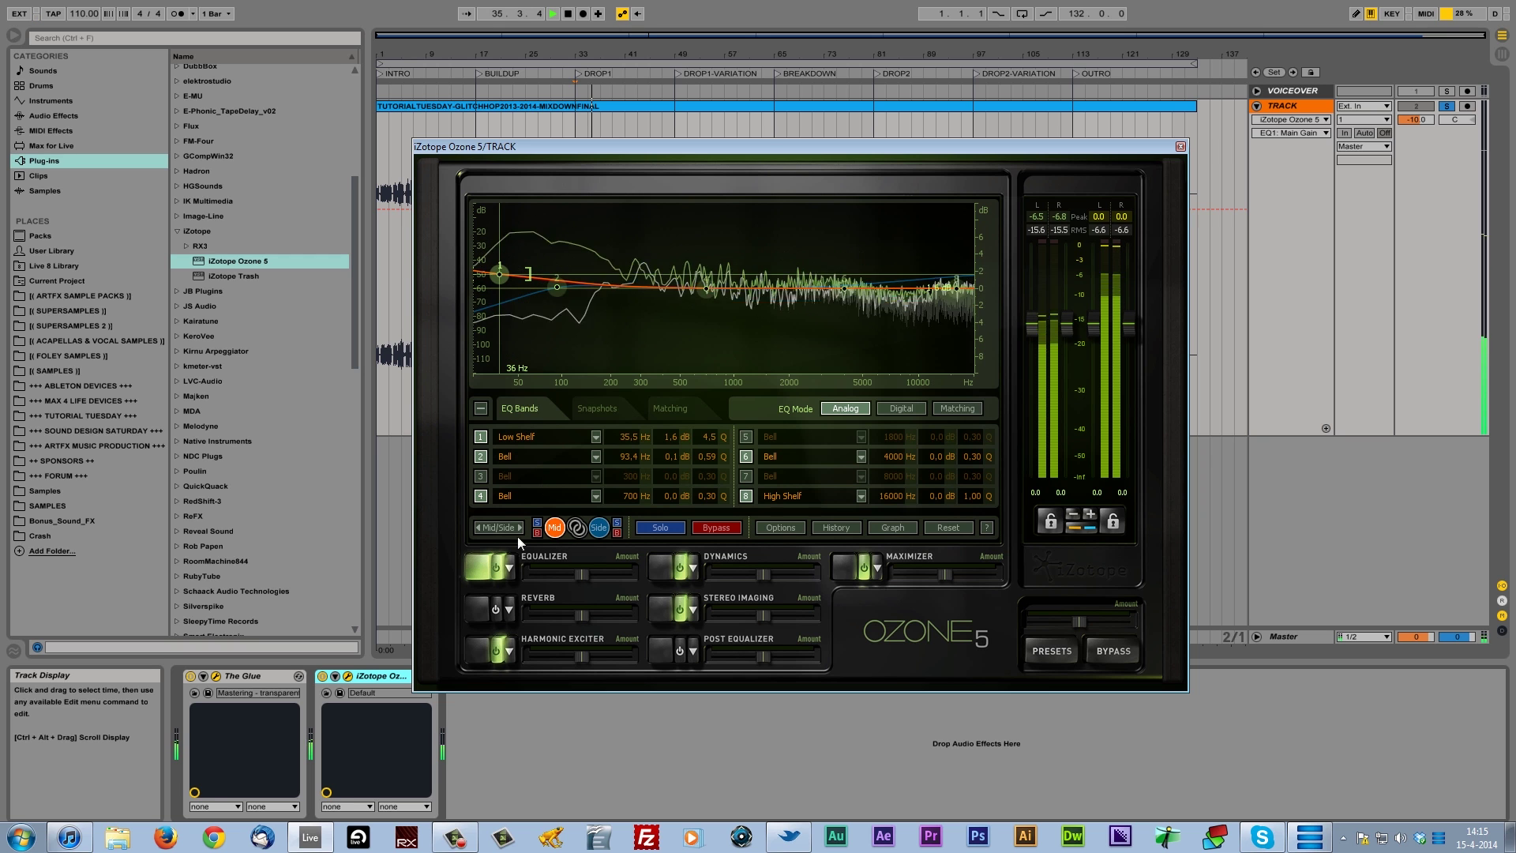
Lower the Harmonic Exciter's Band 1 amount to about 1 while auditioning DROP1.
left_click(500, 657)
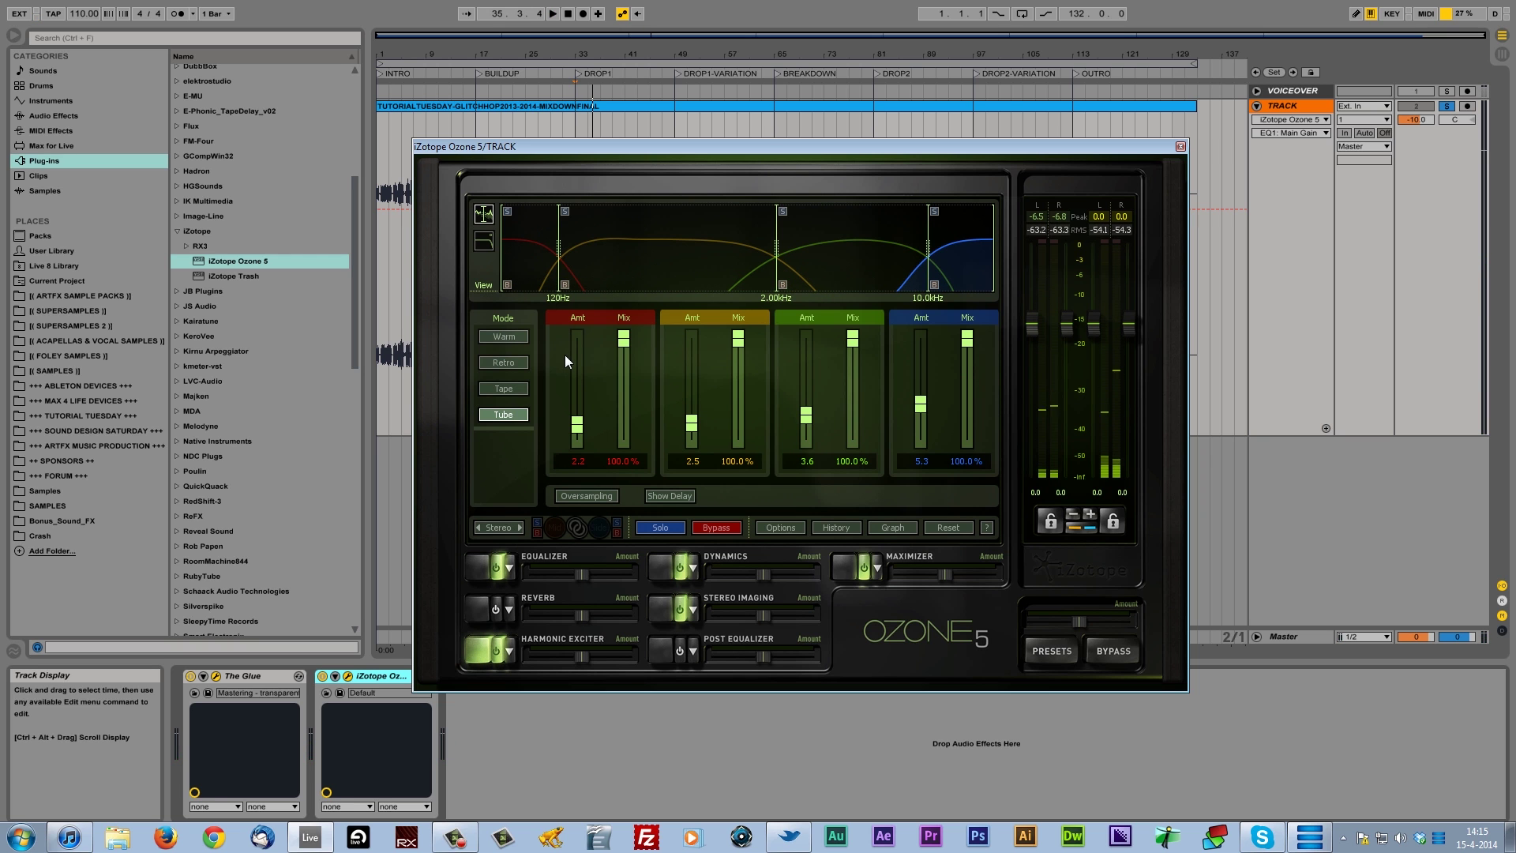
left_click_drag(580, 425, 581, 439)
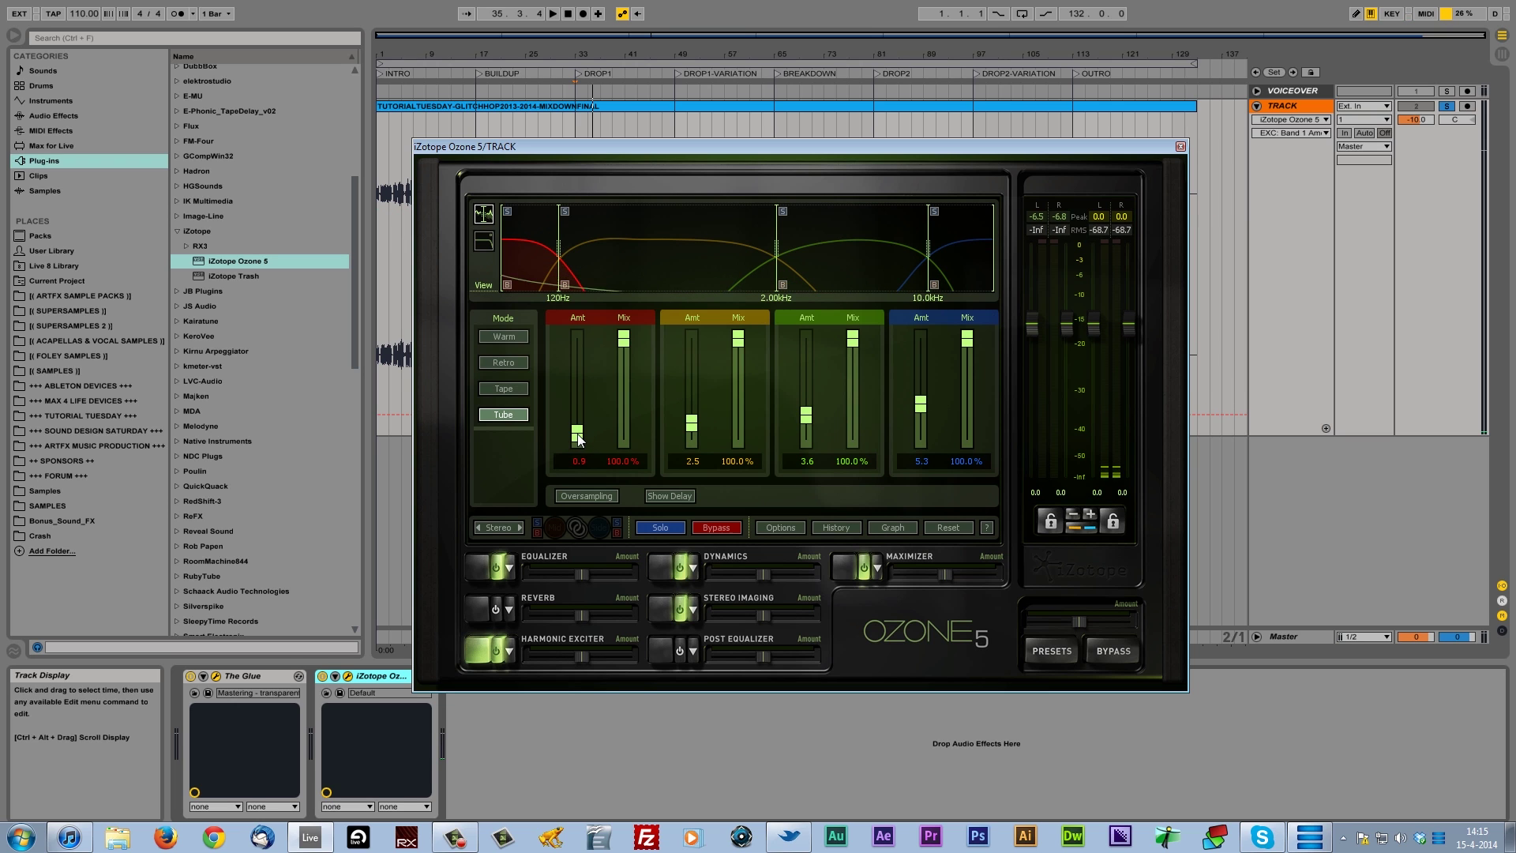
key("space")
left_click_drag(589, 425, 581, 433)
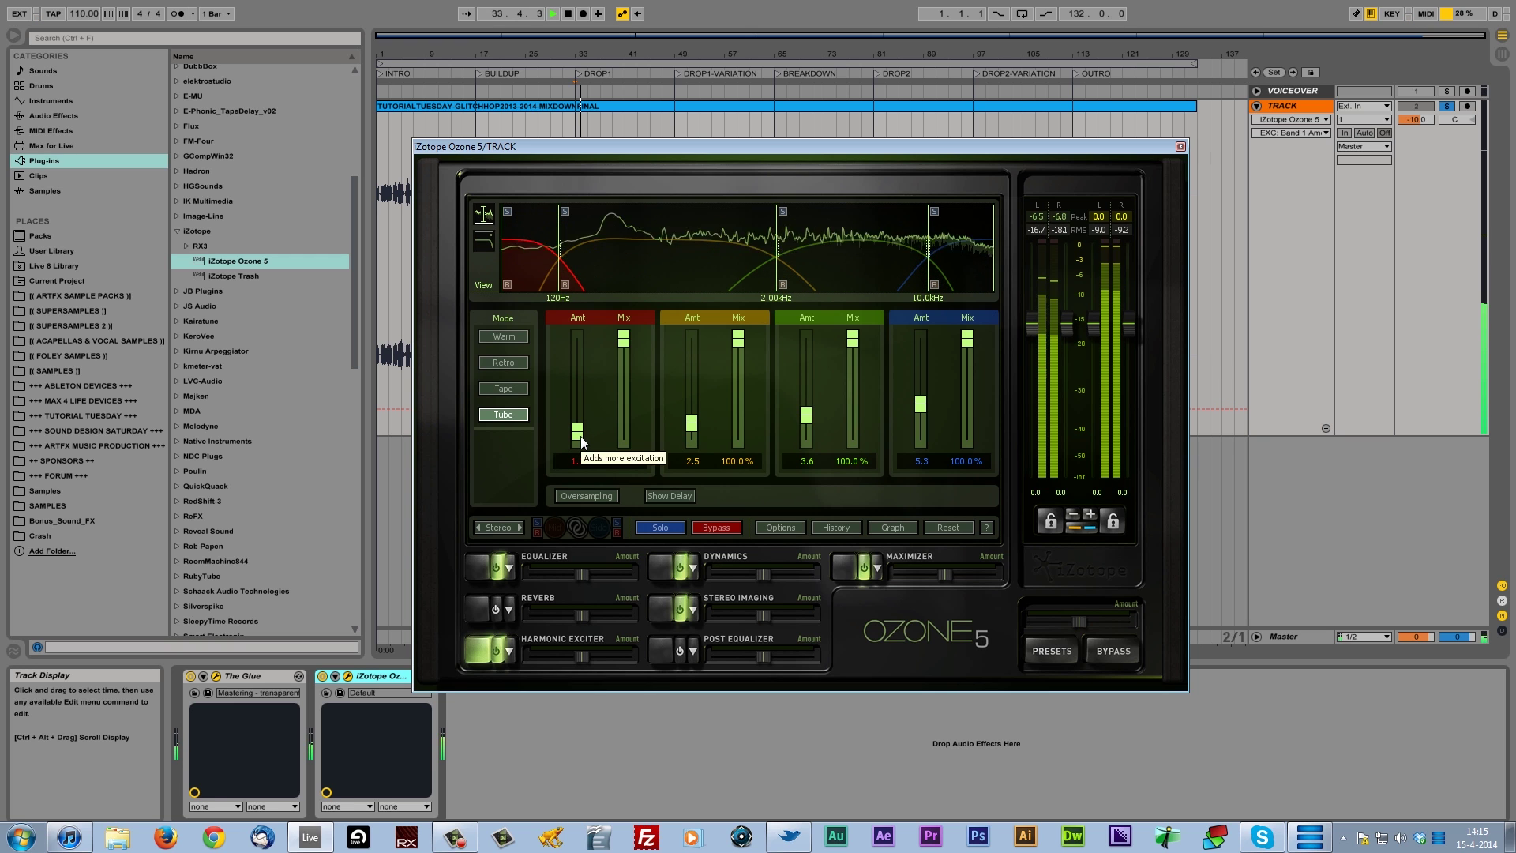
In Dynamics, set the Band 1 gain to 1.0 dB and its compressor threshold to -13.6 dB after trying -9.8 dB.
left_click(655, 569)
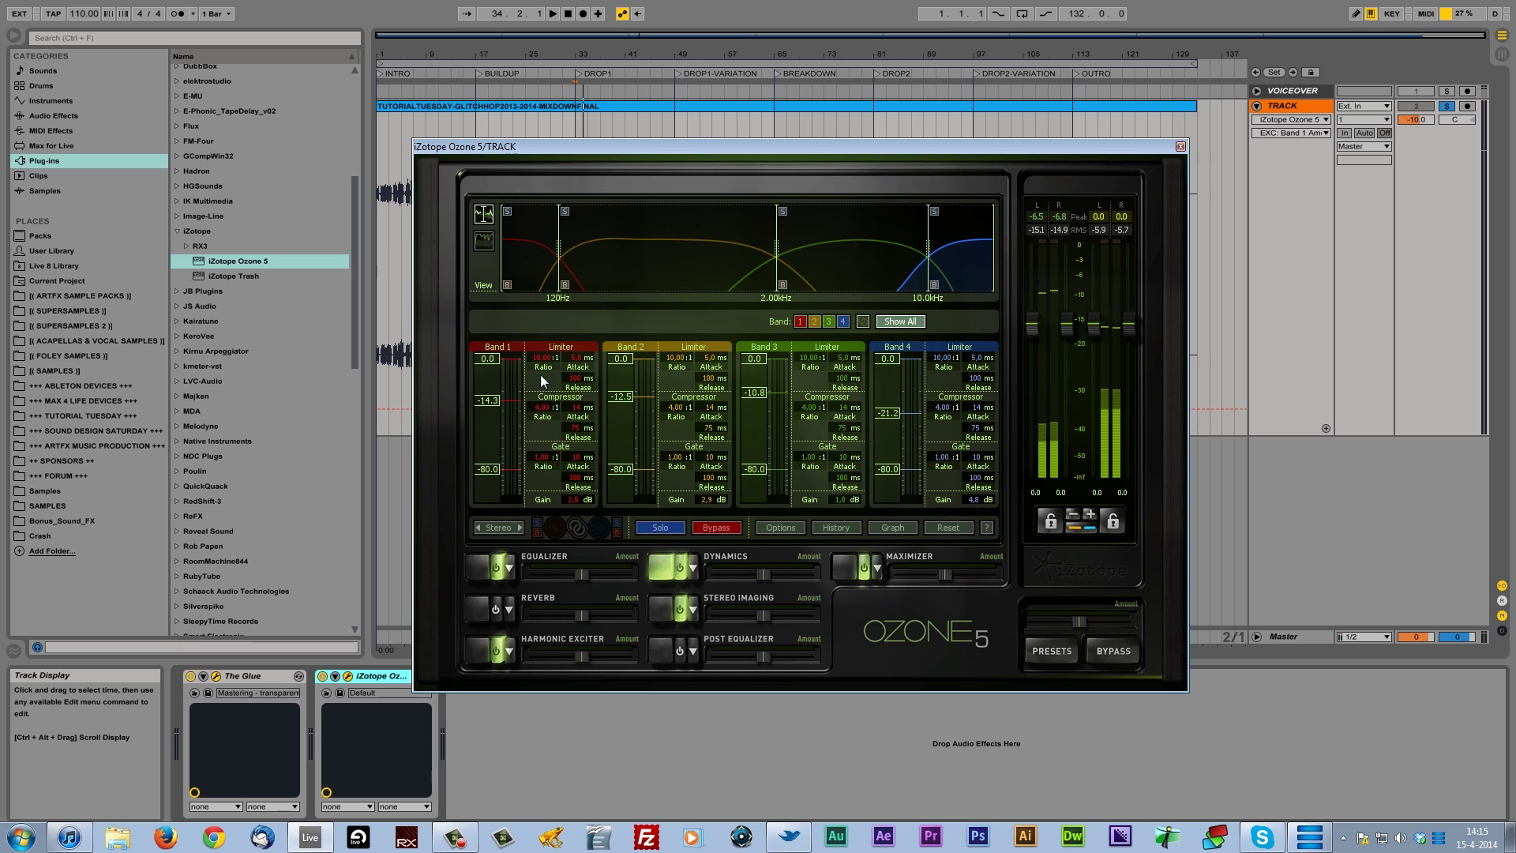
left_click_drag(487, 404, 491, 390)
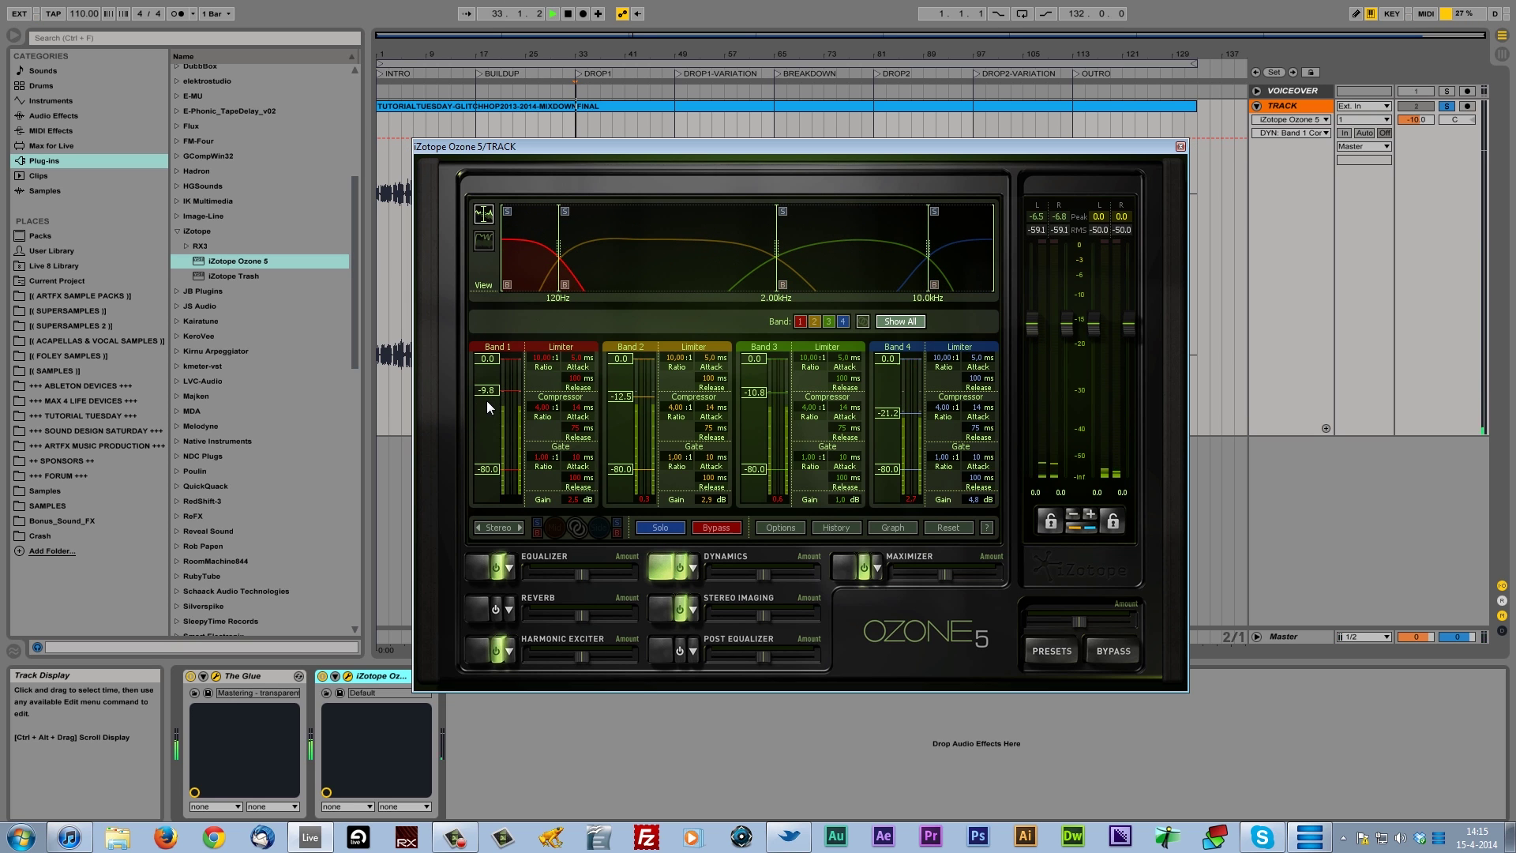
left_click_drag(578, 507, 579, 514)
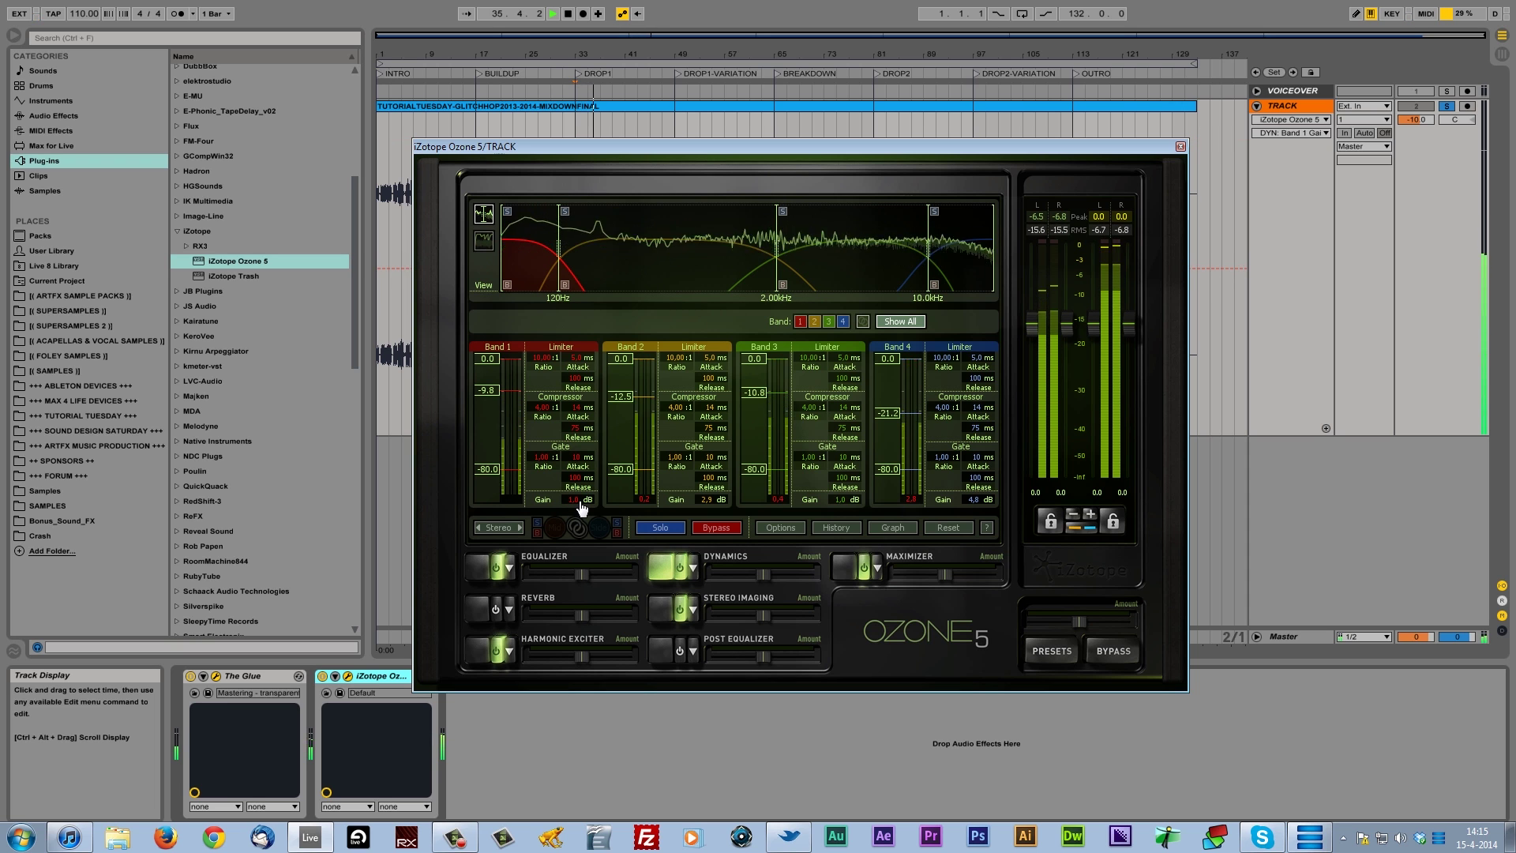
left_click_drag(495, 391, 491, 397)
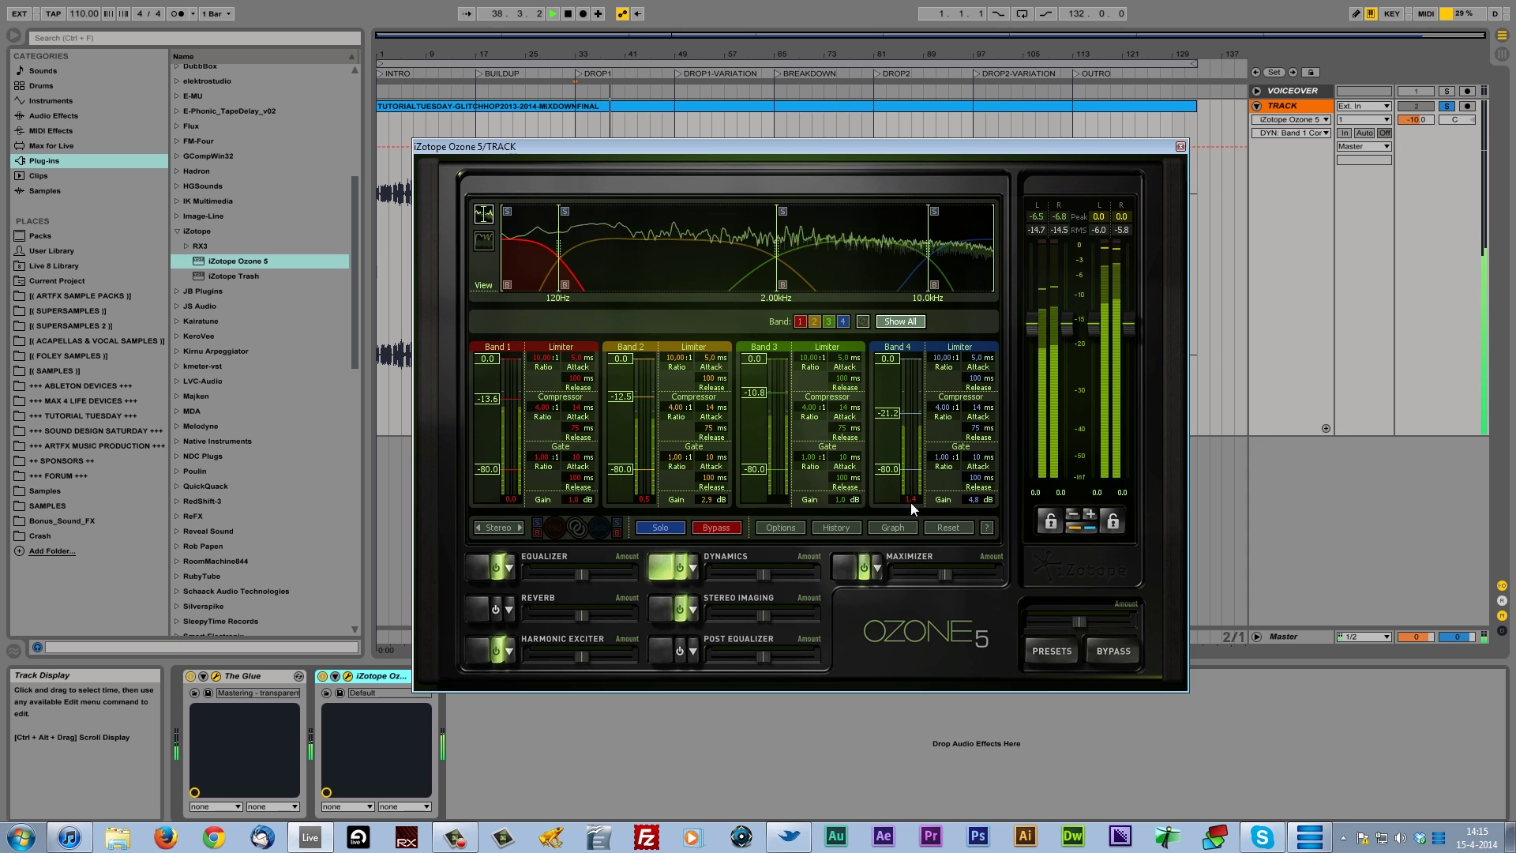
Balance the Dynamics gains during playback, setting Band 4 to 5.2 dB, Band 3 to 2.4 dB and Band 2 to 3.1 dB.
left_click_drag(979, 500, 981, 498)
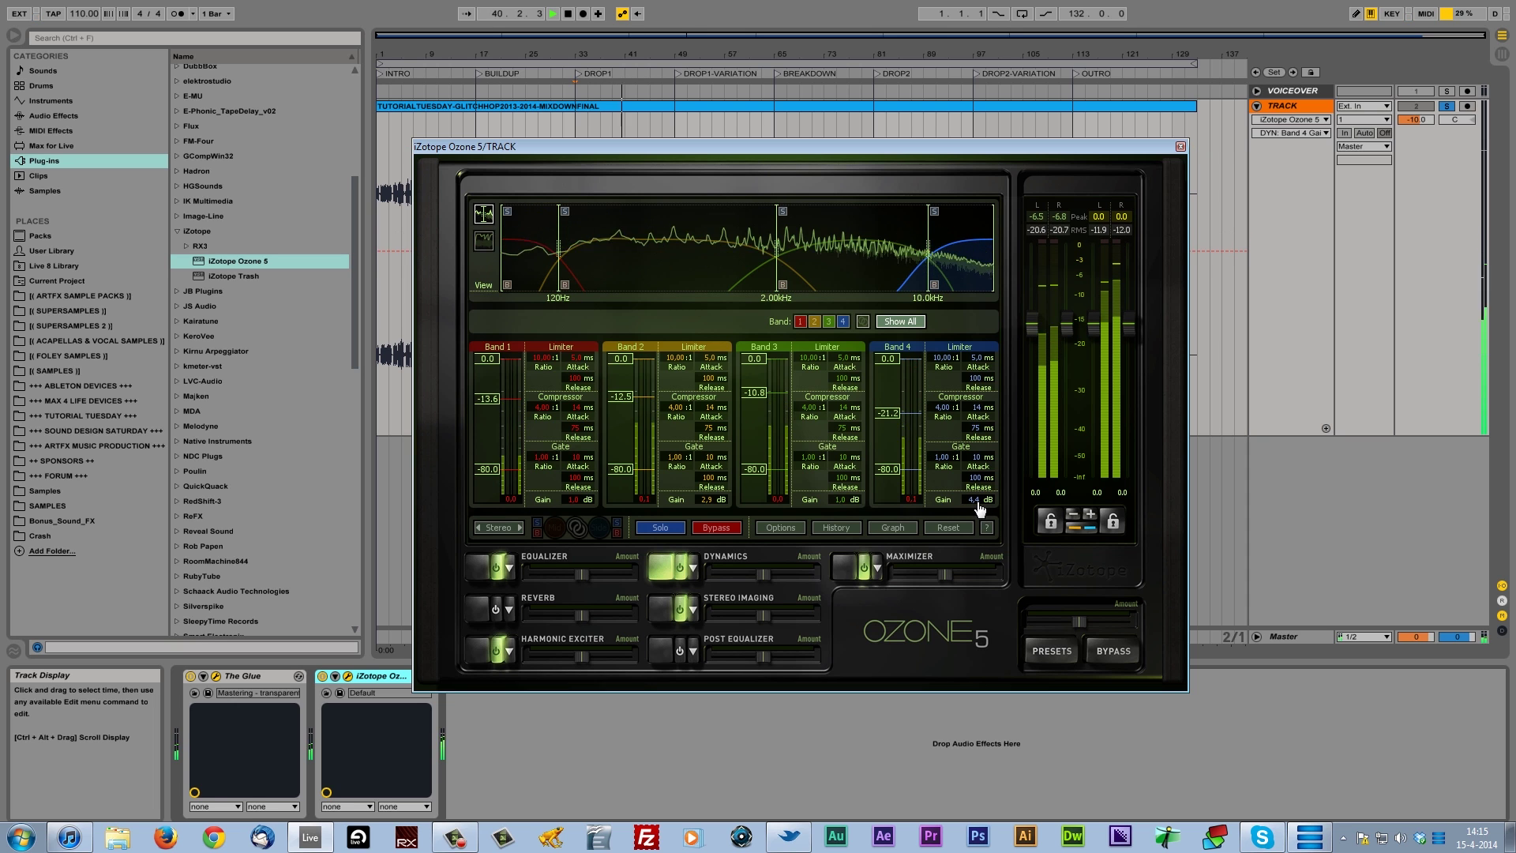
left_click_drag(978, 500, 976, 504)
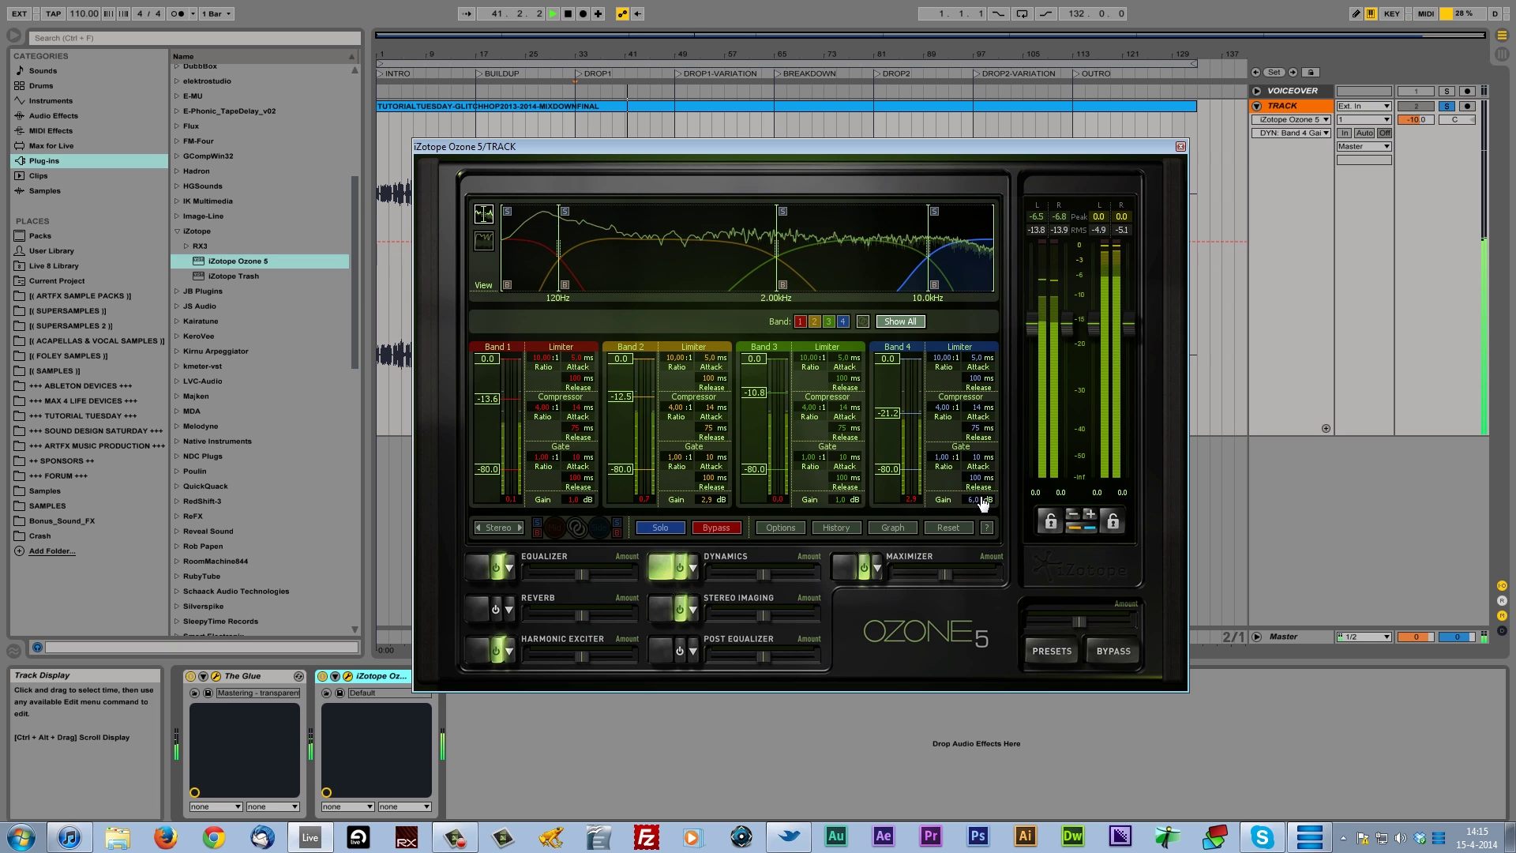
left_click_drag(848, 504, 851, 498)
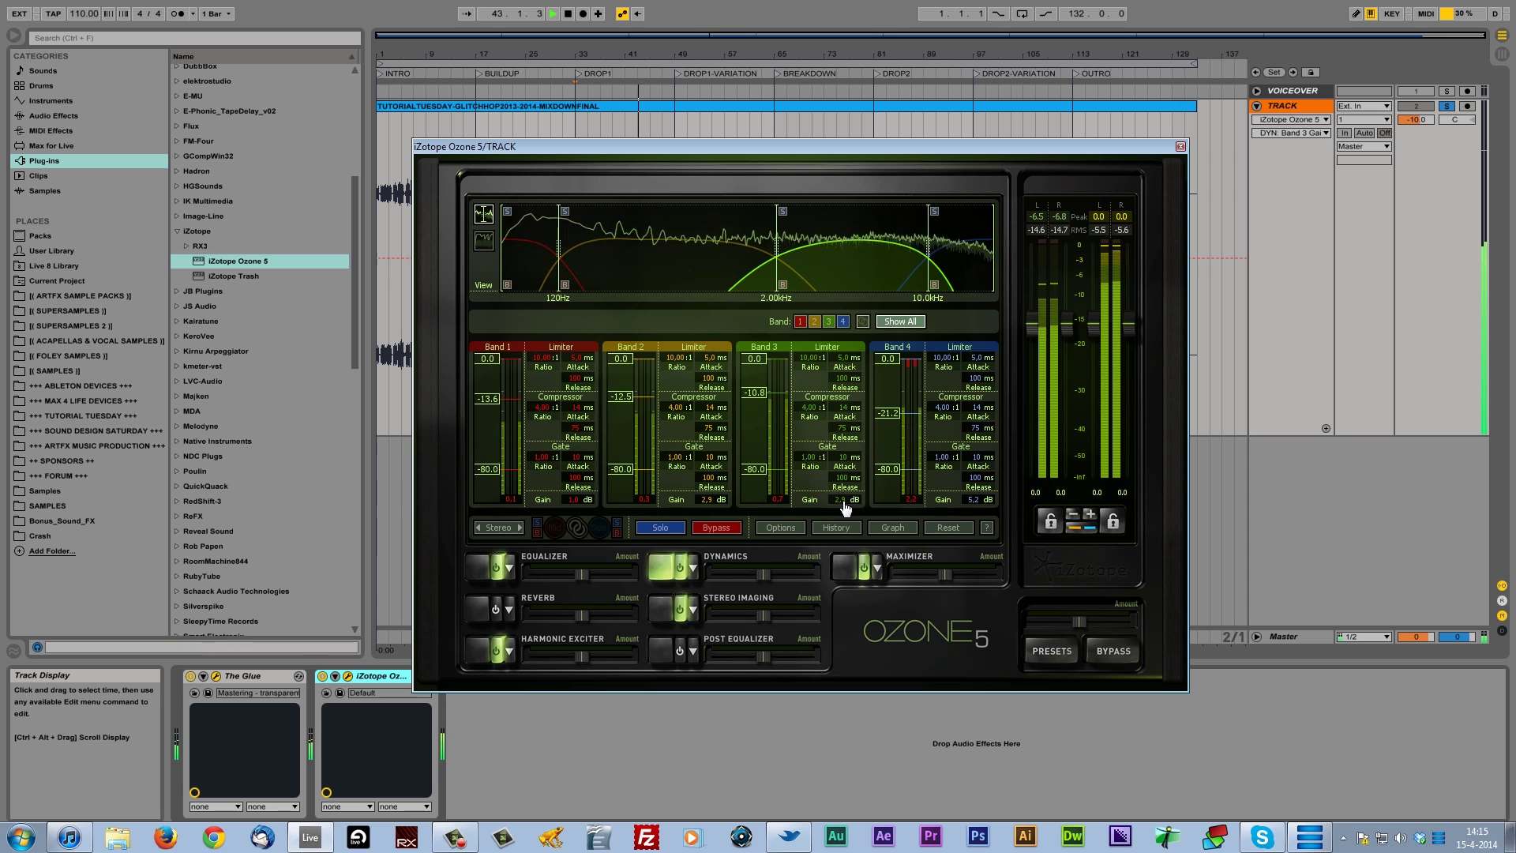
left_click_drag(709, 505, 712, 518)
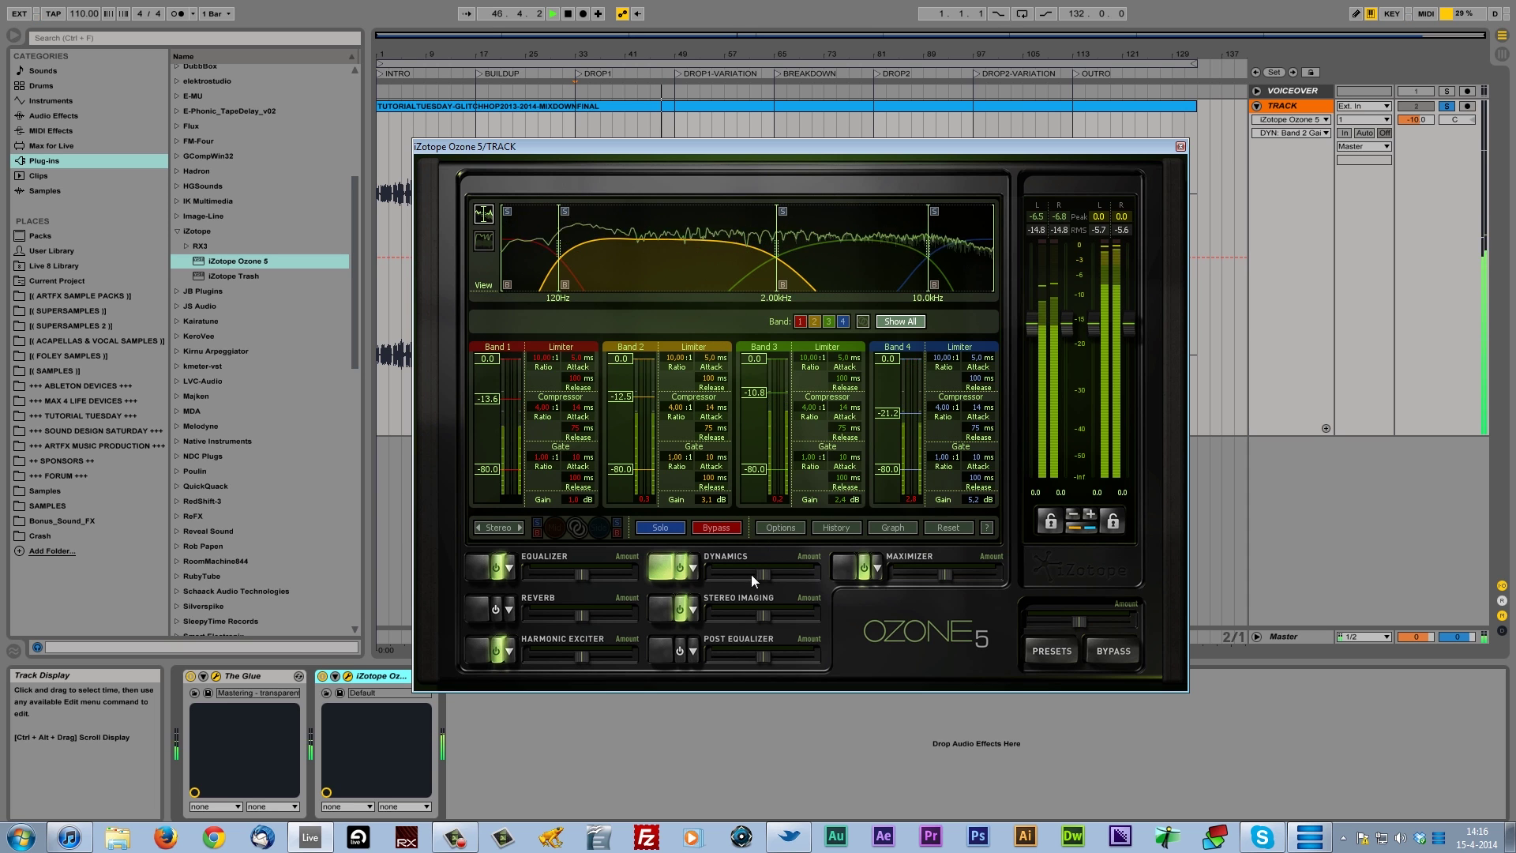
Raise the Maximizer's threshold to -5.5 dB while the track plays.
left_click(845, 569)
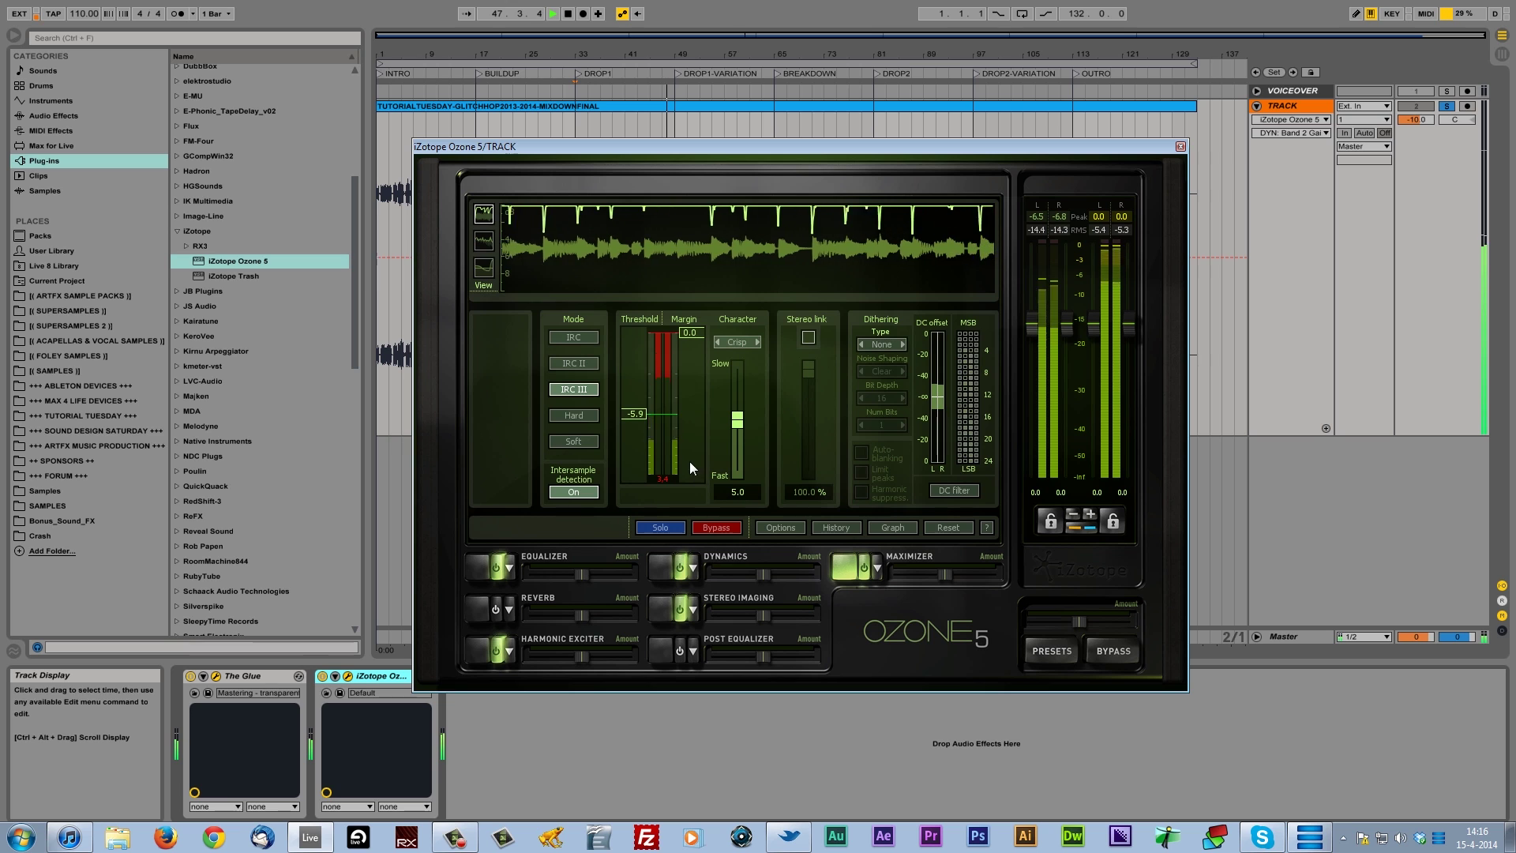
left_click_drag(641, 417, 644, 411)
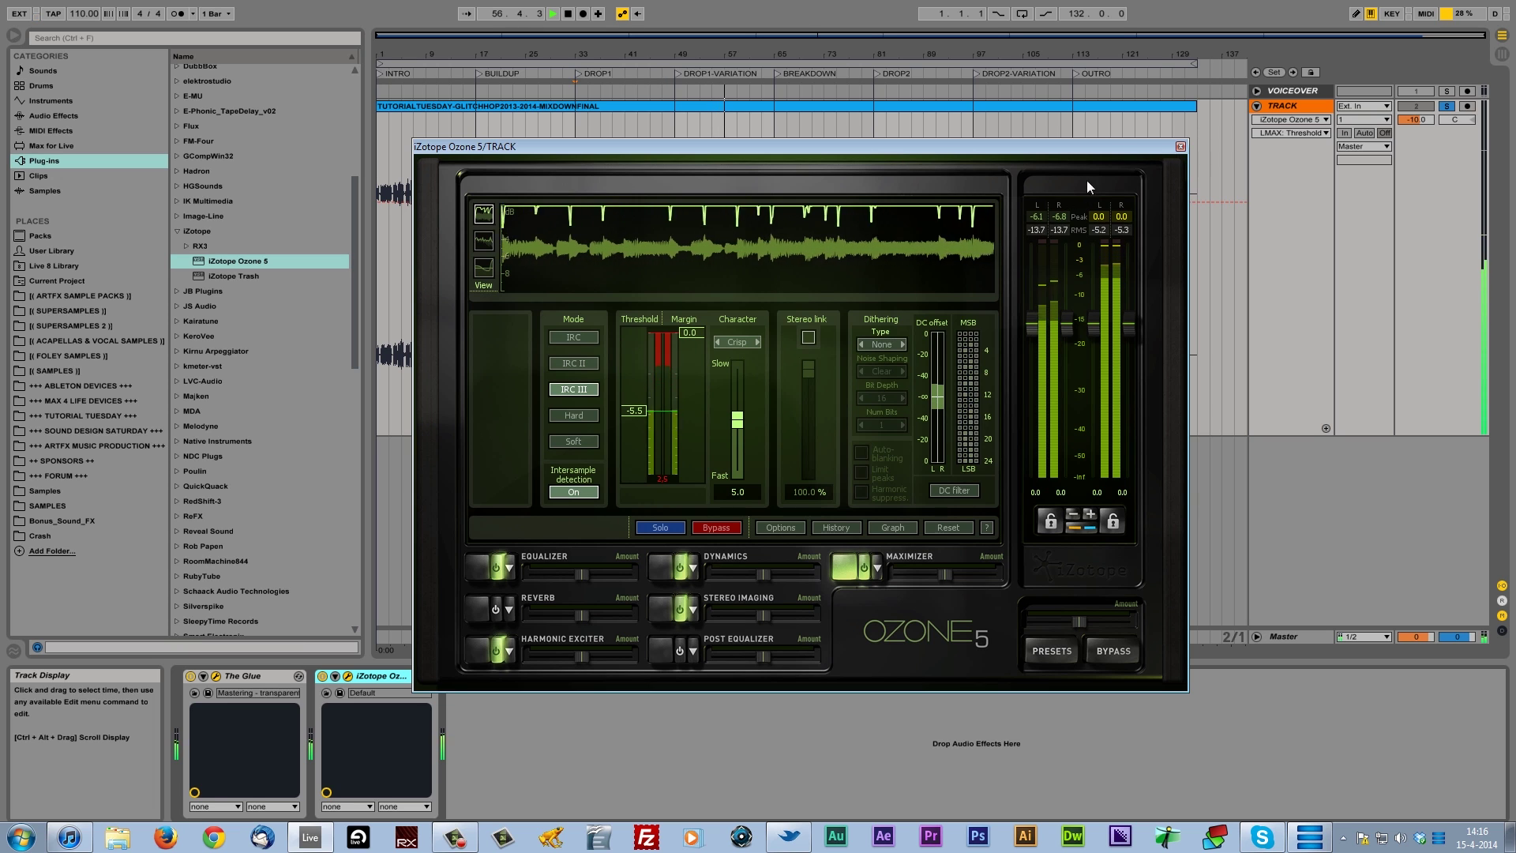
Compare the master with The Glue toggled, adjust its attack and release during playback, and close its window.
left_click(189, 679)
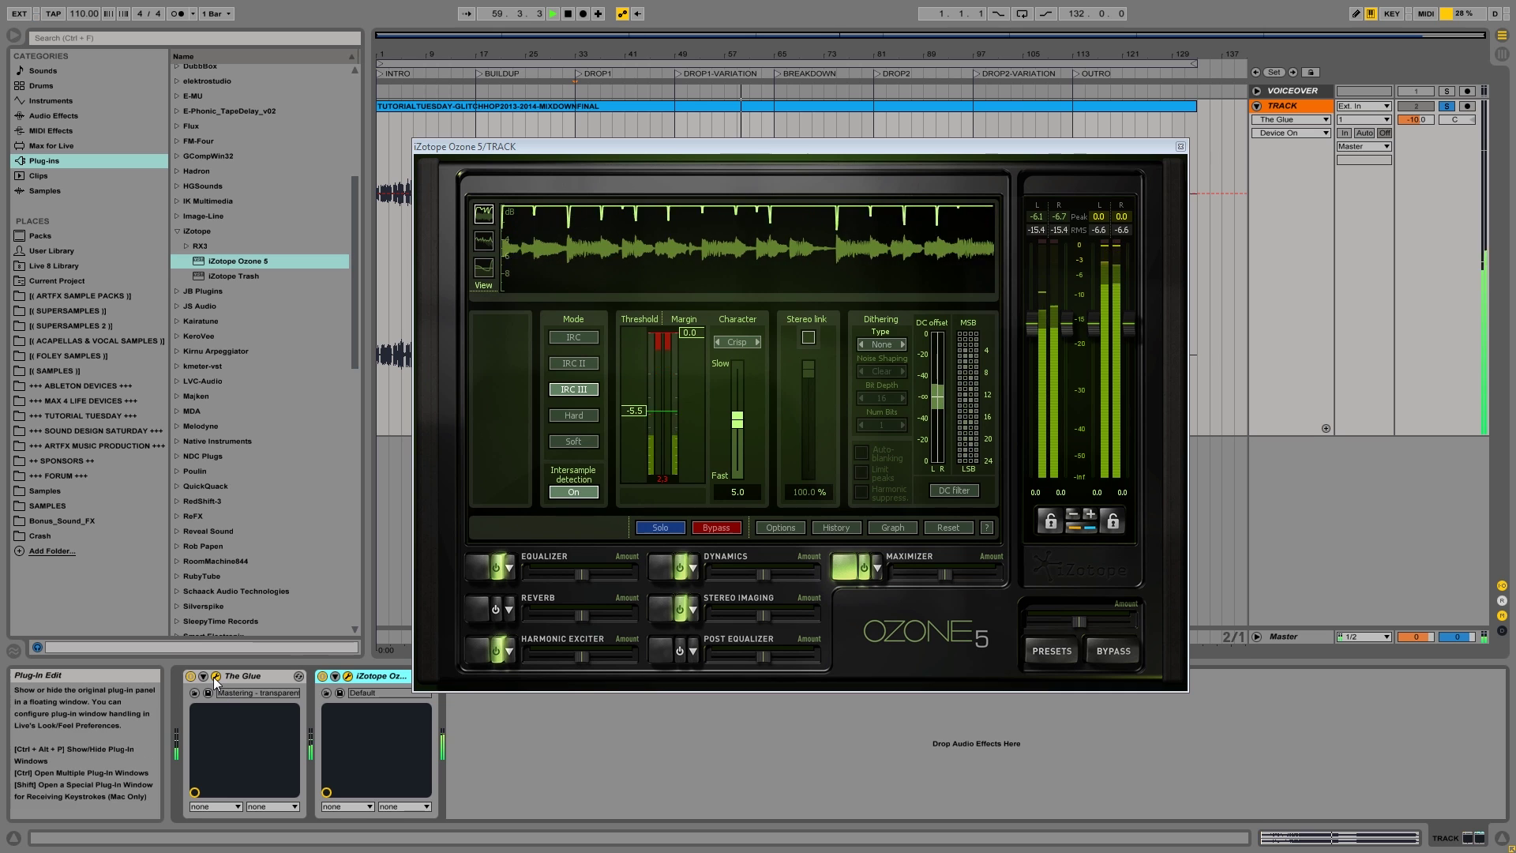
left_click(214, 676)
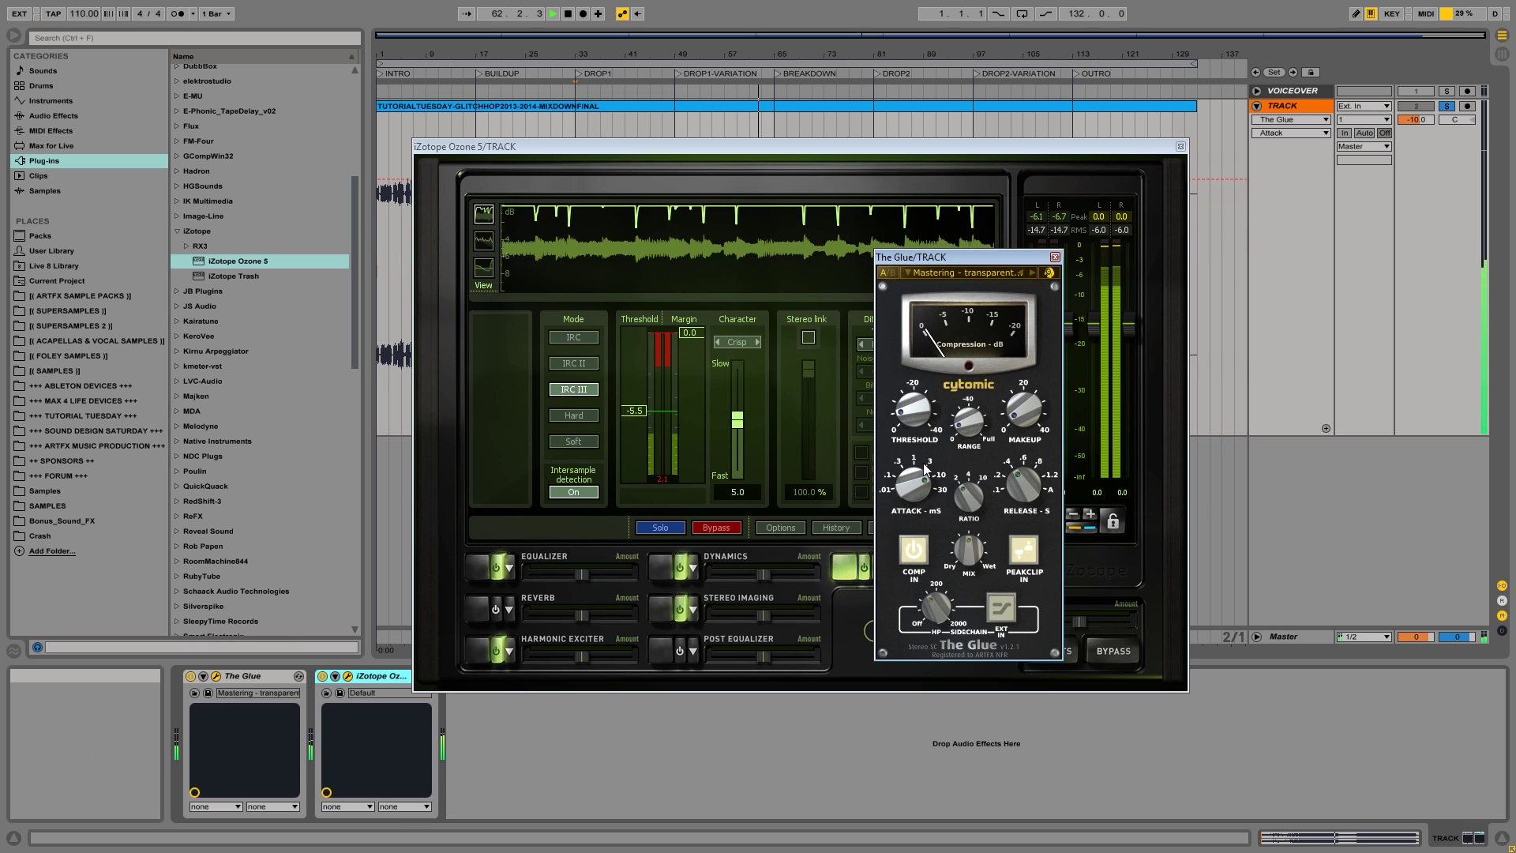
left_click_drag(925, 447, 926, 472)
left_click_drag(1032, 494, 1039, 481)
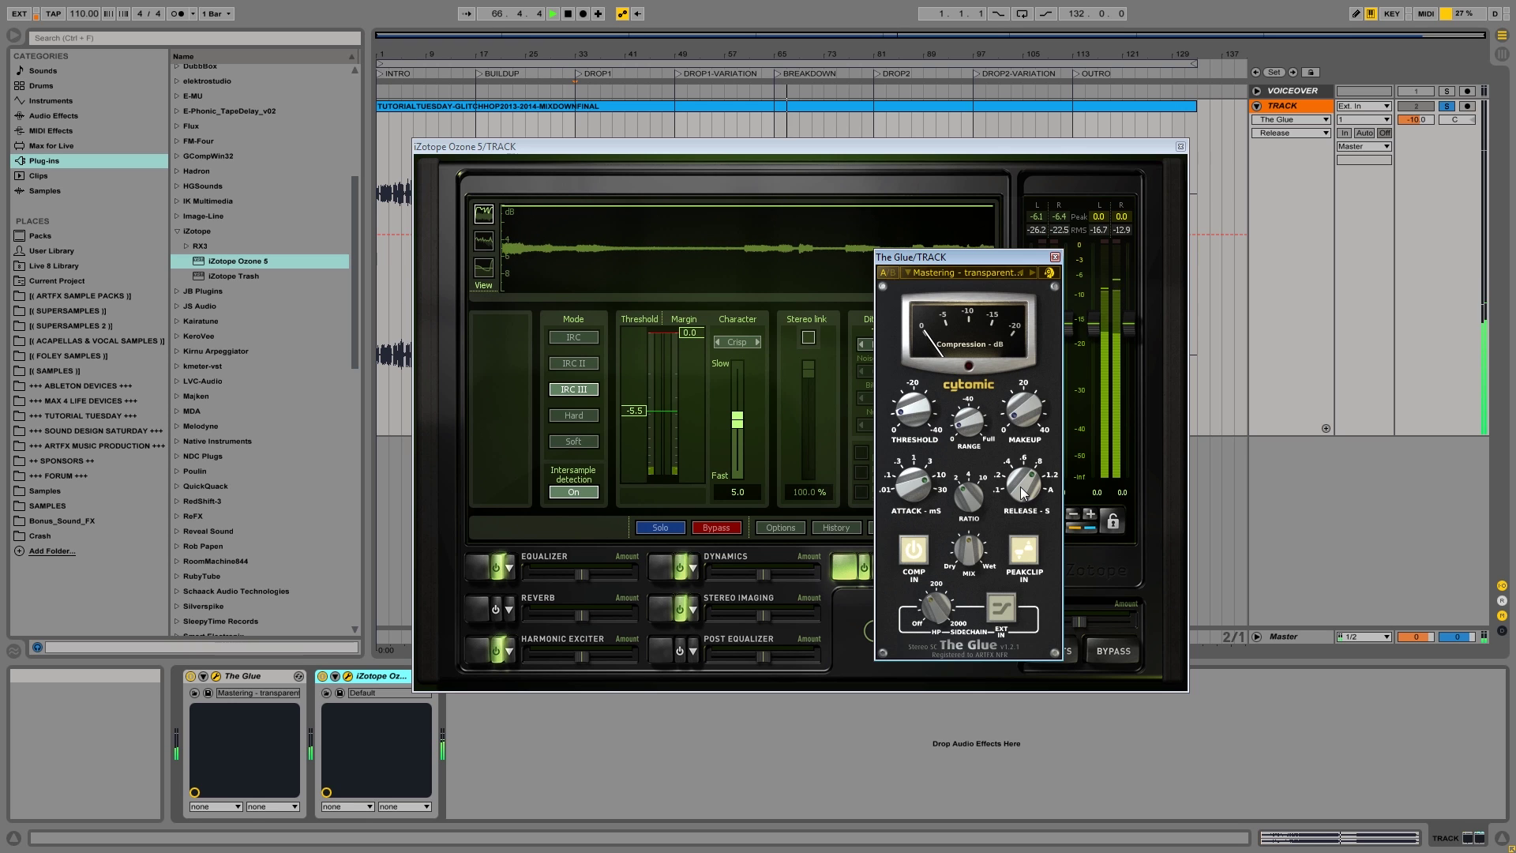
left_click(1055, 258)
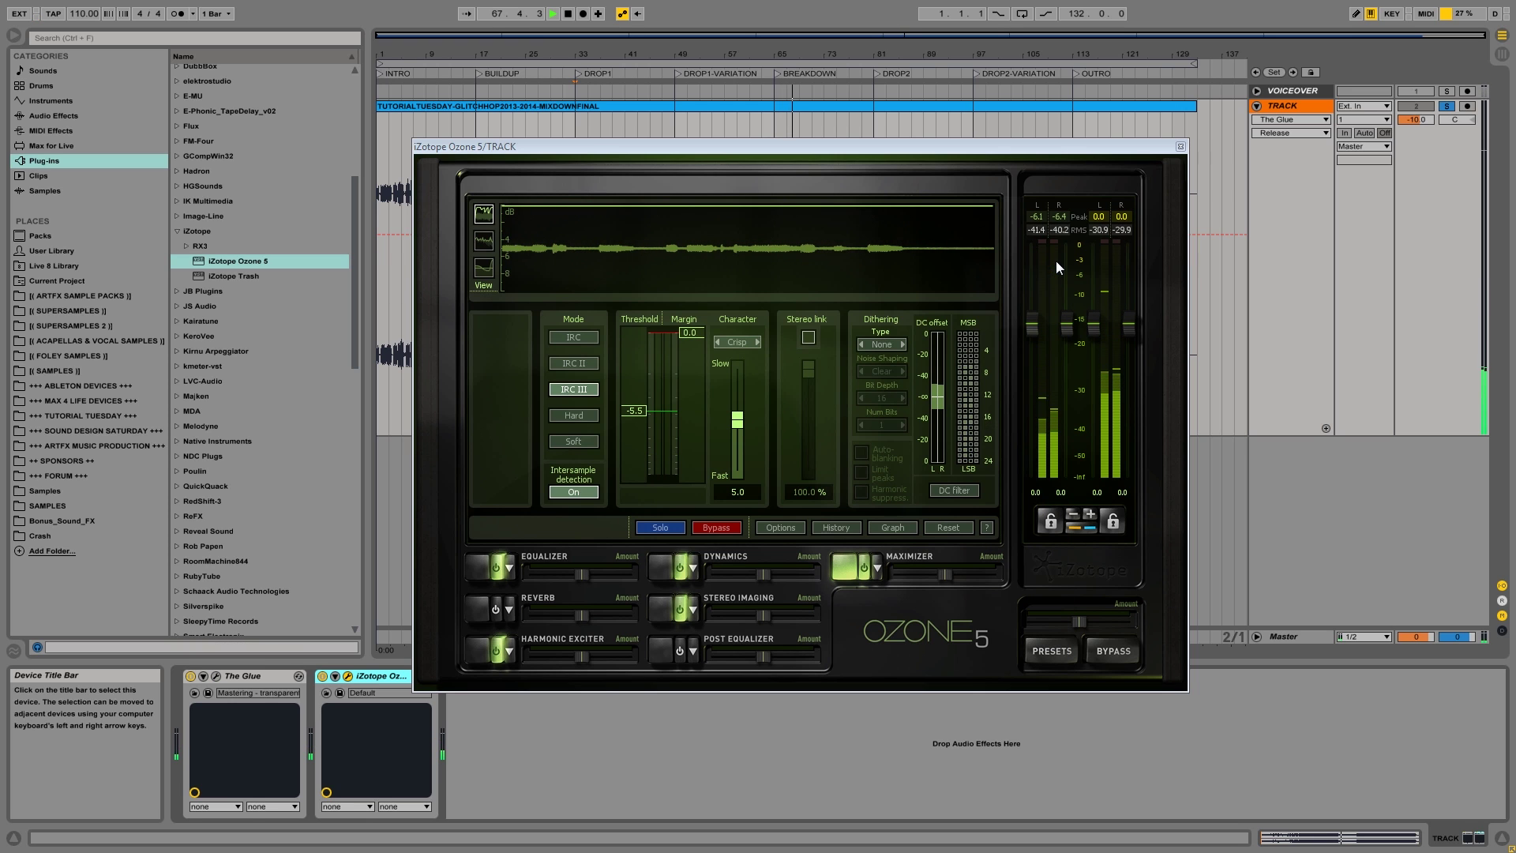
Close the Ozone 5 window, reopen it to check the Maximizer during playback, and close it again.
left_click(1182, 147)
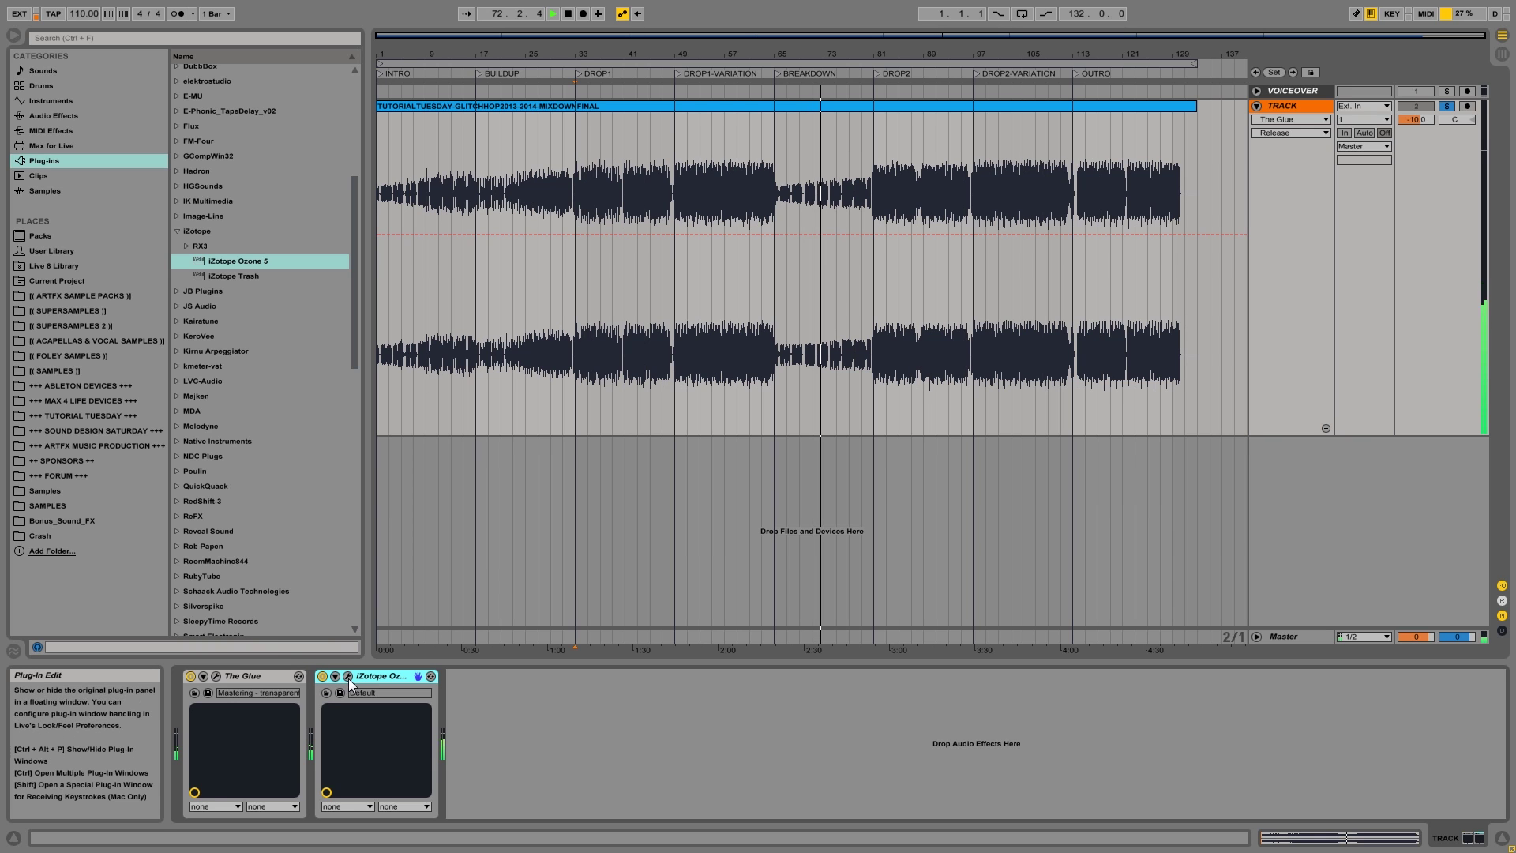
key("ctrl+alt+p")
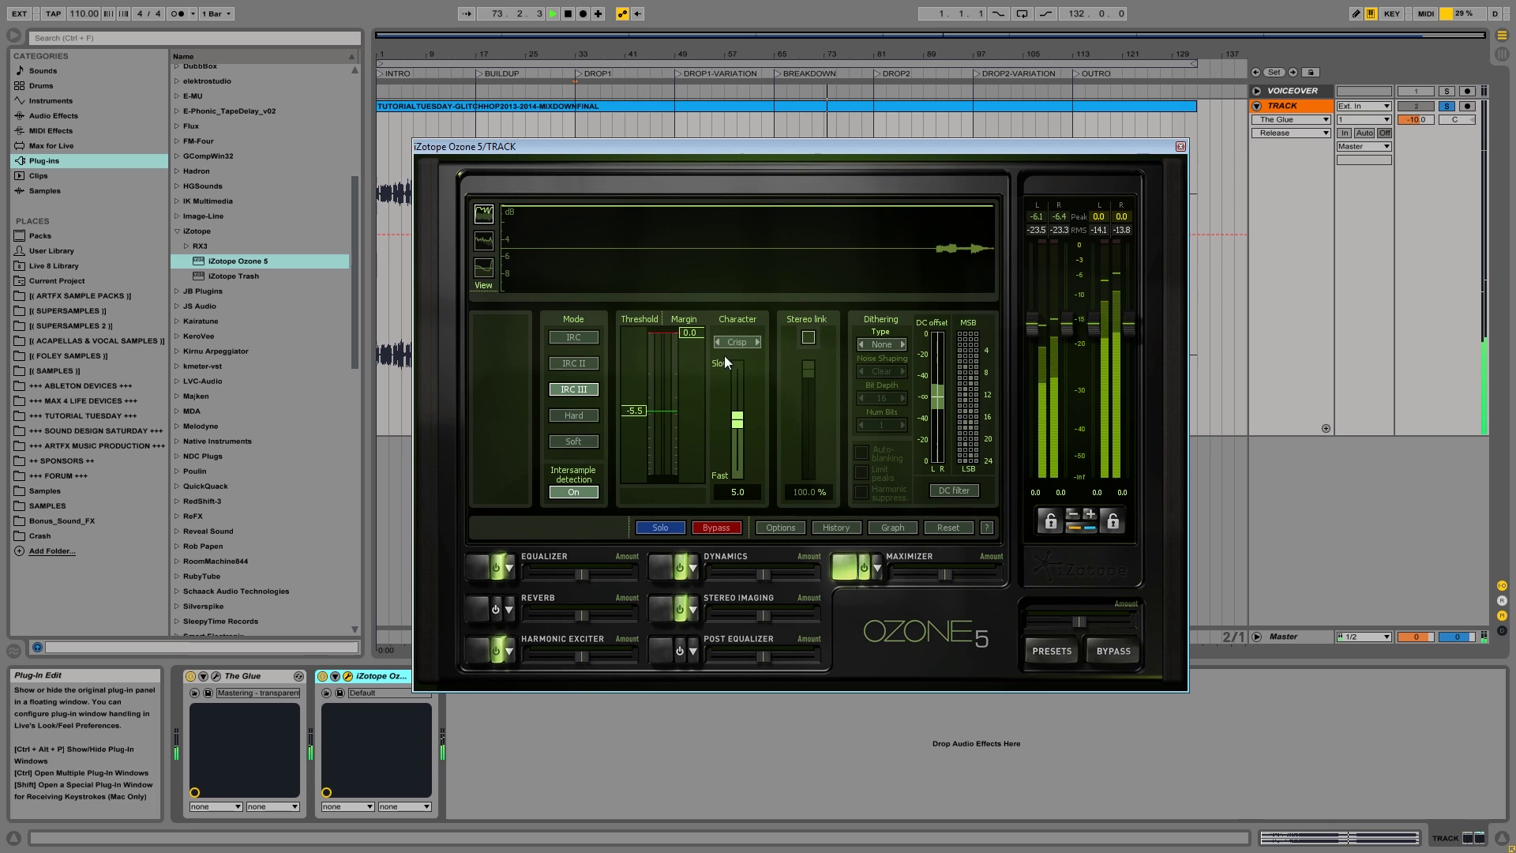
left_click(1181, 146)
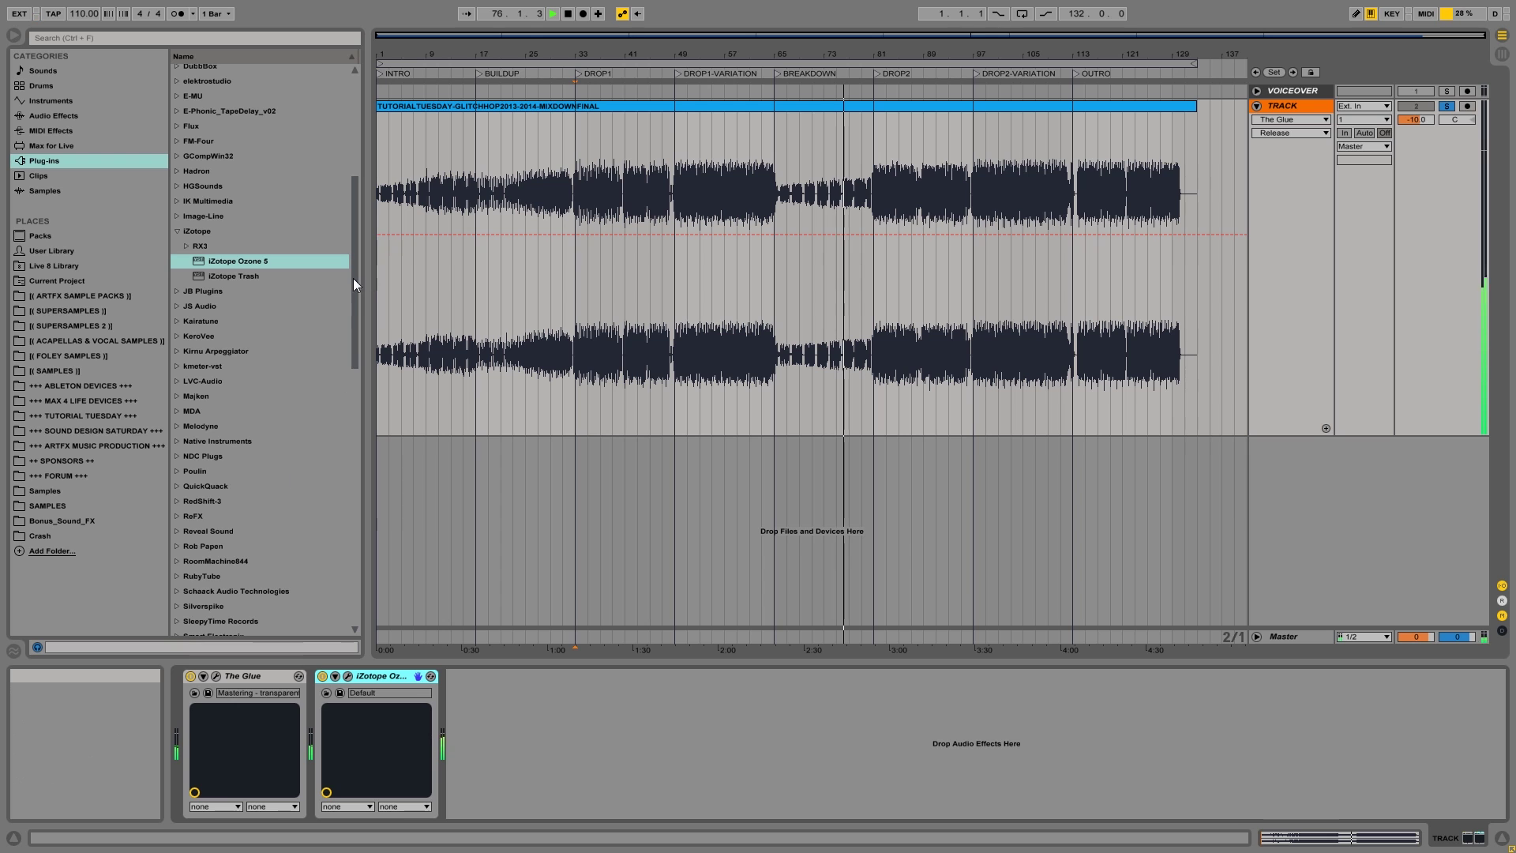
Insert the Sugar Bytes Vogue plug-in between The Glue and iZotope Ozone 5 on the track.
left_click_drag(352, 274, 343, 382)
left_click(180, 380)
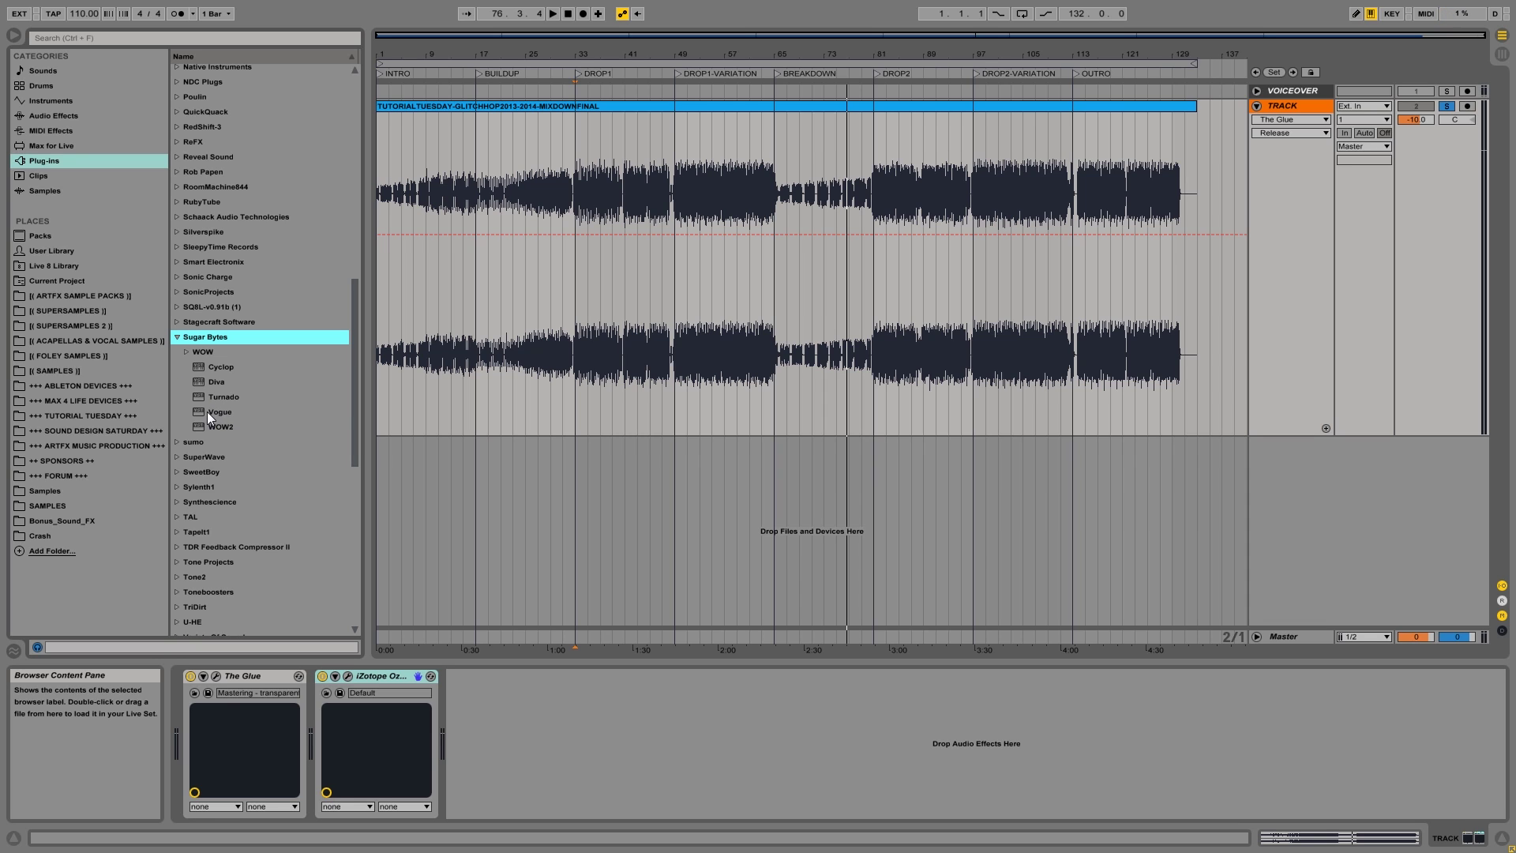
mouse_move(197, 410)
left_mouse_down()
mouse_move(429, 551)
mouse_move(330, 719)
left_mouse_up()
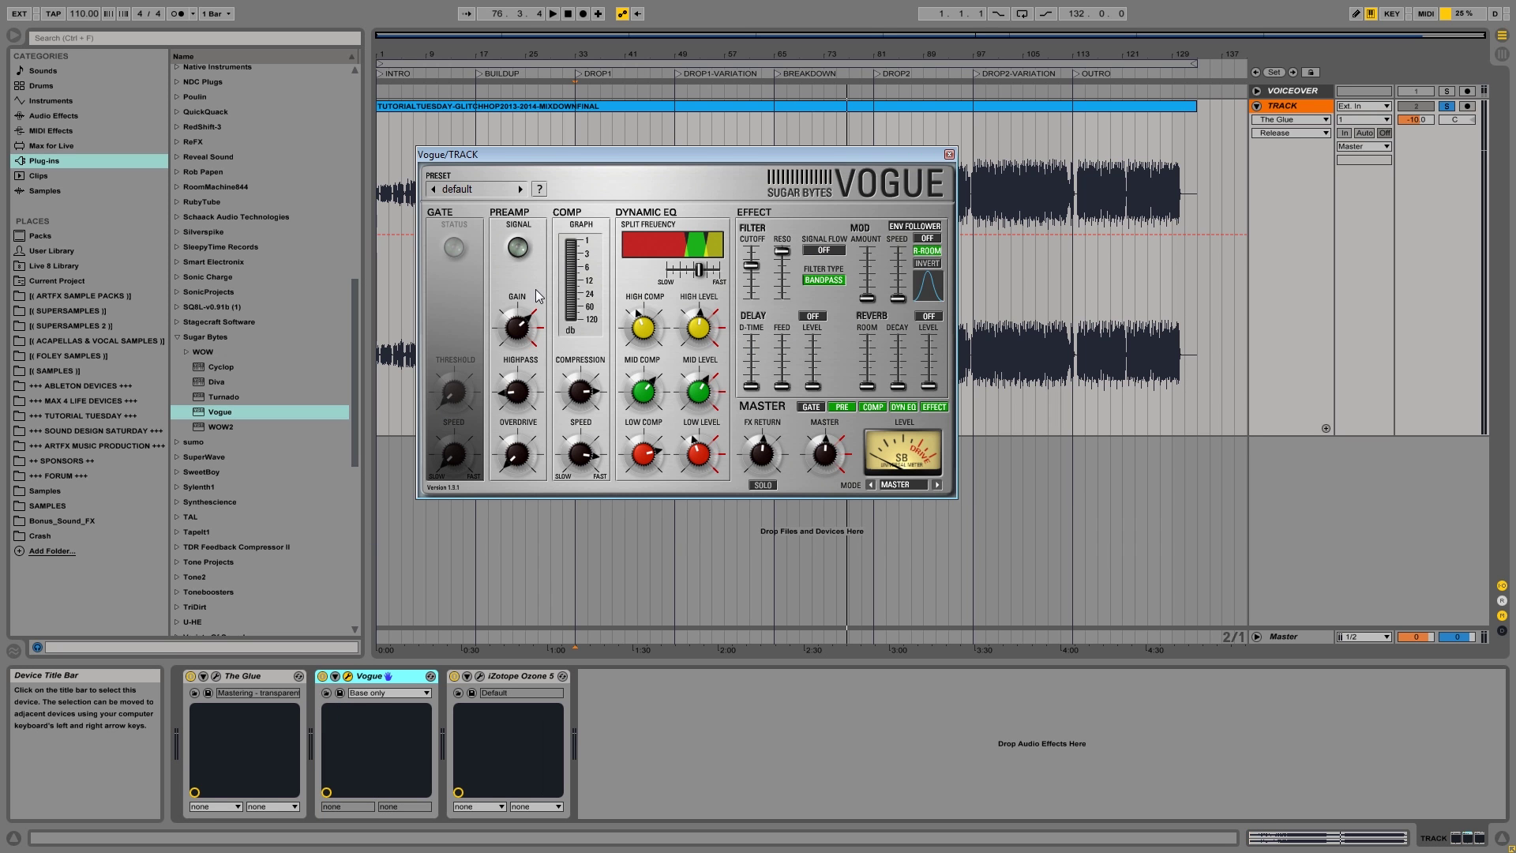
Switch off Vogue's compressor, dynamic EQ and effect sections, leaving only the preamp active.
left_click(841, 407)
left_click(873, 407)
left_click(904, 407)
left_click(934, 407)
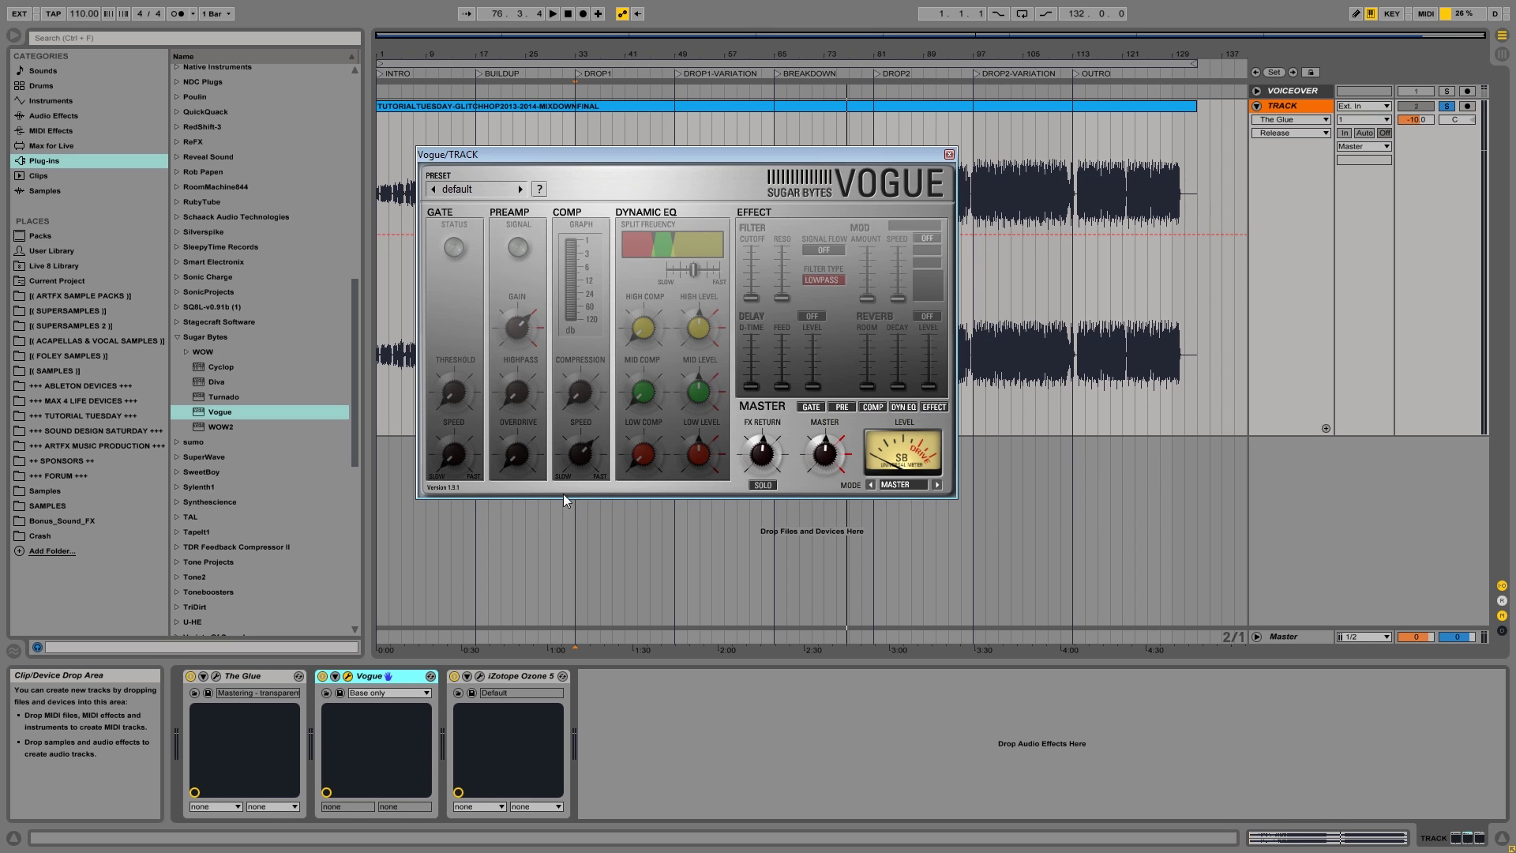
left_click(846, 407)
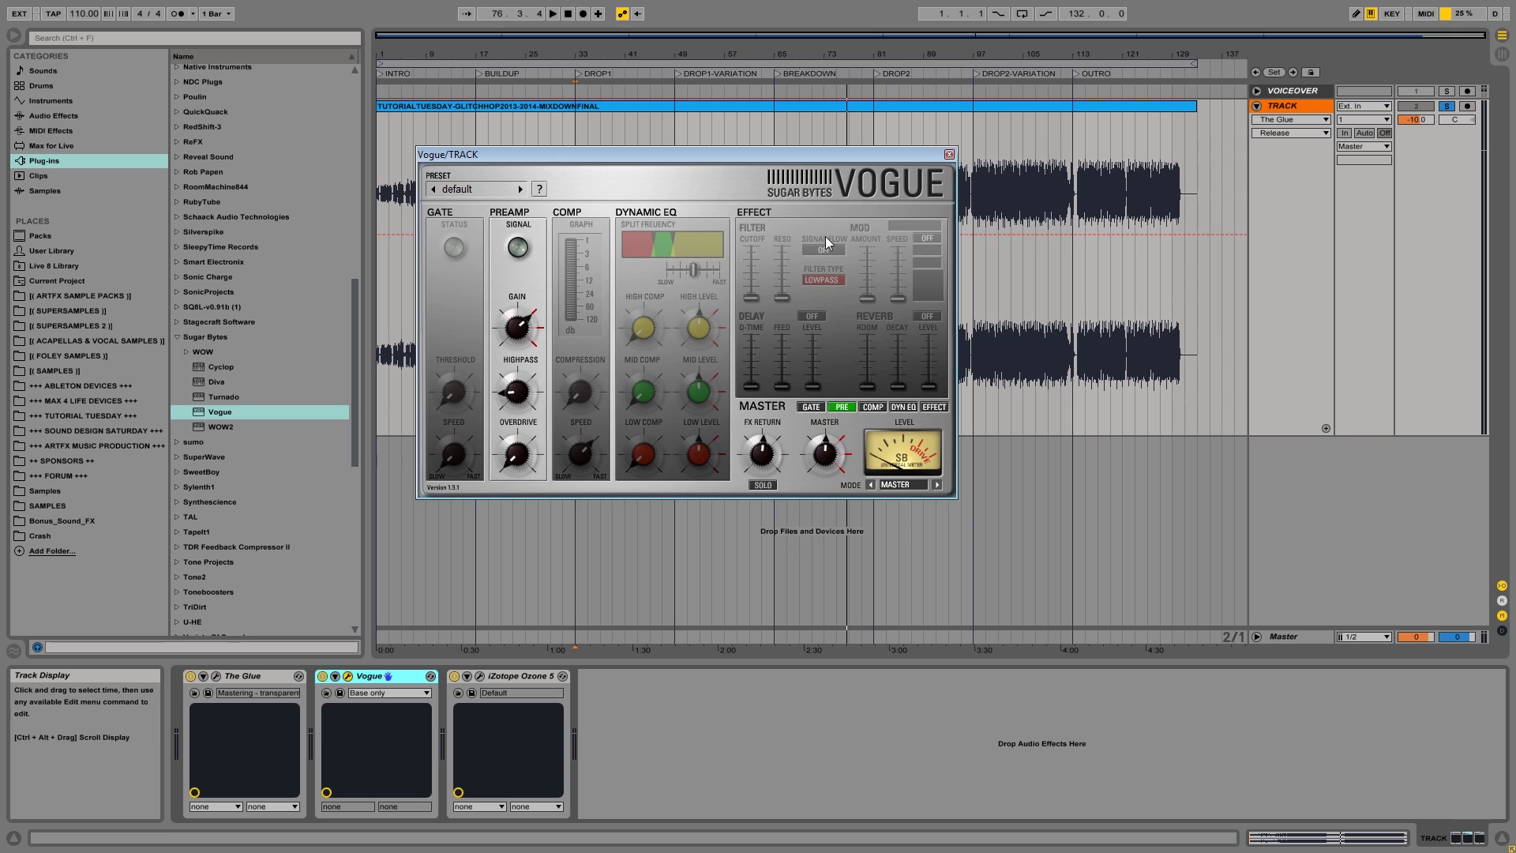
Neutralise Vogue's preamp by setting the gain to about -0.1 dB, the highpass to minimum and the overdrive to 0.0 dB.
left_click(518, 332)
left_click_drag(514, 335, 544, 246)
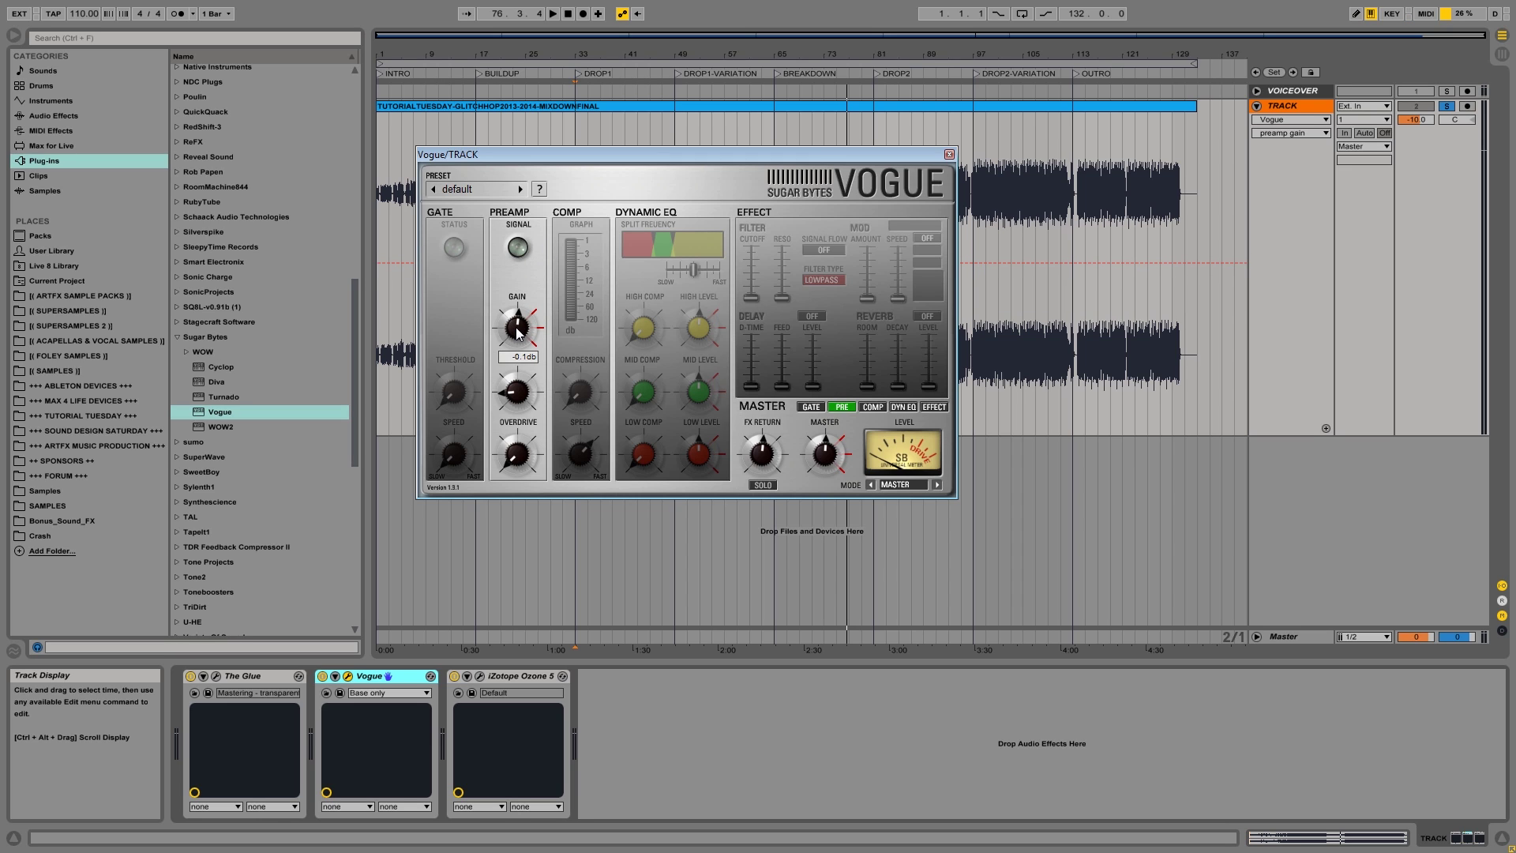
left_click(521, 398)
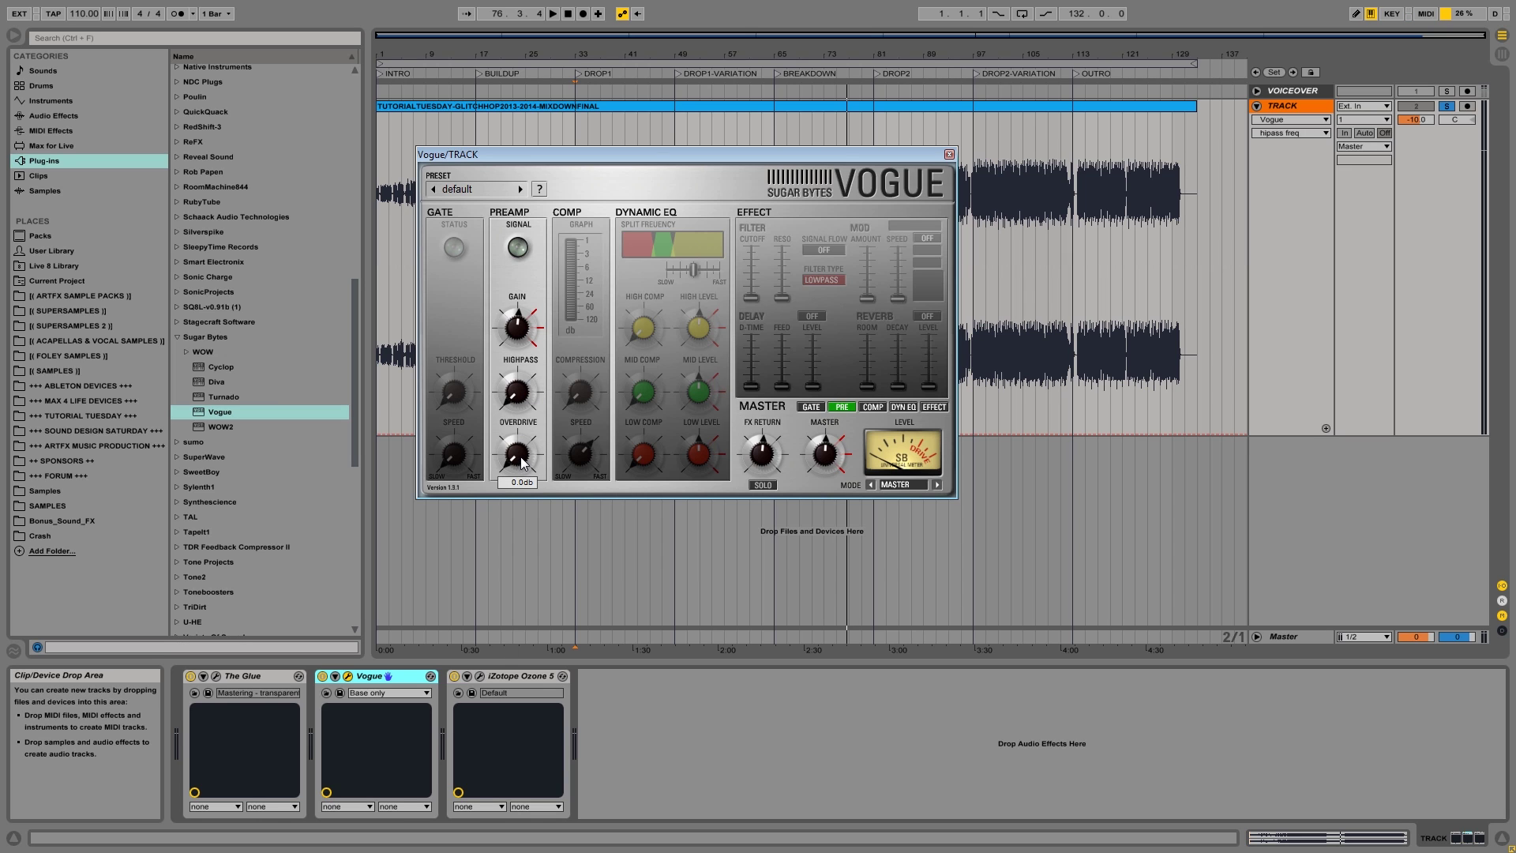
Play the track from the first drop while raising Vogue's overdrive and rebalancing its preamp gain.
key("space")
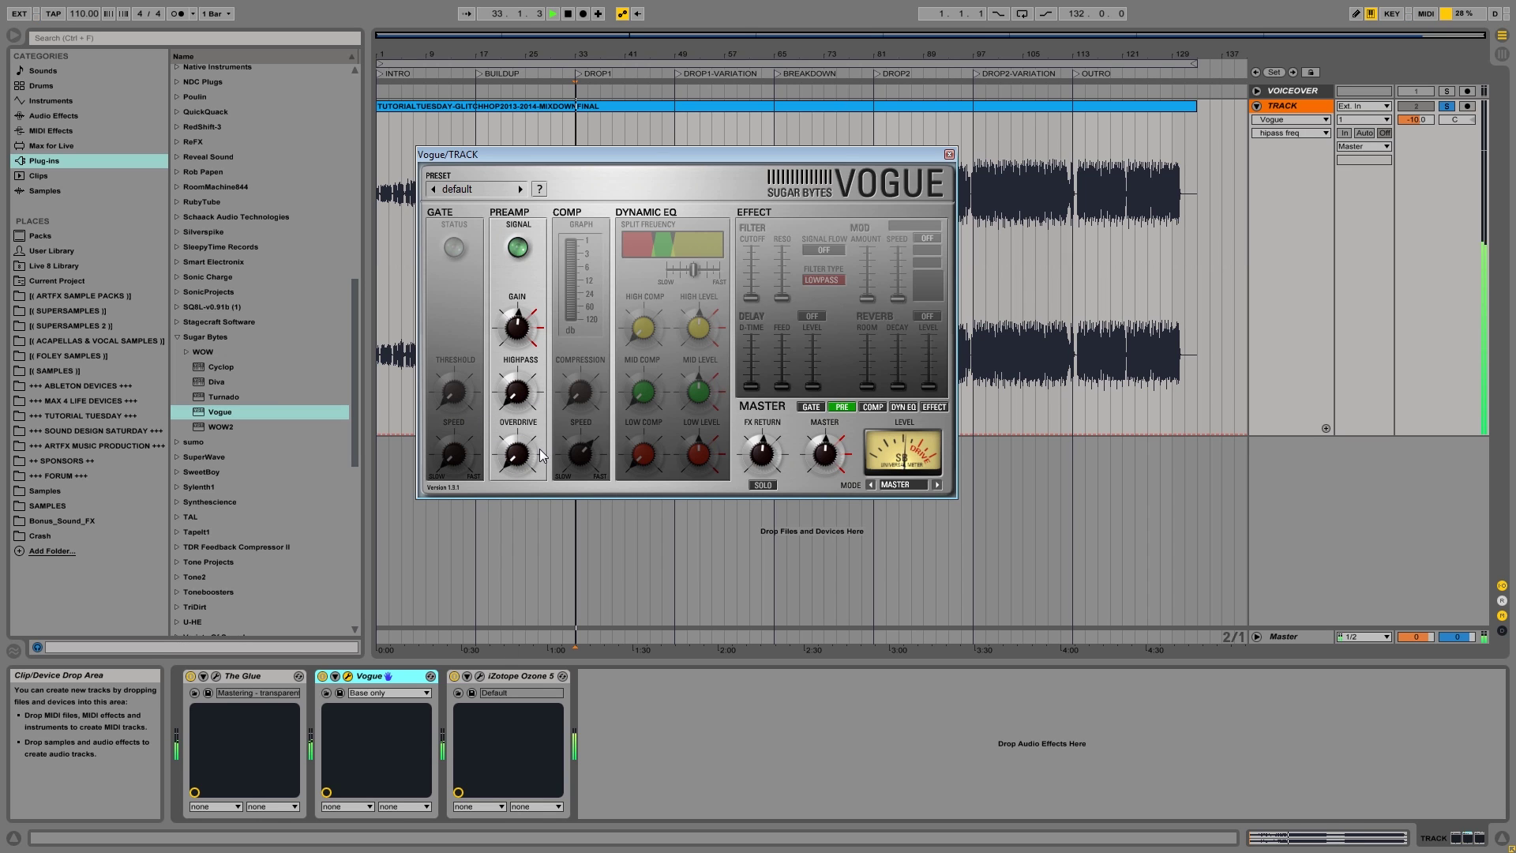
mouse_move(521, 332)
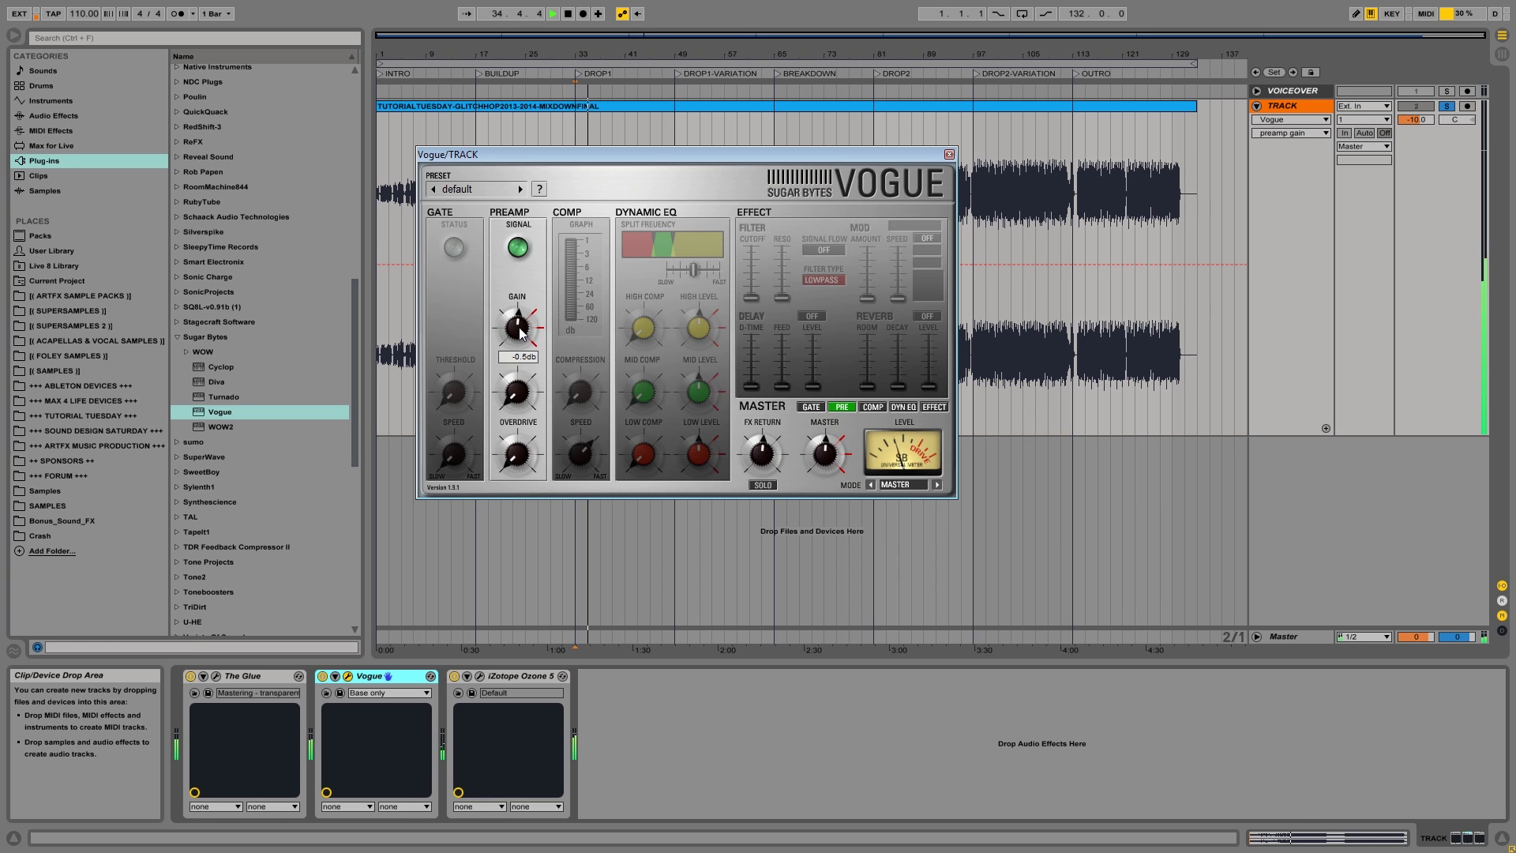
left_click_drag(522, 331, 521, 336)
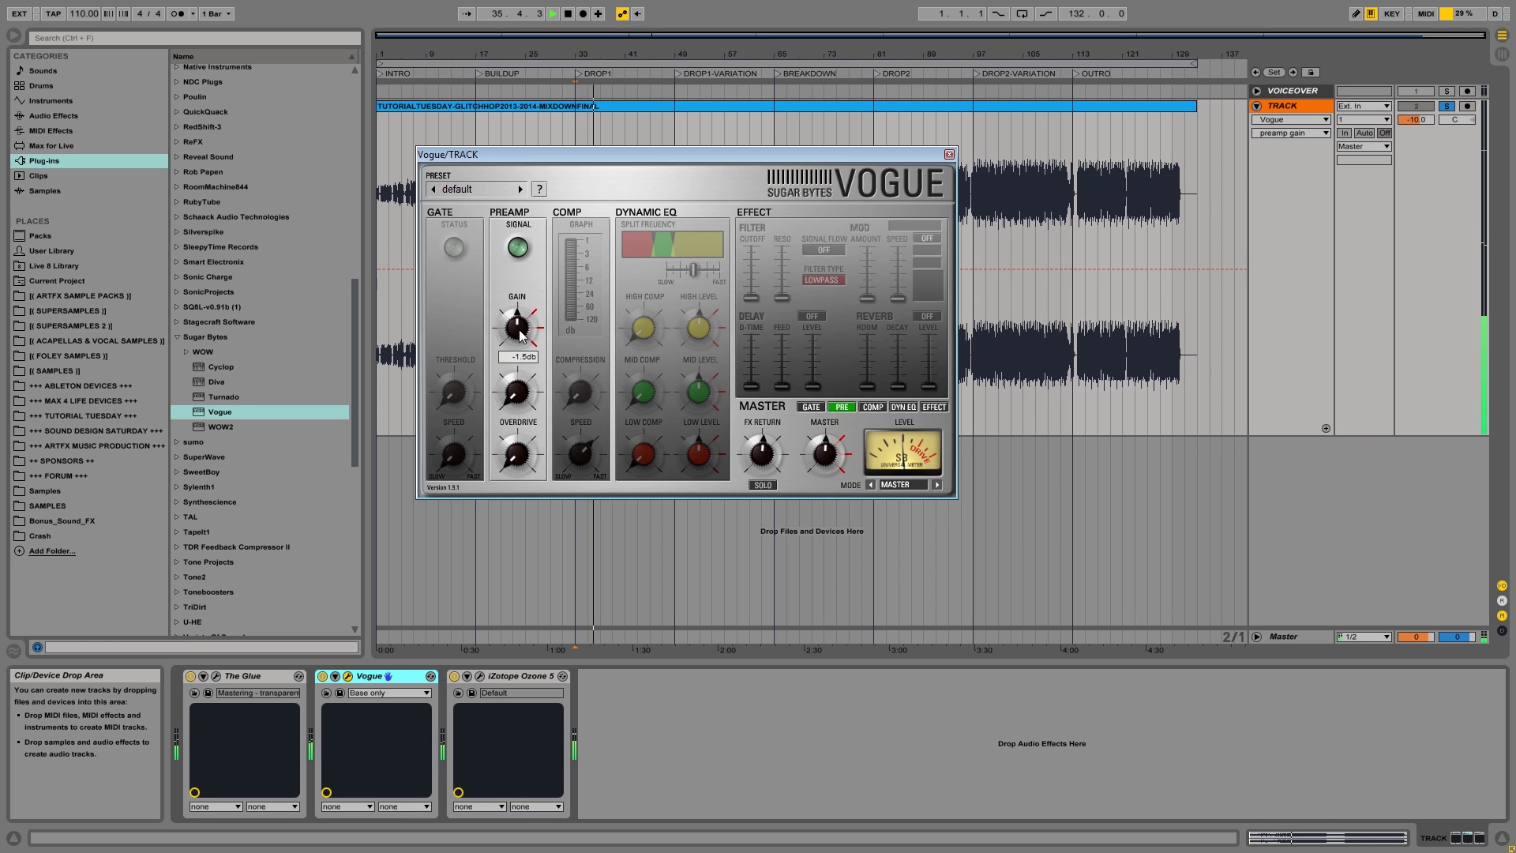
mouse_move(525, 467)
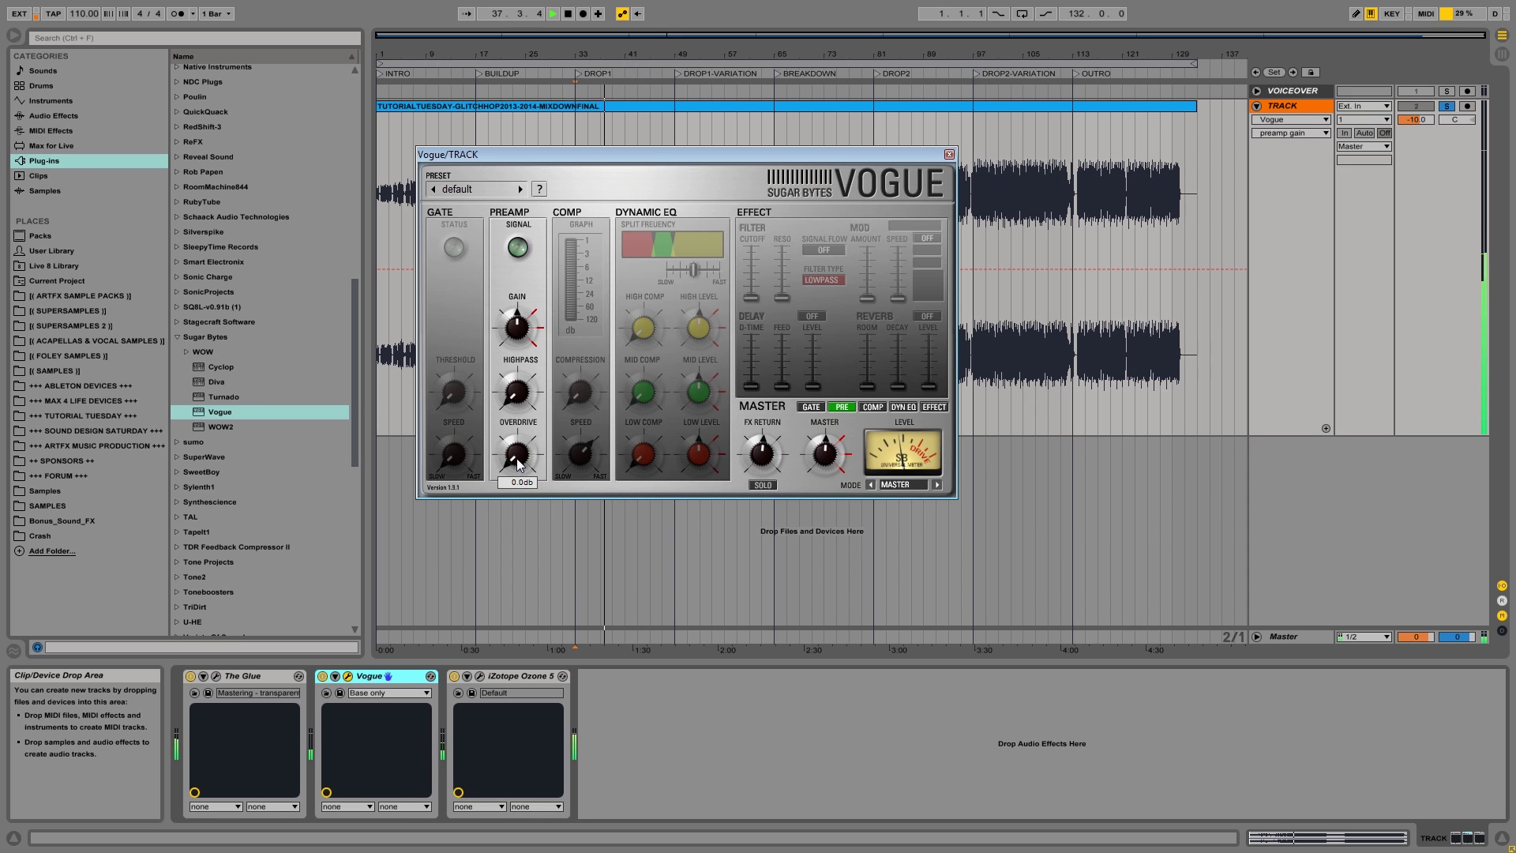
left_click_drag(517, 464, 518, 435)
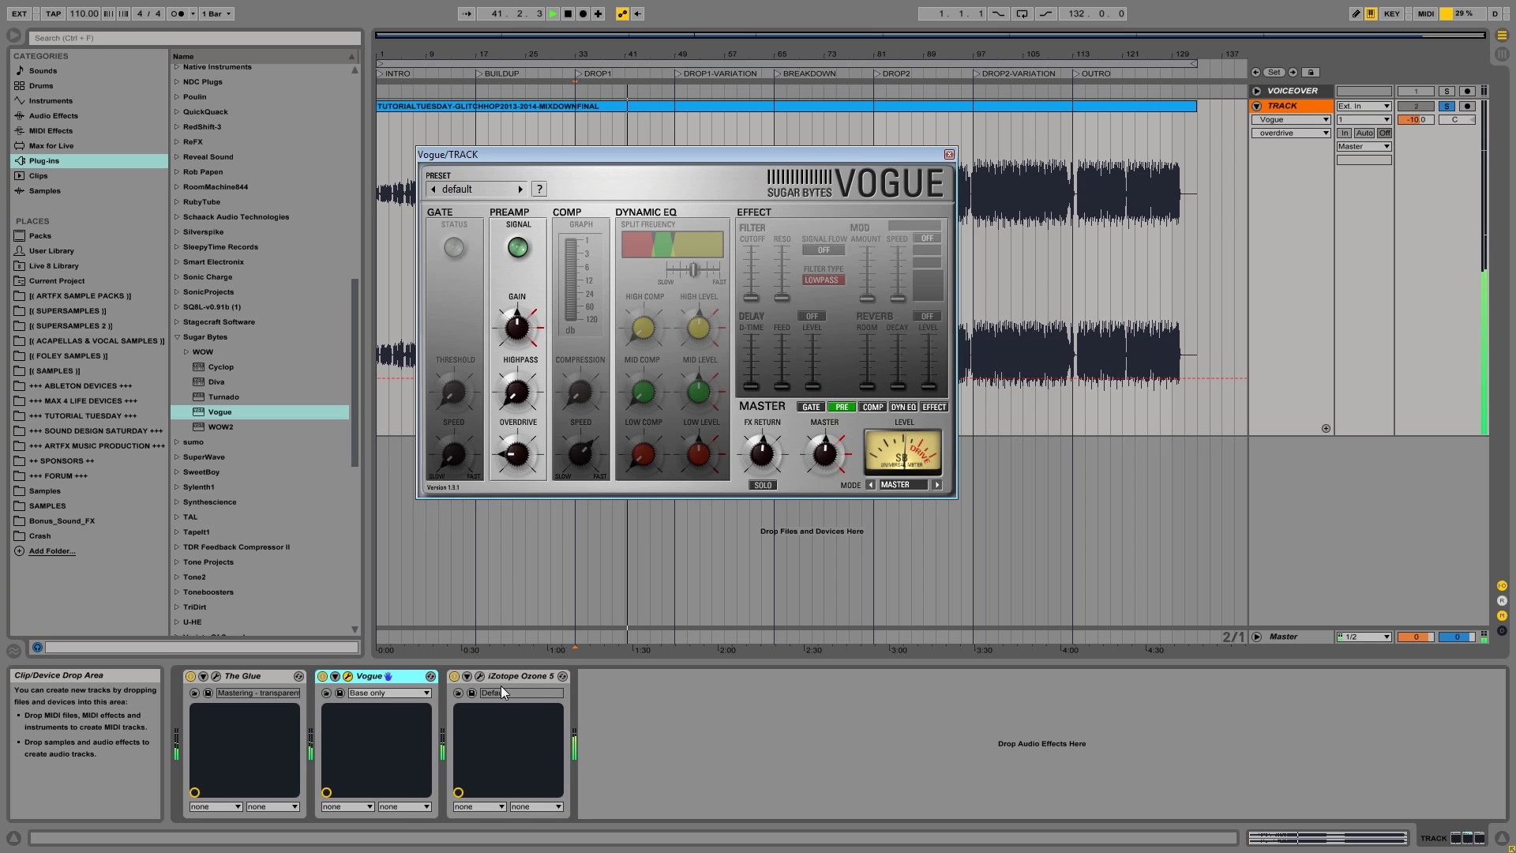
mouse_move(517, 392)
left_mouse_down()
mouse_move(529, 335)
mouse_move(513, 413)
left_mouse_up()
left_click_drag(519, 352, 526, 325)
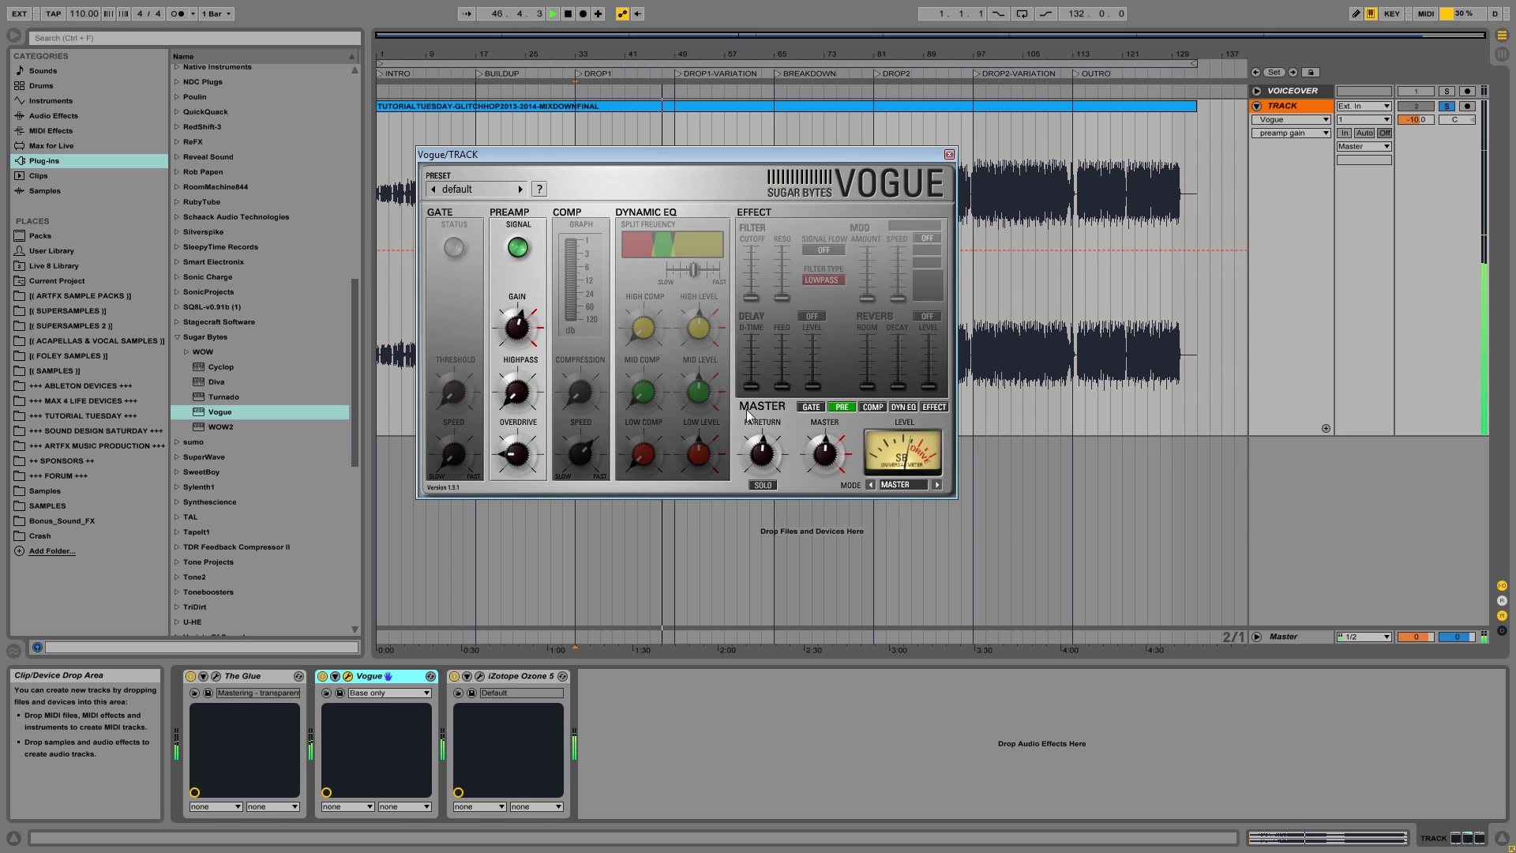
Lower Vogue's master level slightly and compare the playing track with the plug-in bypassed and active.
left_click_drag(824, 458, 824, 465)
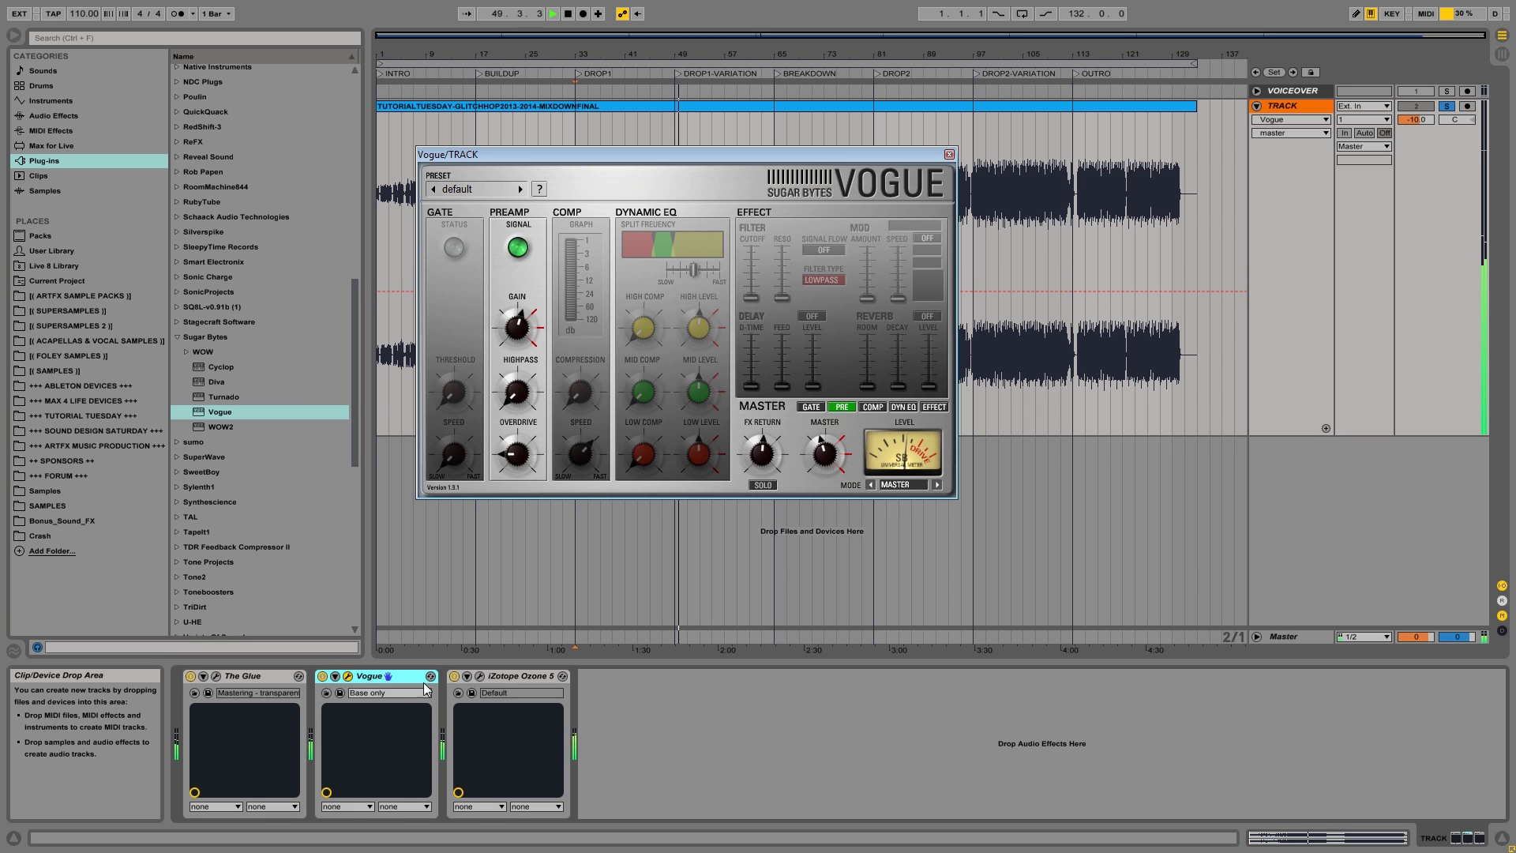
left_click(323, 676)
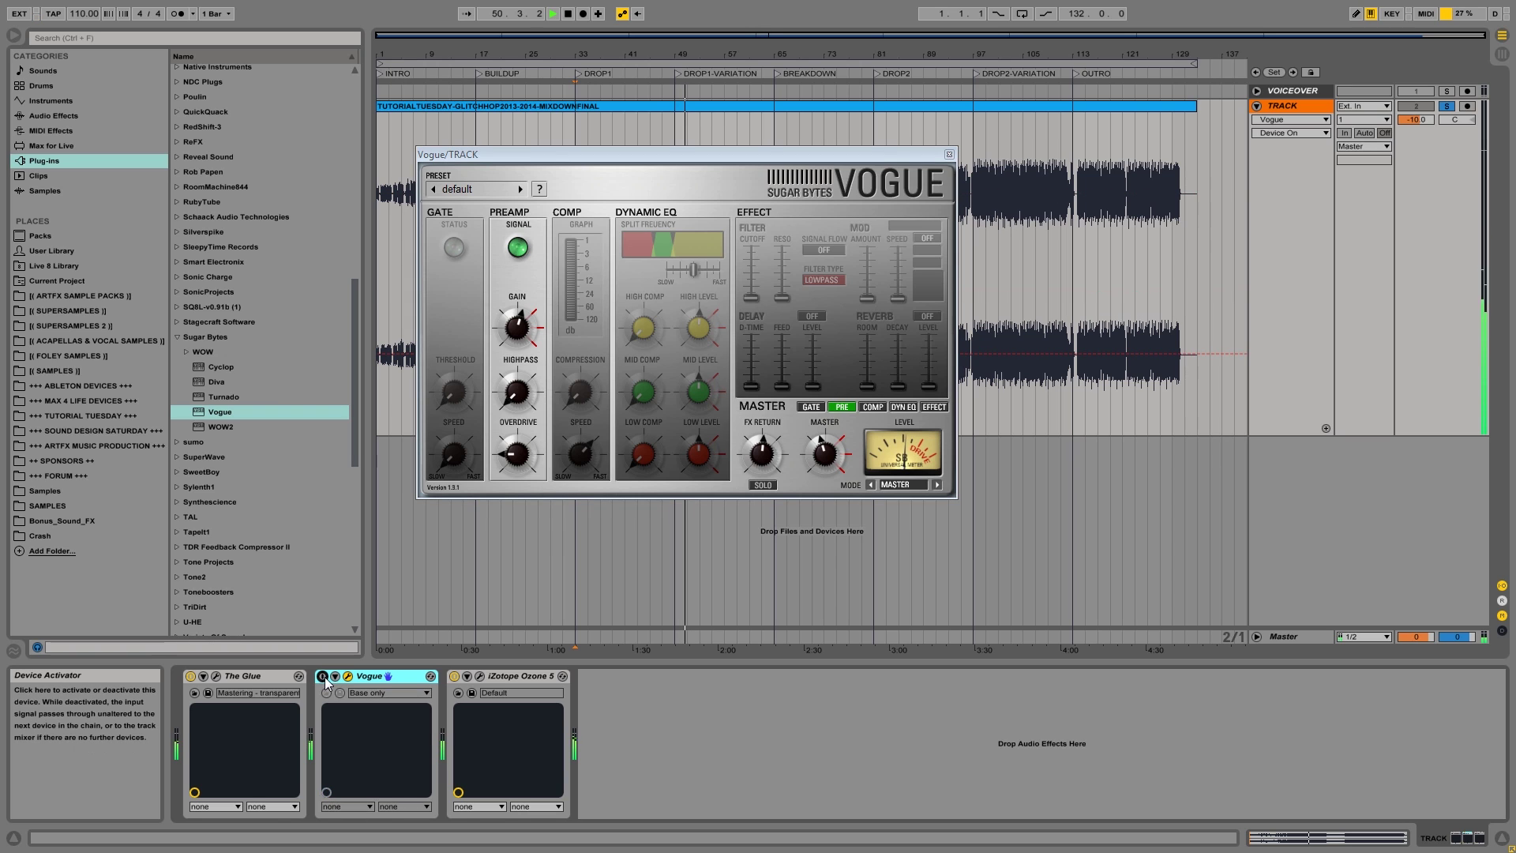
left_click(323, 677)
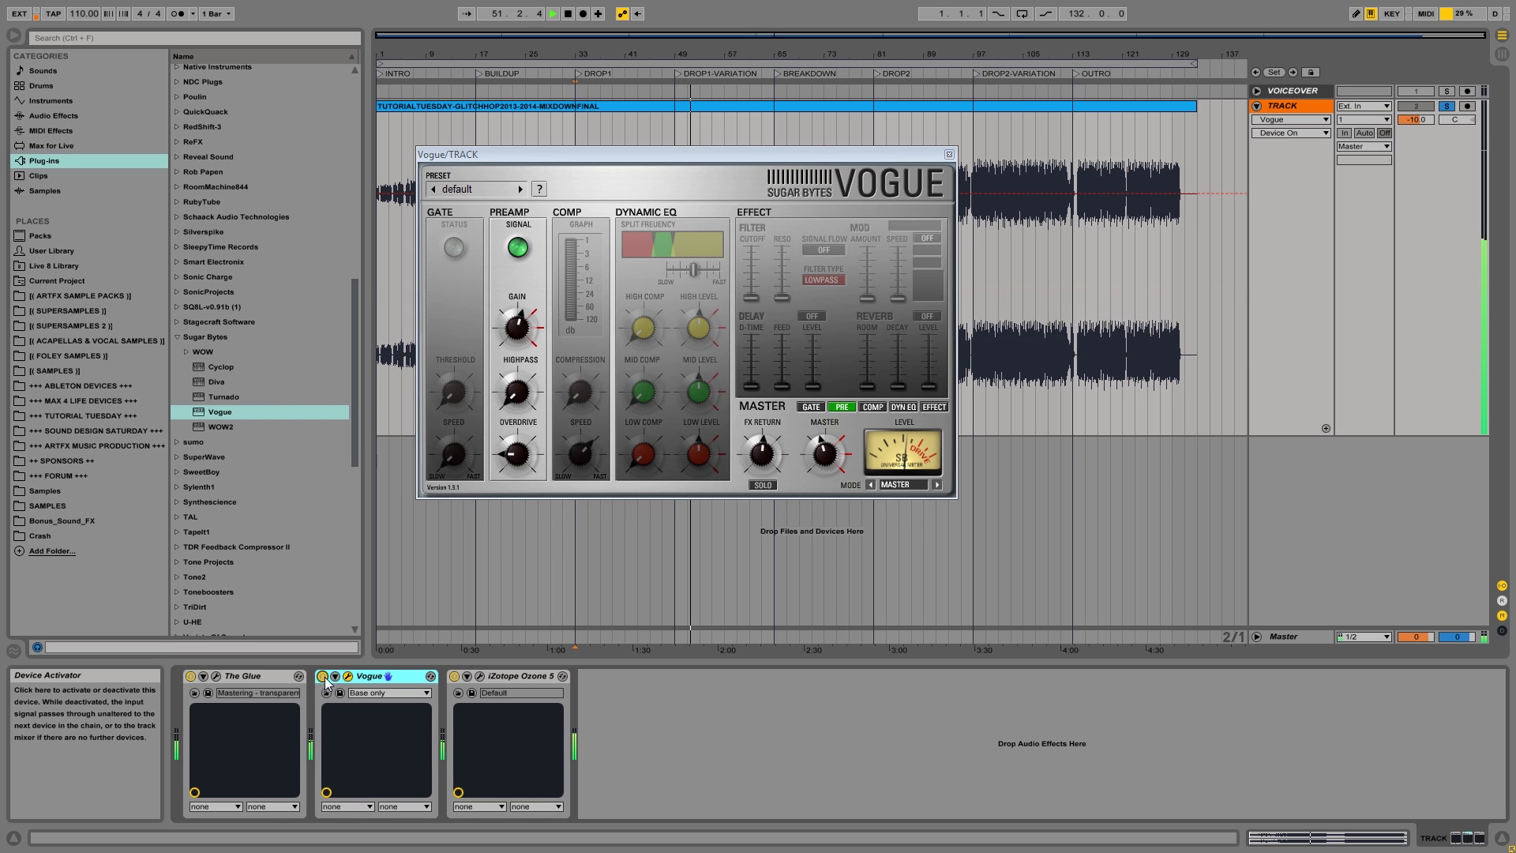
left_click(323, 677)
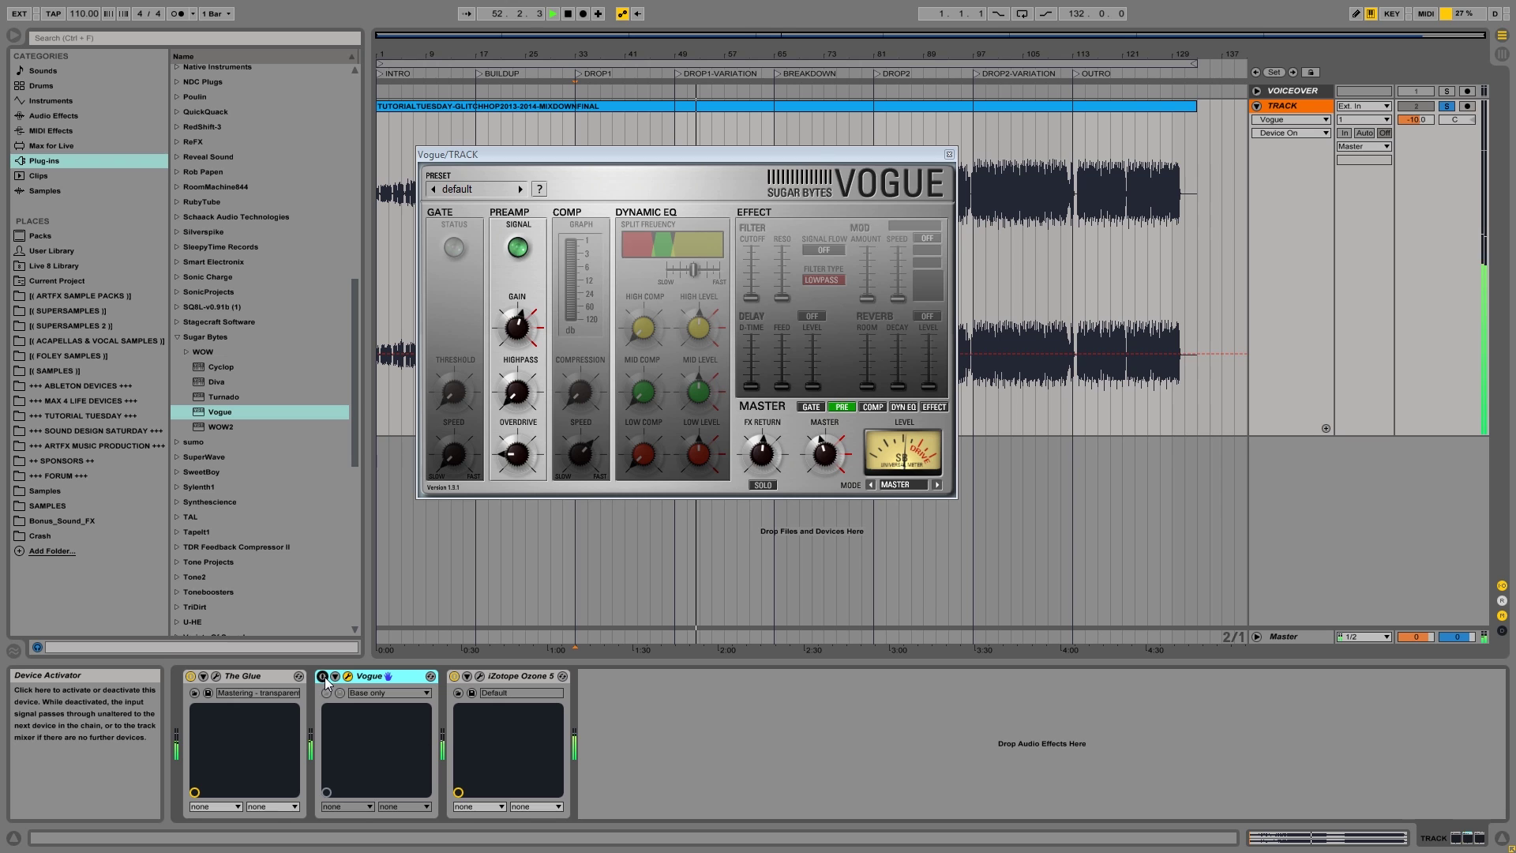
left_click(323, 677)
Raise Vogue's overdrive slightly and set the Maximizer threshold in Ozone 5 to -5.0 dB during playback.
left_click(526, 452)
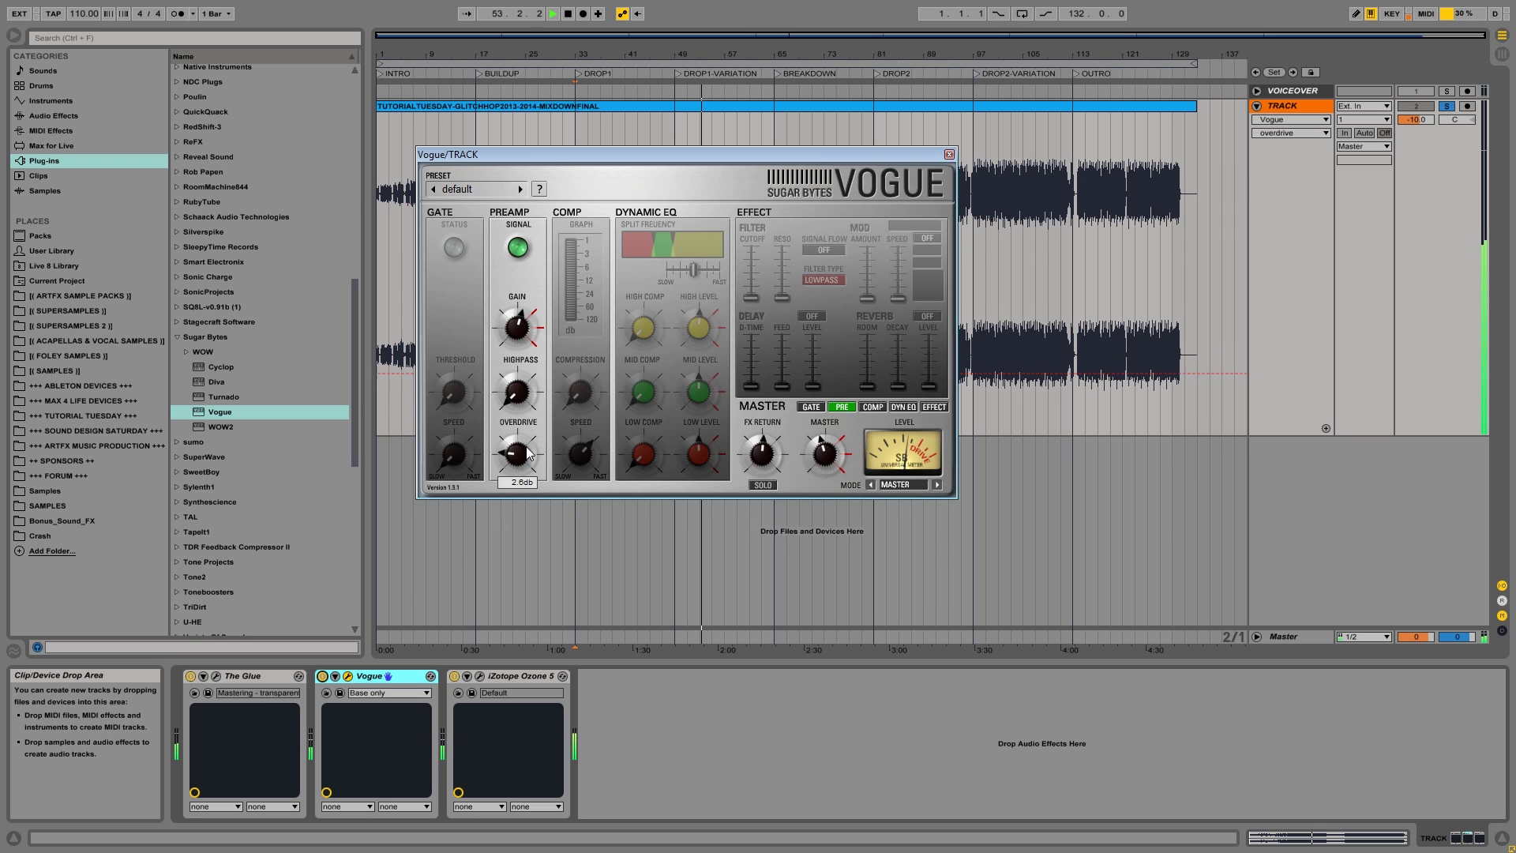
left_click_drag(529, 450, 521, 456)
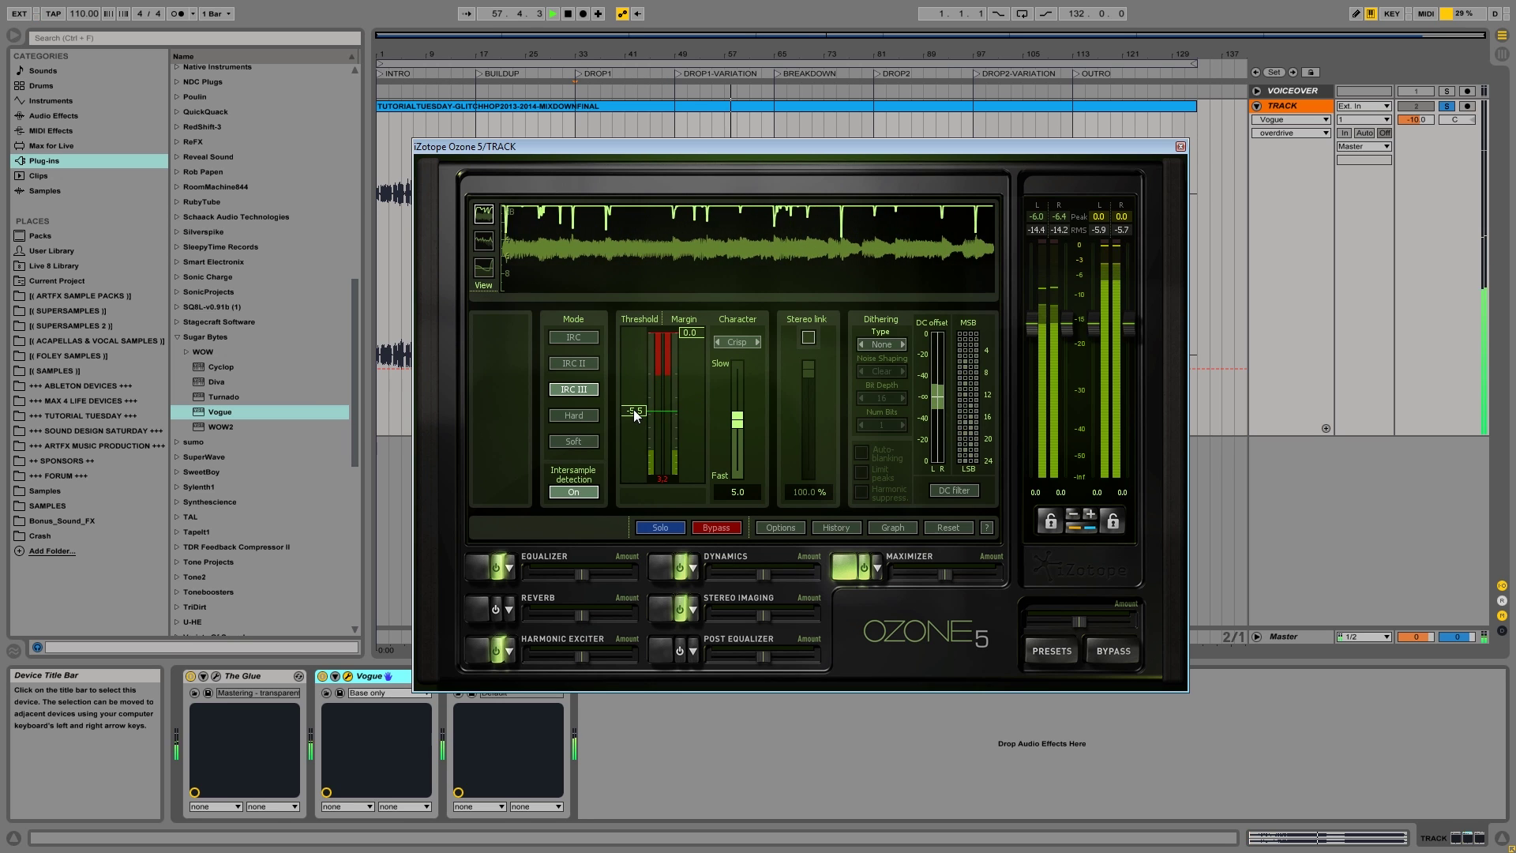
left_click_drag(635, 413, 634, 406)
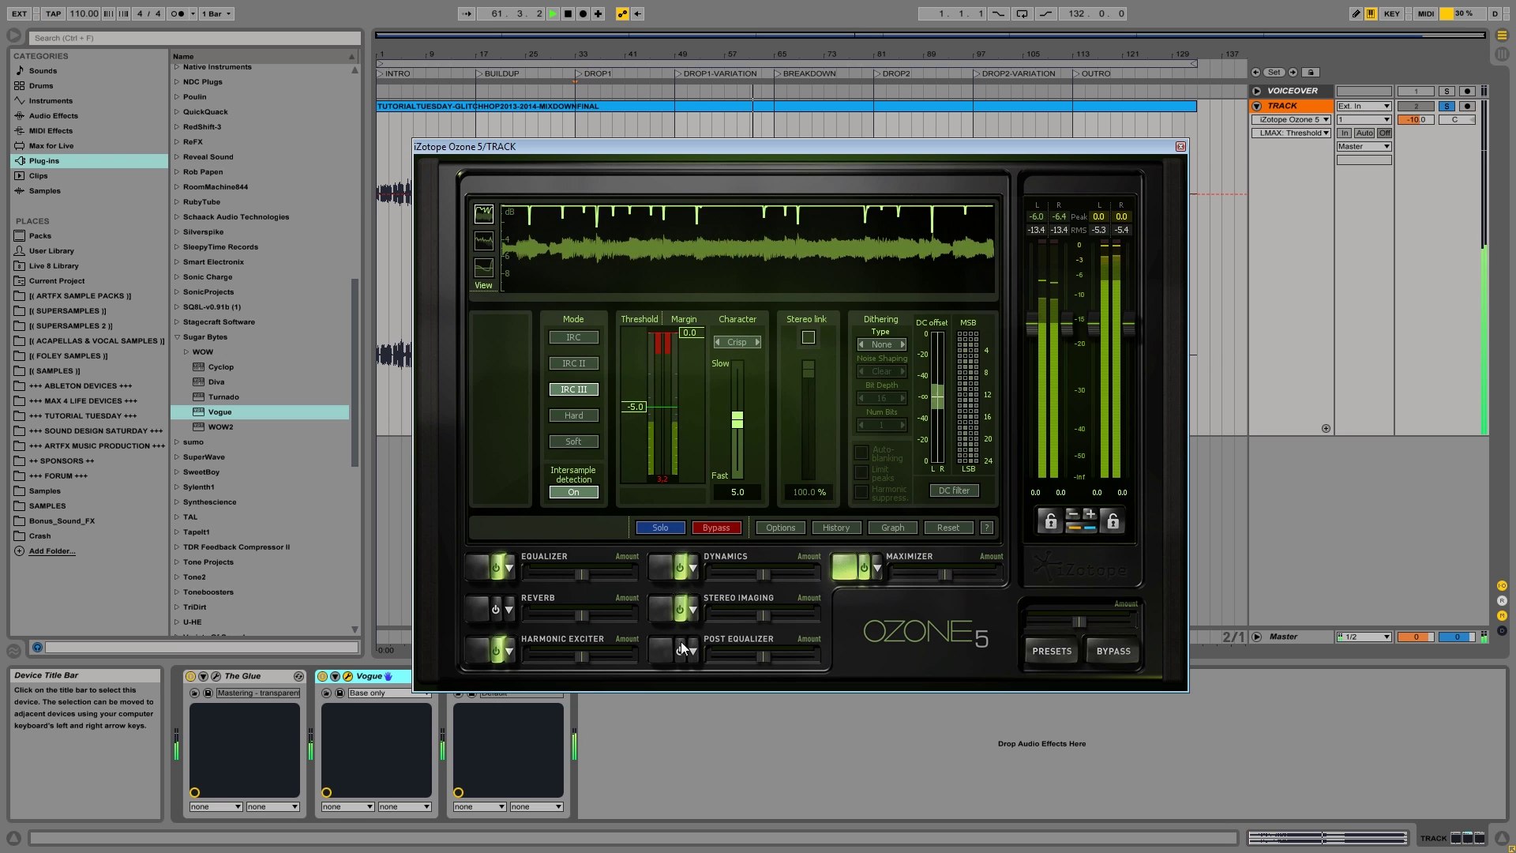
Open Ozone's Post Equalizer and place bell band 2 at 1291 Hz with 1.1 dB gain and Q 1.5 while replaying the drop.
left_click(662, 652)
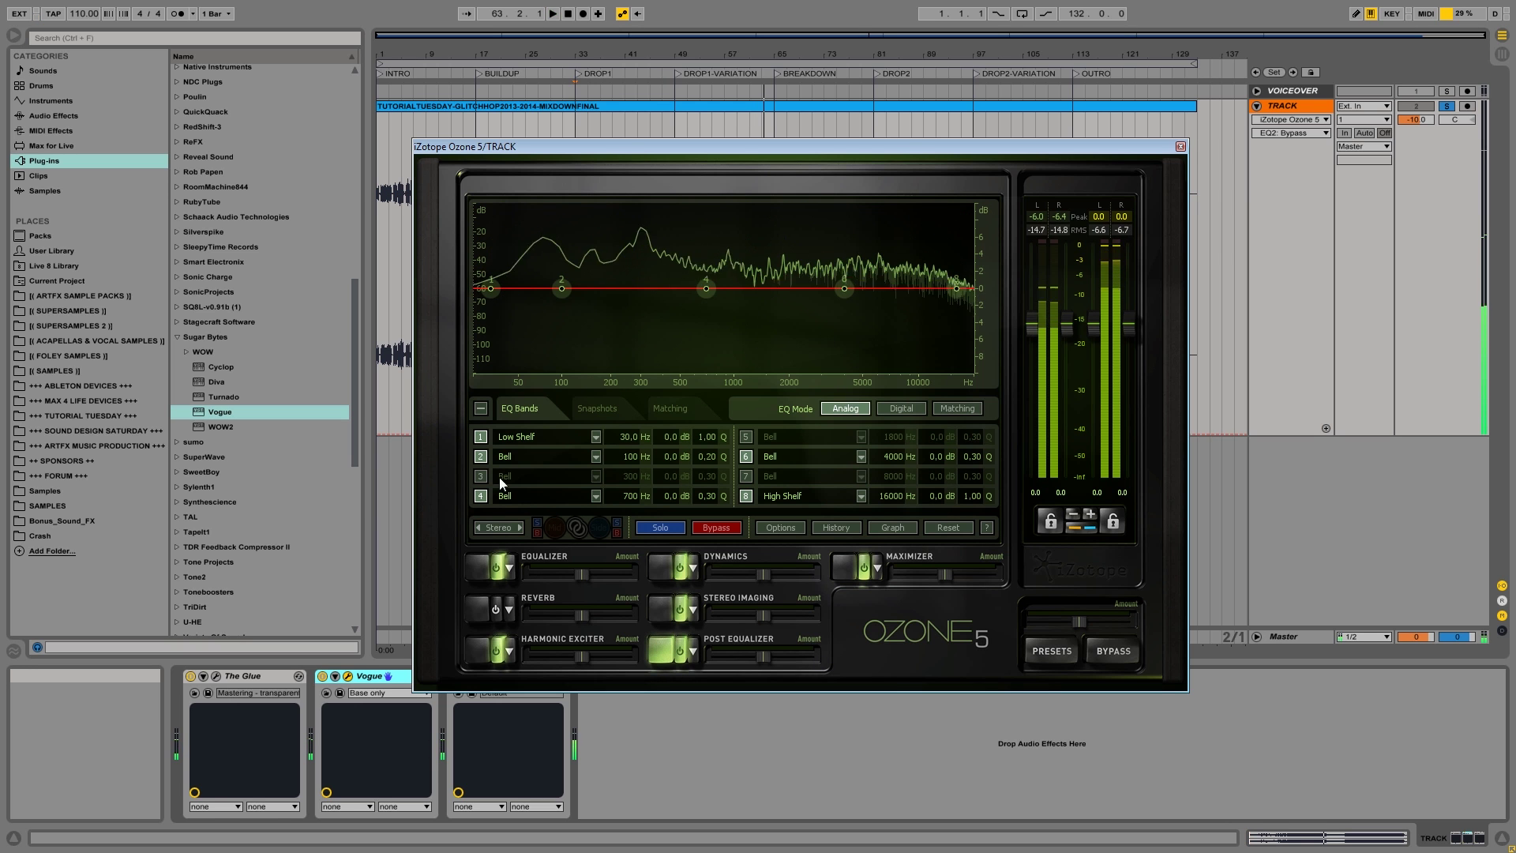
key("space")
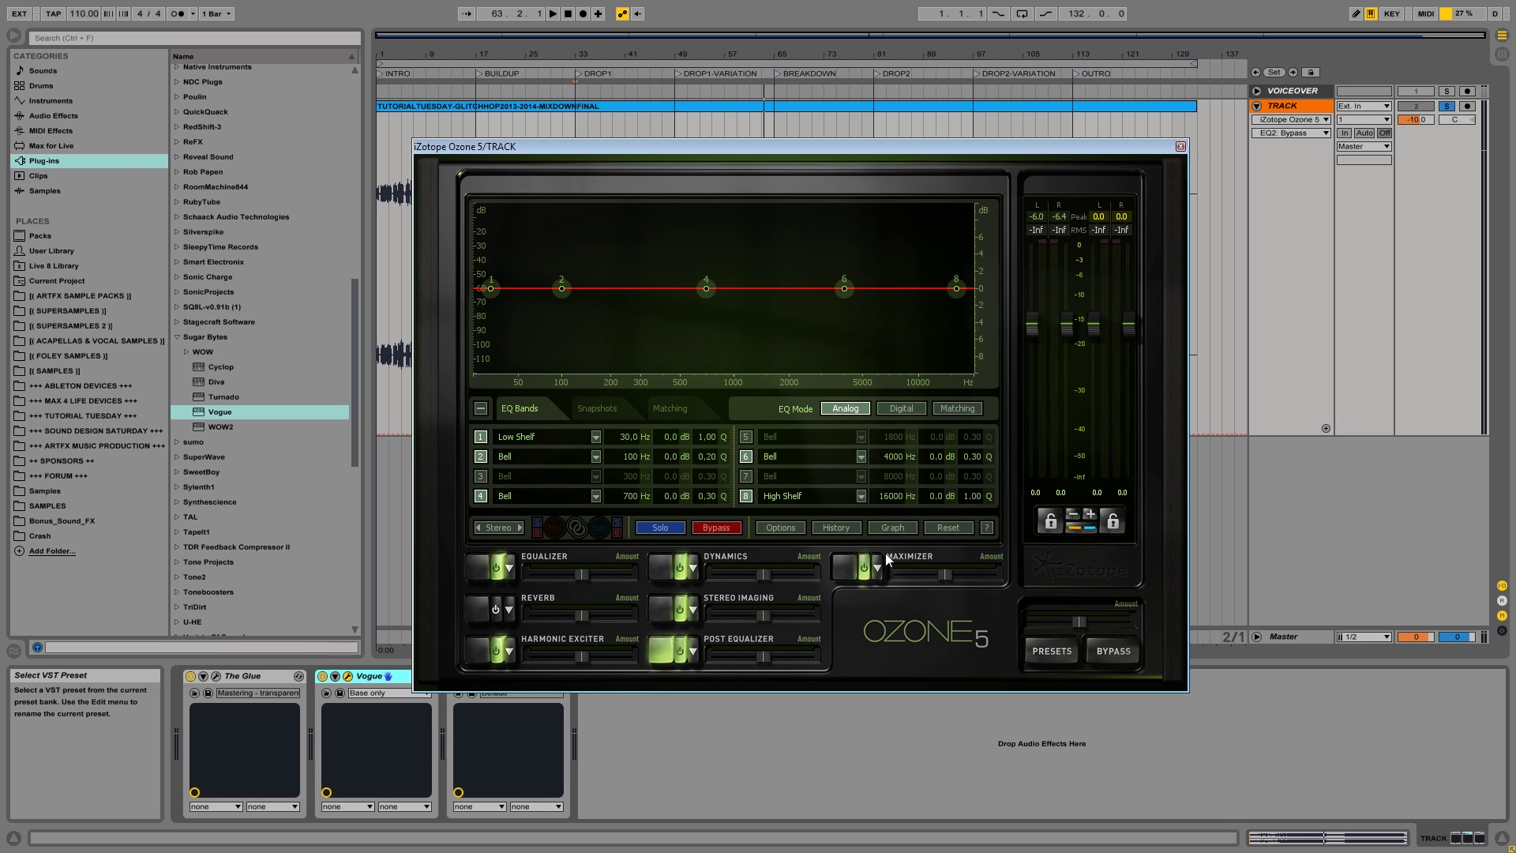
key("space")
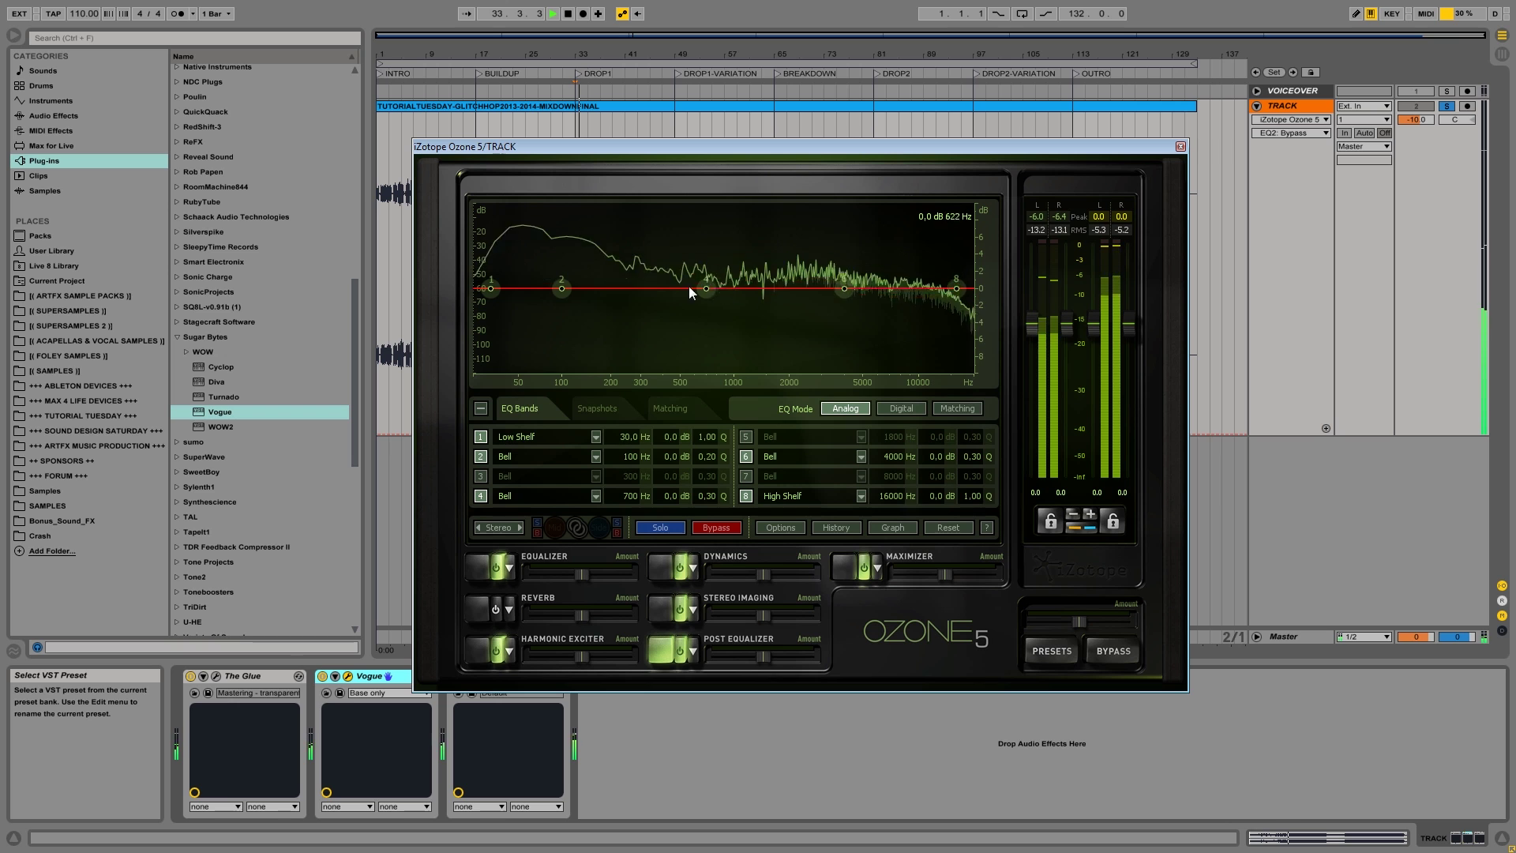
left_click_drag(551, 285, 622, 299)
key("space")
key("space")
key("space")
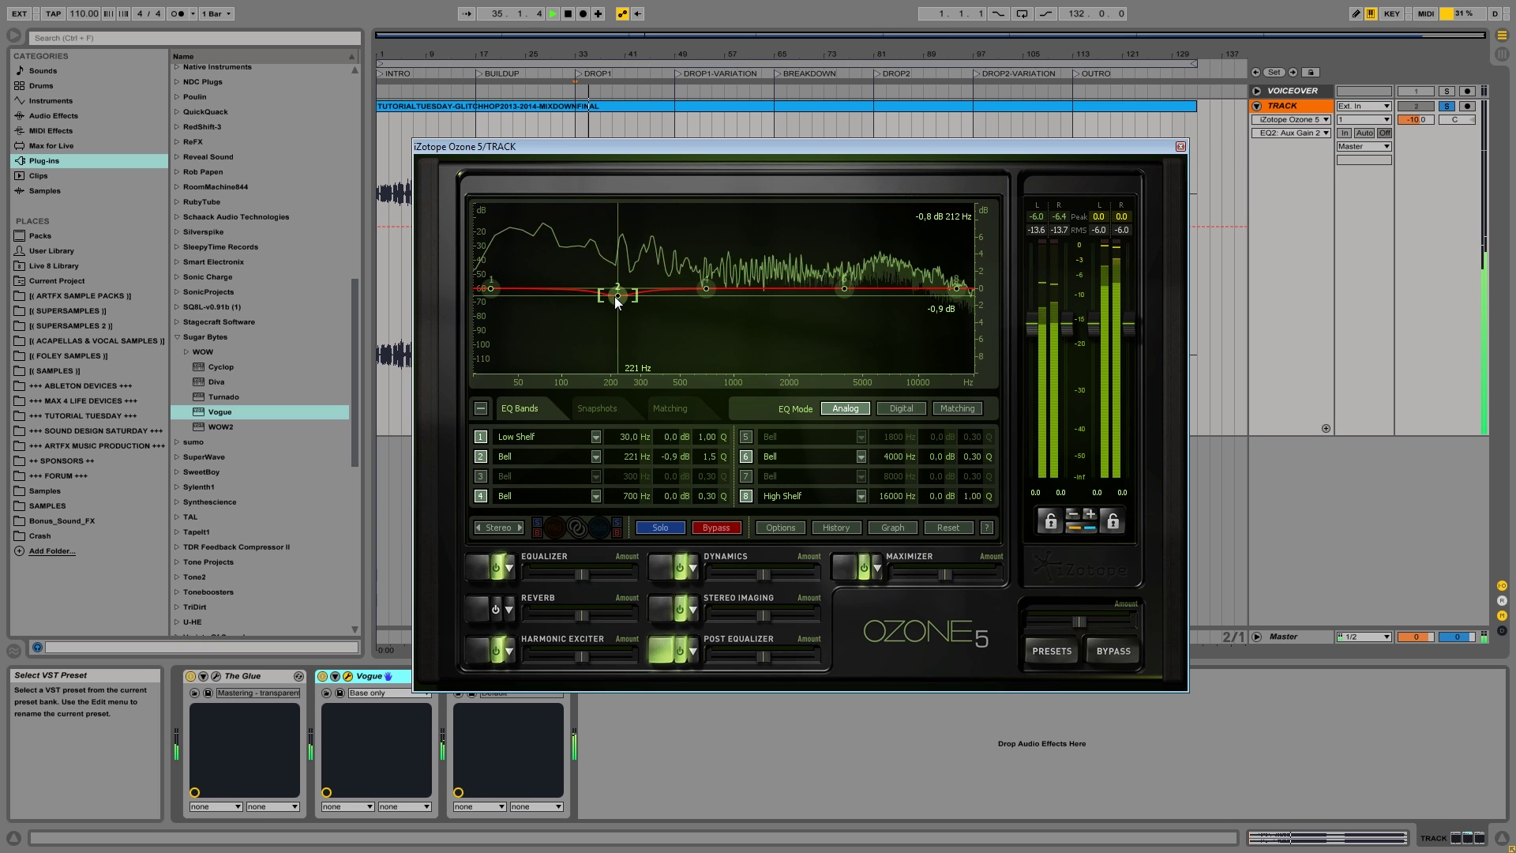
left_click_drag(616, 299, 638, 295)
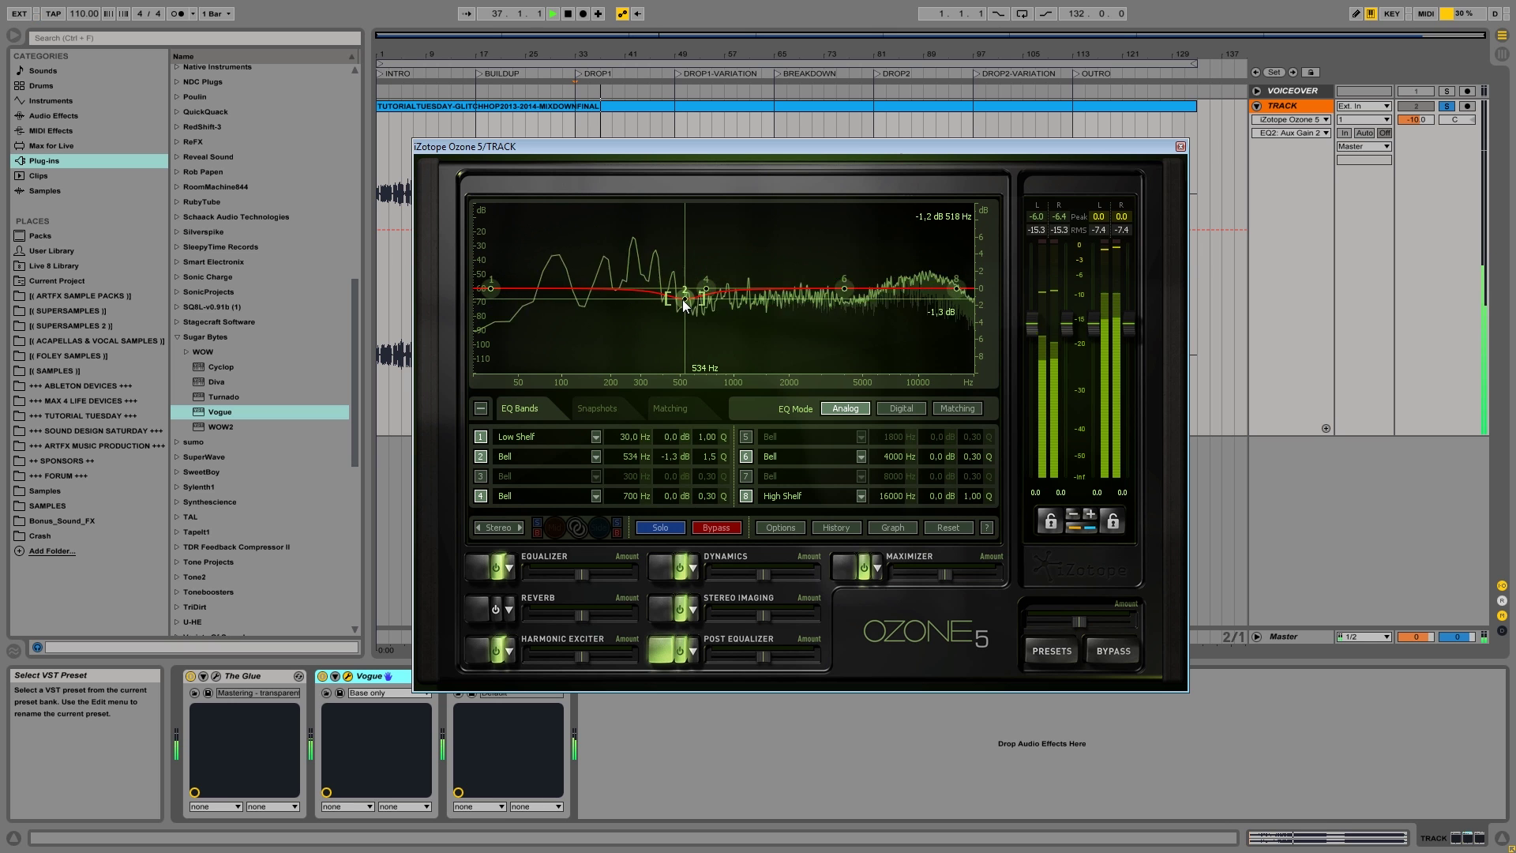
left_click_drag(683, 300, 752, 280)
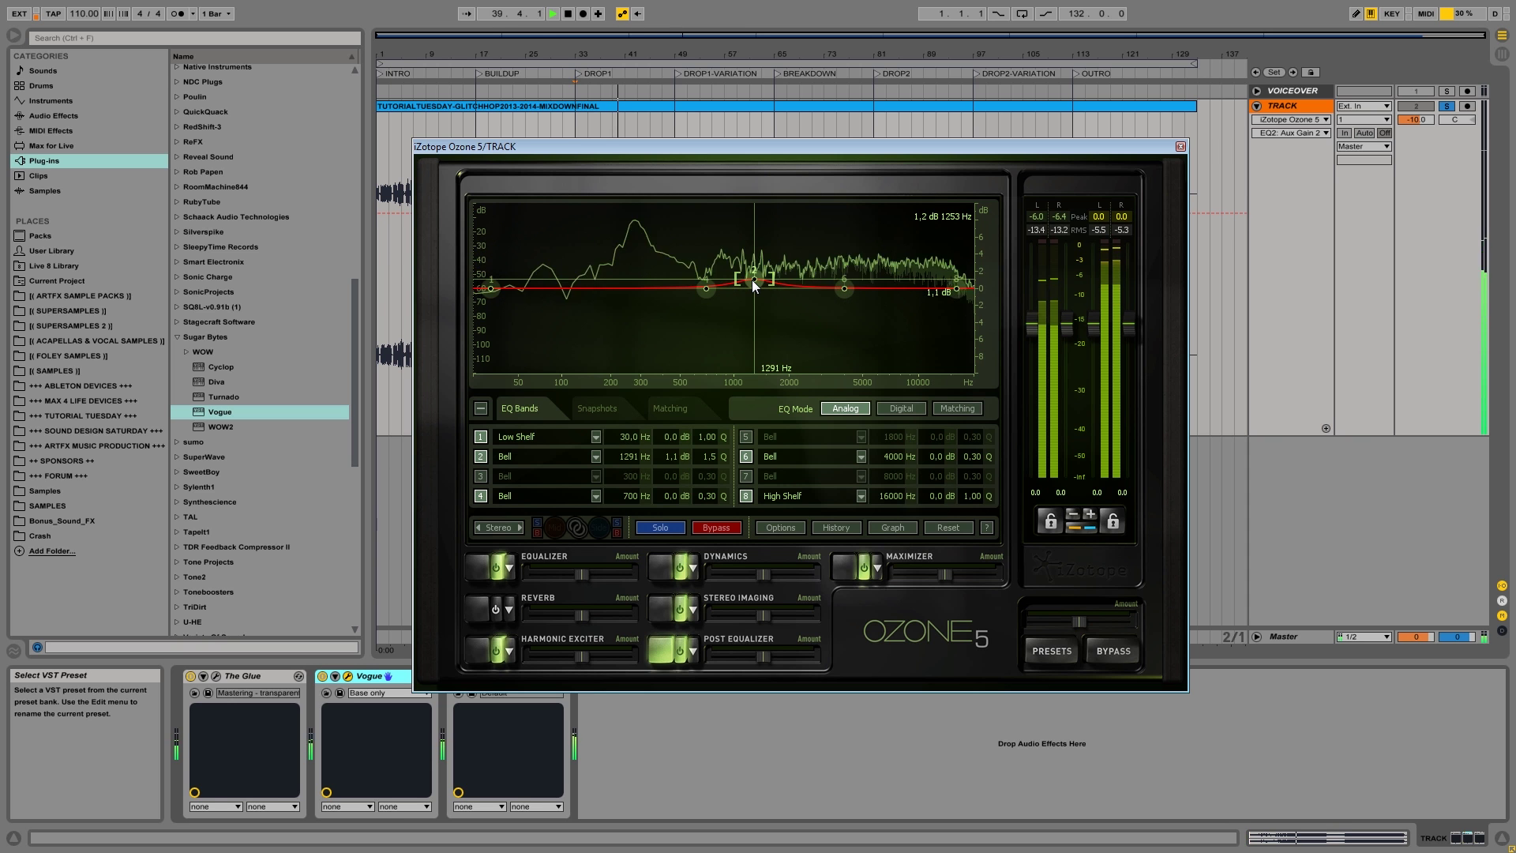
Cut Post Equalizer band 4 by 3.2 dB at 849 Hz with Q 3.1, and compare with the module bypassed.
mouse_move(712, 285)
left_mouse_down()
mouse_move(735, 299)
mouse_move(704, 305)
mouse_move(728, 332)
mouse_move(722, 288)
mouse_move(722, 350)
mouse_move(720, 314)
left_mouse_up()
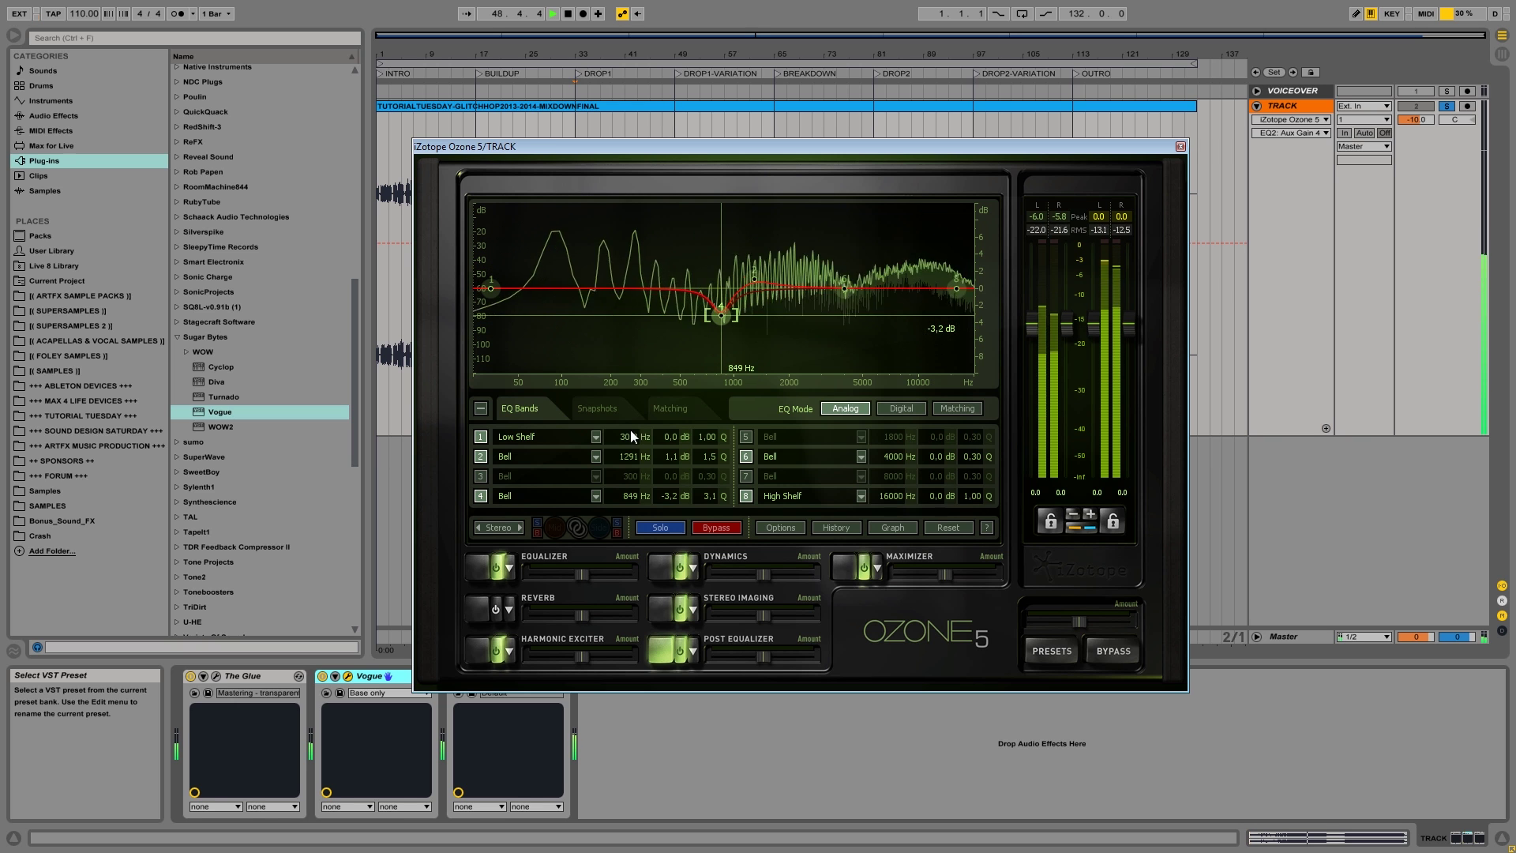
left_click(681, 651)
left_click(680, 652)
Set the Post Equalizer's high shelf to 0.3 dB at 13849 Hz and low shelf to 0.4 dB at 61.3 Hz, toggling Dynamics to compare.
left_click_drag(957, 288, 948, 287)
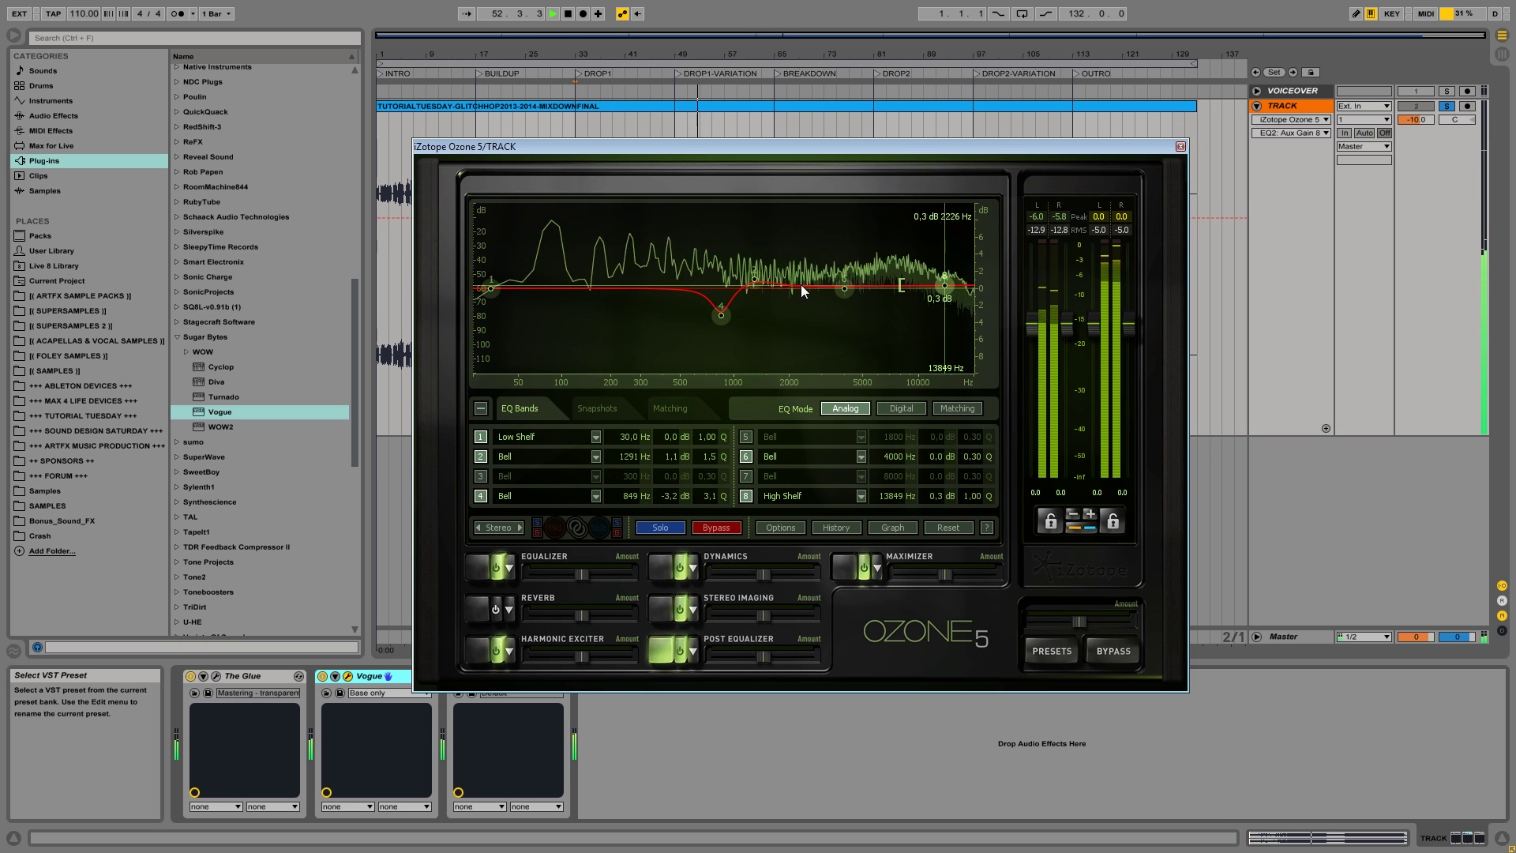
left_click_drag(493, 288, 536, 283)
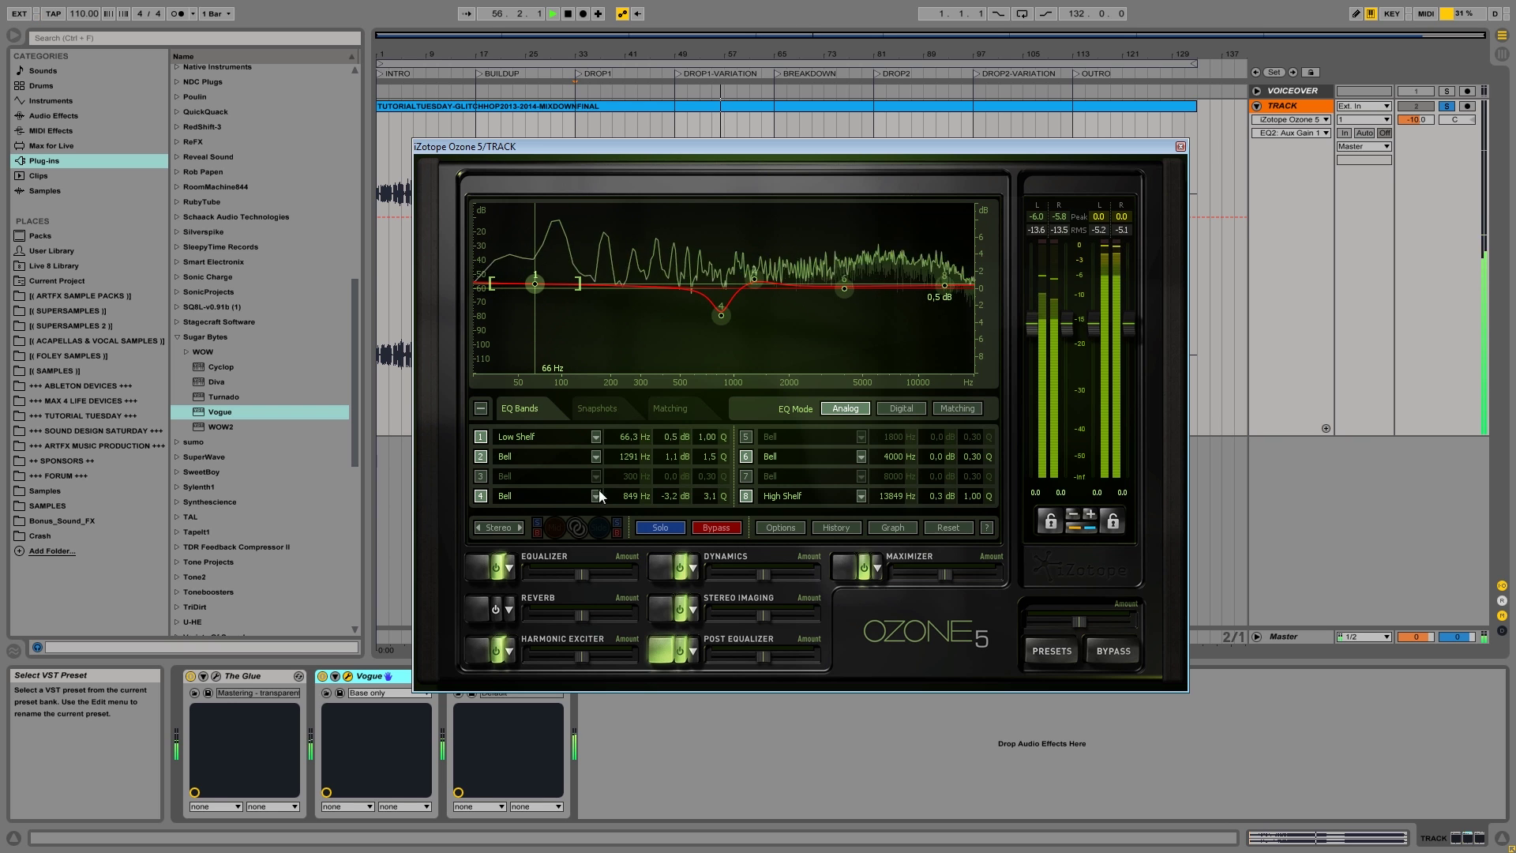
left_click(684, 565)
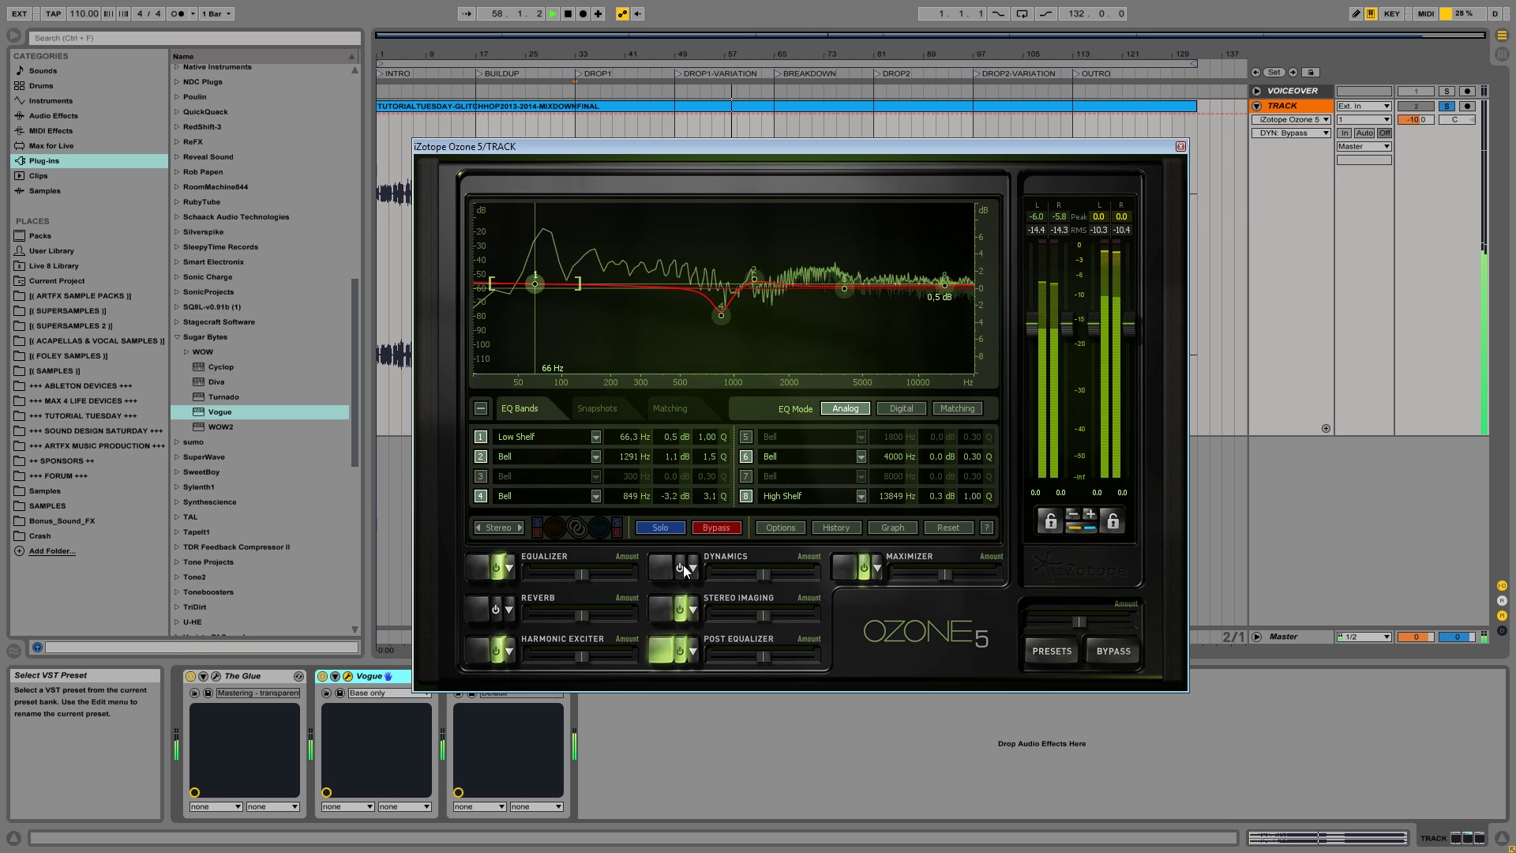
left_click(681, 567)
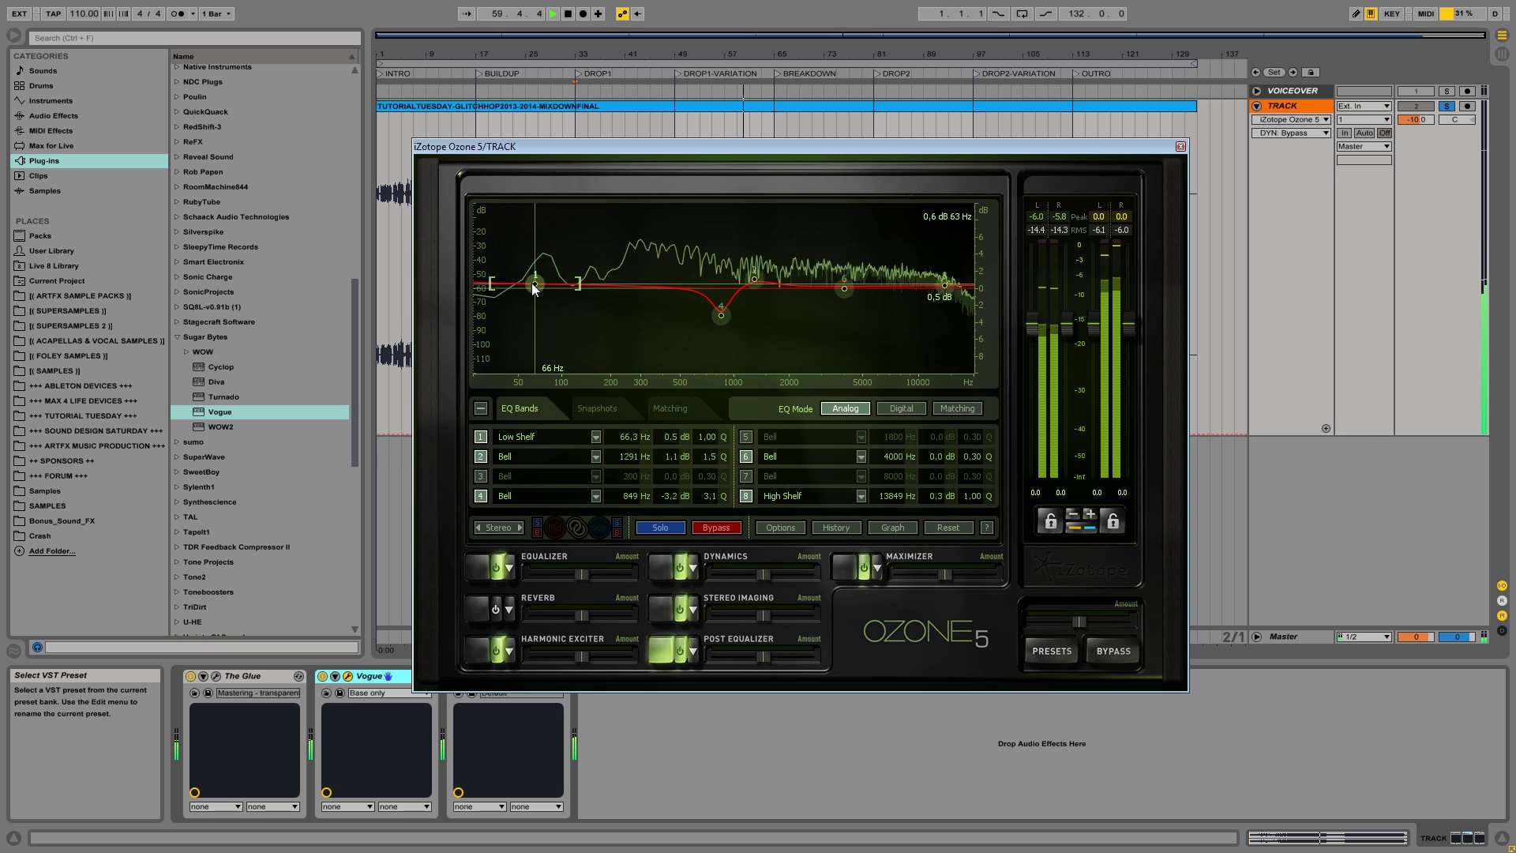
left_click_drag(532, 284, 527, 287)
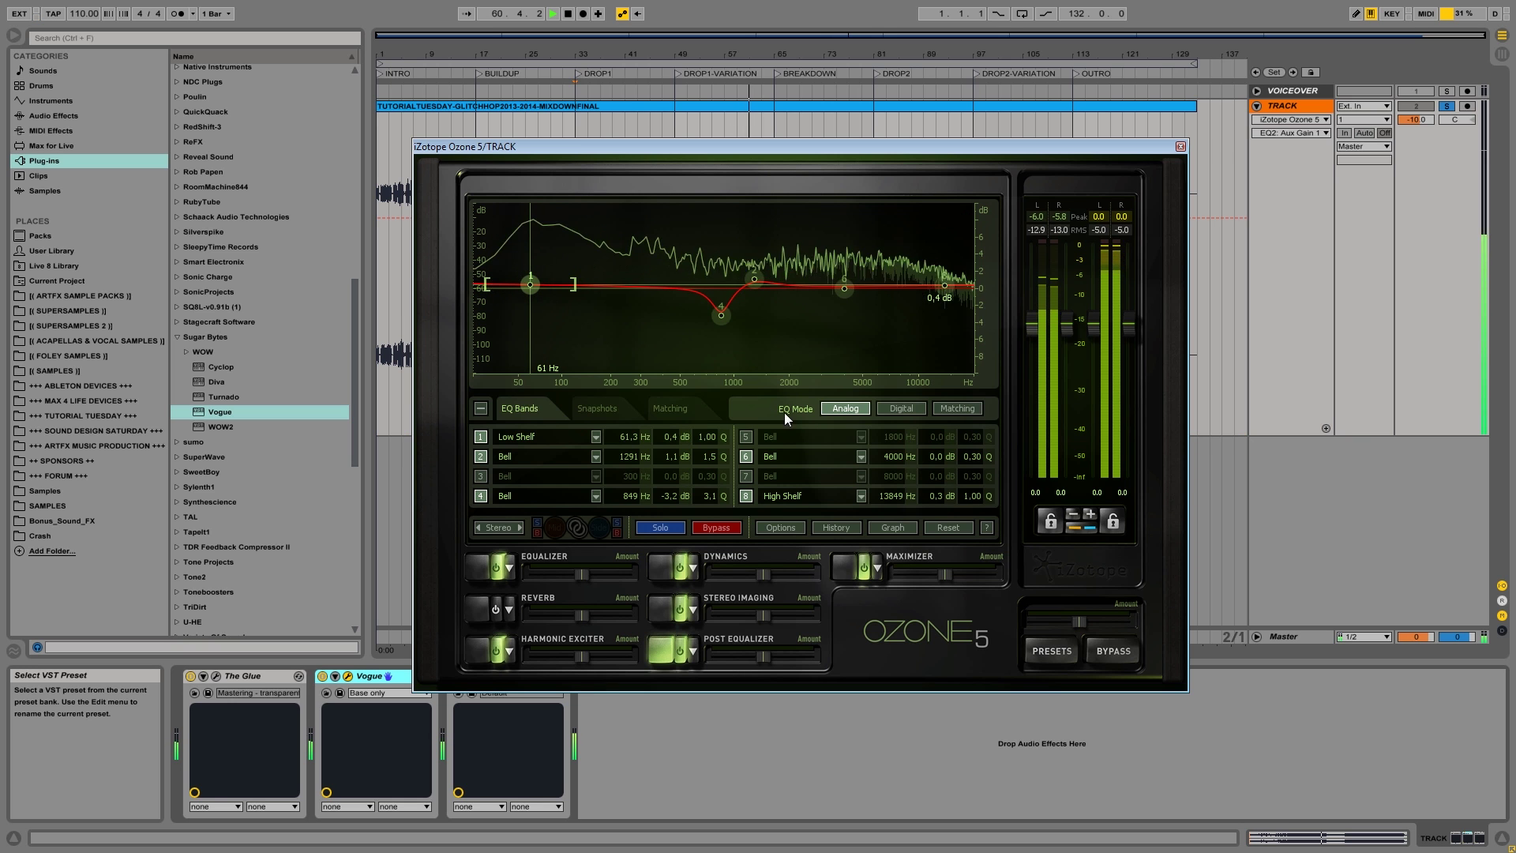
Raise the Maximizer threshold to -4.5 dB and replay the track from the first drop.
left_click(849, 565)
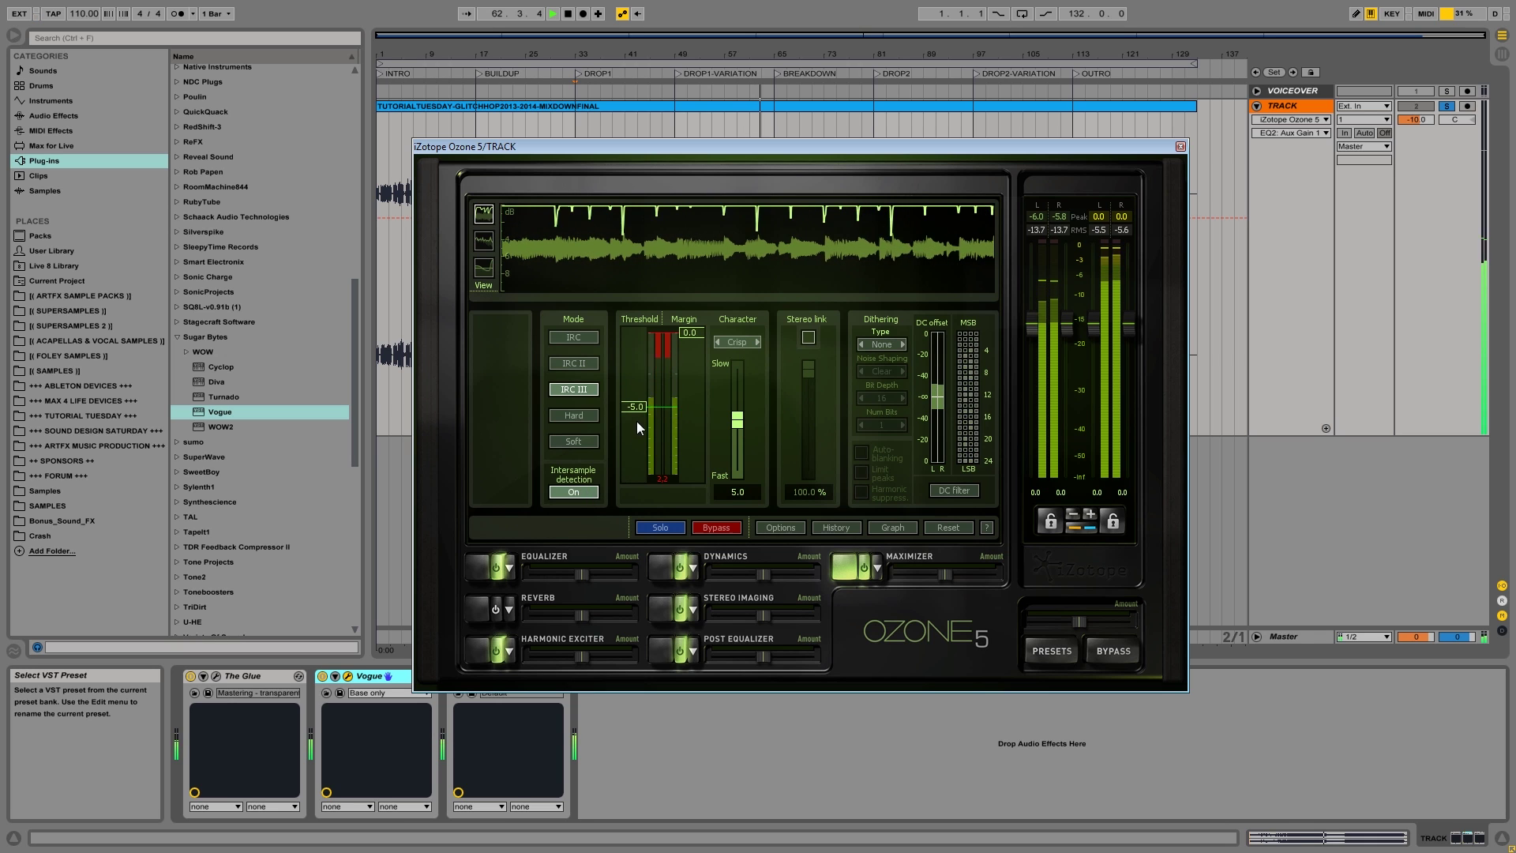
left_click_drag(632, 407, 634, 403)
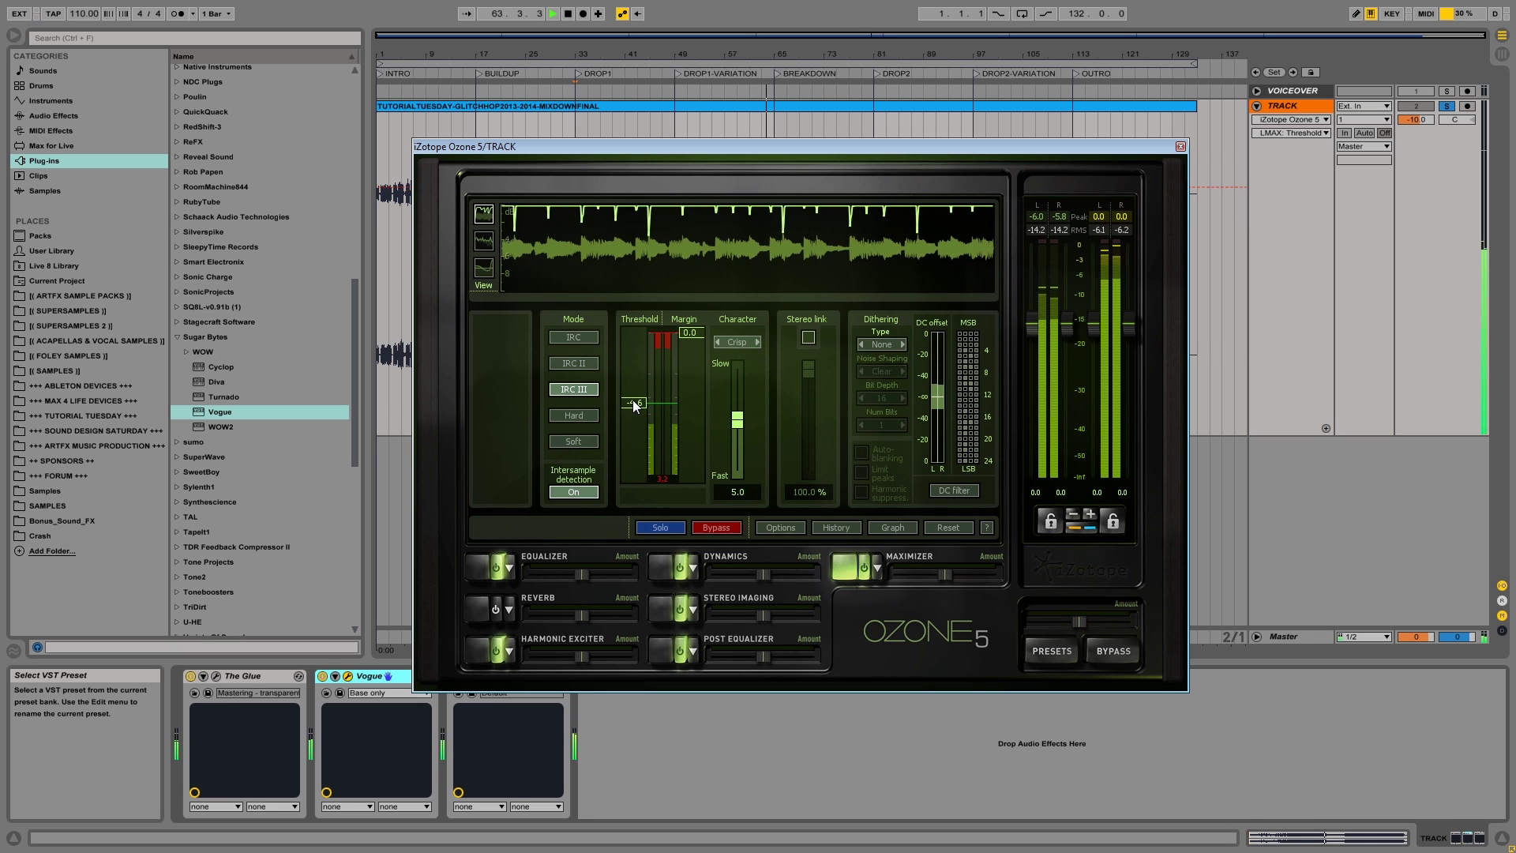
left_click_drag(631, 402, 630, 400)
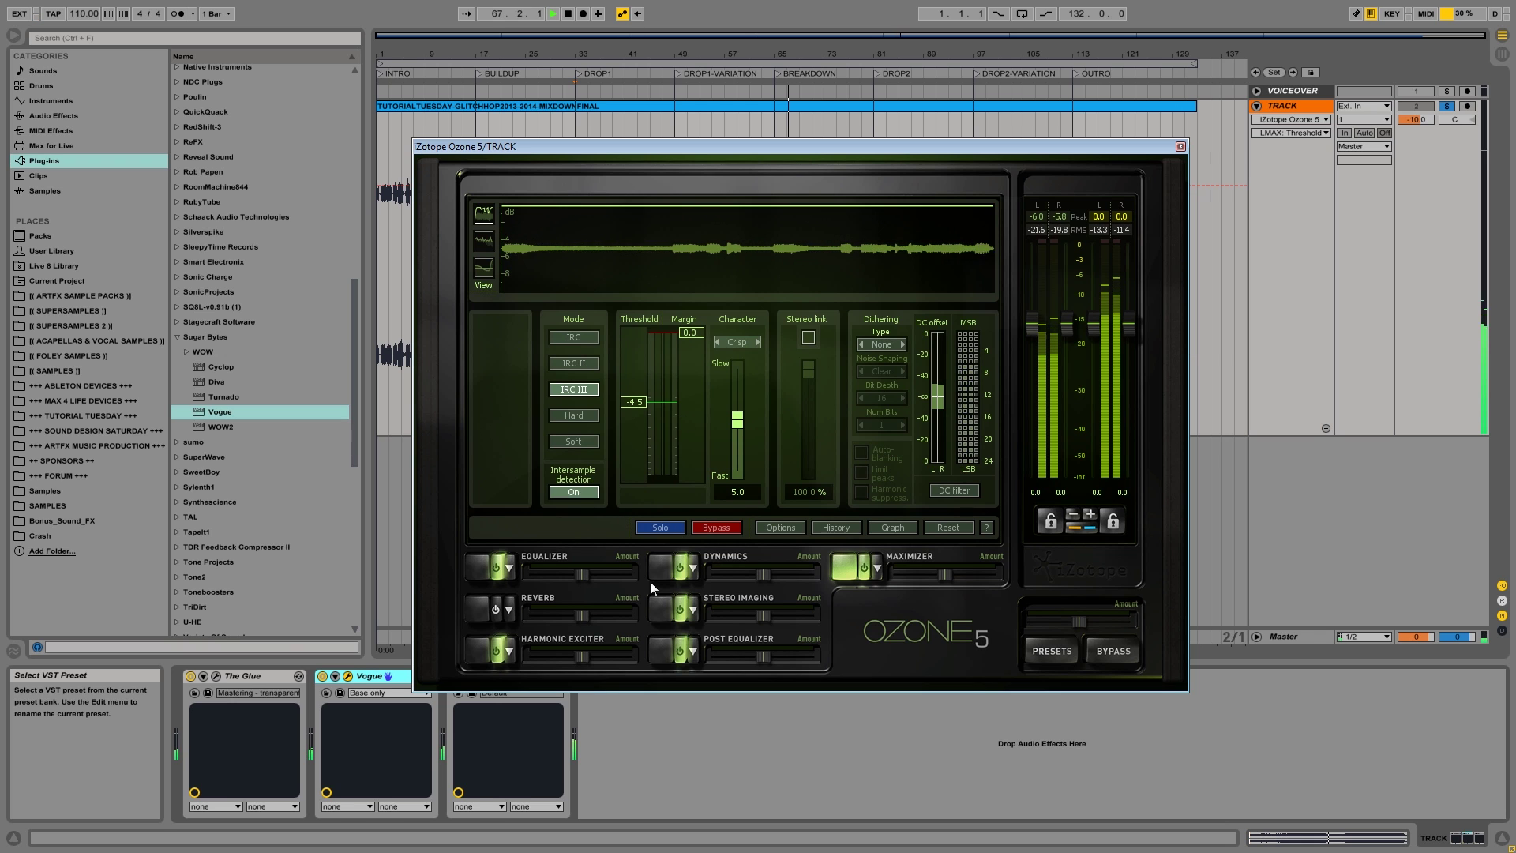
key("space")
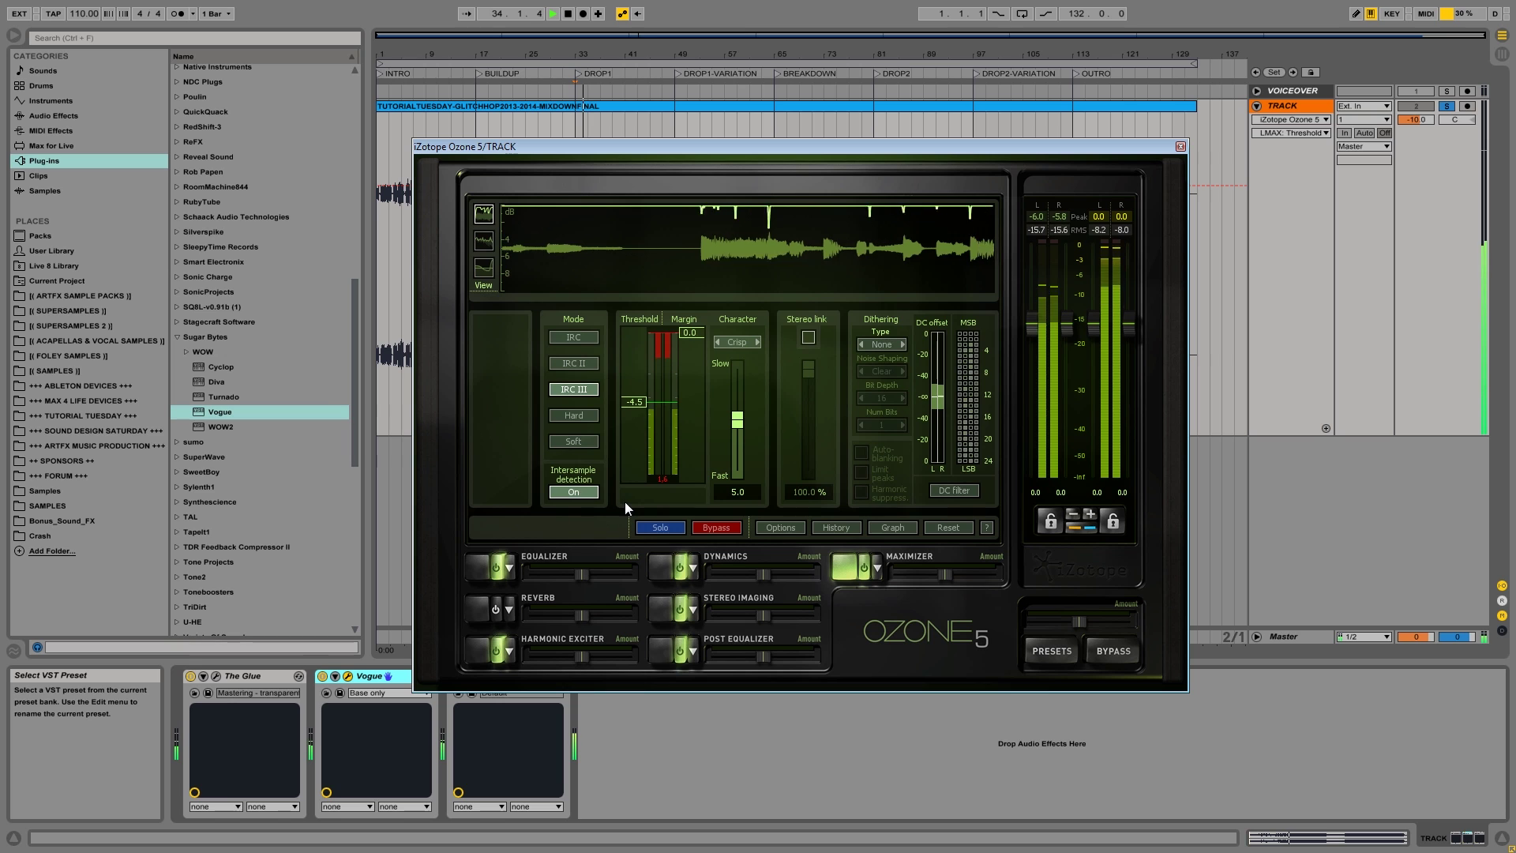
In Ozone's Dynamics module, lower the band 1 gain and set its compressor threshold to -6.3 dB while playing the first drop.
key("space")
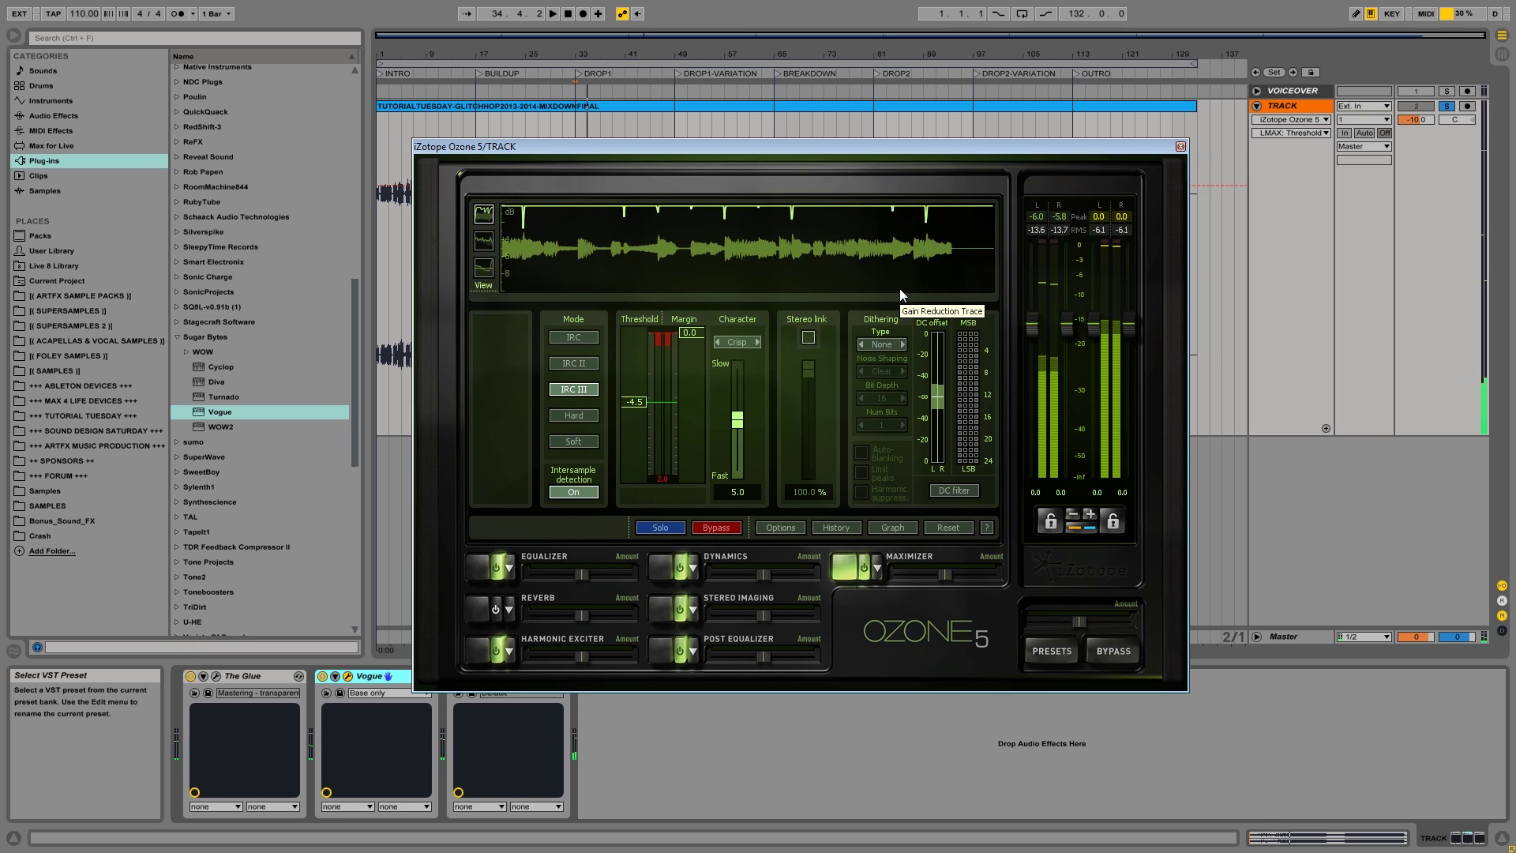
key("space")
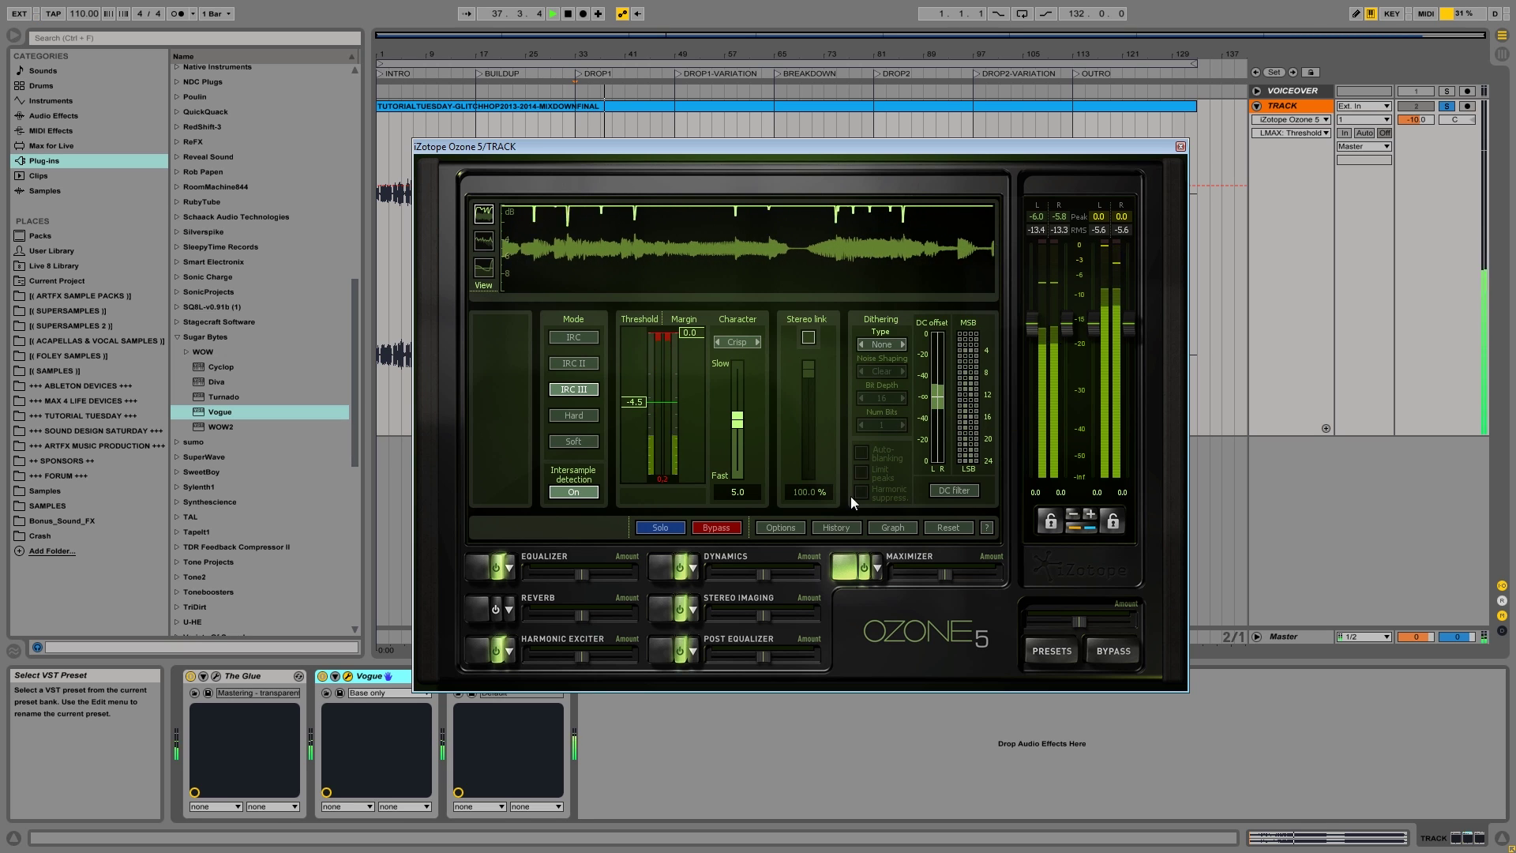
left_click(665, 646)
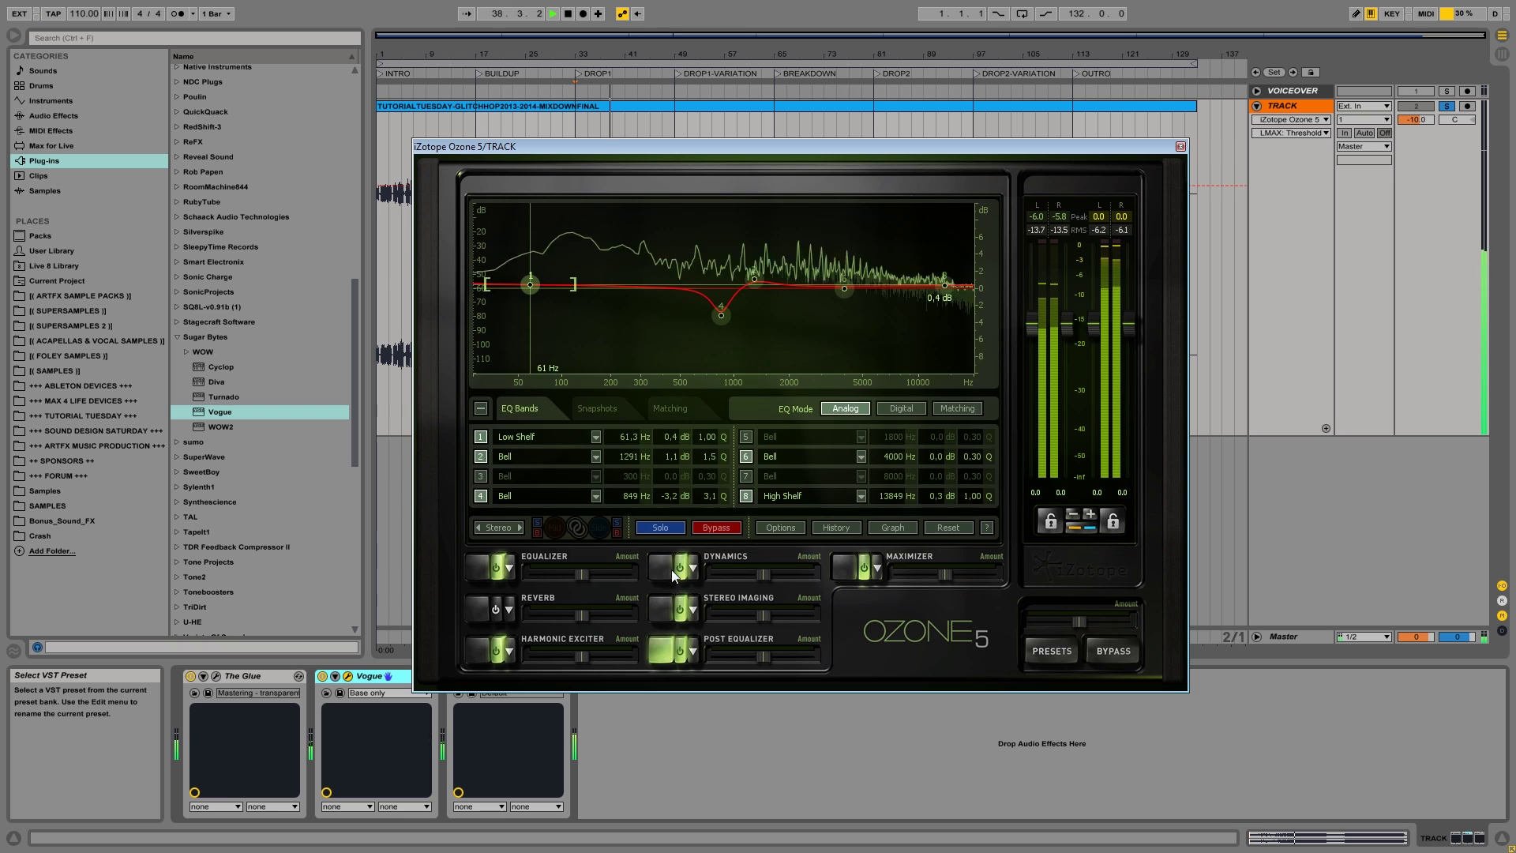
left_click(671, 569)
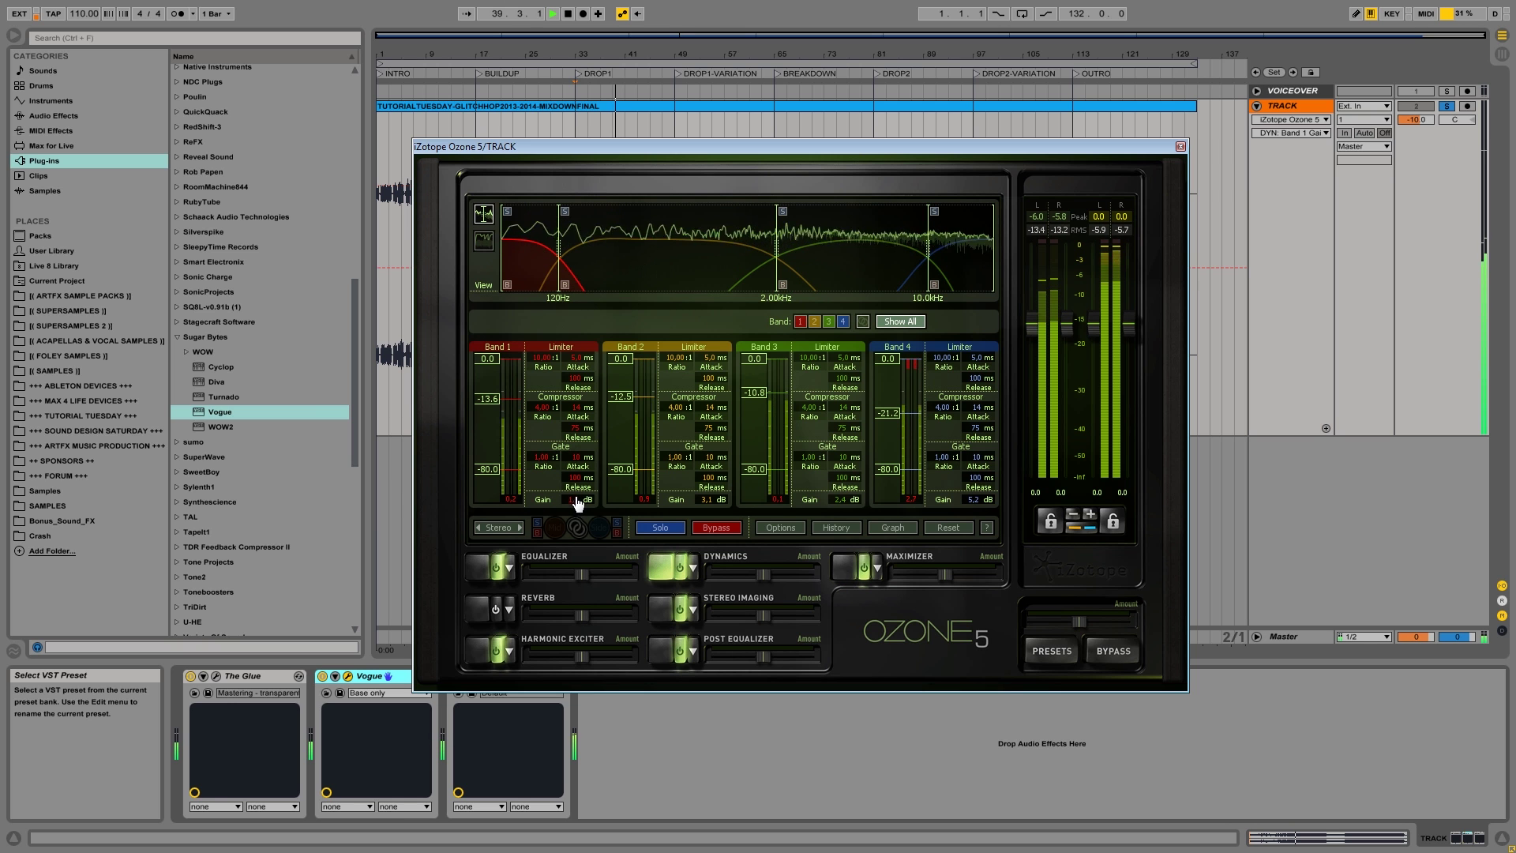
left_click_drag(579, 496, 576, 508)
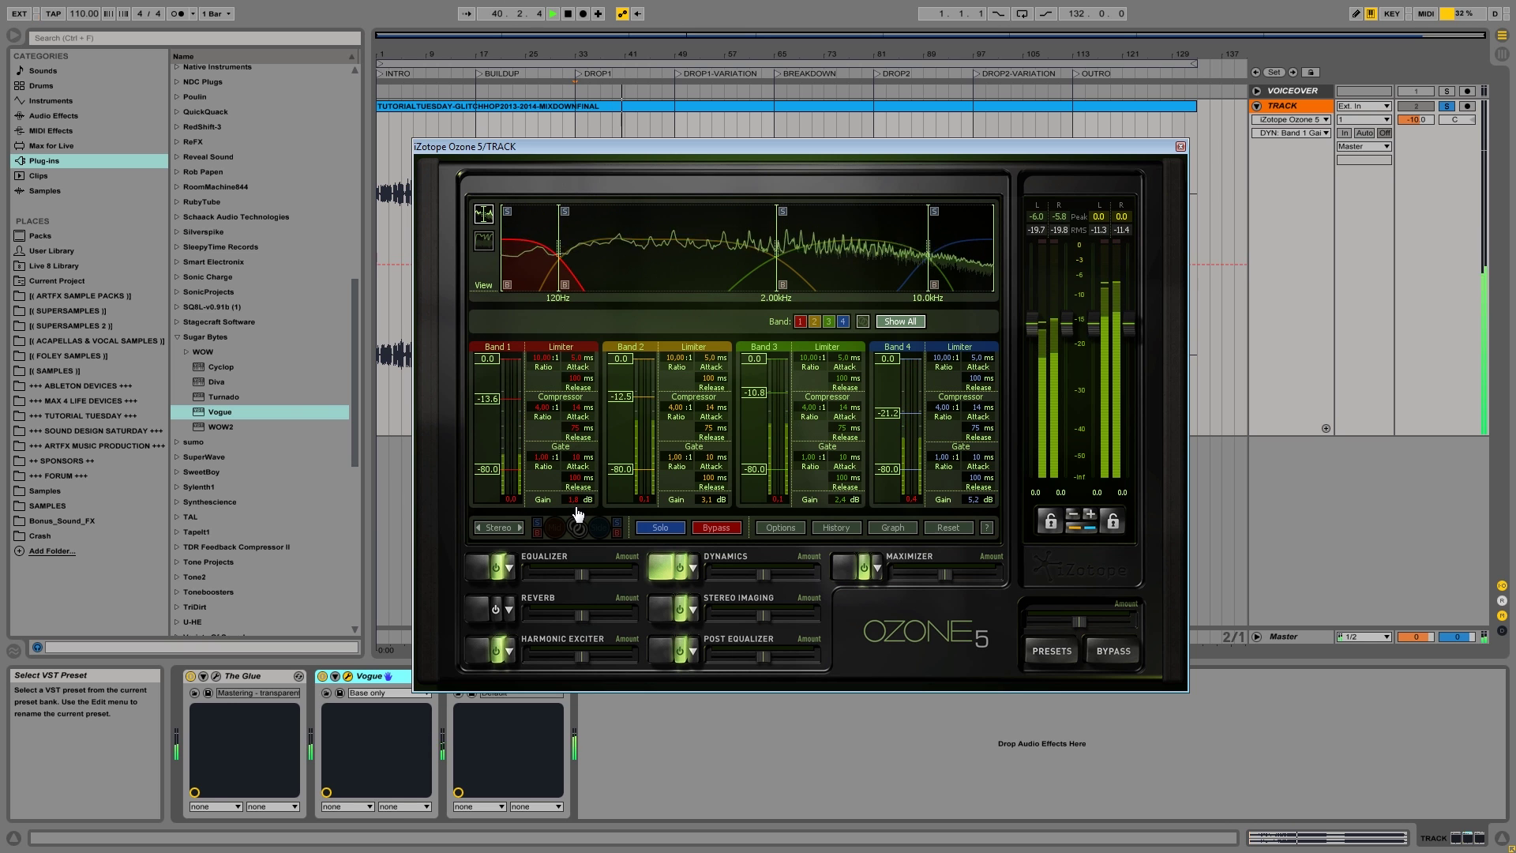
left_click_drag(495, 396, 495, 387)
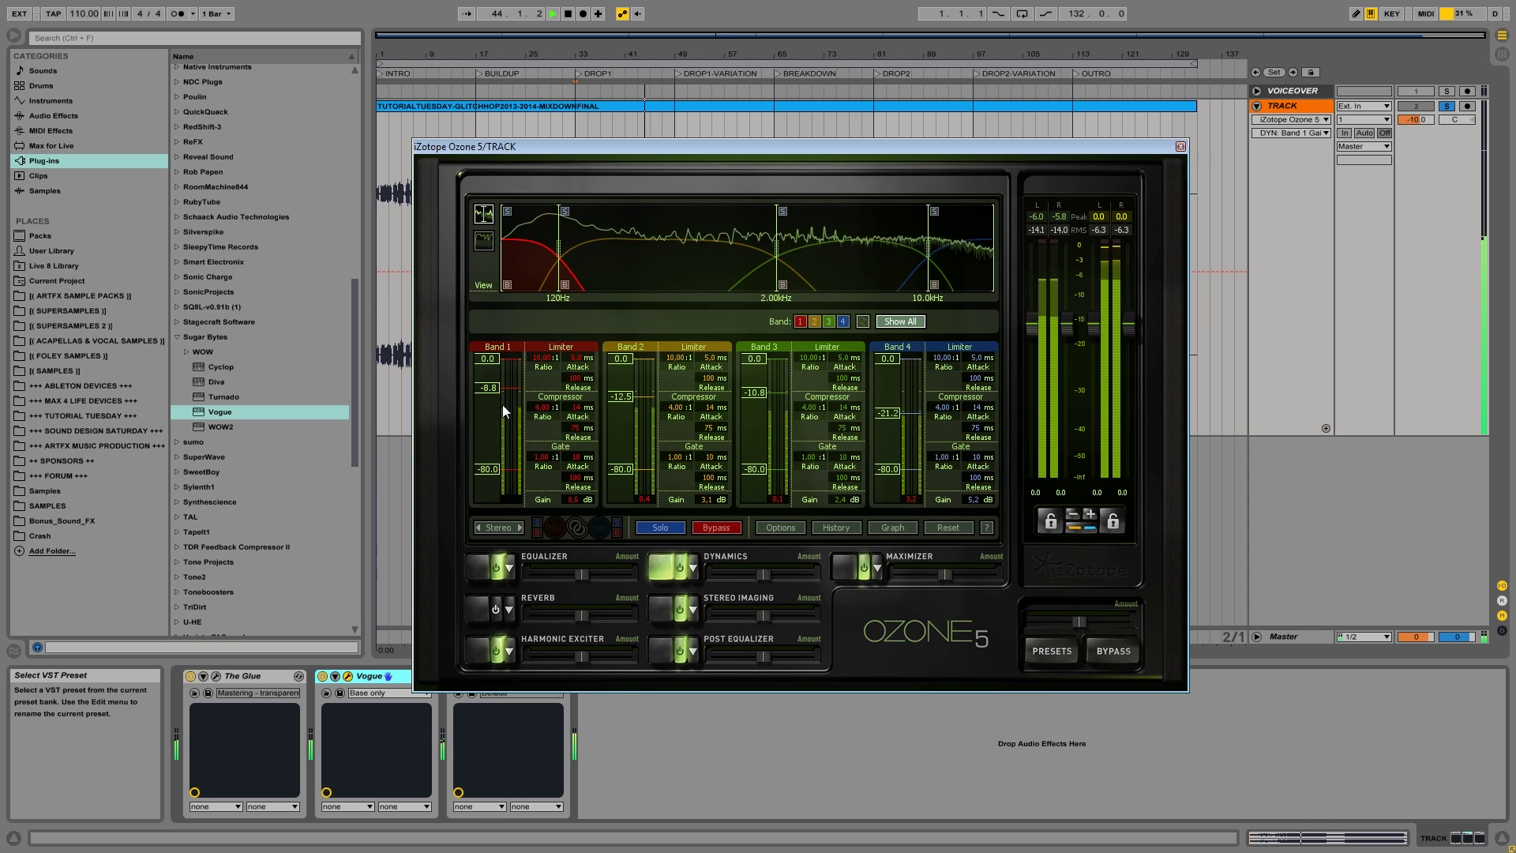
left_click_drag(491, 387, 491, 377)
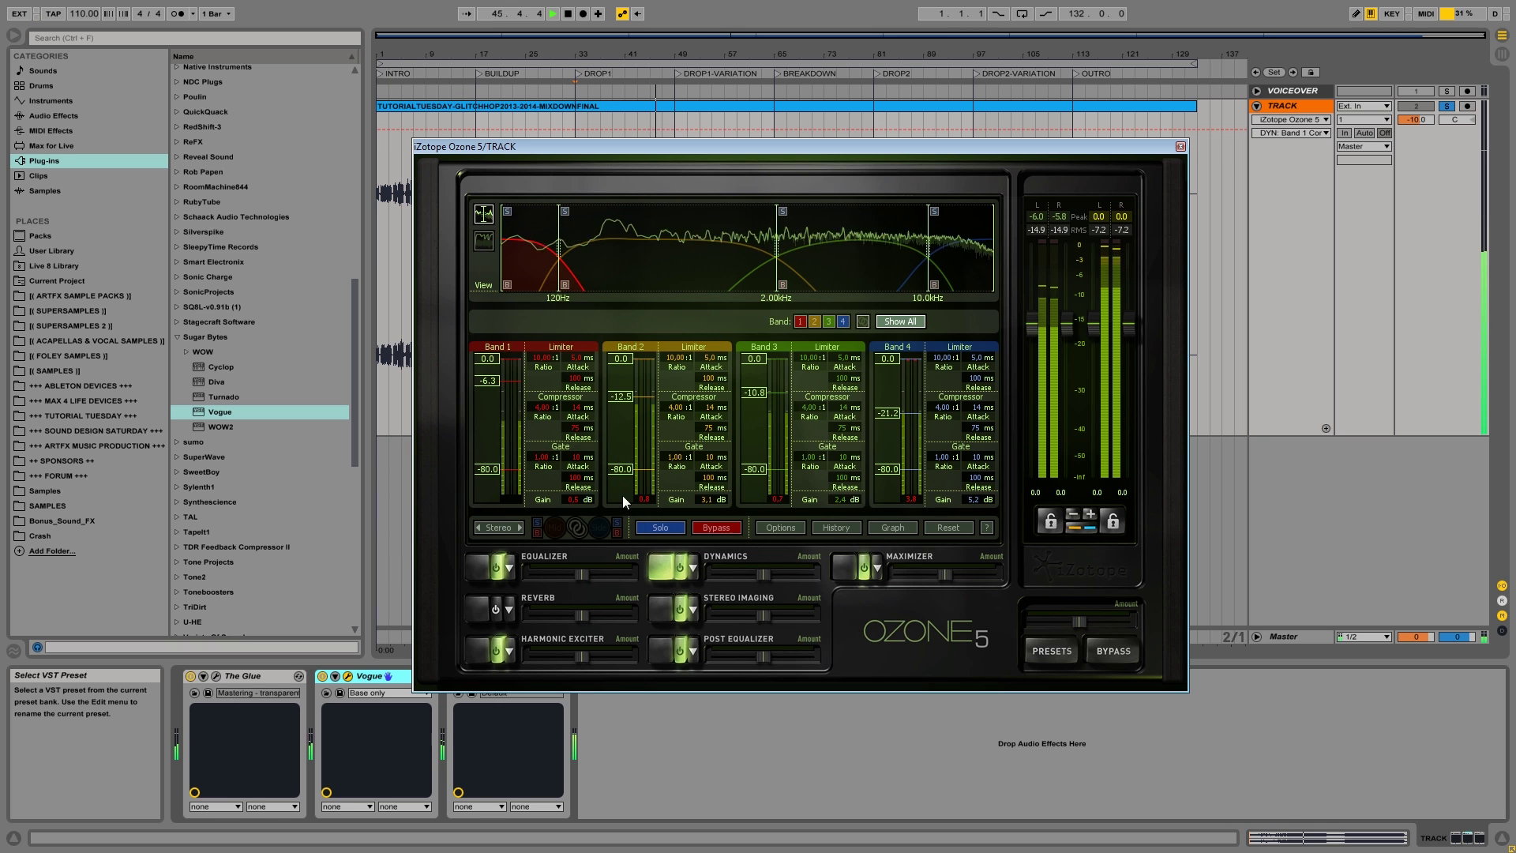
Reduce the Dynamics gain to 2.0 dB on band 2, 2.5 dB on band 4 and 2.1 dB on band 3.
left_click_drag(714, 503, 713, 509)
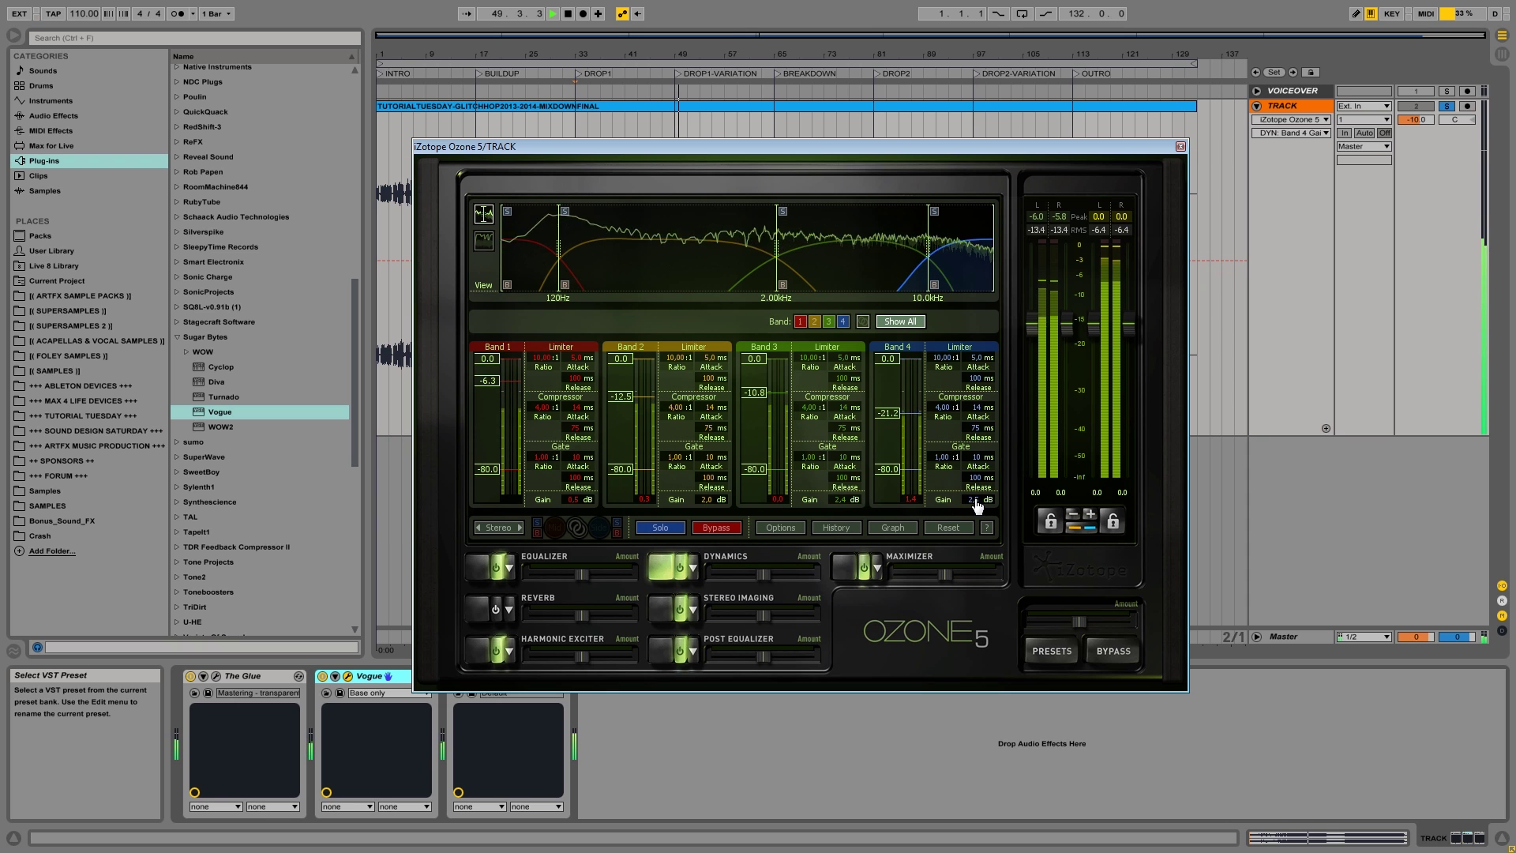
left_click_drag(845, 502, 844, 511)
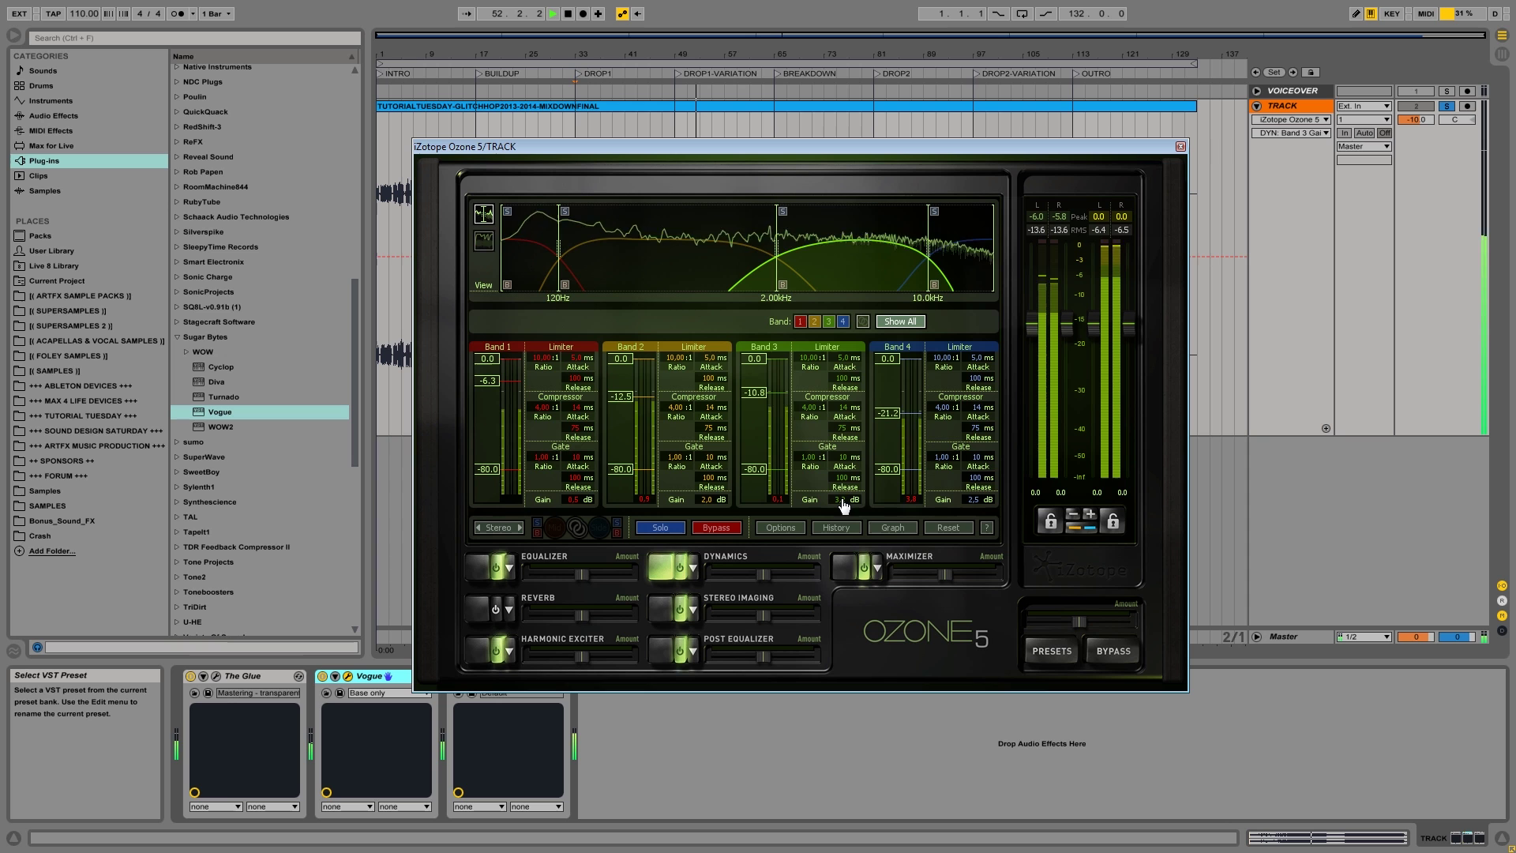
left_click_drag(844, 510, 842, 512)
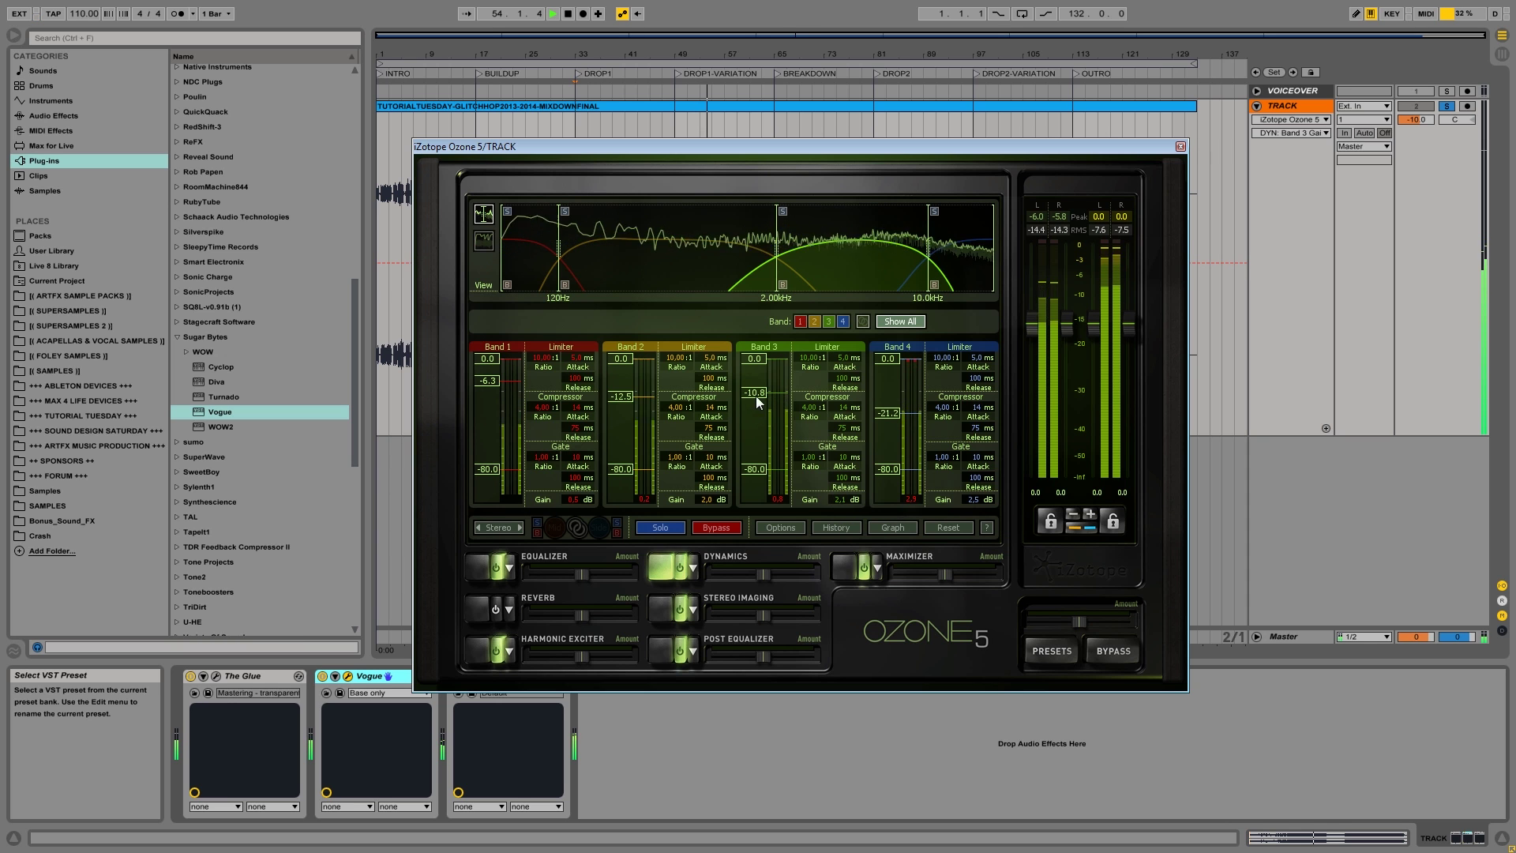
Lower the Dynamics compressor threshold to -13.2 dB on band 3 and -28.6 dB on band 4, and raise band 4's gain.
left_click_drag(756, 391, 756, 401)
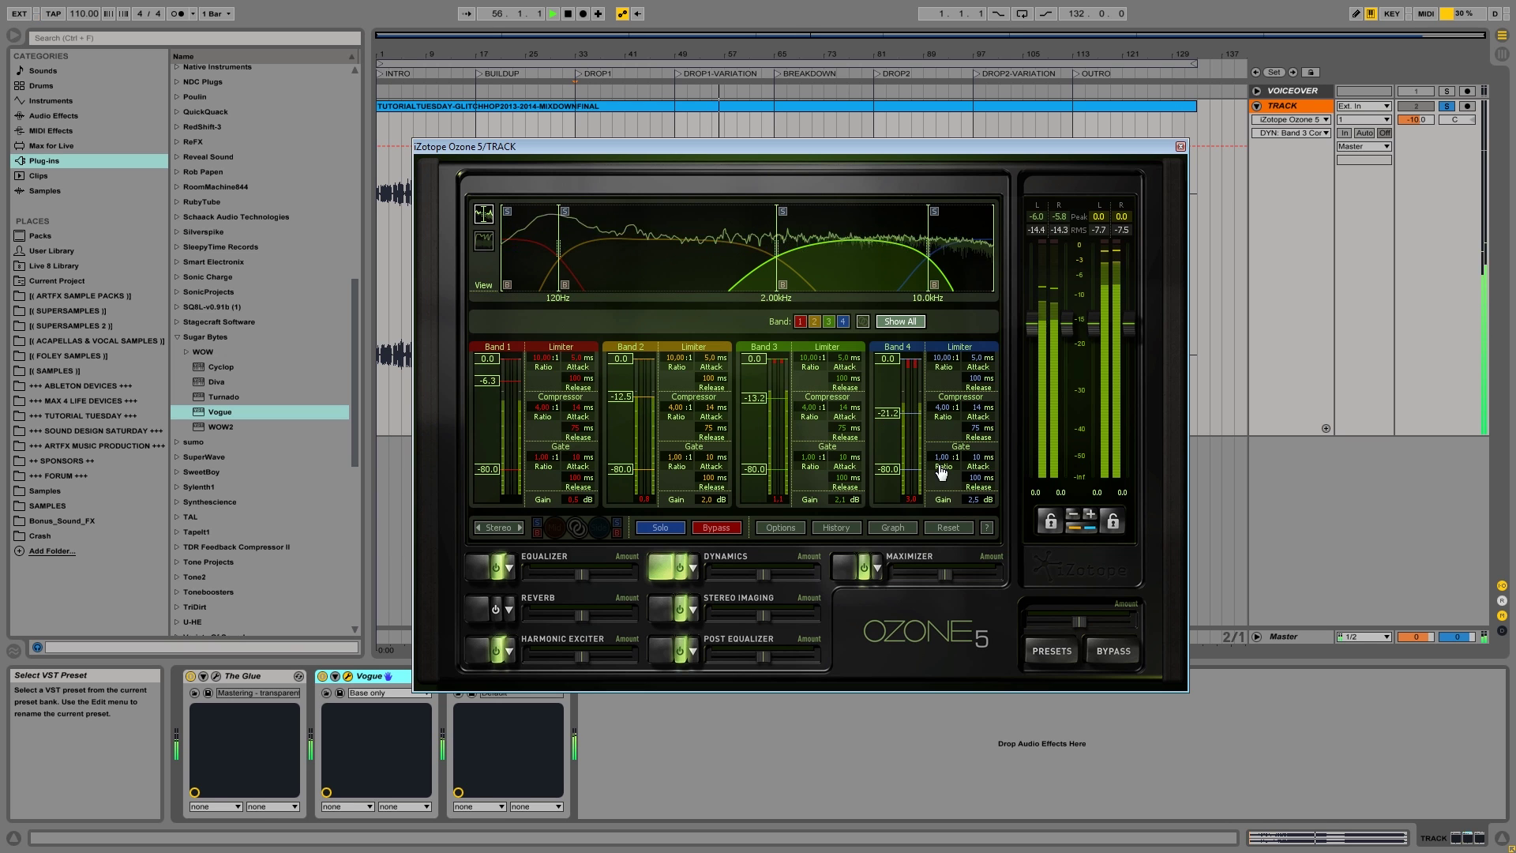
left_click_drag(886, 420, 886, 420)
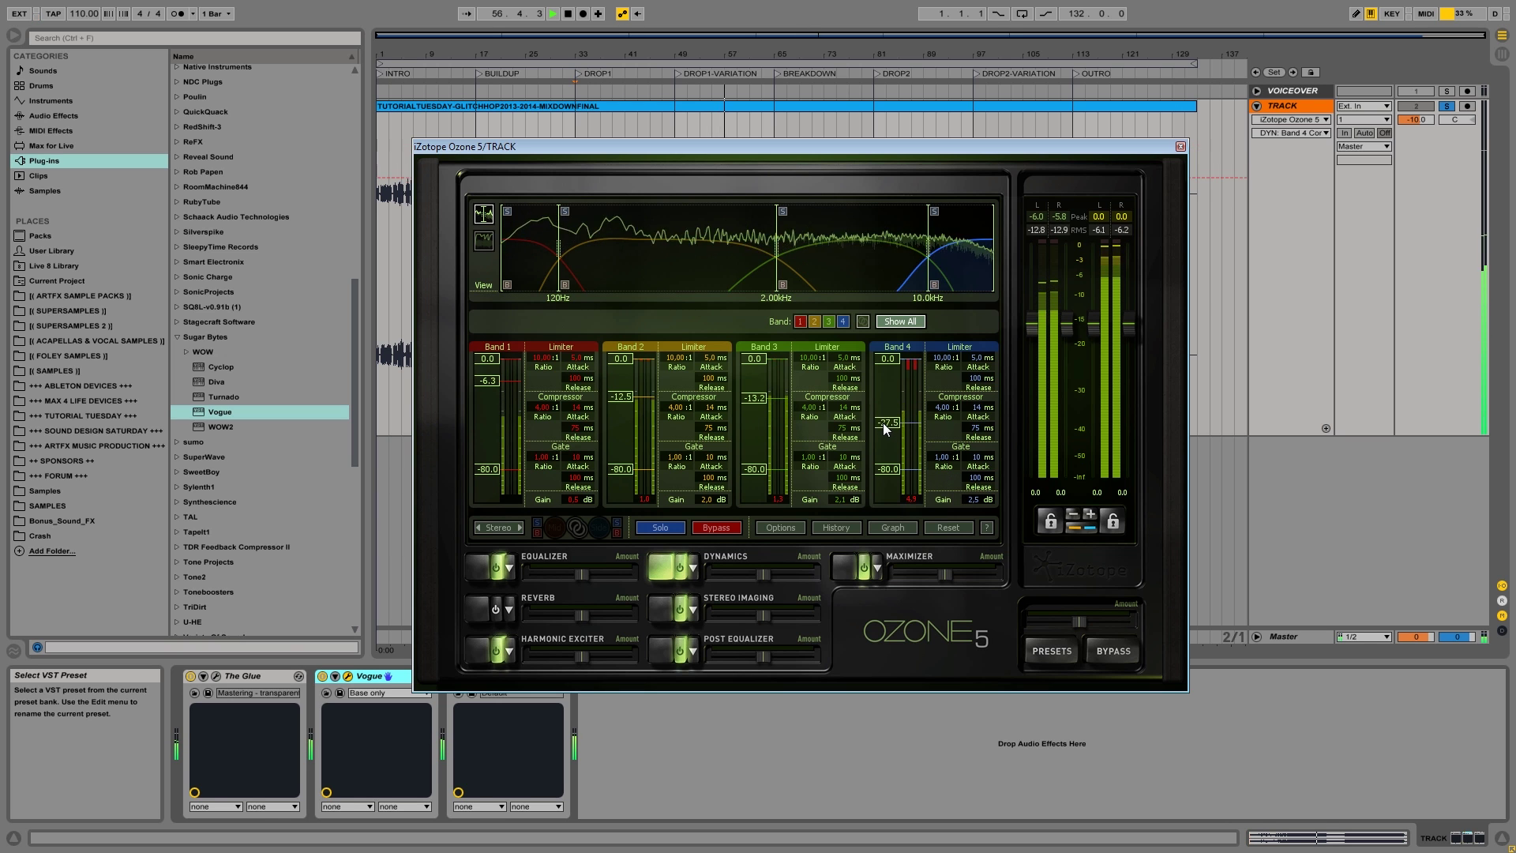
left_click_drag(977, 506, 983, 492)
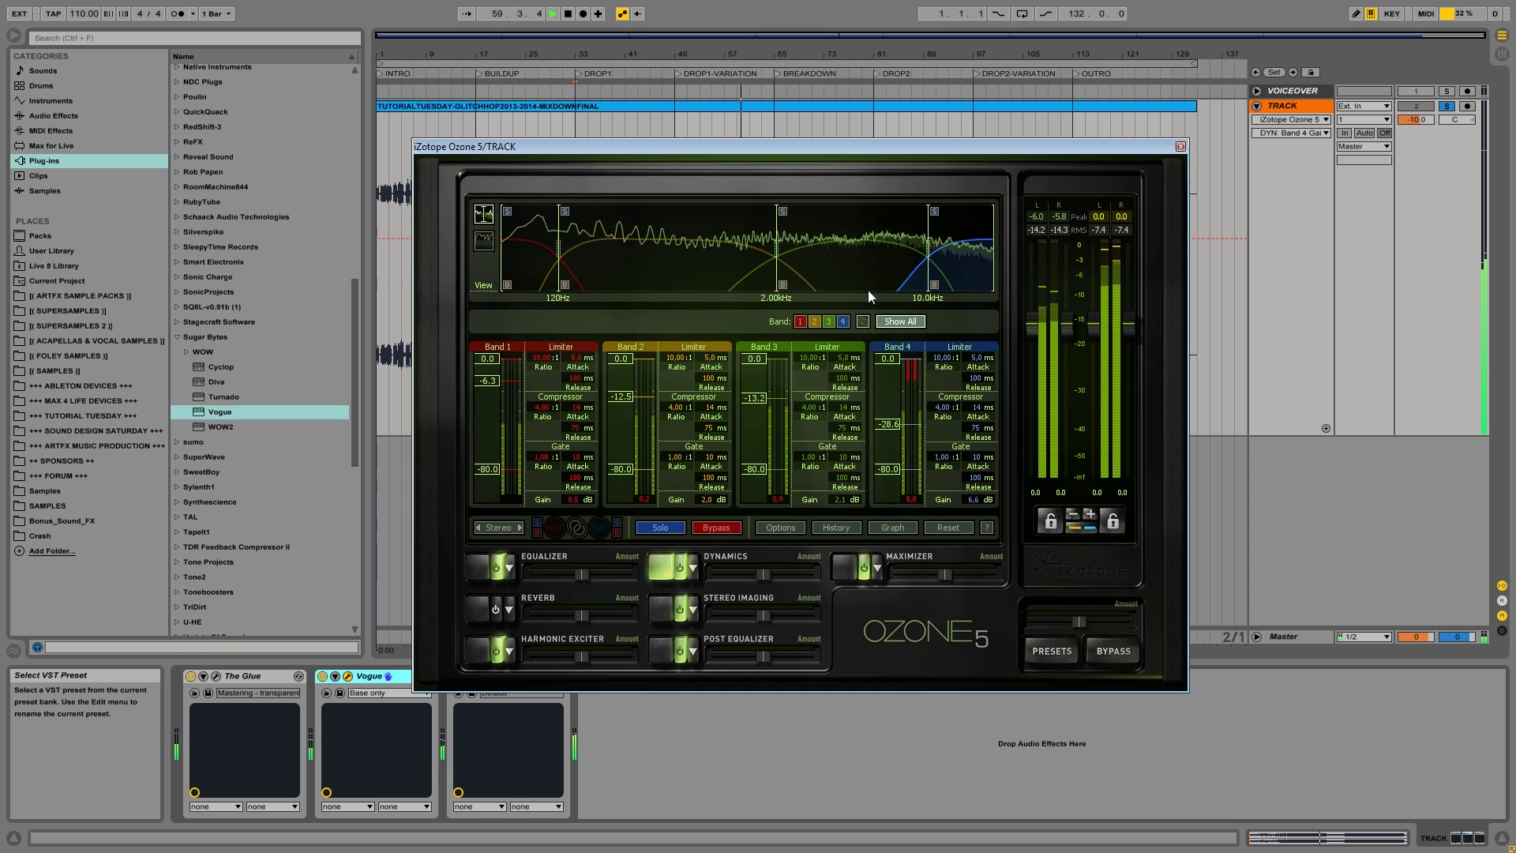
Set the Maximizer threshold to -5.0 dB and cut Post Equalizer bell band 6 by 0.7 dB at 3680 Hz.
left_click(842, 567)
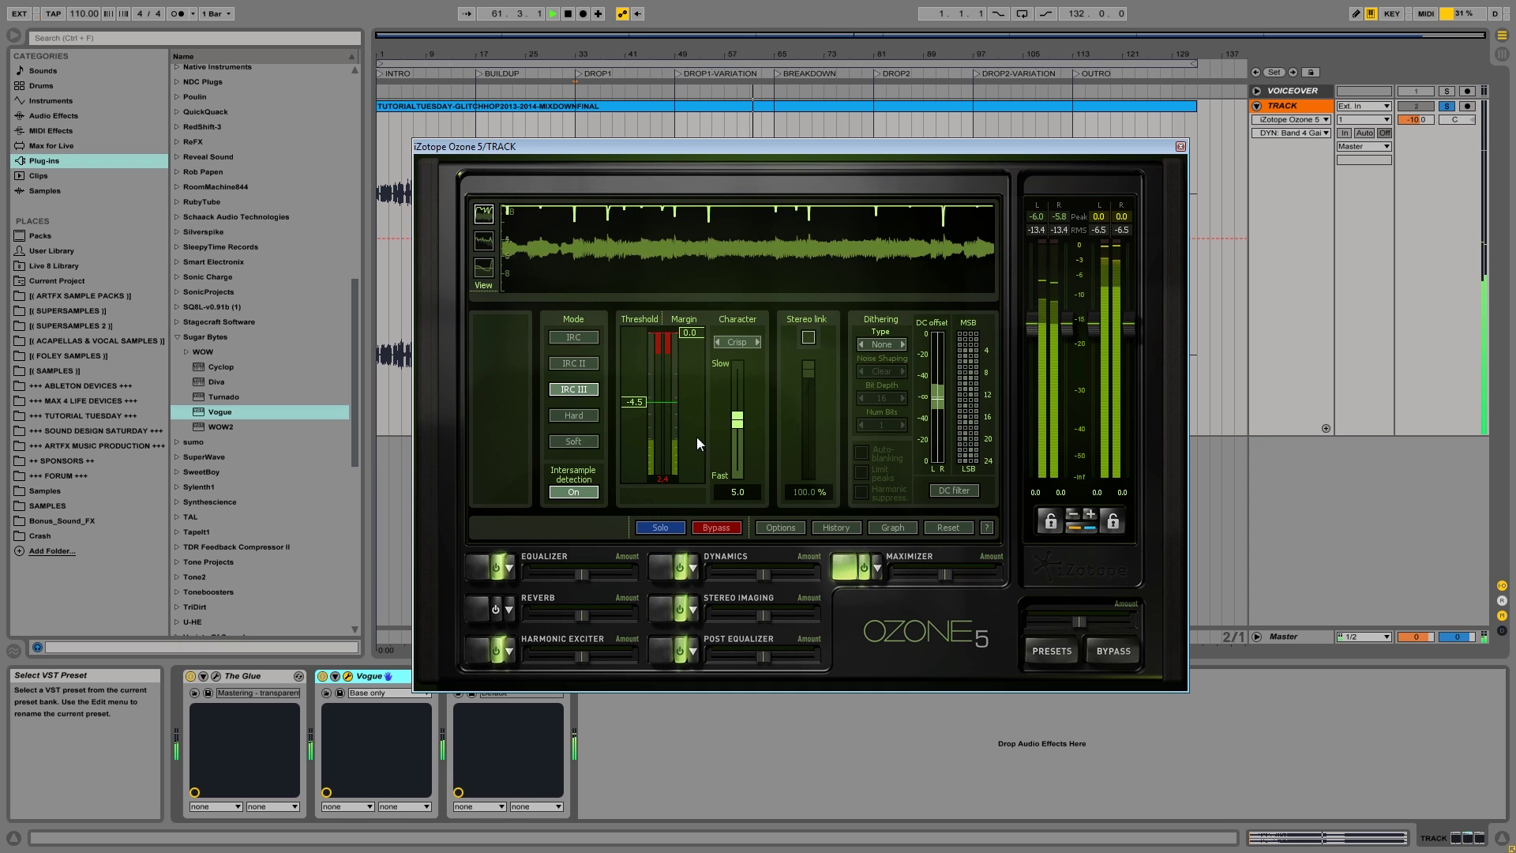
left_click_drag(634, 407, 632, 406)
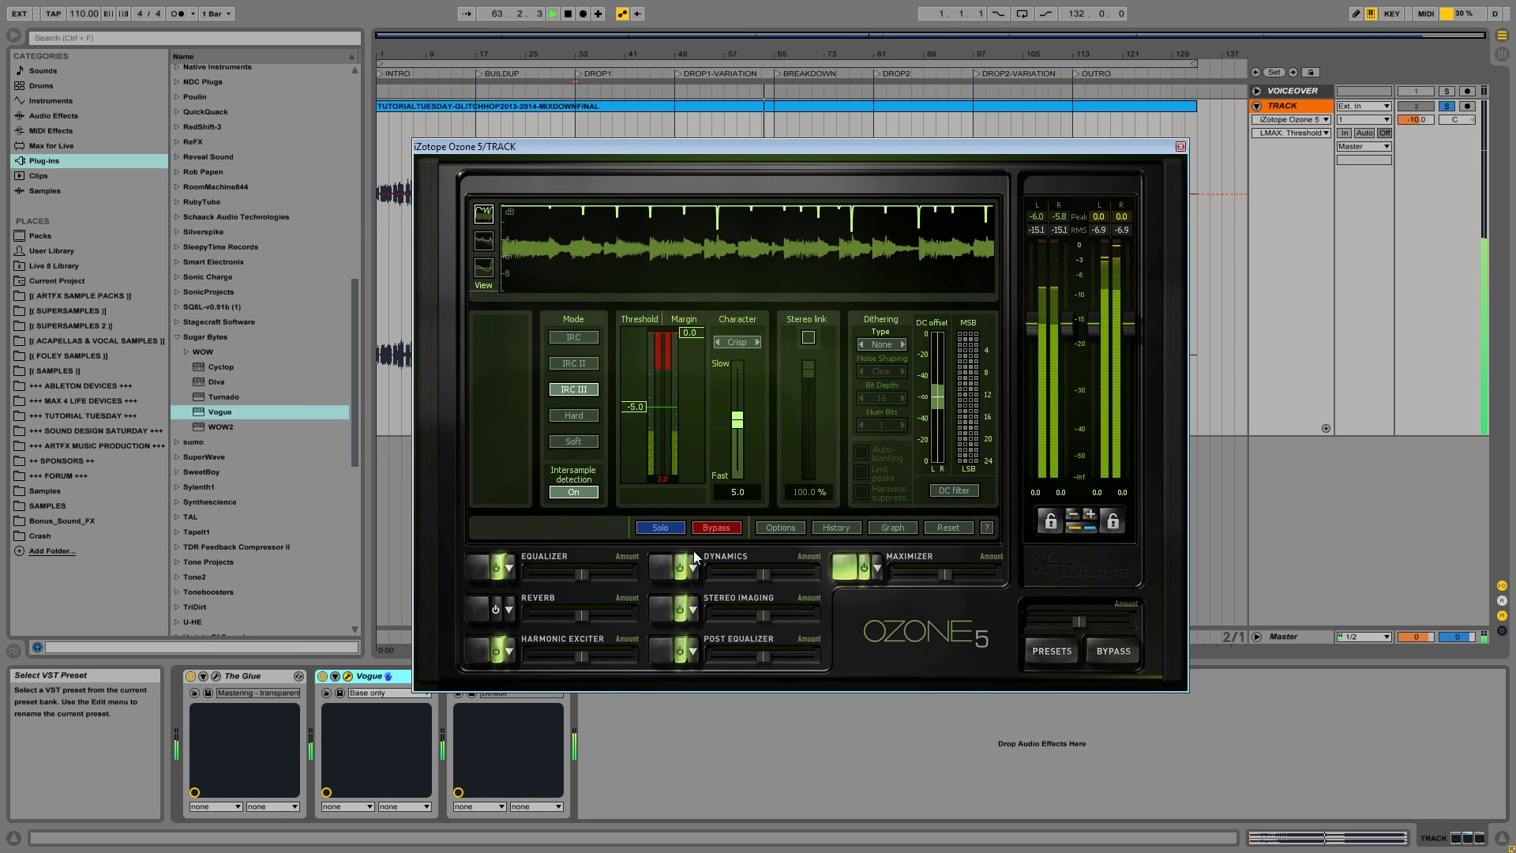
left_click(665, 647)
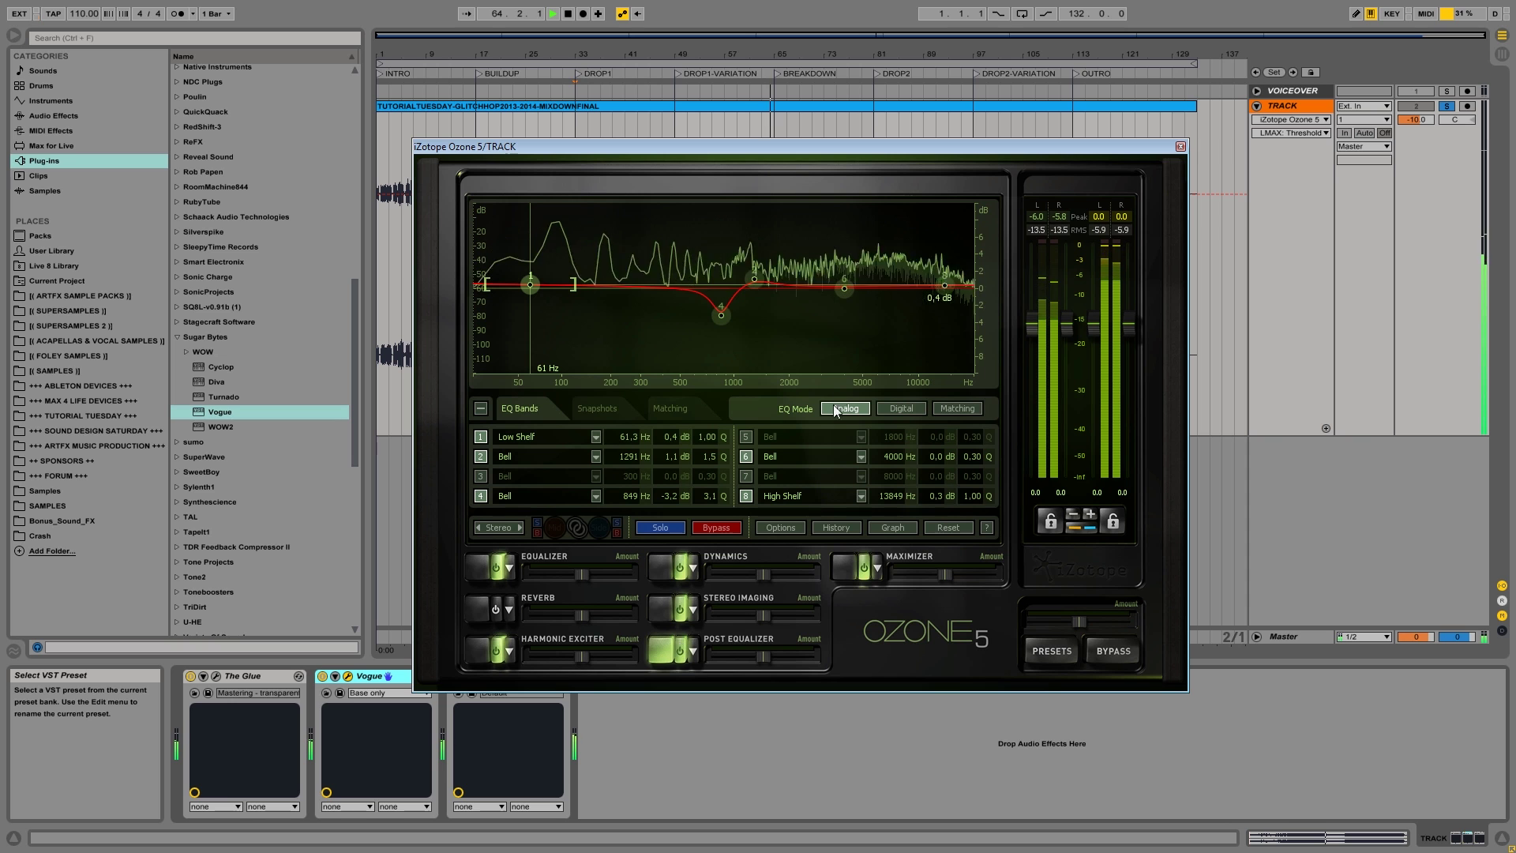
left_click_drag(843, 289, 842, 300)
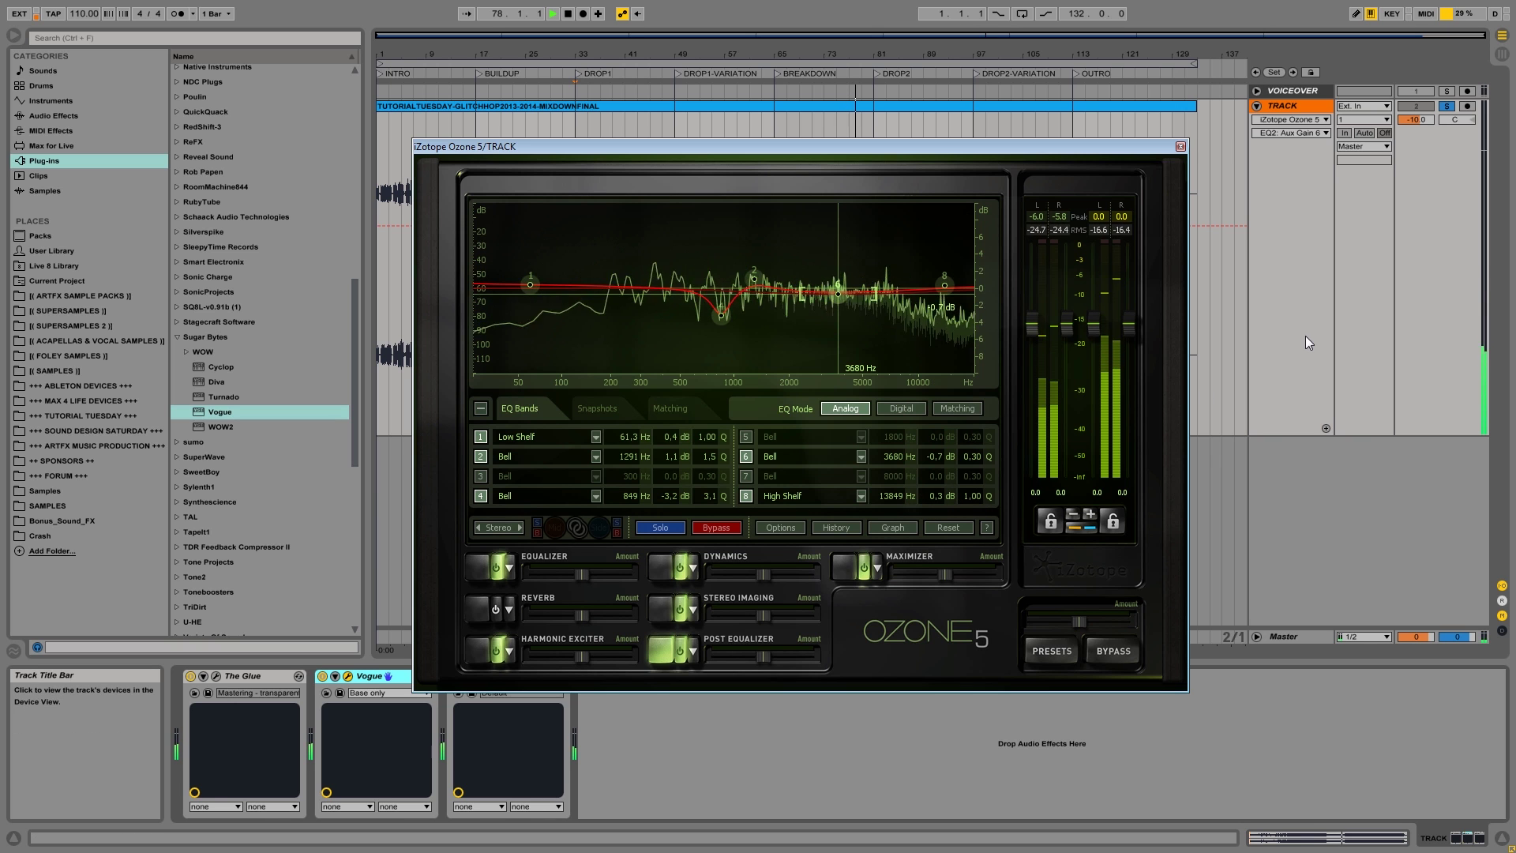
Compare Post Equalizer band 4 off and on, then set its gain to -1.3 dB and band 2's gain to 0.8 dB.
left_click(720, 315)
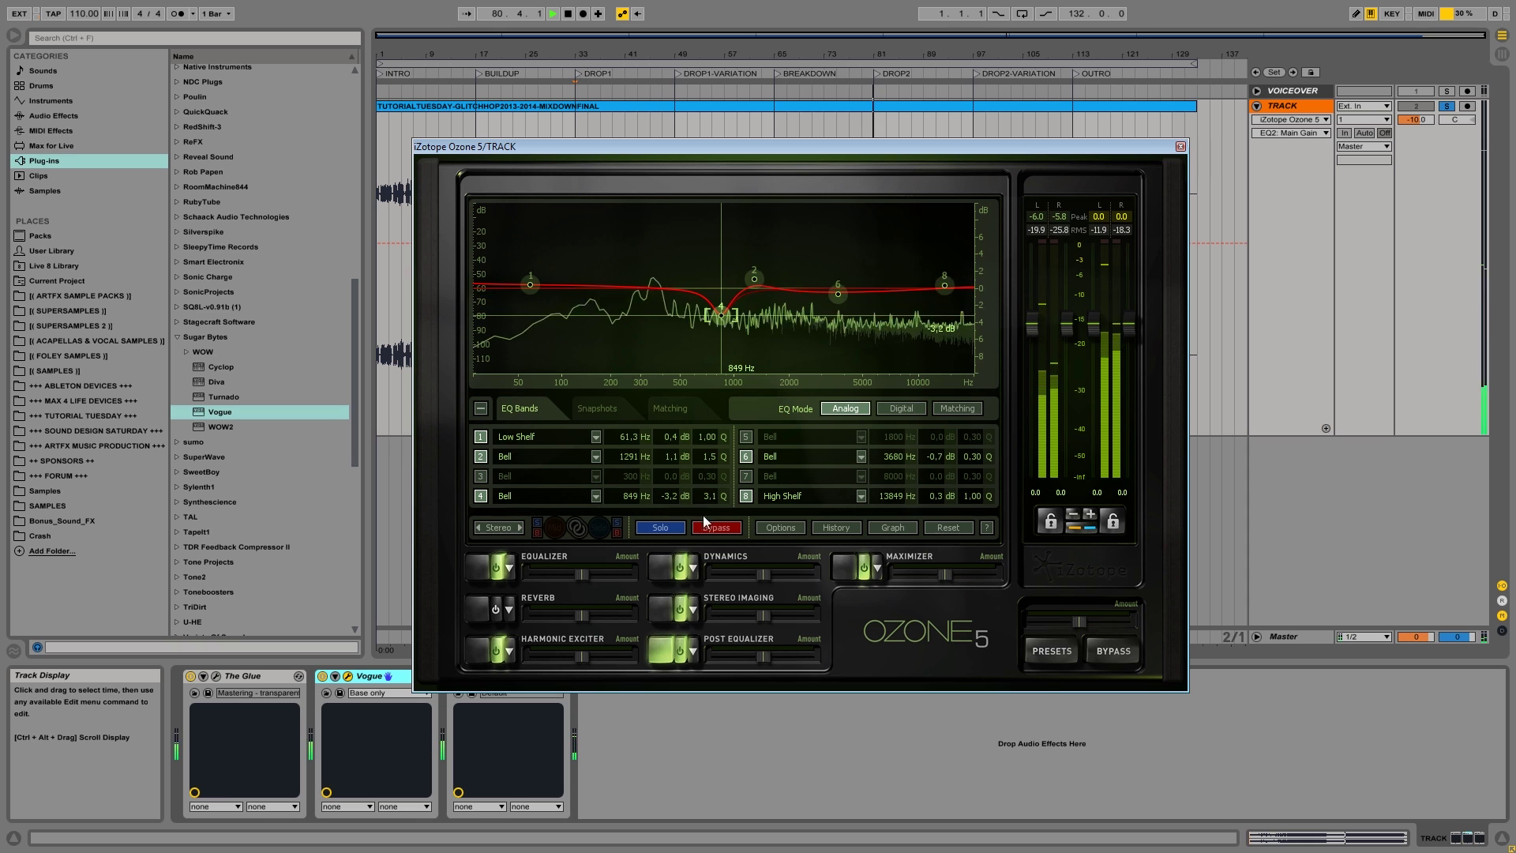
left_click(485, 495)
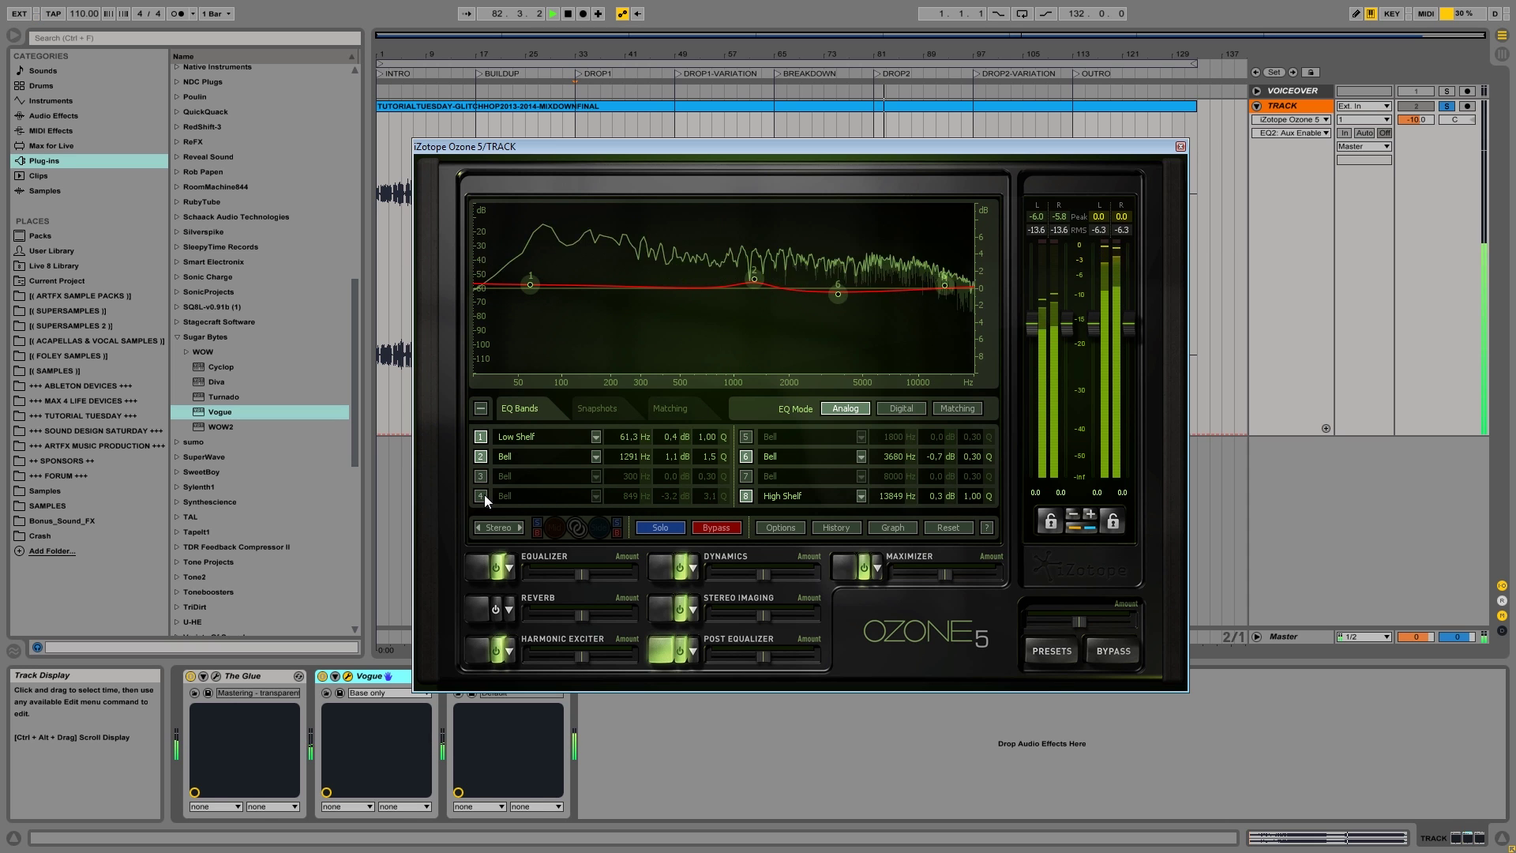
left_click(480, 495)
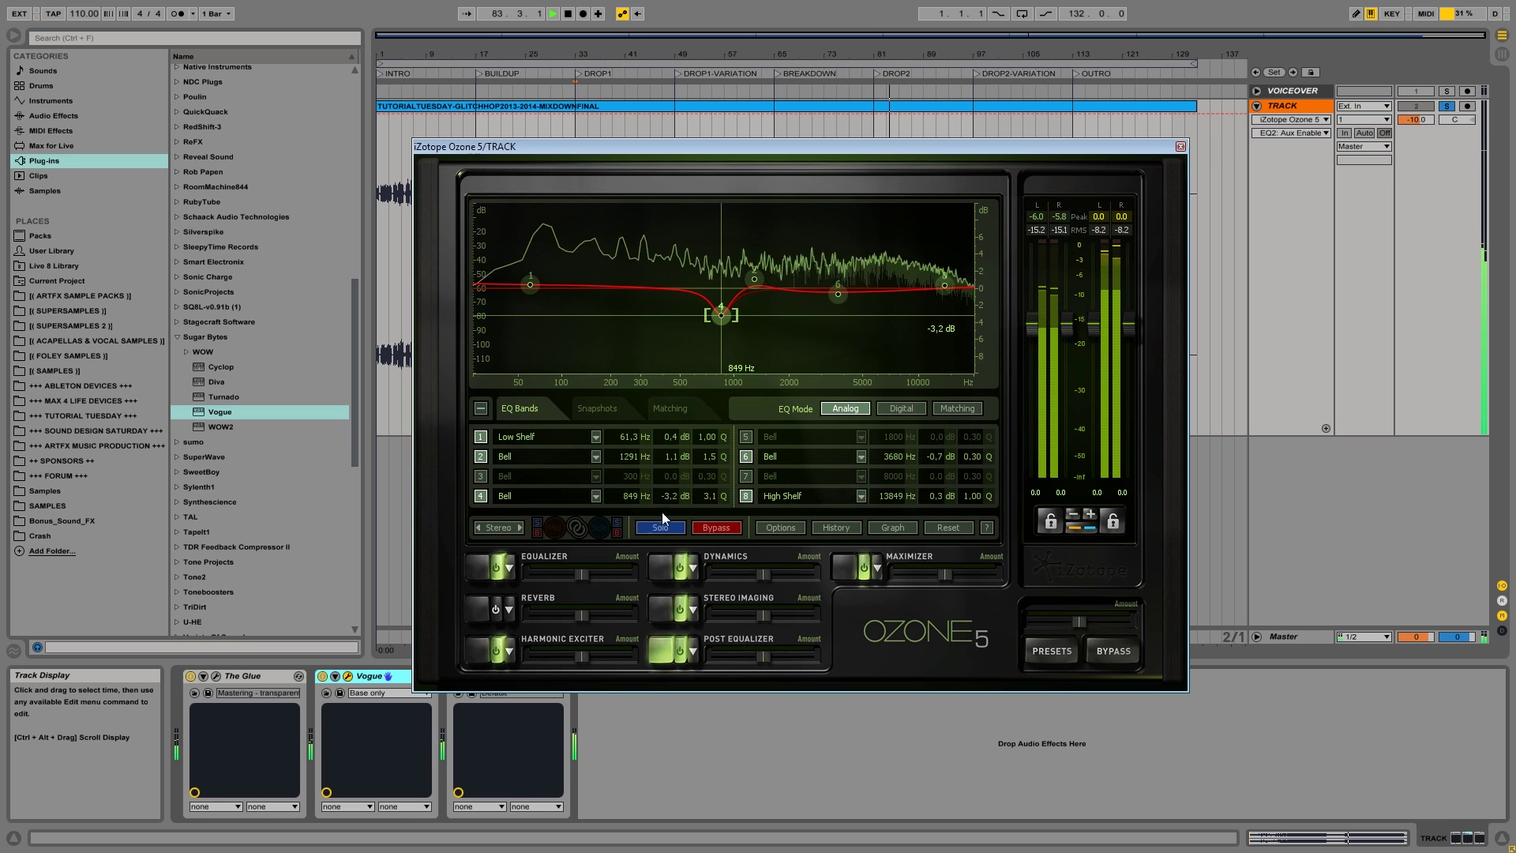
left_click_drag(668, 497, 690, 453)
left_click(754, 278)
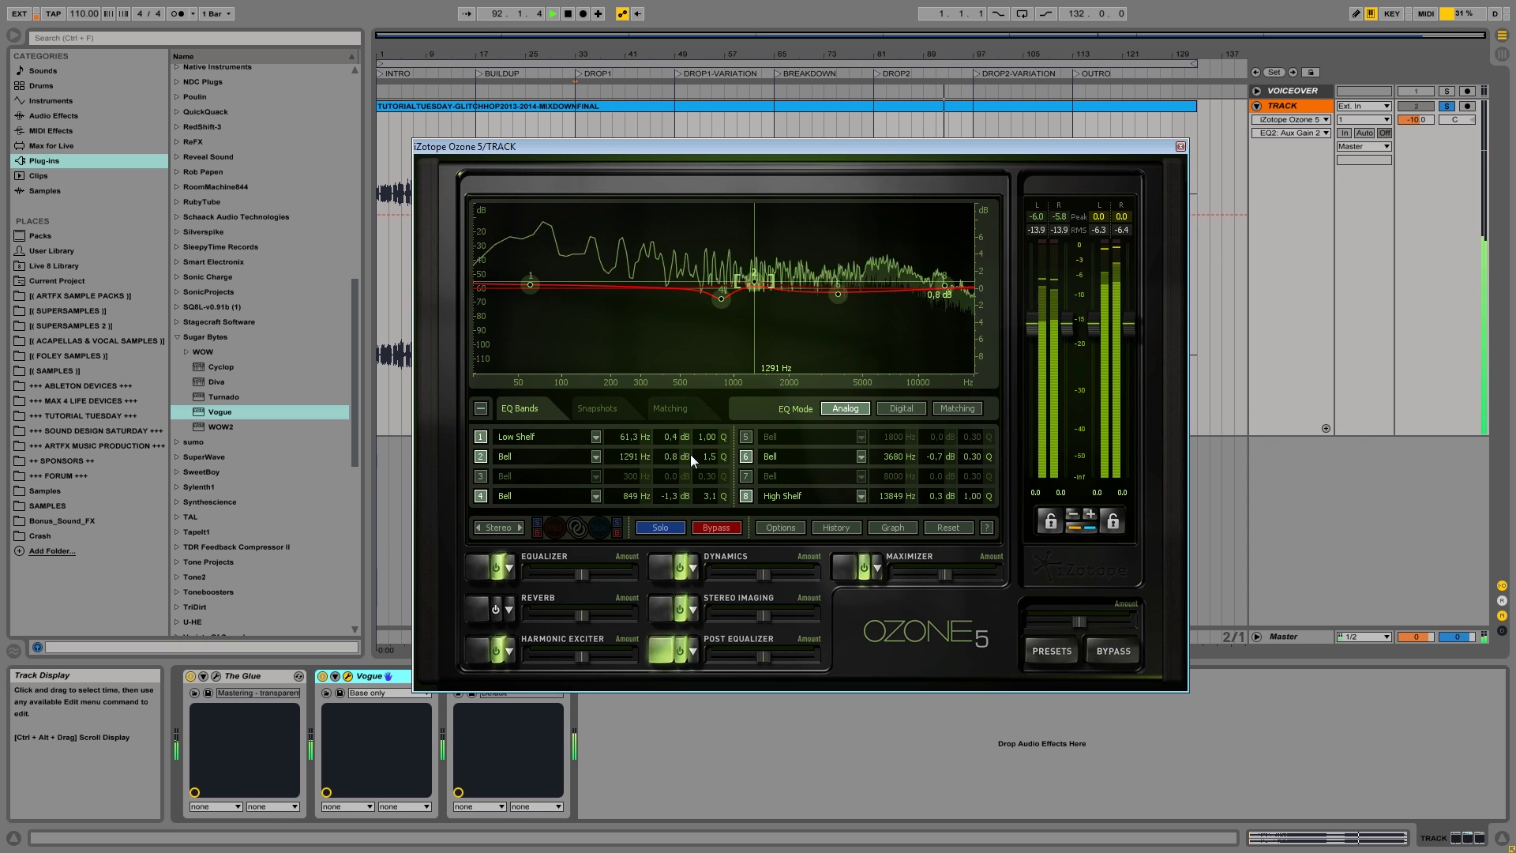
Close the Ozone window, group The Glue, Vogue and Ozone 5 into one audio effect rack, and stop playback.
left_click(1182, 147)
left_click(950, 154)
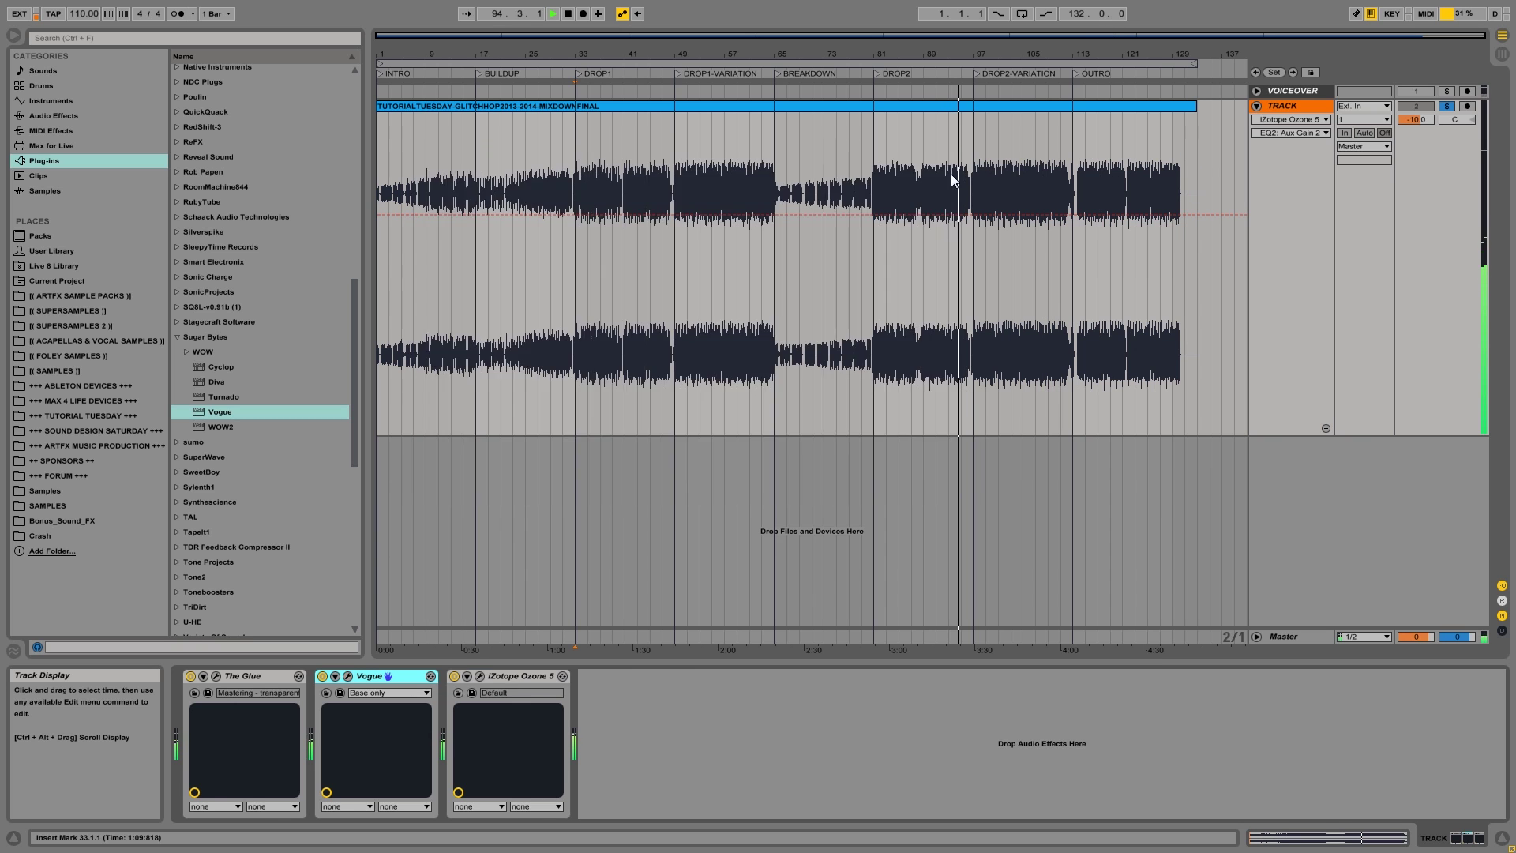
left_click(249, 673)
left_click(504, 673, "shift")
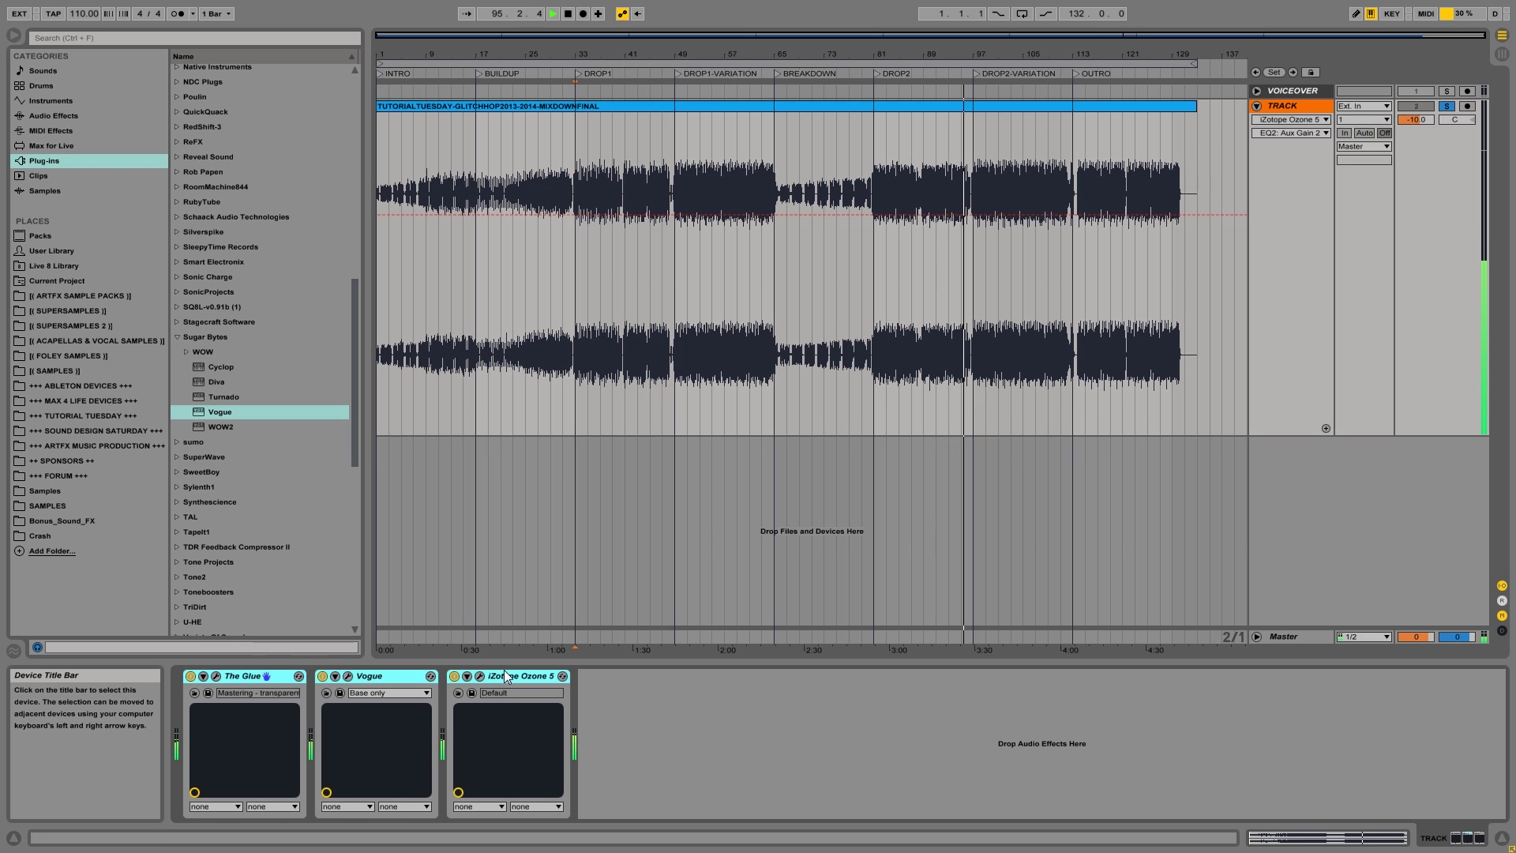
key("ctrl+g")
key("space")
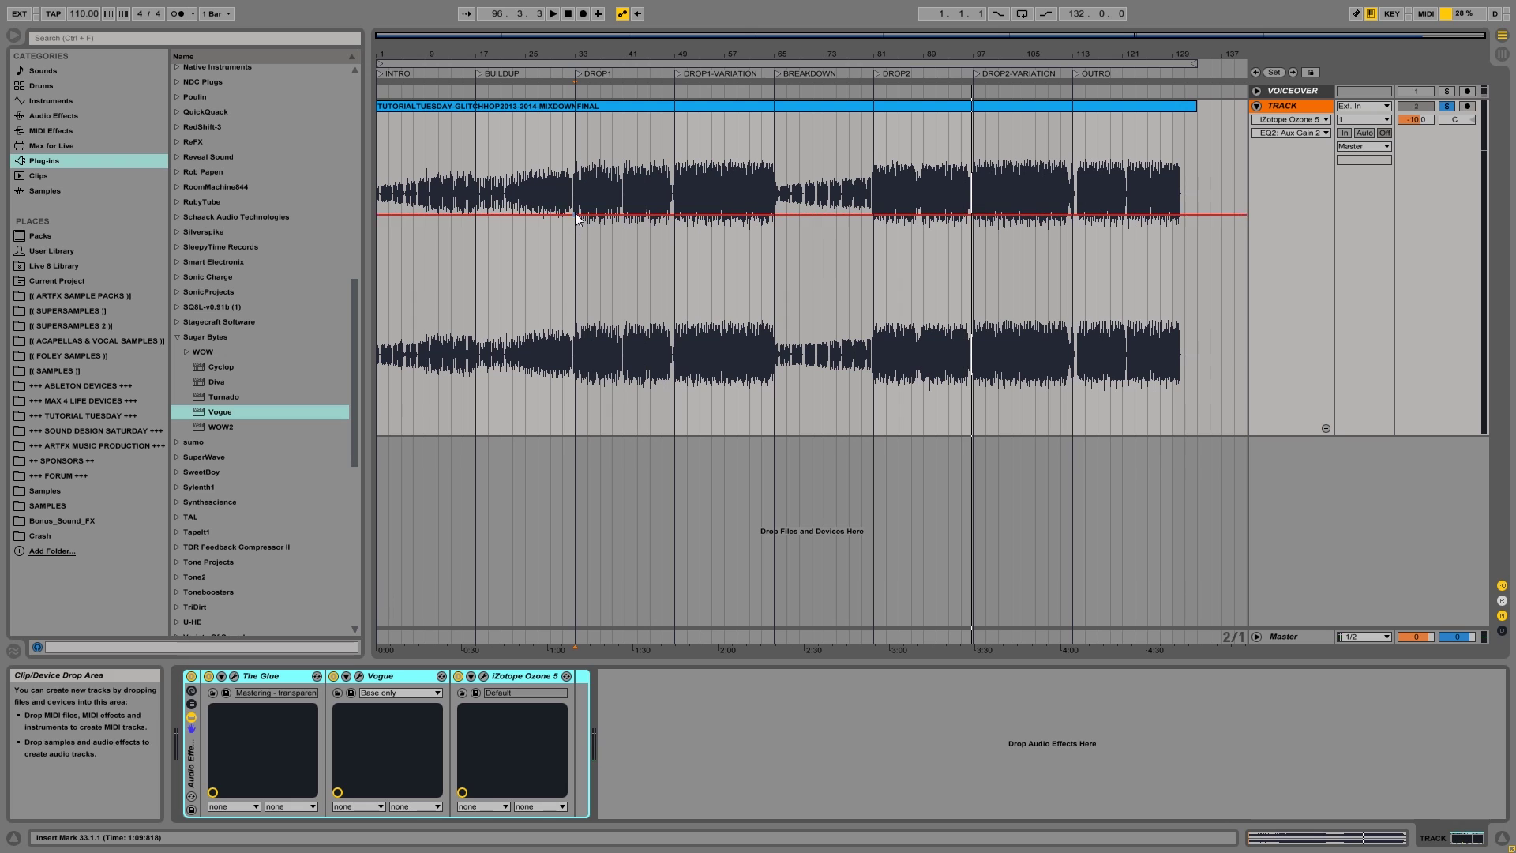
Play the track from Drop 1 with the mastering rack bypassed and with it enabled to compare the two.
left_click(580, 150)
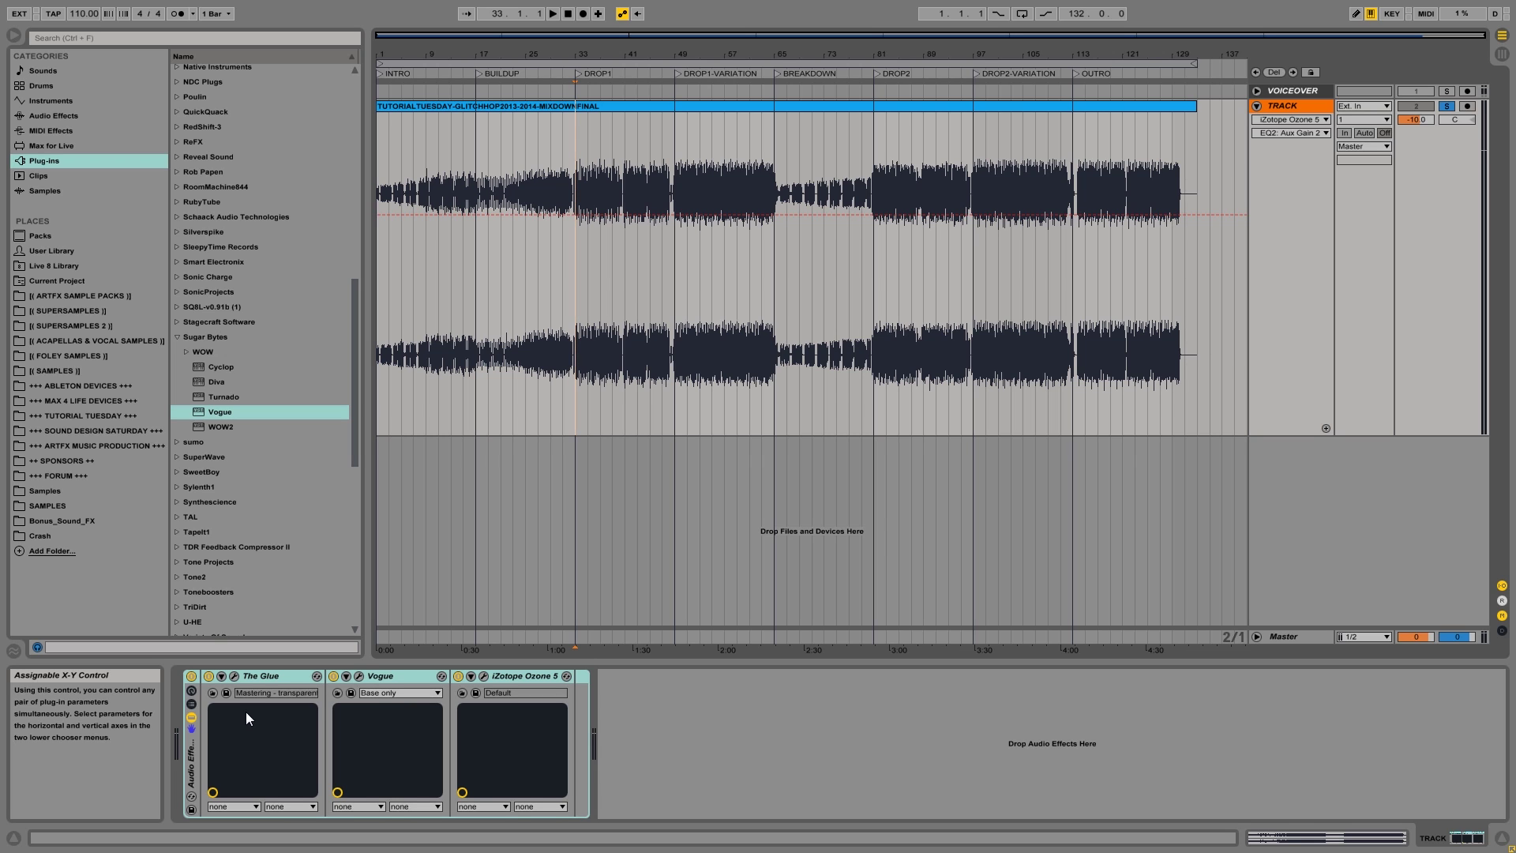
left_click(191, 676)
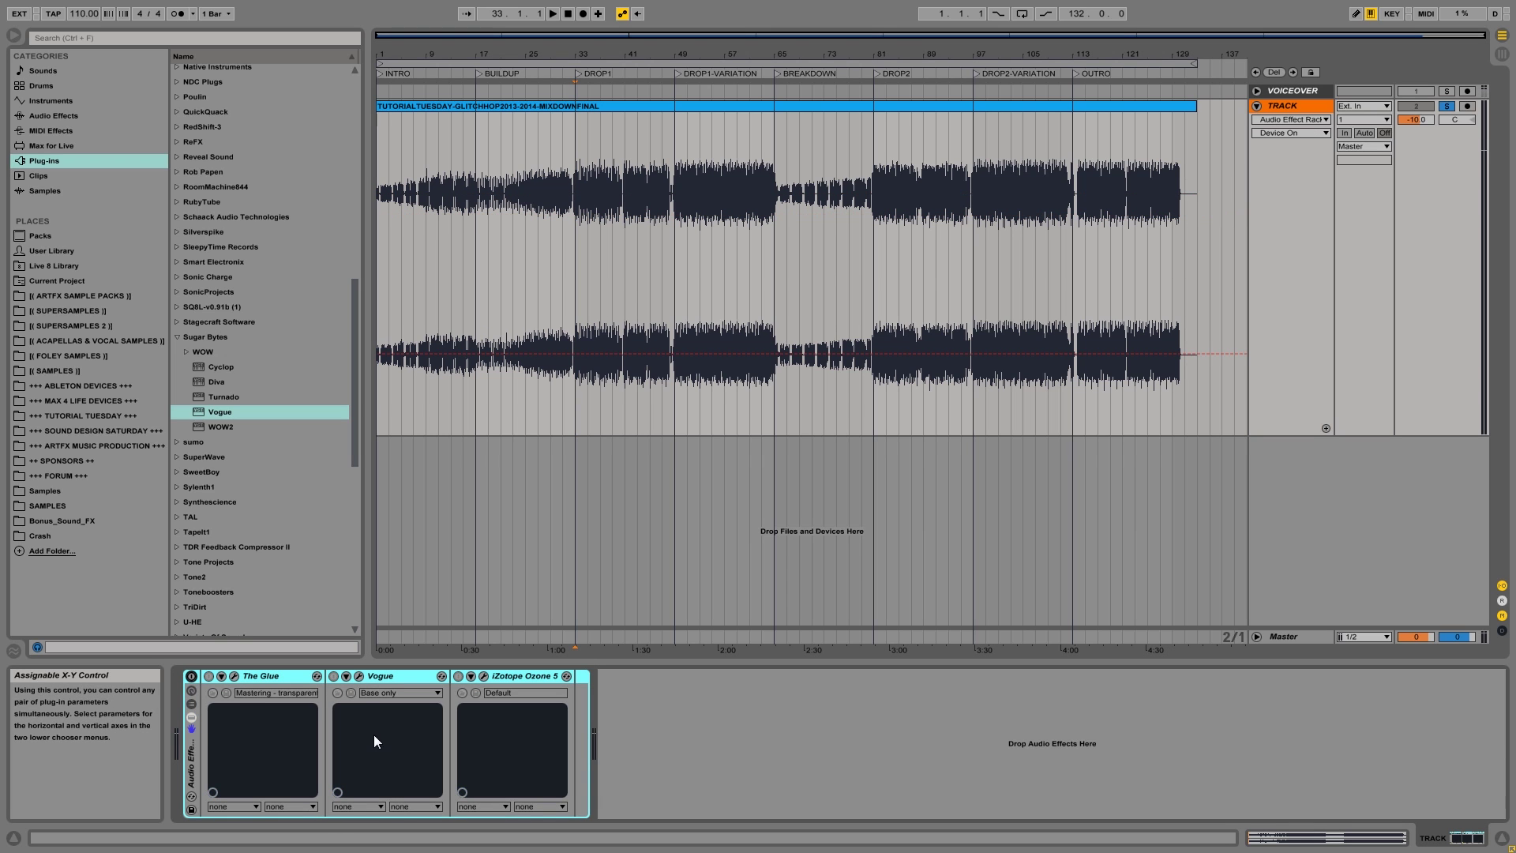
key("space")
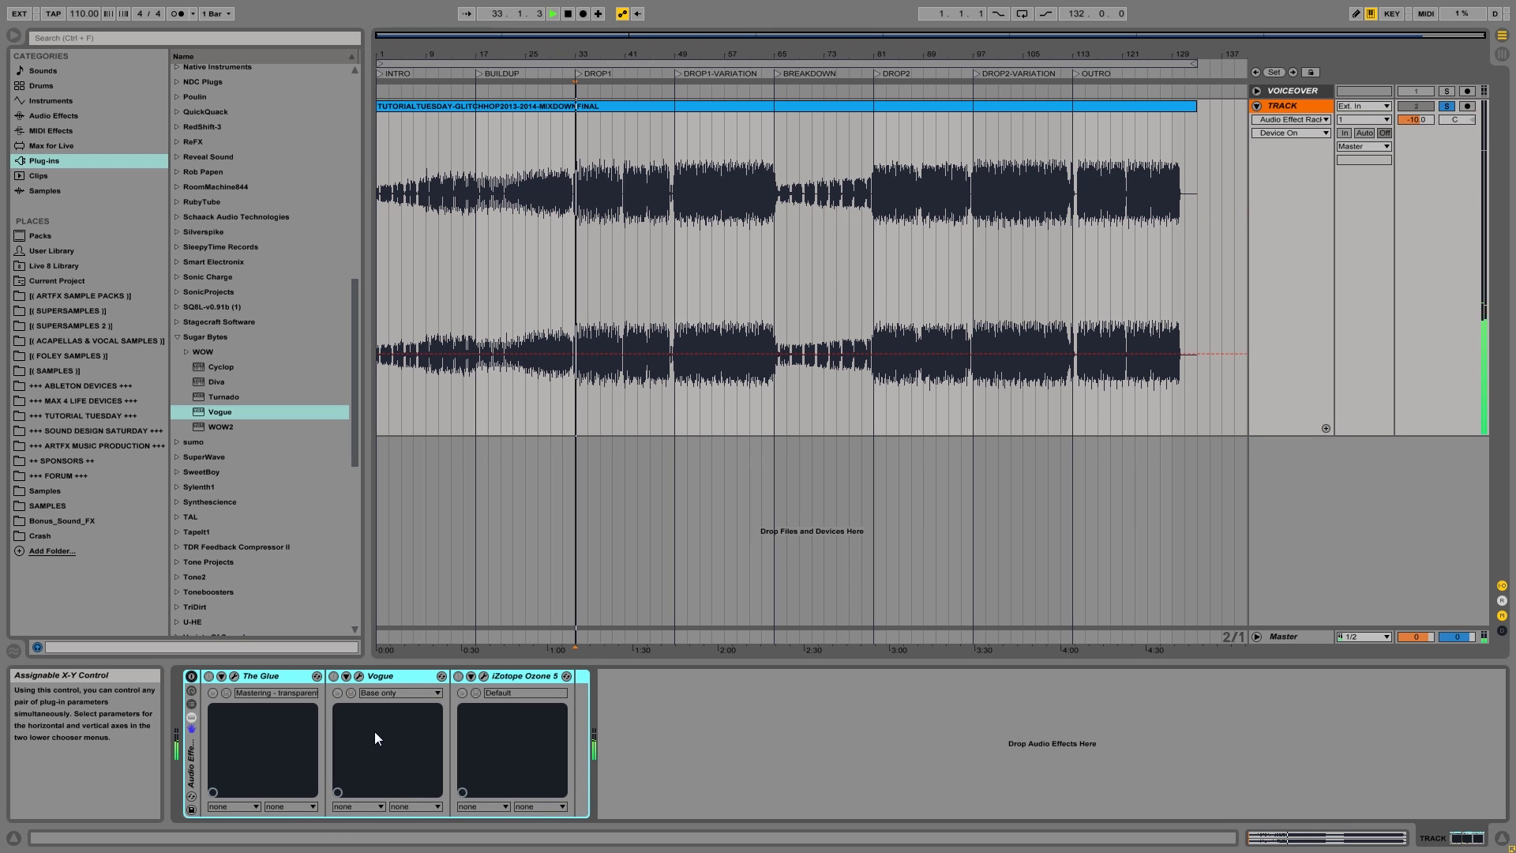
left_click(193, 676)
key("space")
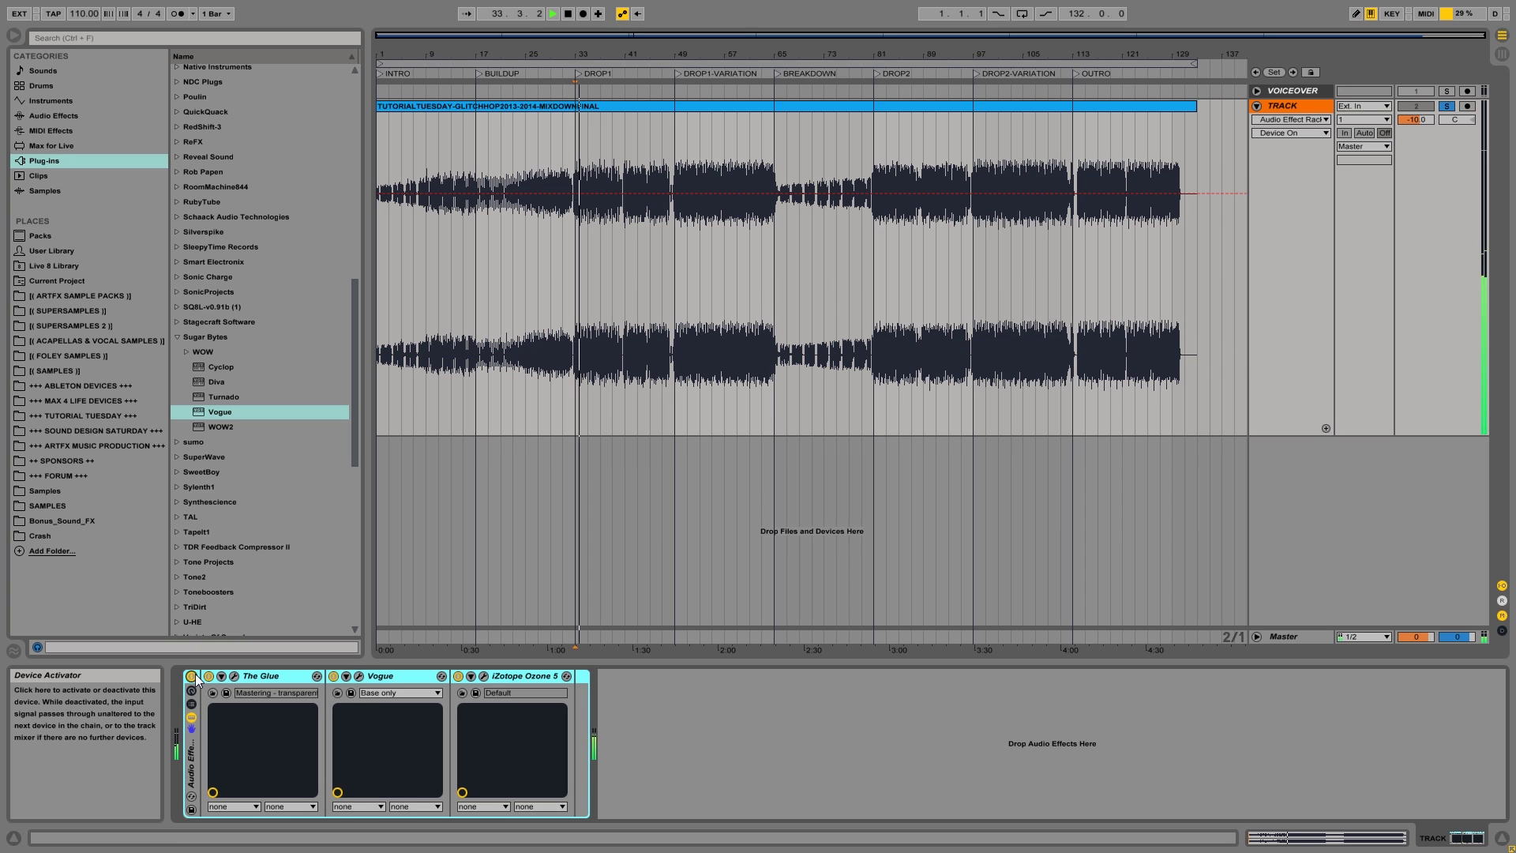